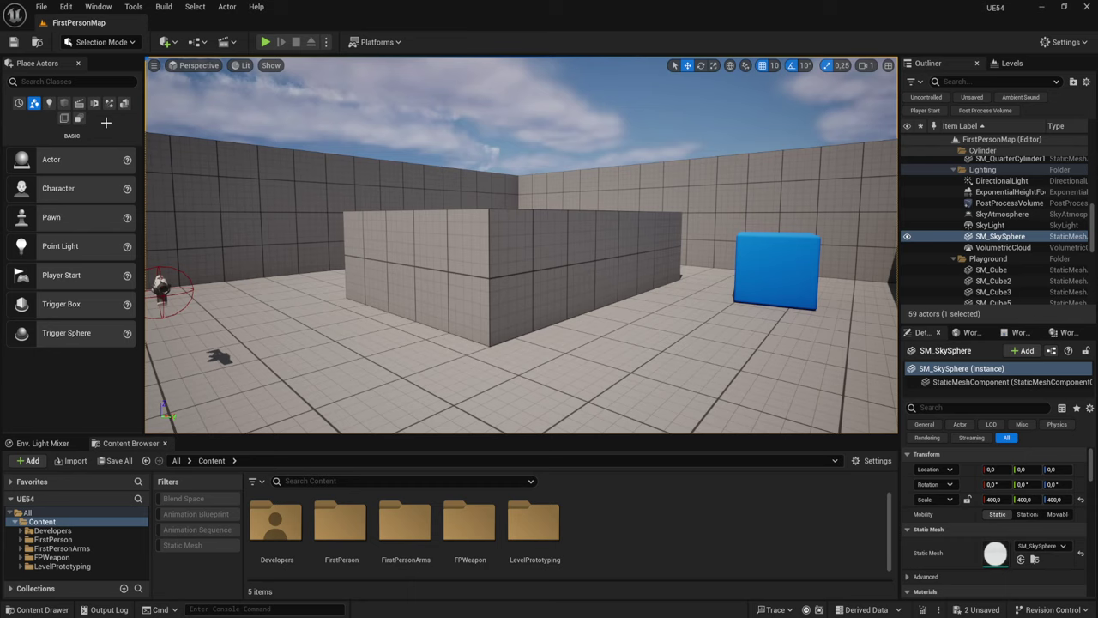
- Search the Plugins browser for 'texture g' to check the Texture Graph plugin, then close it
left_click(66, 7)
left_click(95, 199)
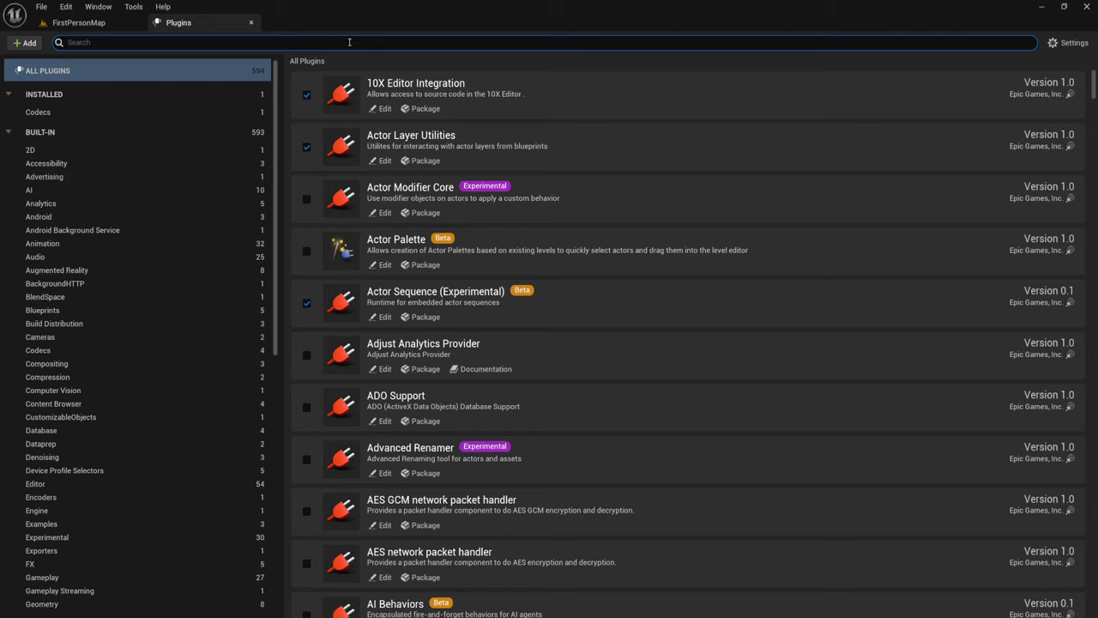
type("text")
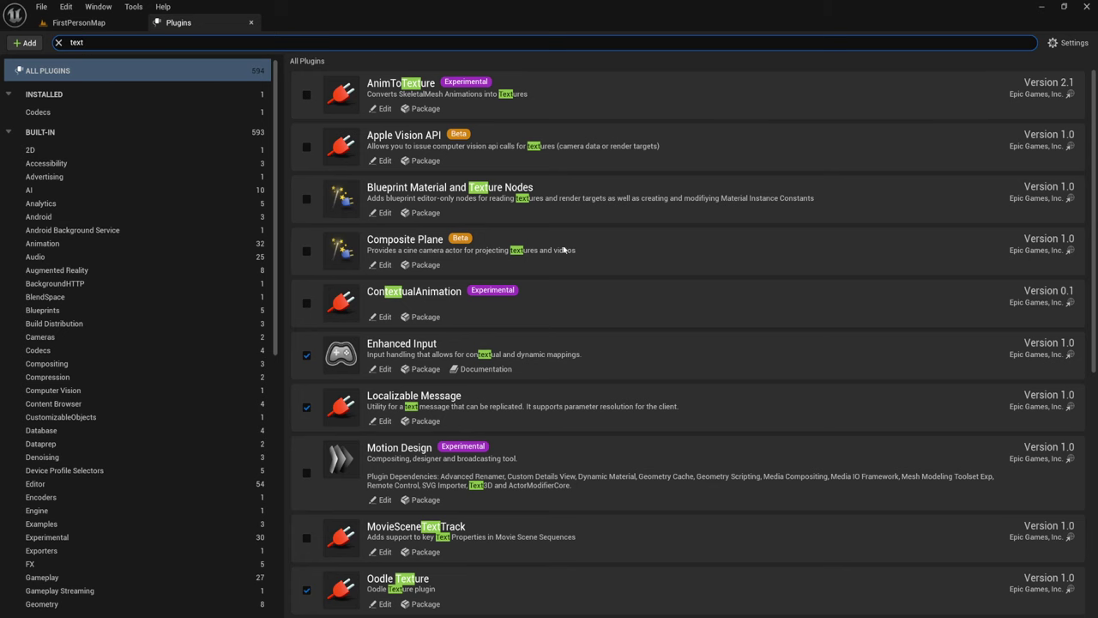
scroll(564, 249, "down", 2)
scroll(567, 250, "down", 3)
scroll(566, 258, "down", 1)
scroll(566, 267, "down", 2)
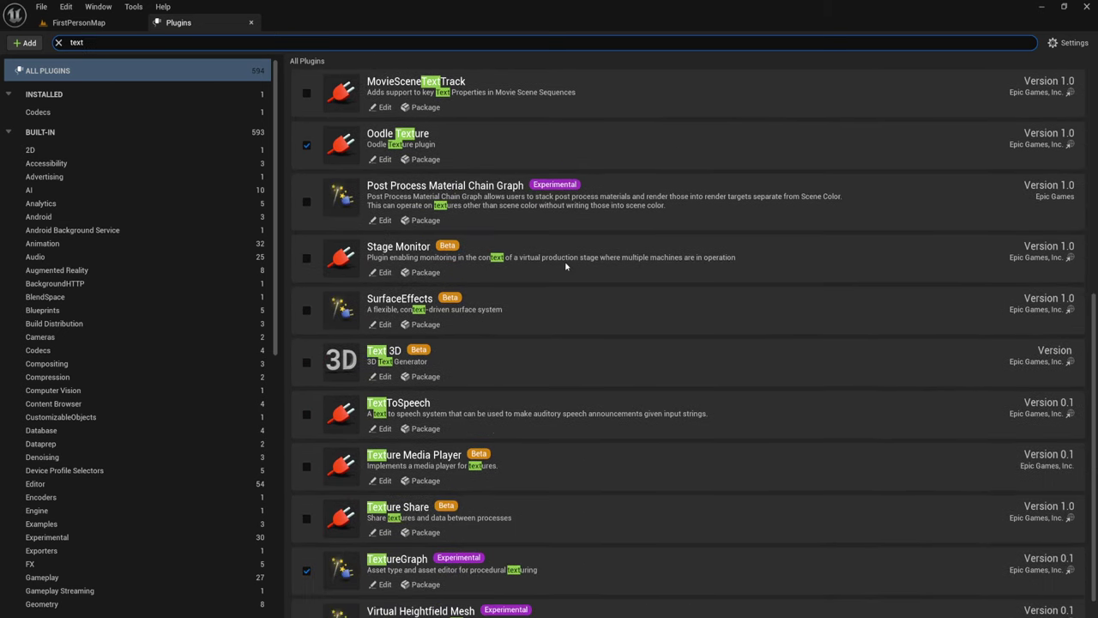
type("ure")
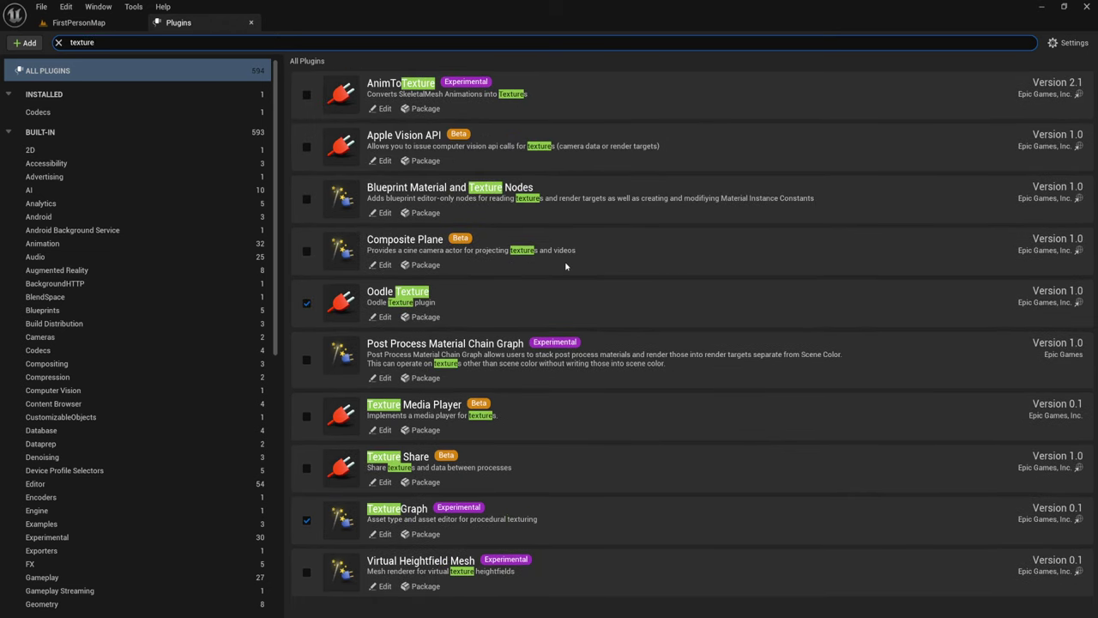
type(" g")
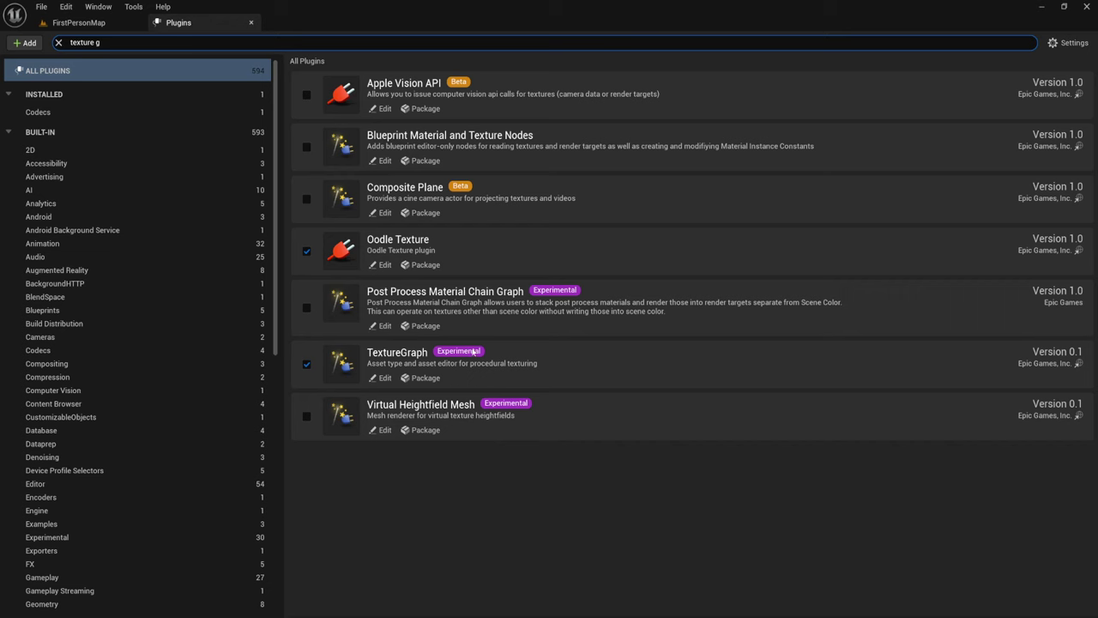
left_click(251, 22)
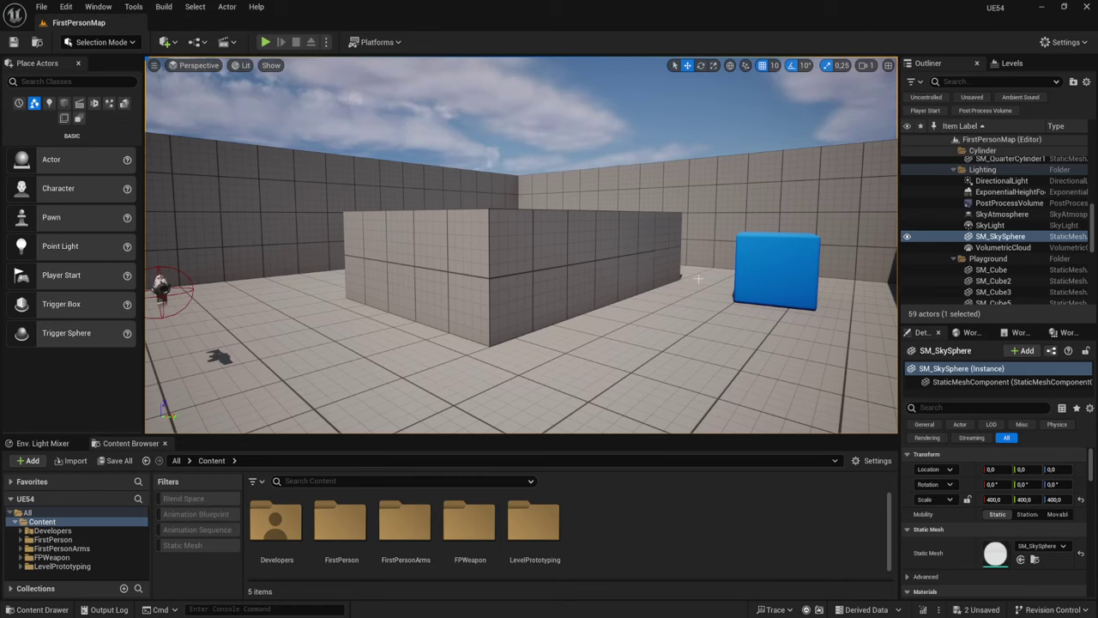
- Create a Texture Graph asset in Content, keeping the default name NewTextureGraph
left_click_drag(619, 434, 619, 418)
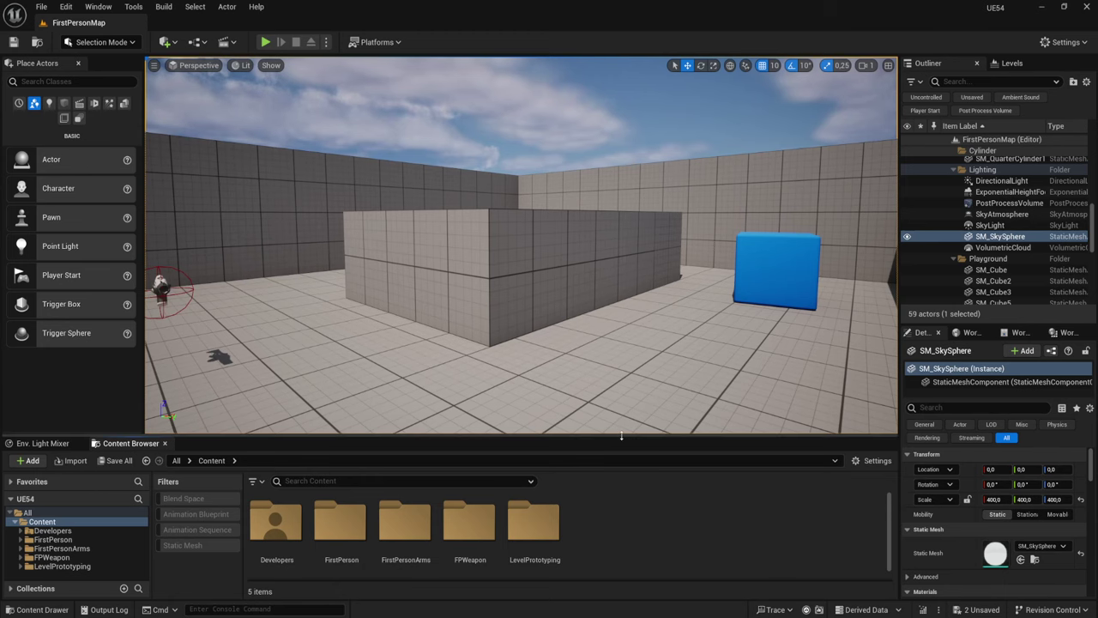
right_click(643, 538)
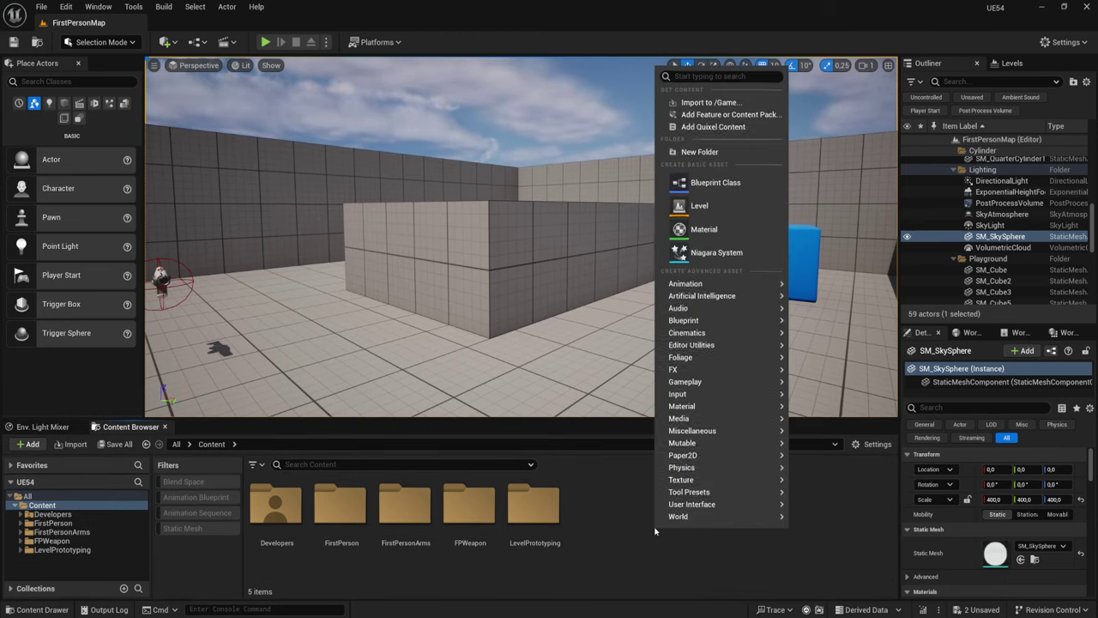
mouse_move(691, 471)
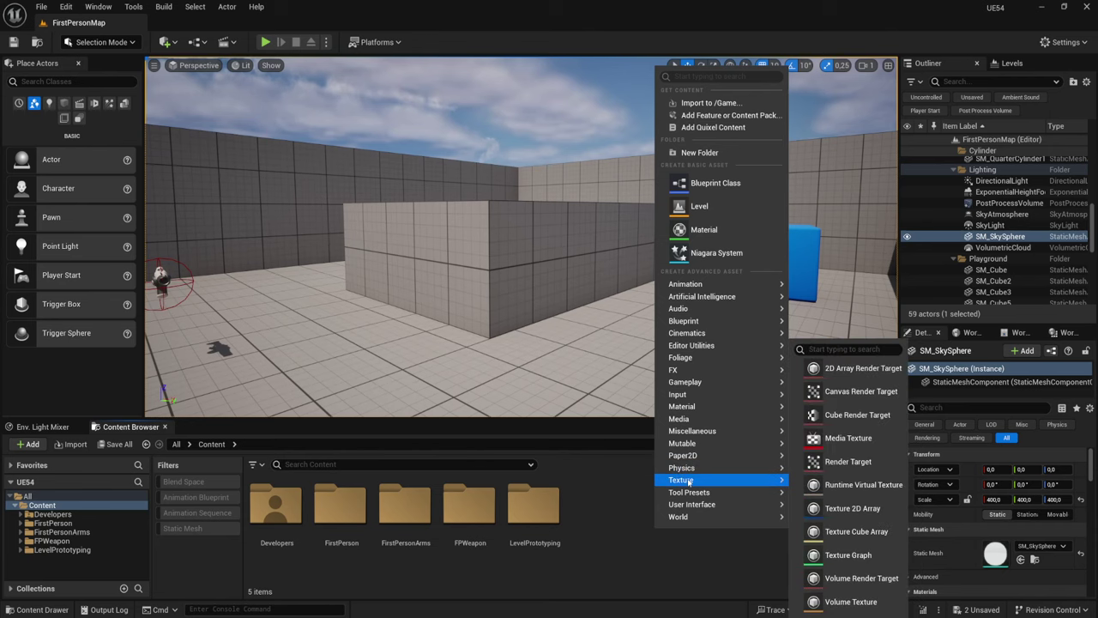
left_click(858, 555)
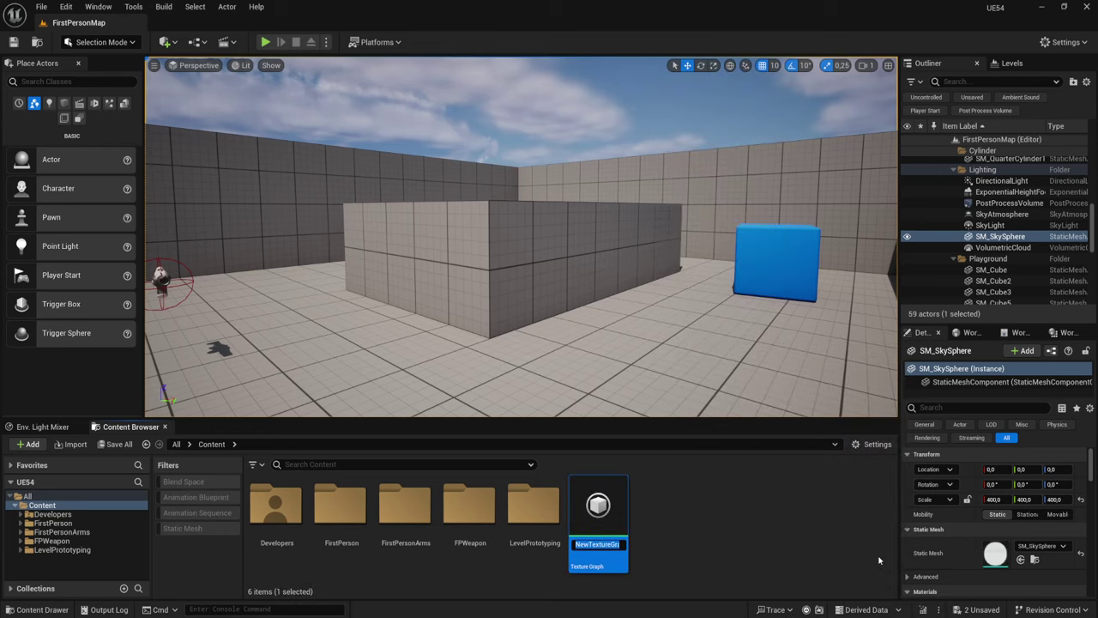
key("Return")
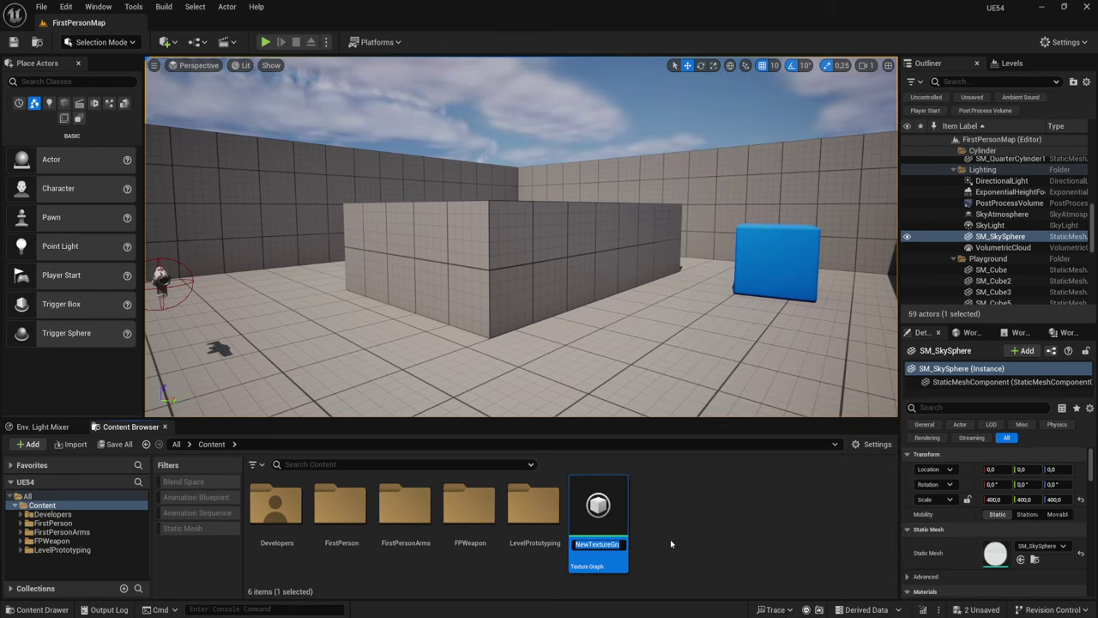
- Open NewTextureGraph and set the Output node's File Name to BaseColor
double_click(613, 515)
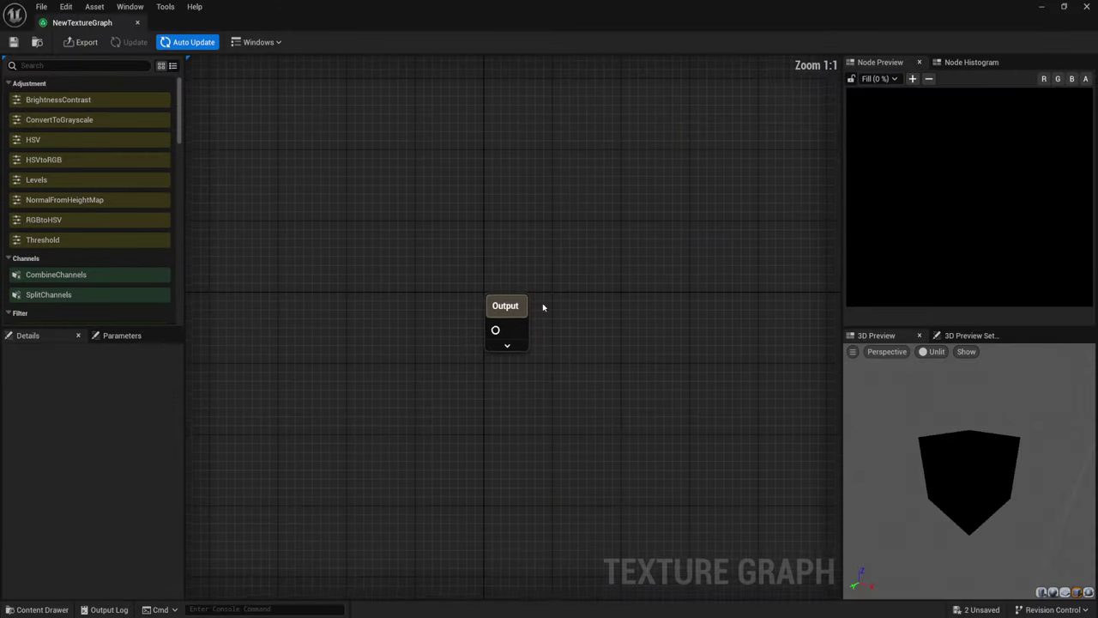
right_click(465, 242)
mouse_move(421, 289)
right_mouse_down()
mouse_move(581, 204)
mouse_move(643, 209)
right_mouse_up()
left_click_drag(667, 108, 802, 378)
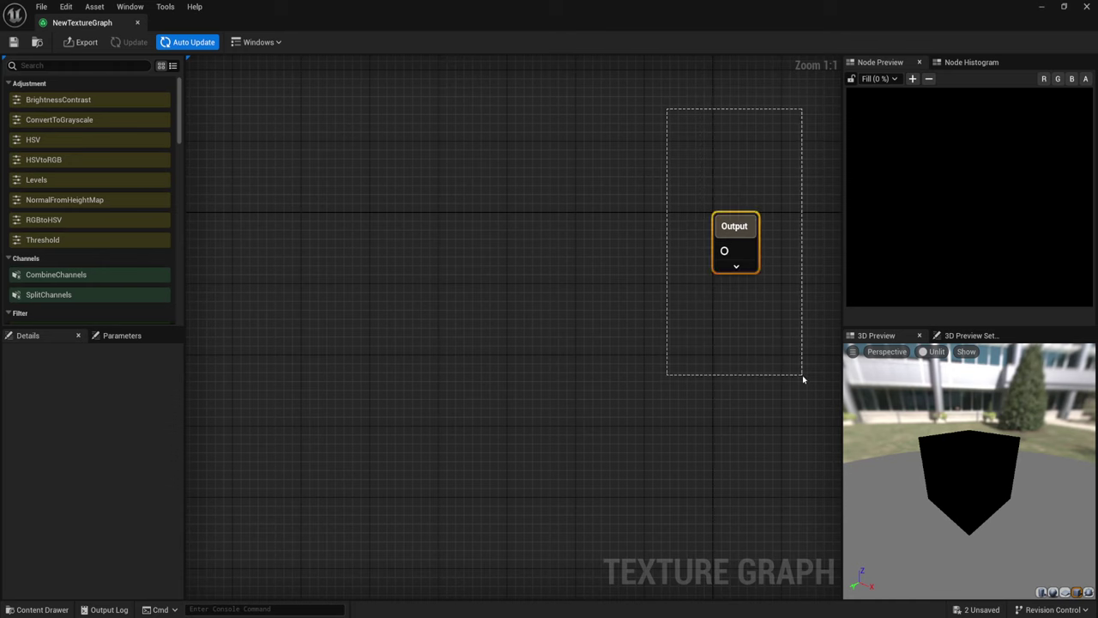
right_click_drag(540, 327, 532, 335)
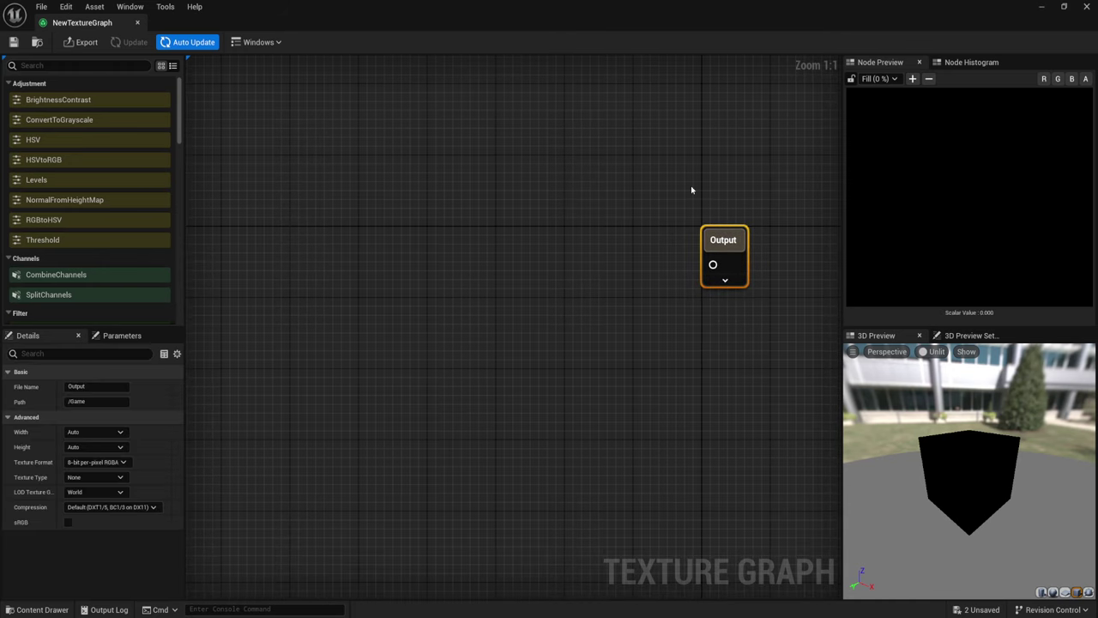
left_click(95, 387)
type("BaseColor")
key("Return")
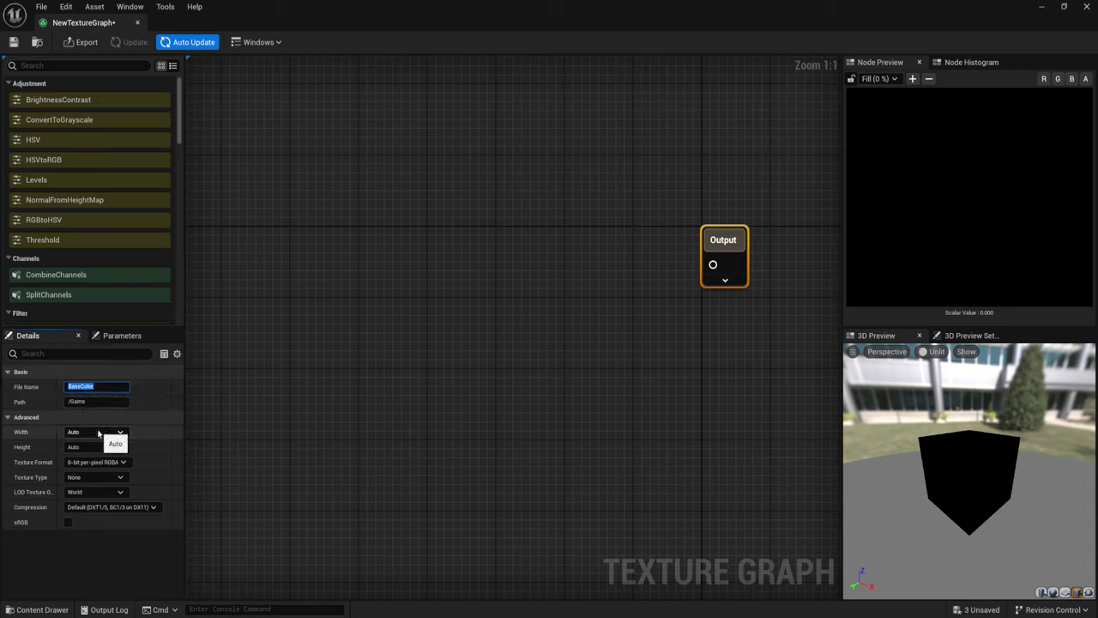
- Set the BaseColor output Width and Height to 4096
left_click(94, 432)
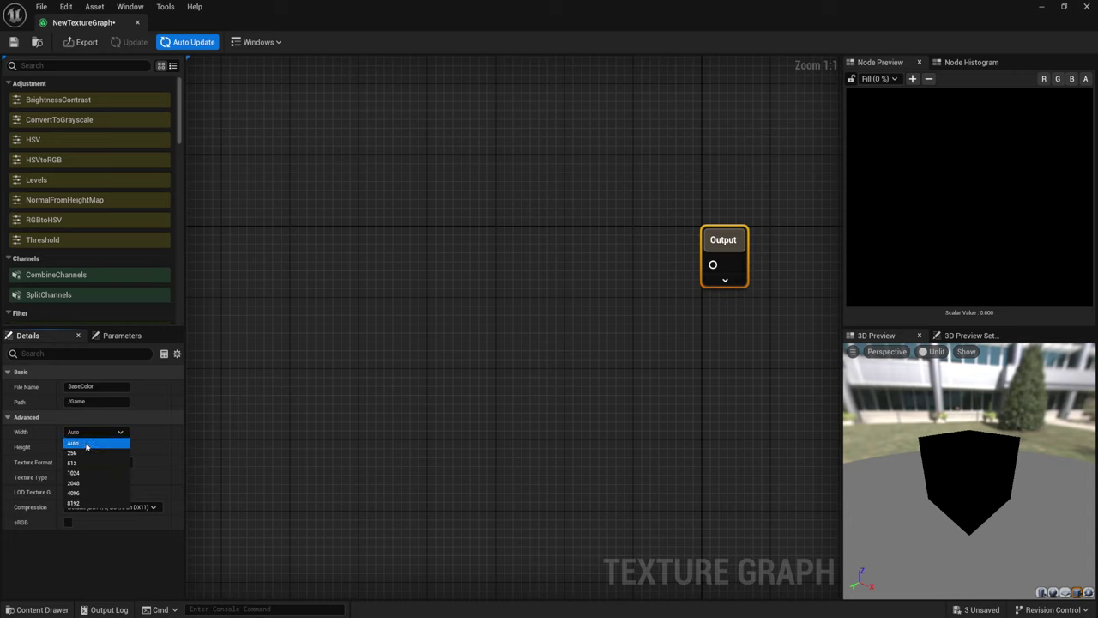
left_click(86, 495)
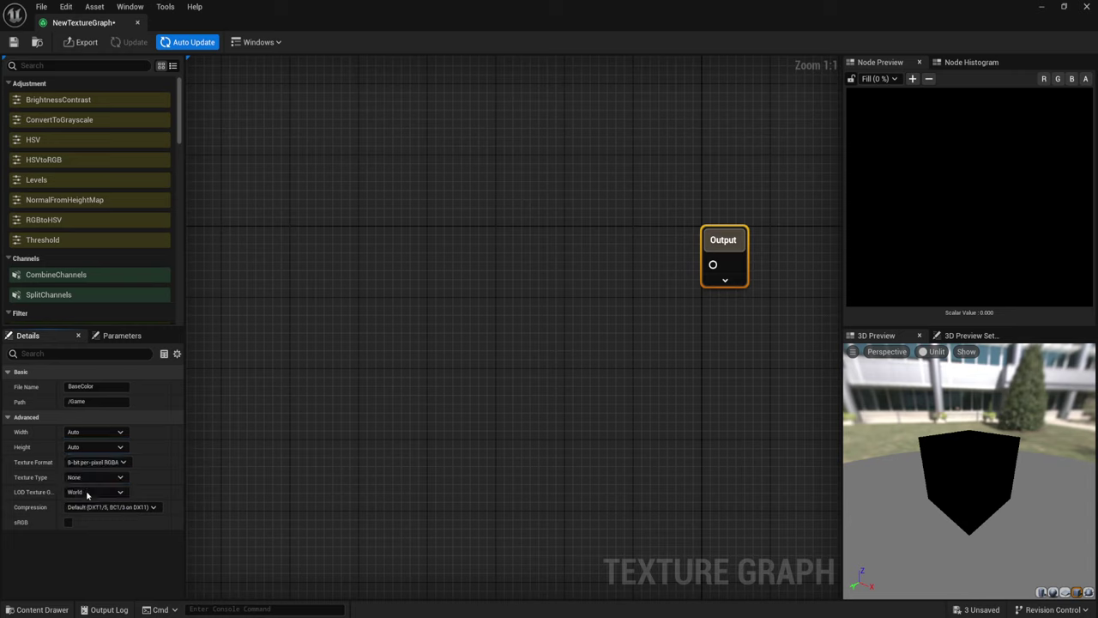
left_click(94, 447)
left_click(78, 507)
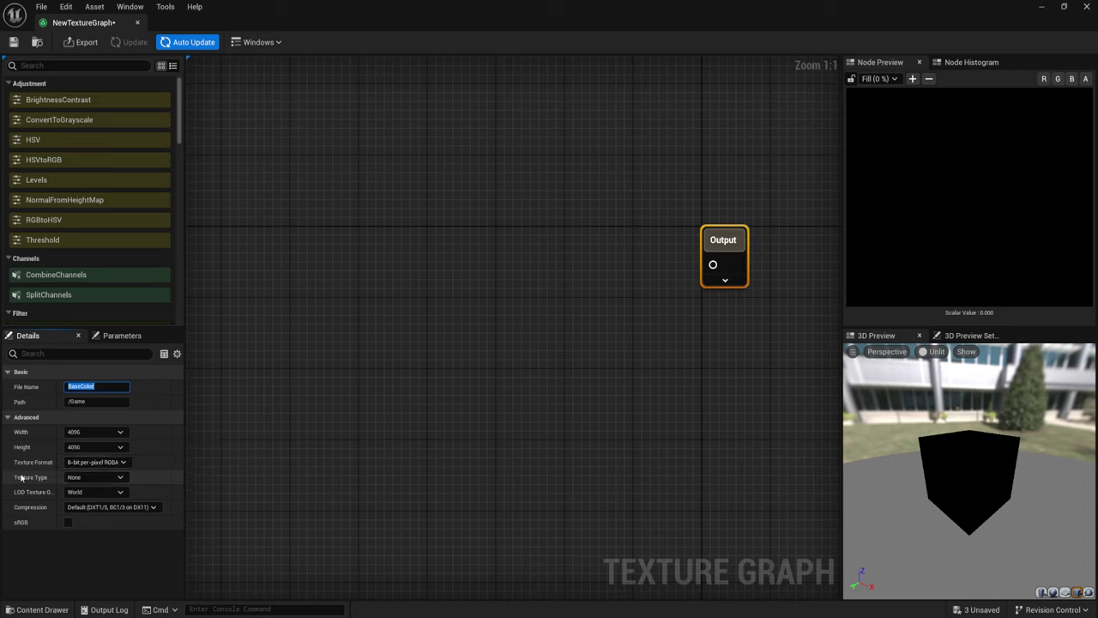
- Review Texture Type, LOD Group and Compression, leaving Texture Type None and Compression Default
left_click(90, 478)
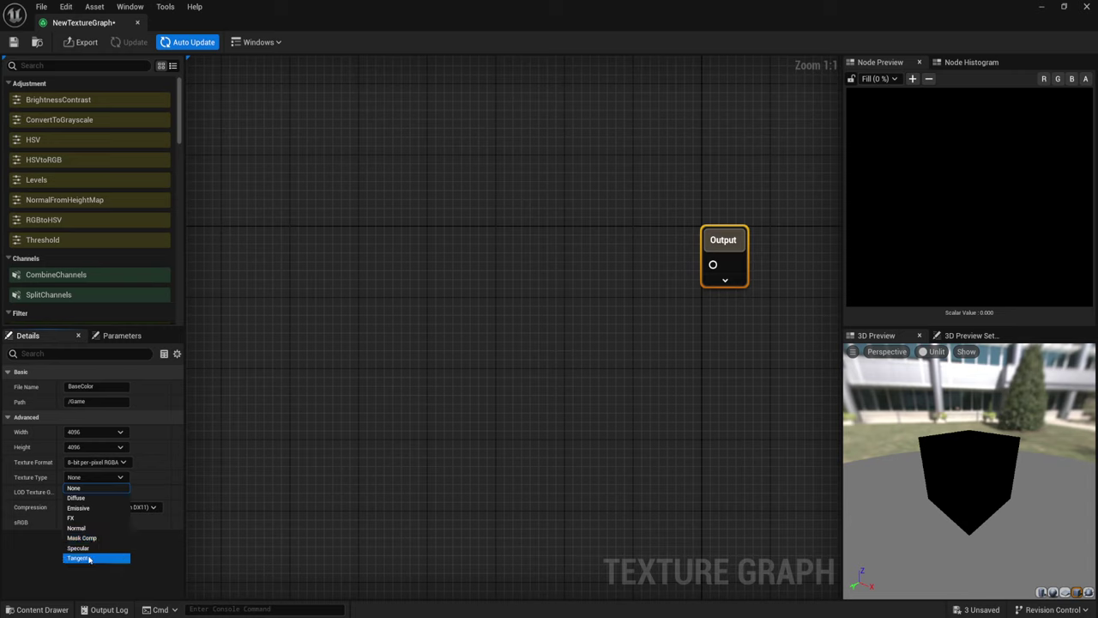
left_click(104, 477)
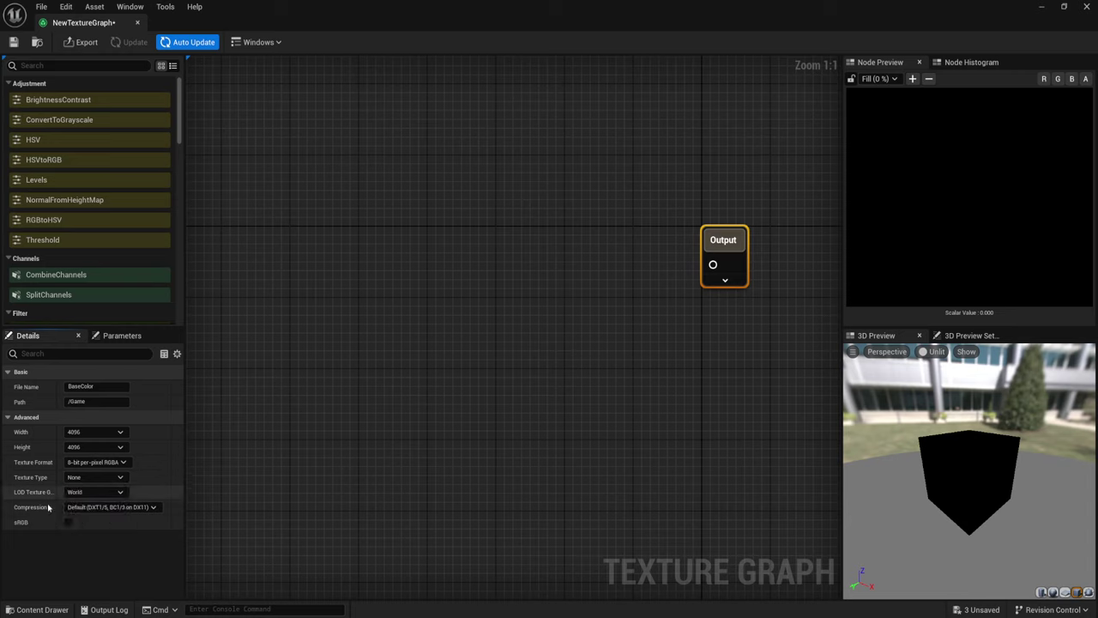
left_click(101, 491)
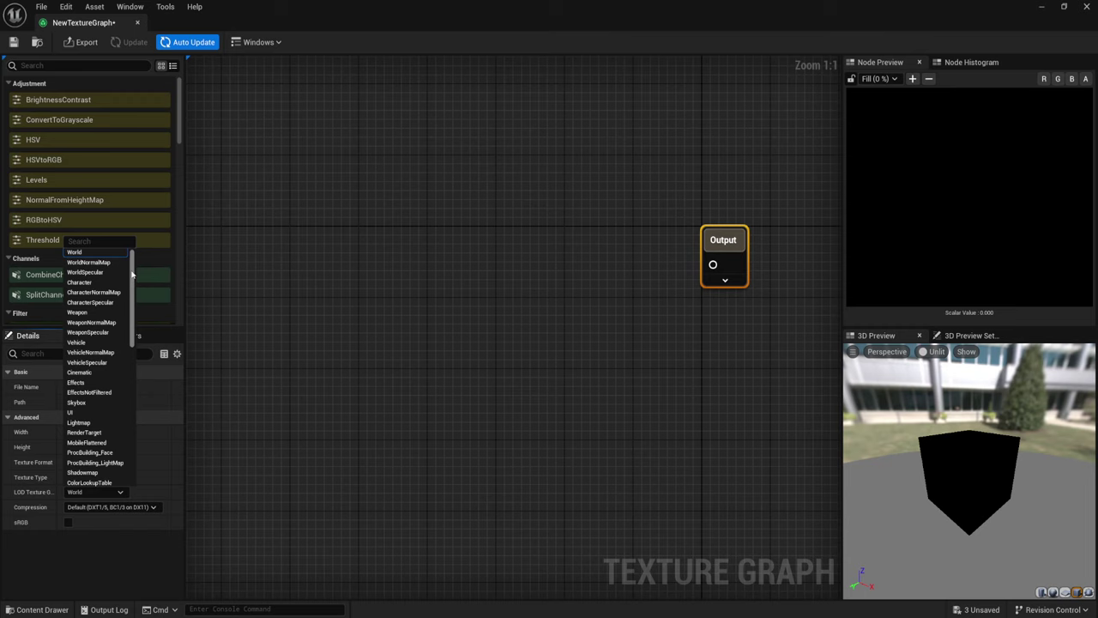
scroll(112, 313, "down", 3)
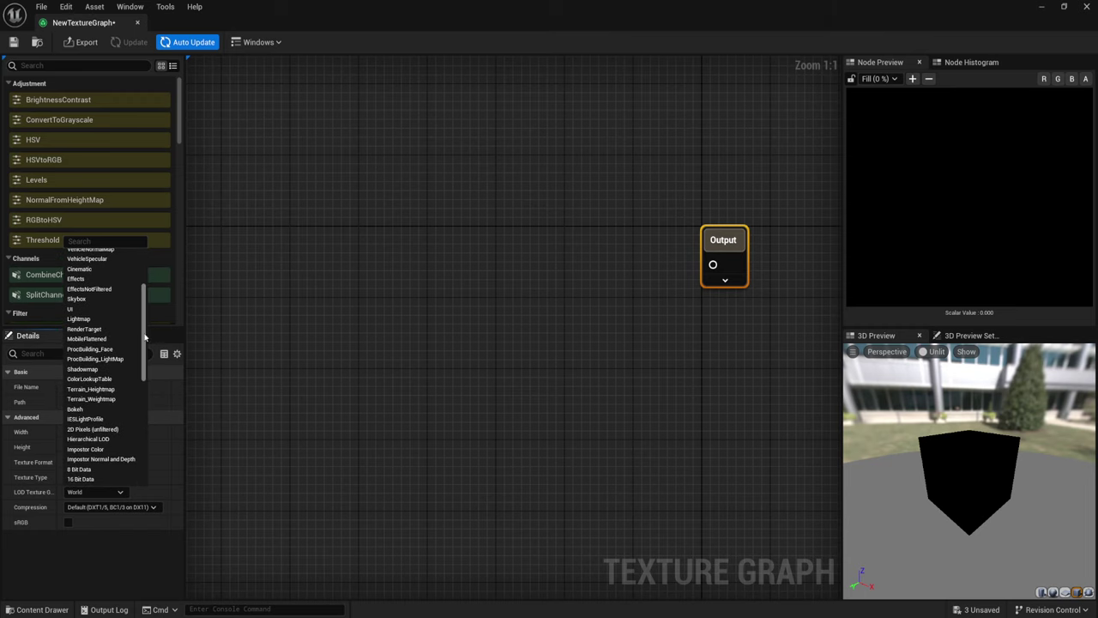
scroll(146, 395, "down", 5)
scroll(144, 378, "up", 4)
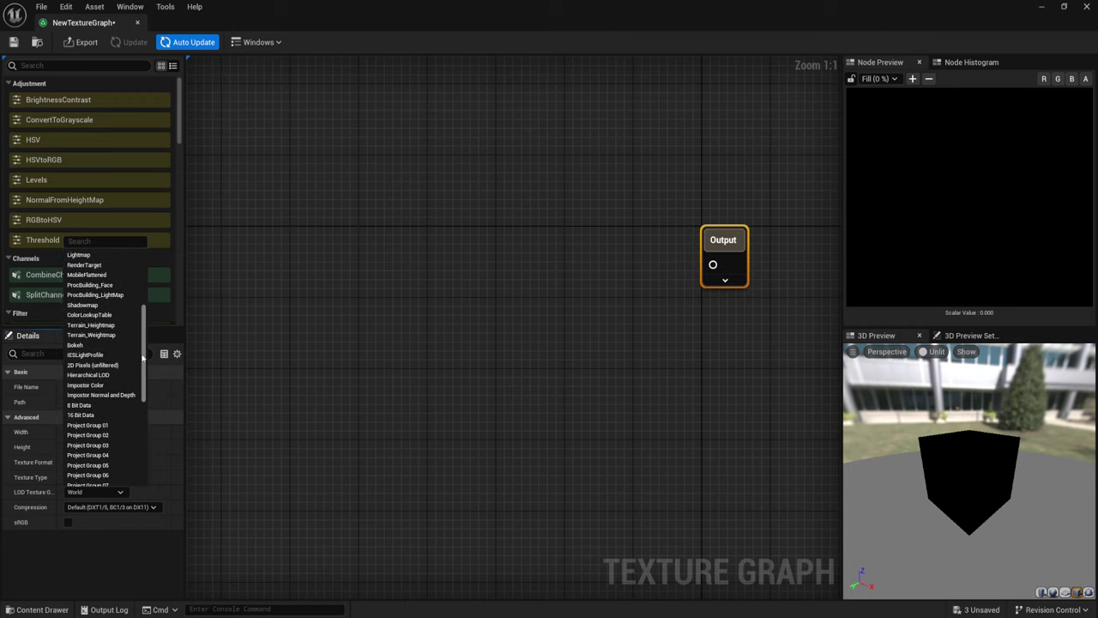
scroll(143, 356, "up", 2)
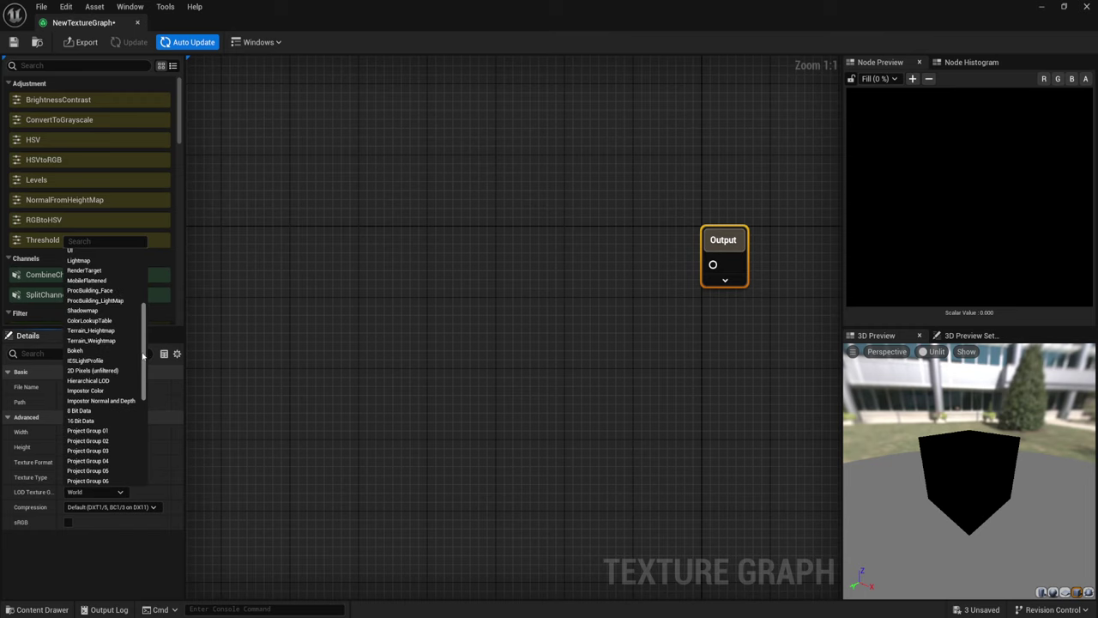
scroll(143, 356, "up", 1)
scroll(142, 356, "up", 1)
scroll(142, 326, "up", 2)
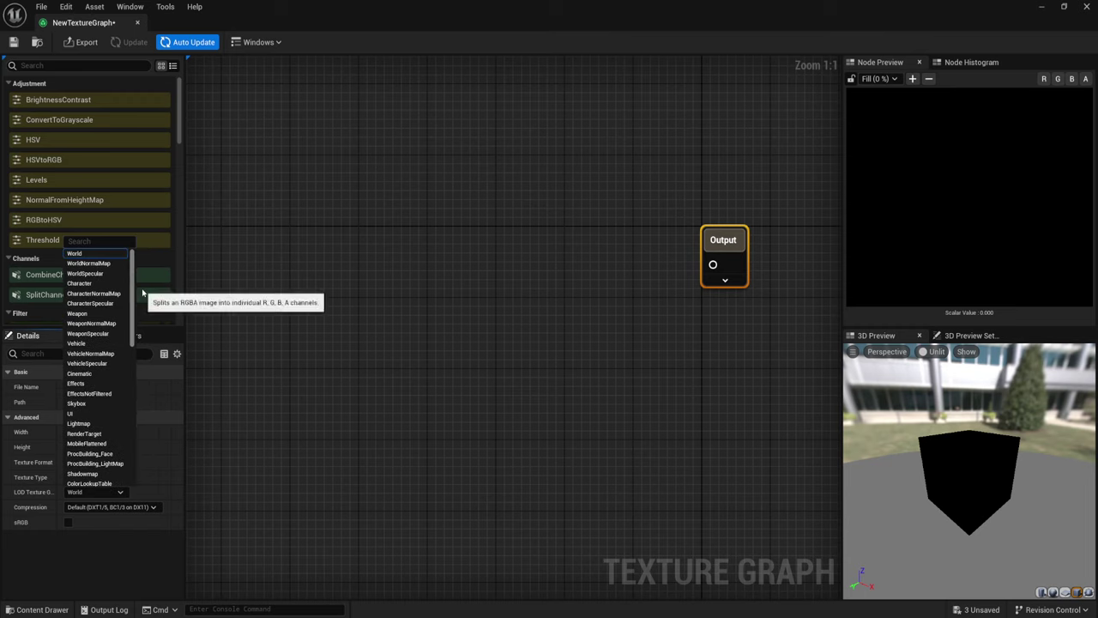
left_click(237, 260)
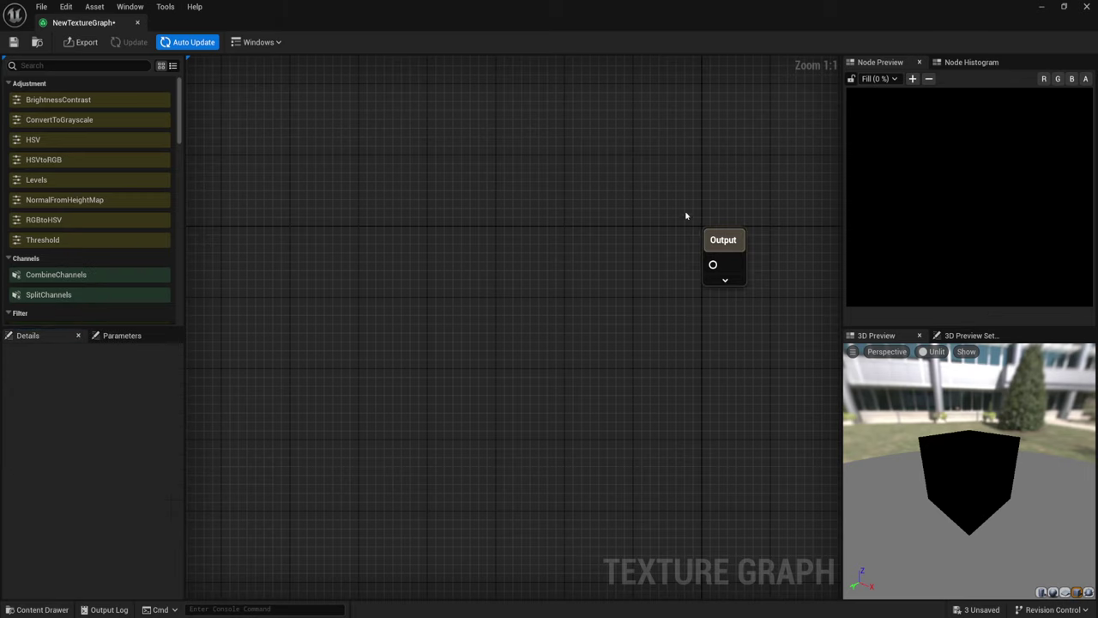
left_click(712, 245)
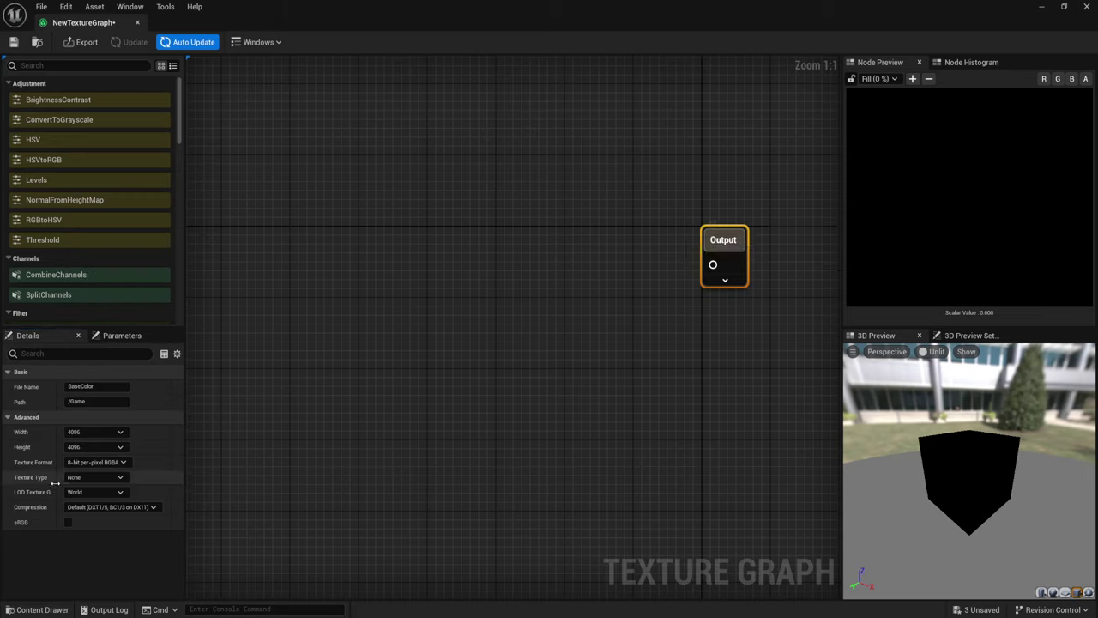
left_click(143, 507)
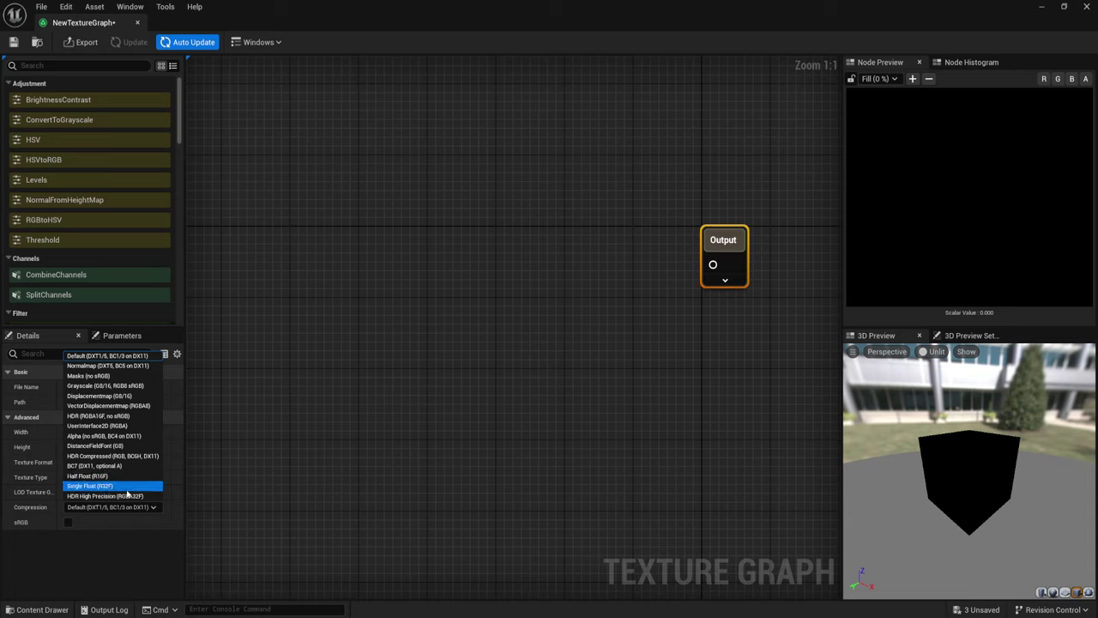
left_click(155, 511)
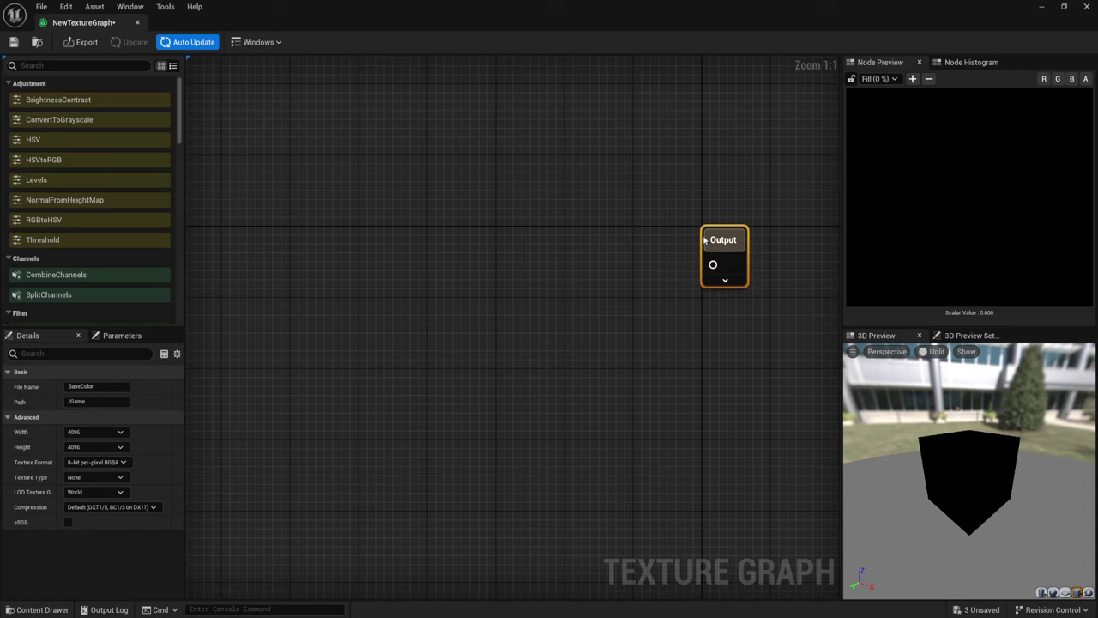
- Rename the Output node to BaseColor
double_click(704, 241)
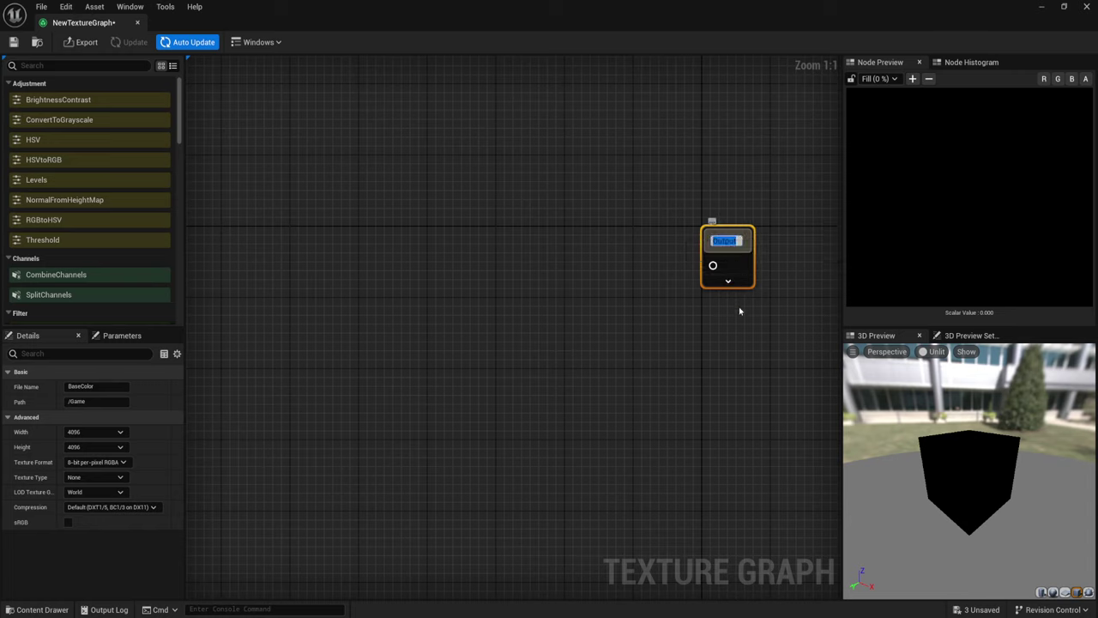
type("B")
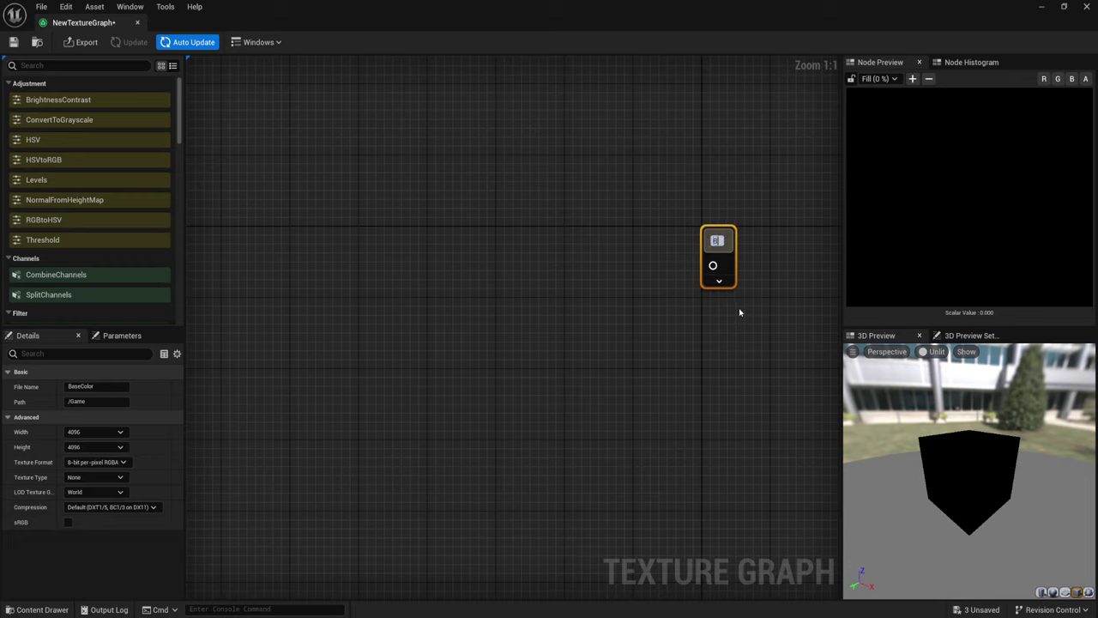
type("aseColor")
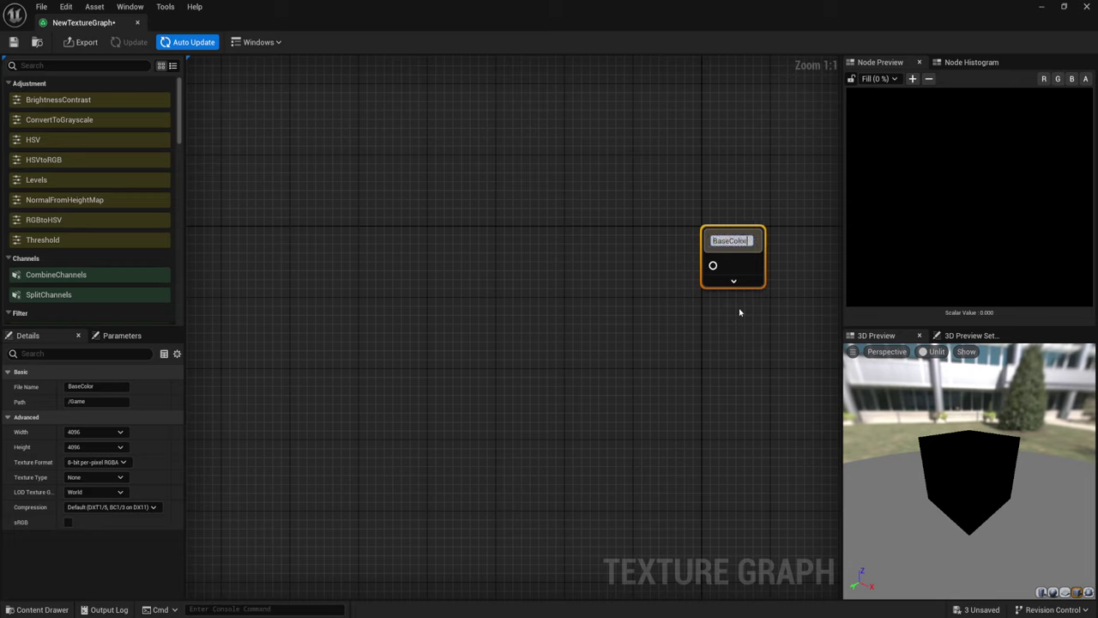
key("Return")
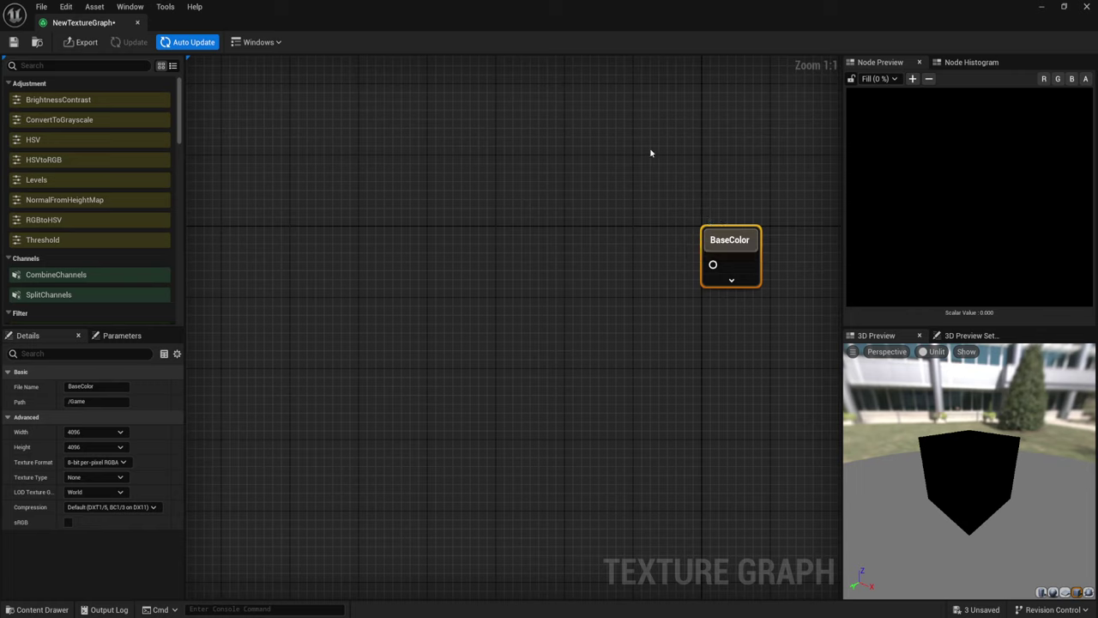
- Confirm the BaseColor node's File Name in Details, then deselect it and recentre the graph
left_click_drag(650, 153, 792, 326)
left_click_drag(736, 264, 760, 231)
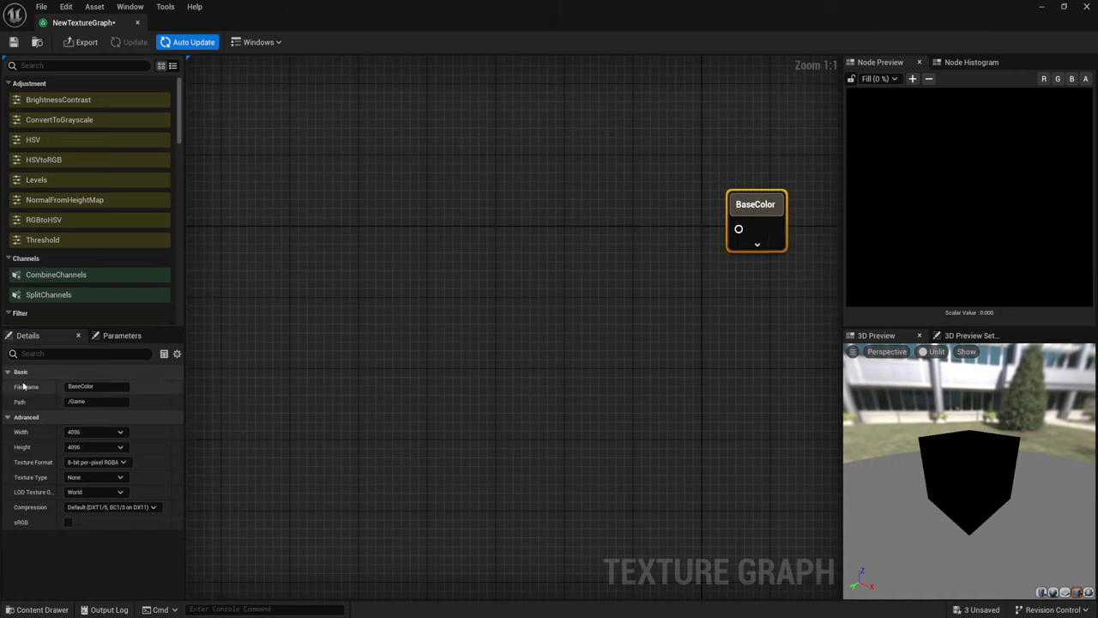
left_click(98, 386)
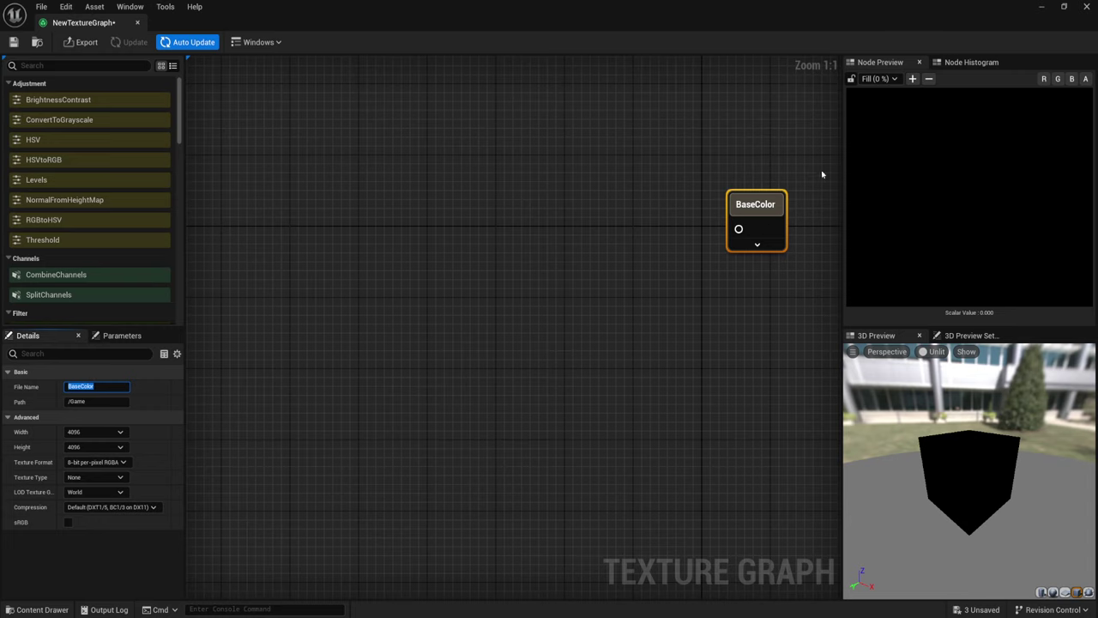
right_click_drag(628, 267, 637, 268)
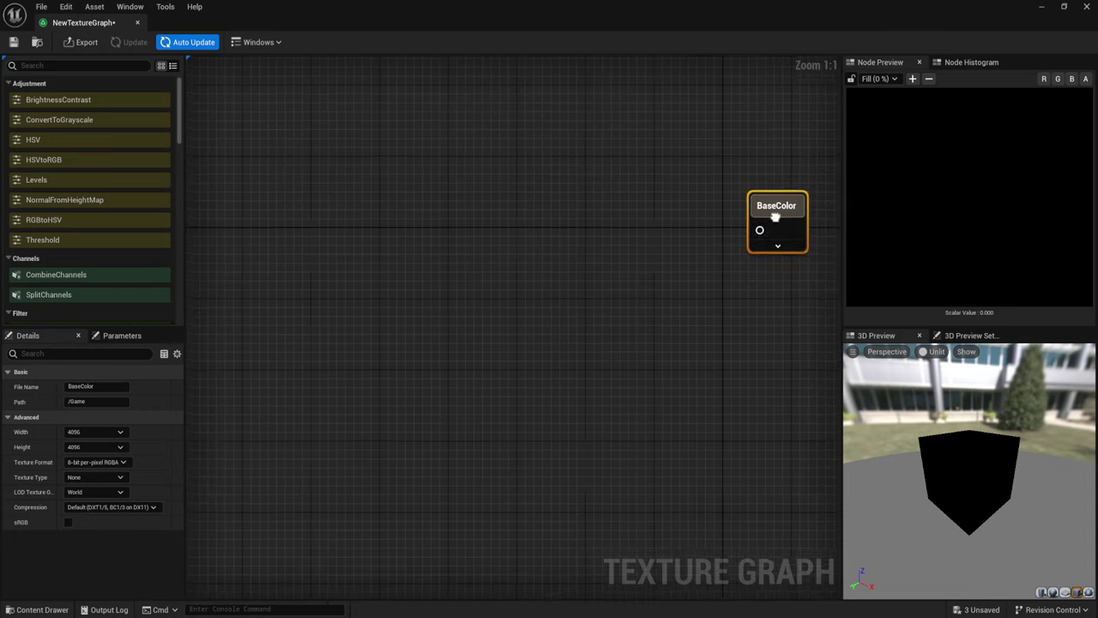
left_click(701, 243)
right_click_drag(624, 277, 637, 304)
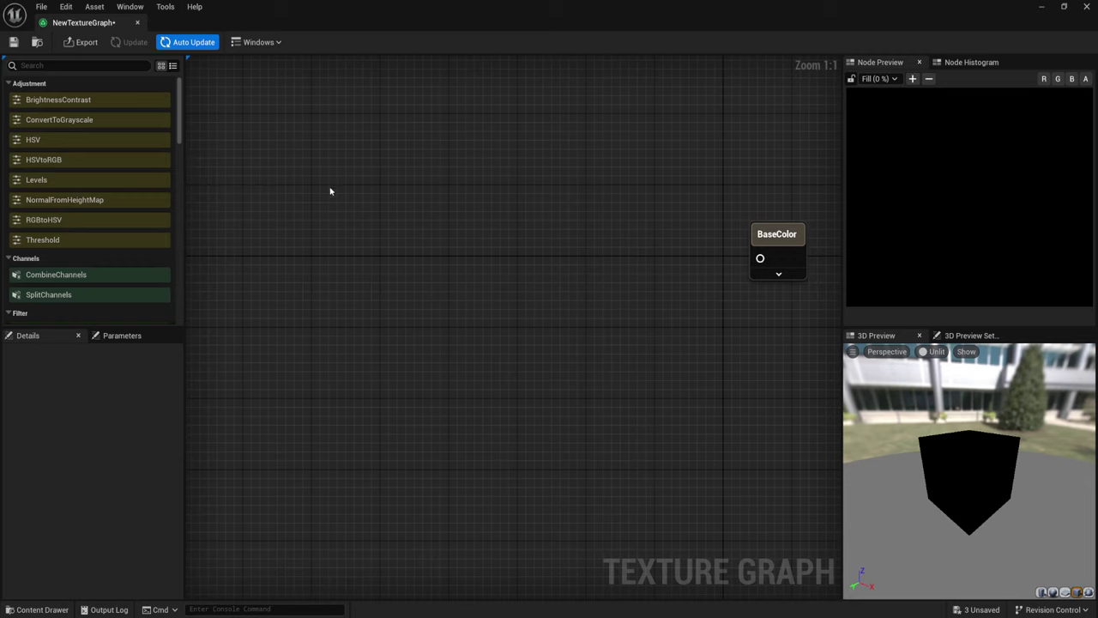
right_click_drag(656, 299, 612, 276)
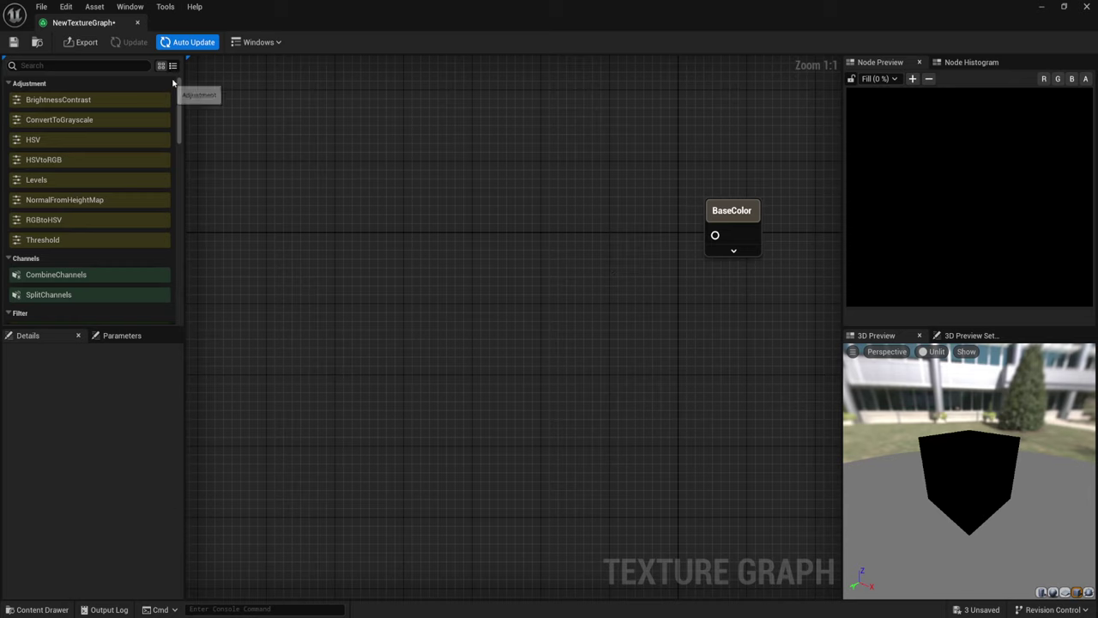
- Drag a Pattern node from the Procedural palette and place it left of BaseColor
scroll(179, 98, "down", 1)
left_click_drag(180, 98, 178, 281)
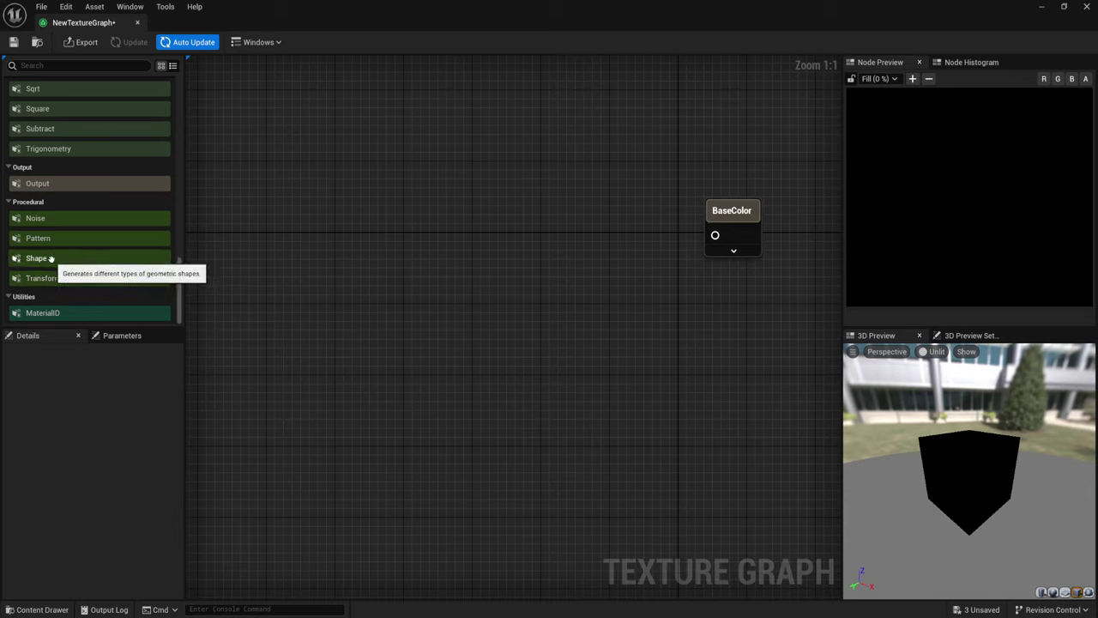
left_click_drag(38, 237, 365, 270)
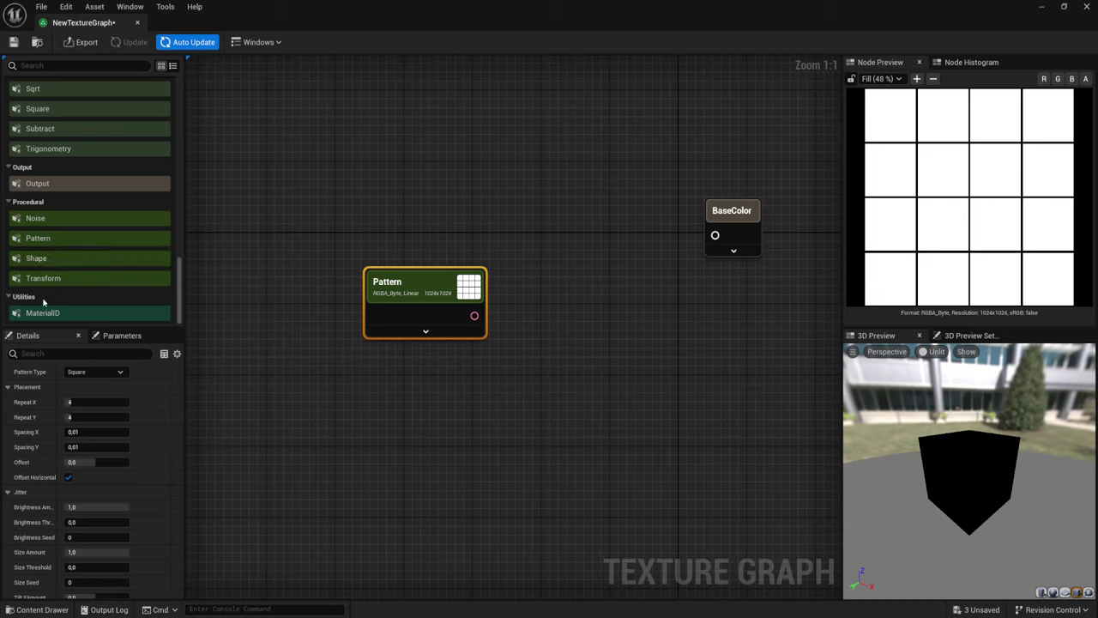
scroll(88, 301, "up", 2)
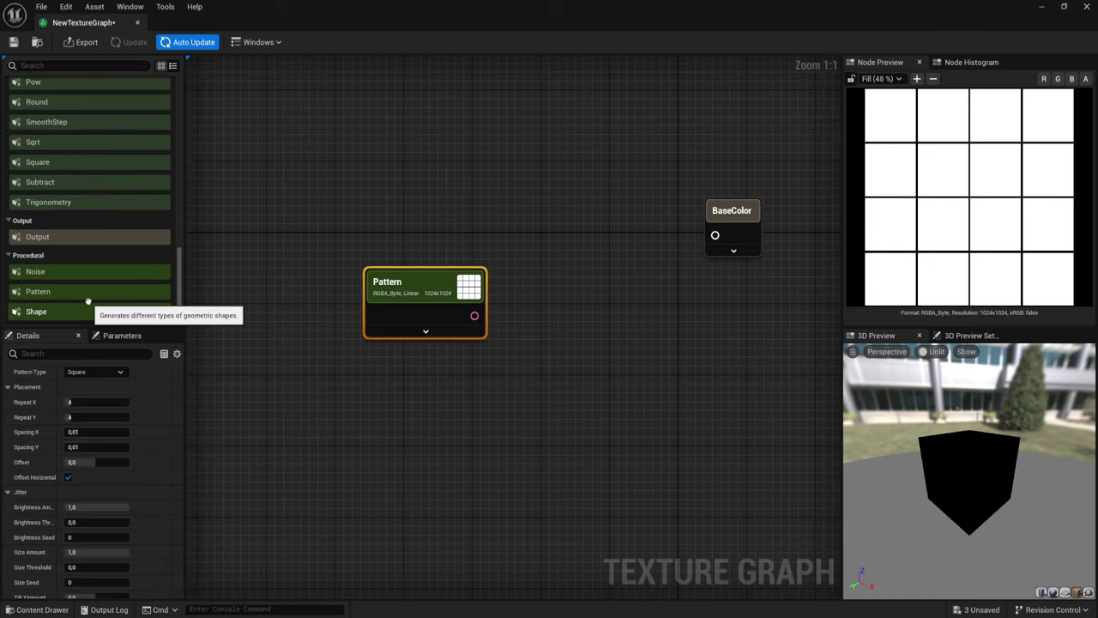
scroll(89, 301, "up", 2)
scroll(88, 301, "up", 2)
scroll(88, 302, "up", 3)
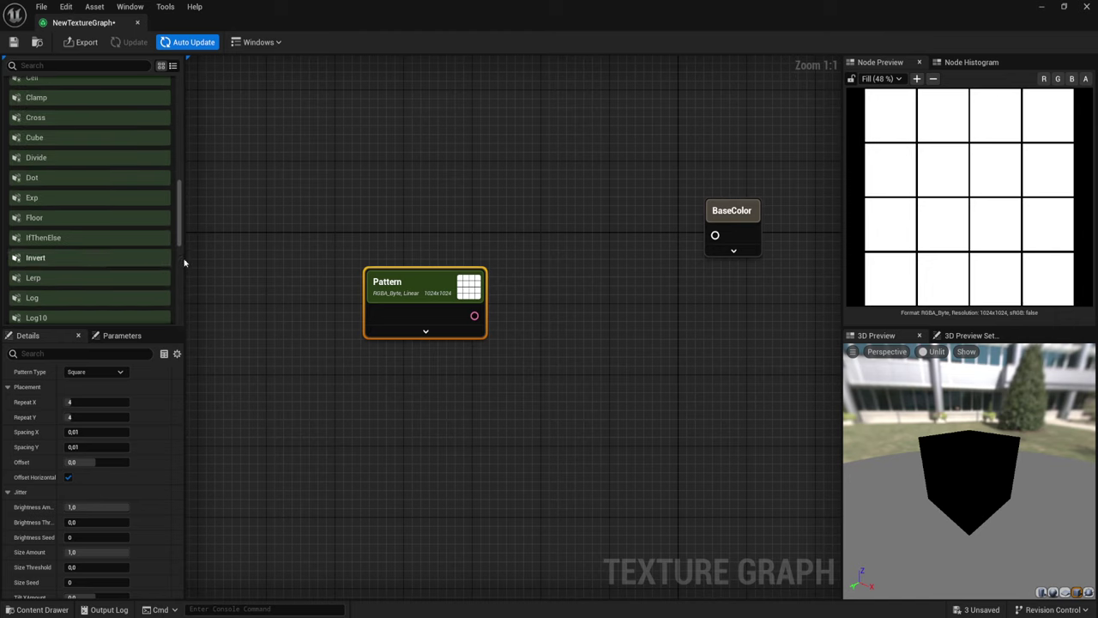
left_click_drag(181, 203, 183, 149)
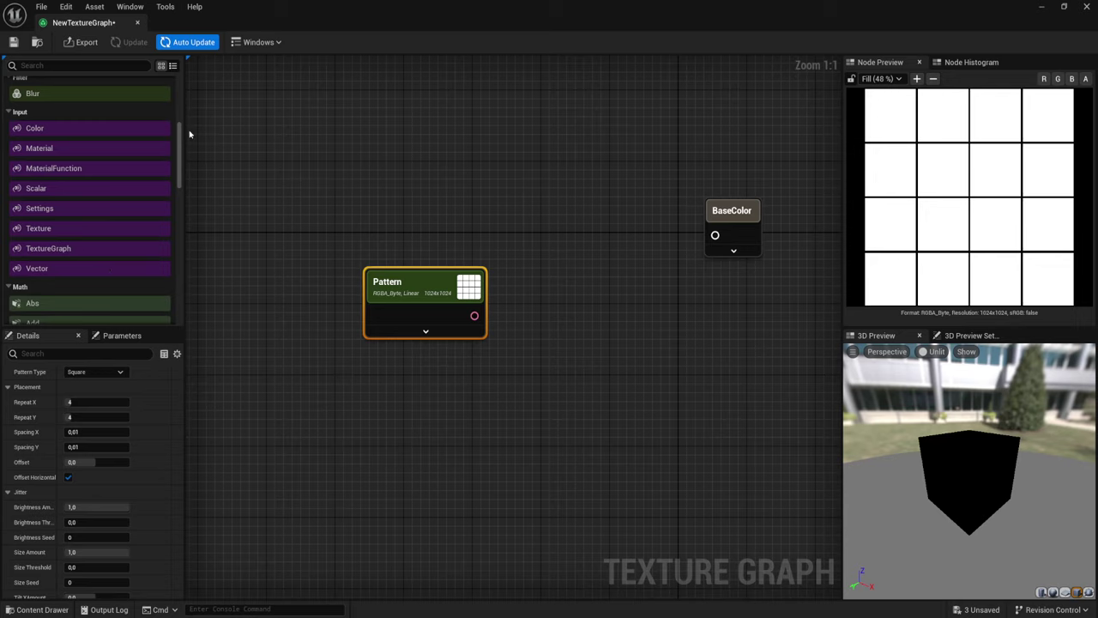
left_click_drag(179, 141, 192, 293)
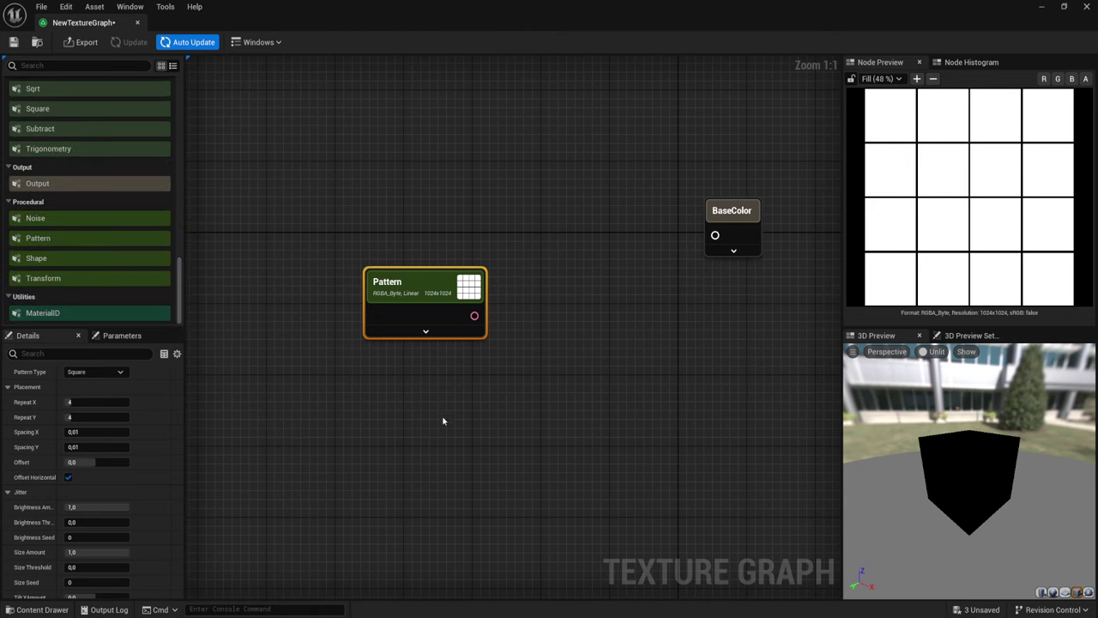
right_click_drag(443, 420, 546, 406)
left_click_drag(506, 291, 372, 304)
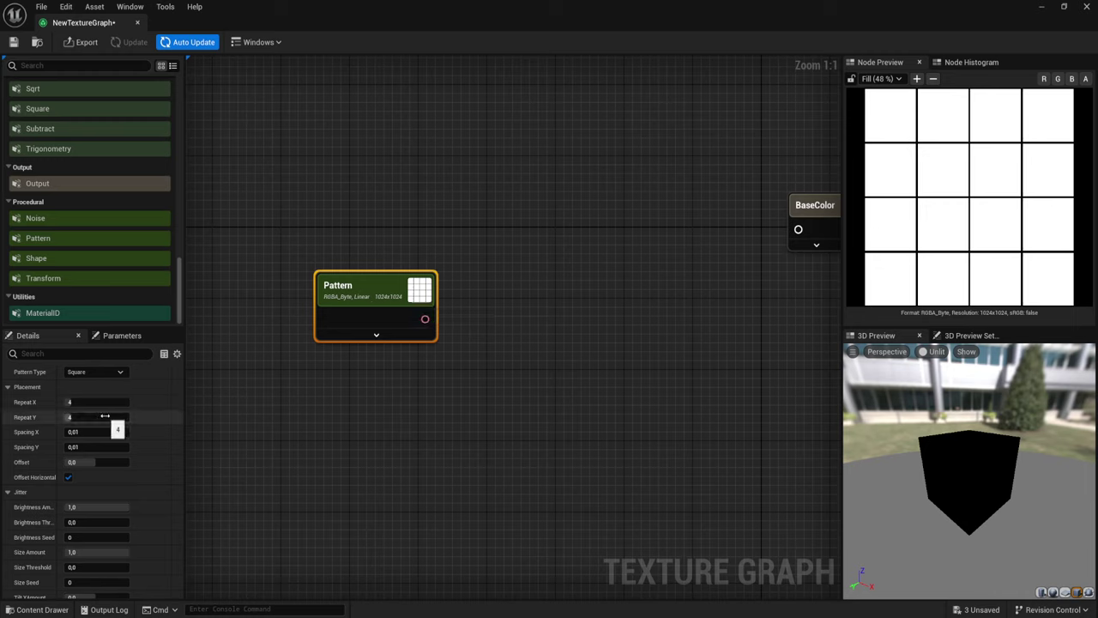
scroll(97, 500, "down", 4)
scroll(98, 500, "down", 3)
scroll(98, 501, "down", 2)
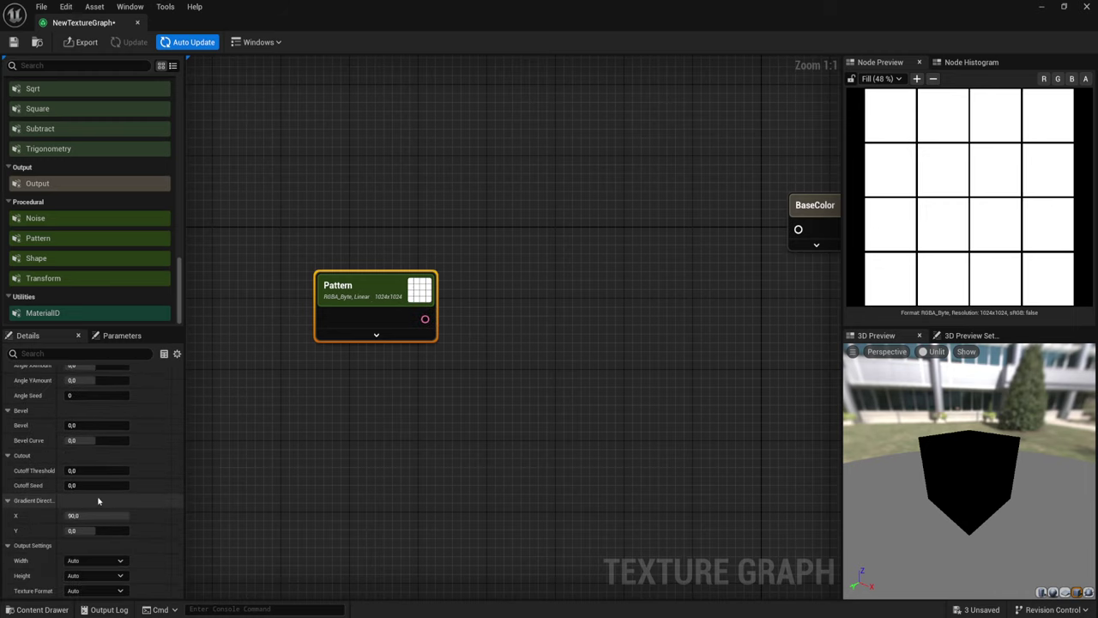
- Set the Pattern node's output Width and Height to 4096
scroll(98, 500, "up", 2)
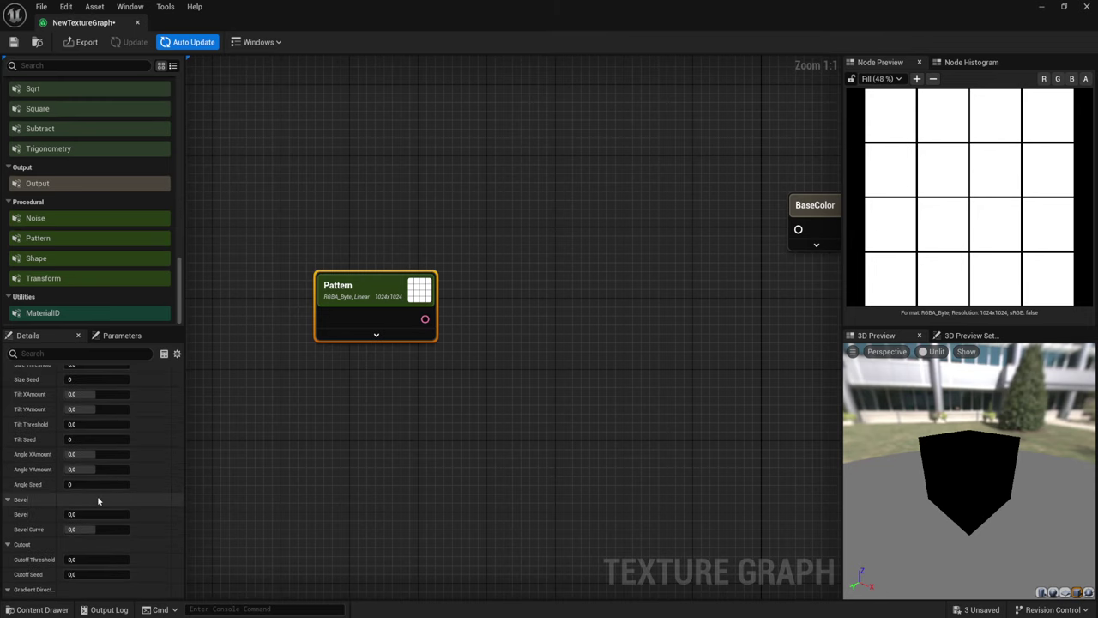
scroll(98, 500, "down", 2)
left_click(90, 560)
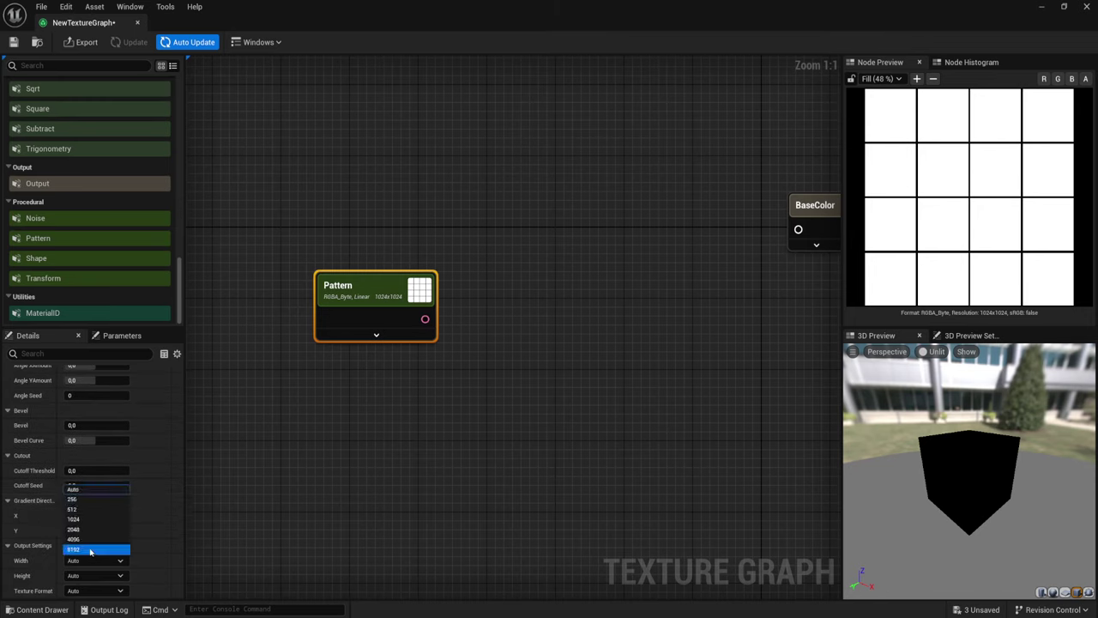
left_click(87, 545)
left_click(86, 560)
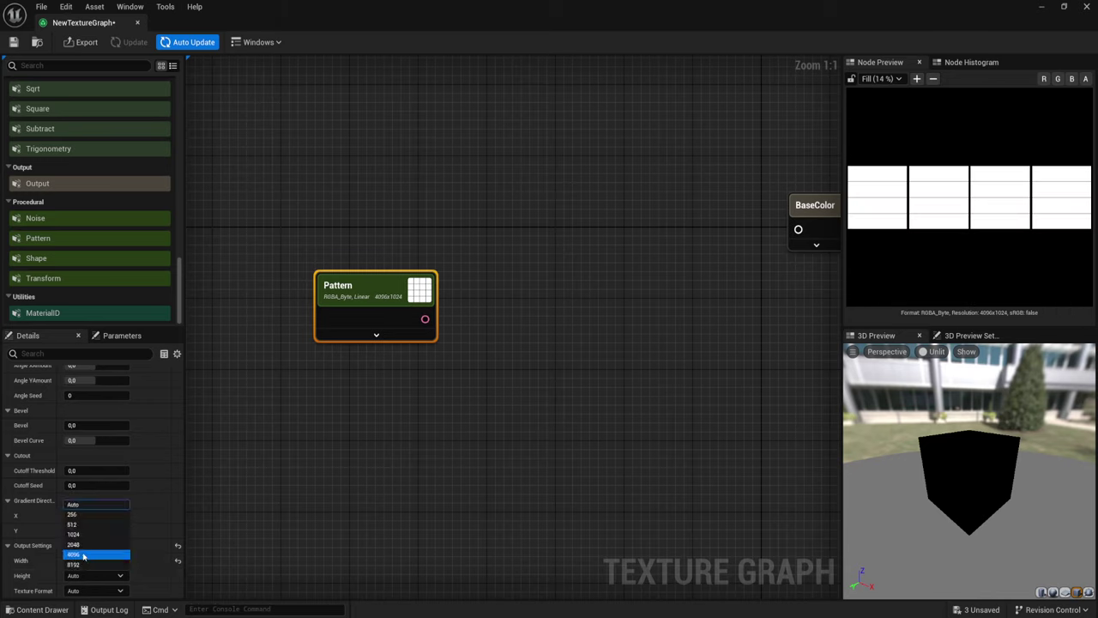
left_click(80, 556)
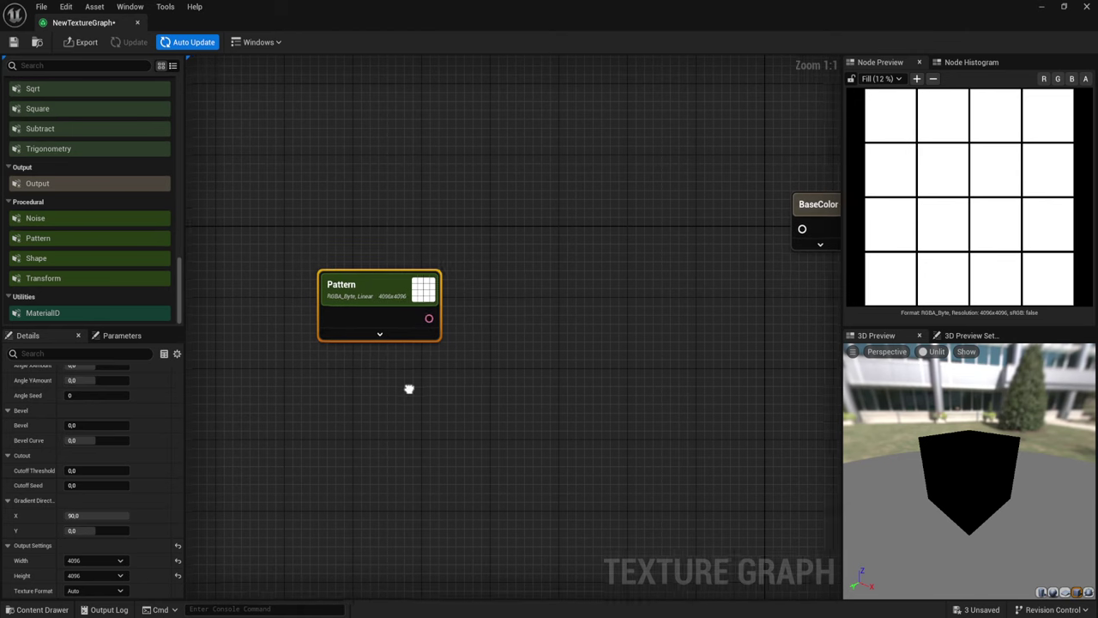
- Reselect the Pattern node and expand it to show its settings
right_click_drag(409, 387, 460, 355)
scroll(129, 461, "up", 8)
scroll(123, 461, "up", 2)
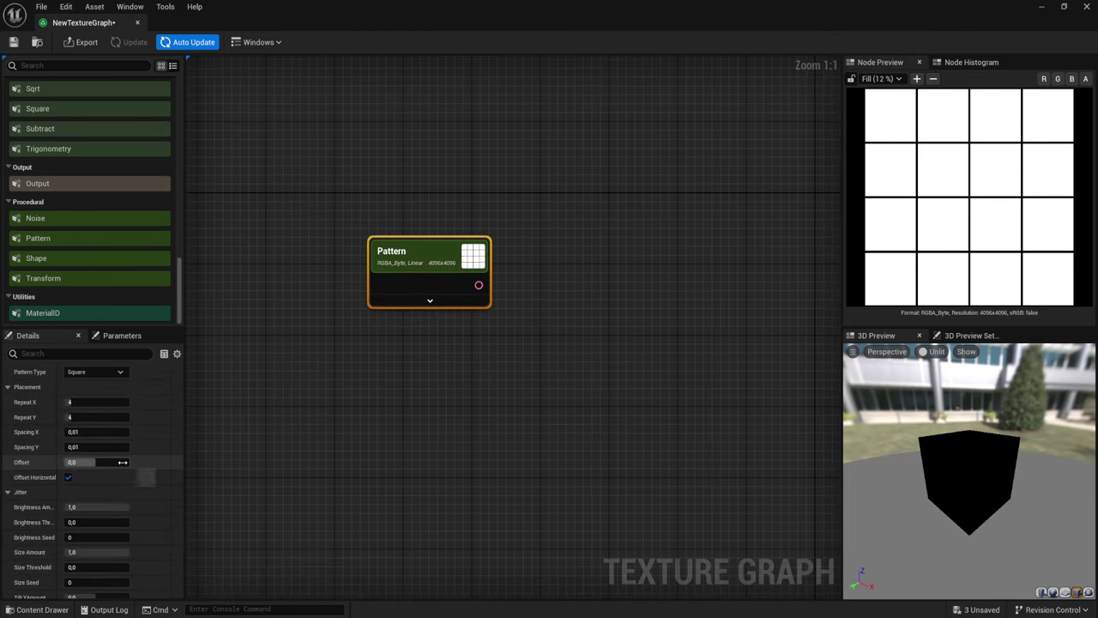
left_click_drag(411, 150, 441, 406)
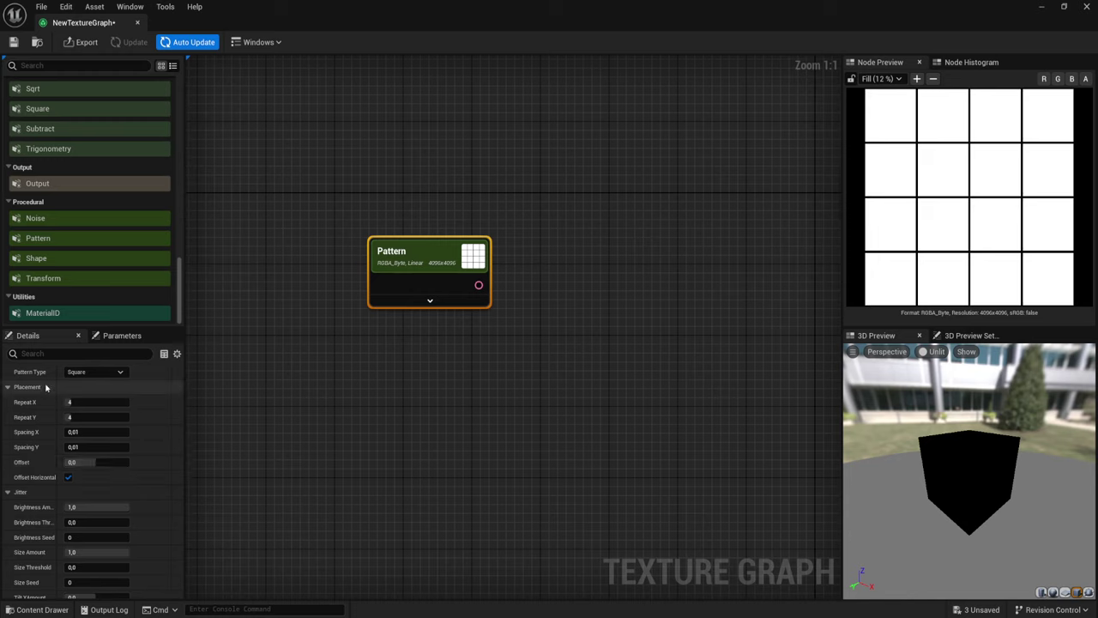
scroll(39, 590, "down", 3)
scroll(41, 579, "down", 3)
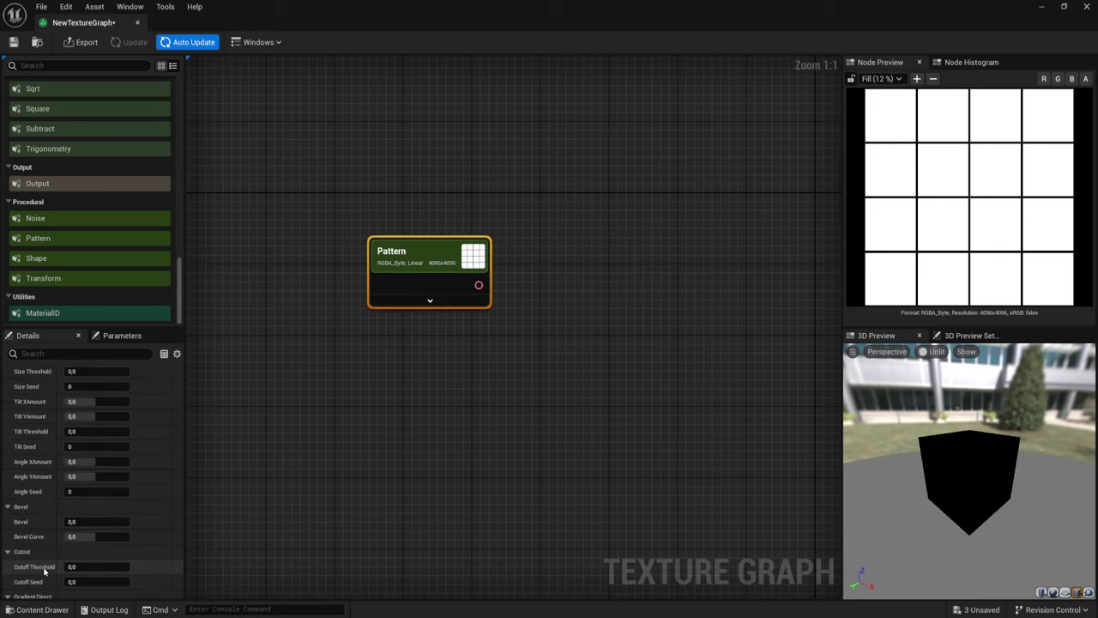
scroll(44, 569, "down", 3)
left_click(430, 300)
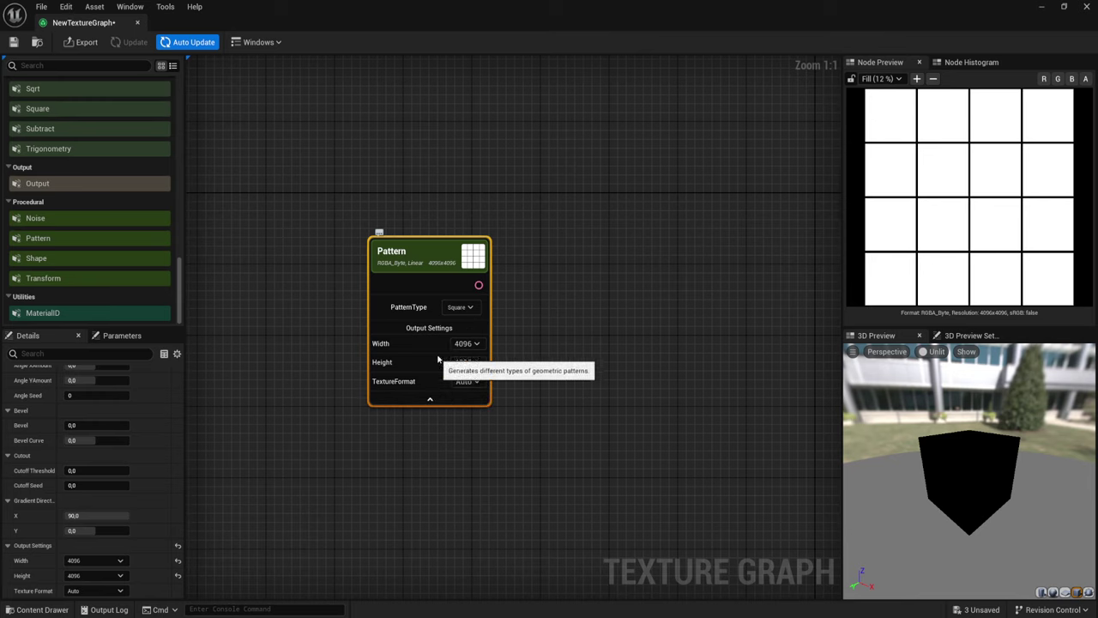
- Set the Pattern node's Repeat X to 5
scroll(108, 449, "up", 3)
scroll(107, 449, "up", 7)
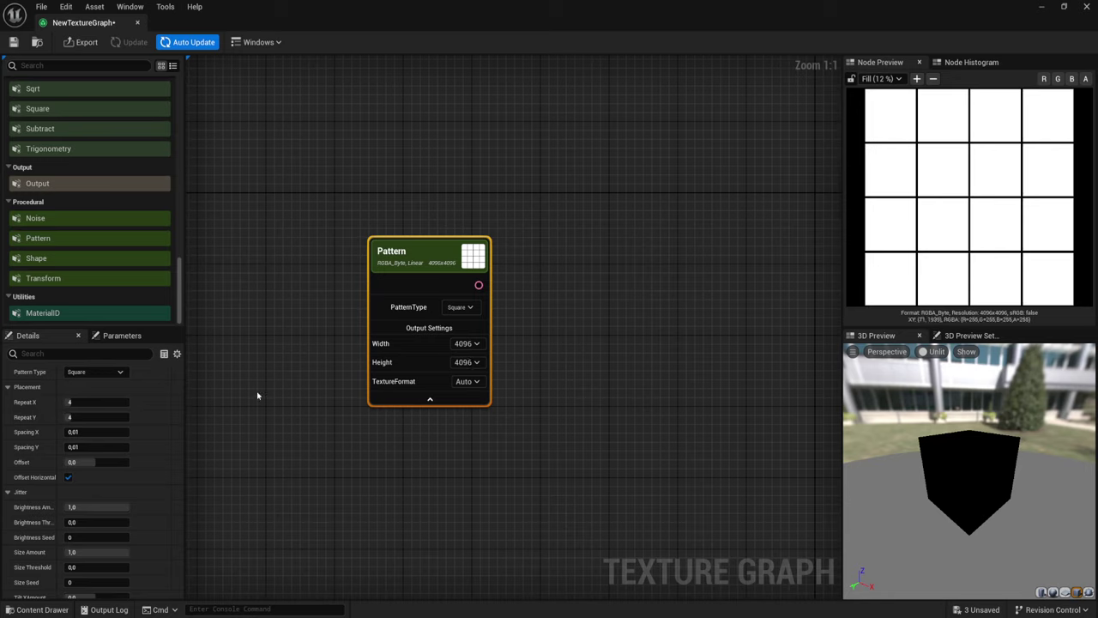
mouse_move(73, 401)
left_mouse_down()
mouse_move(94, 401)
mouse_move(82, 402)
left_mouse_up()
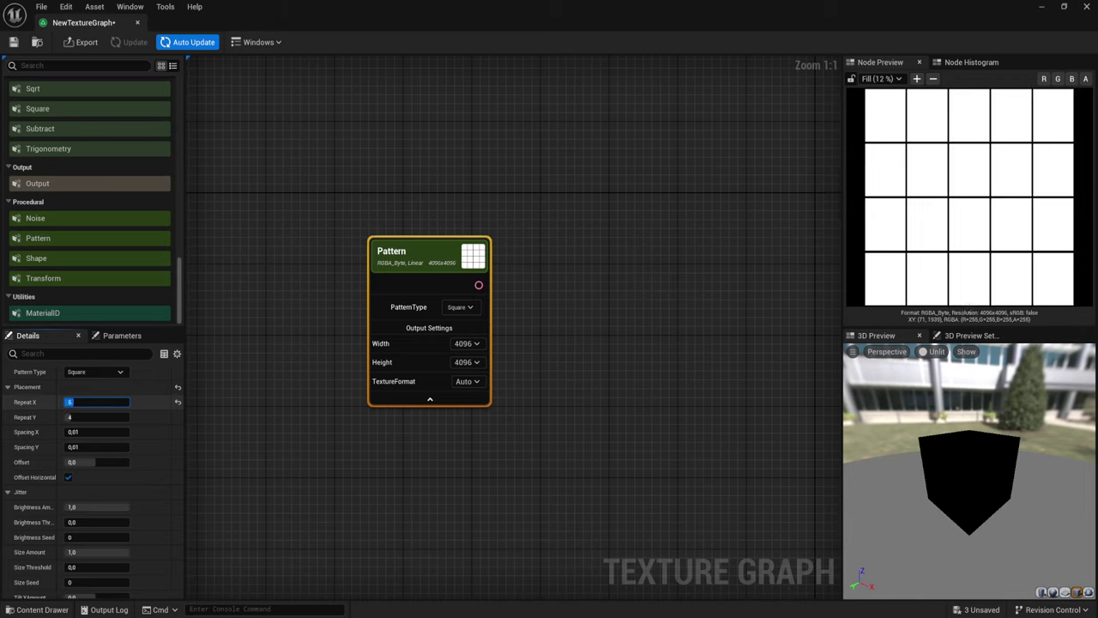
key("Return")
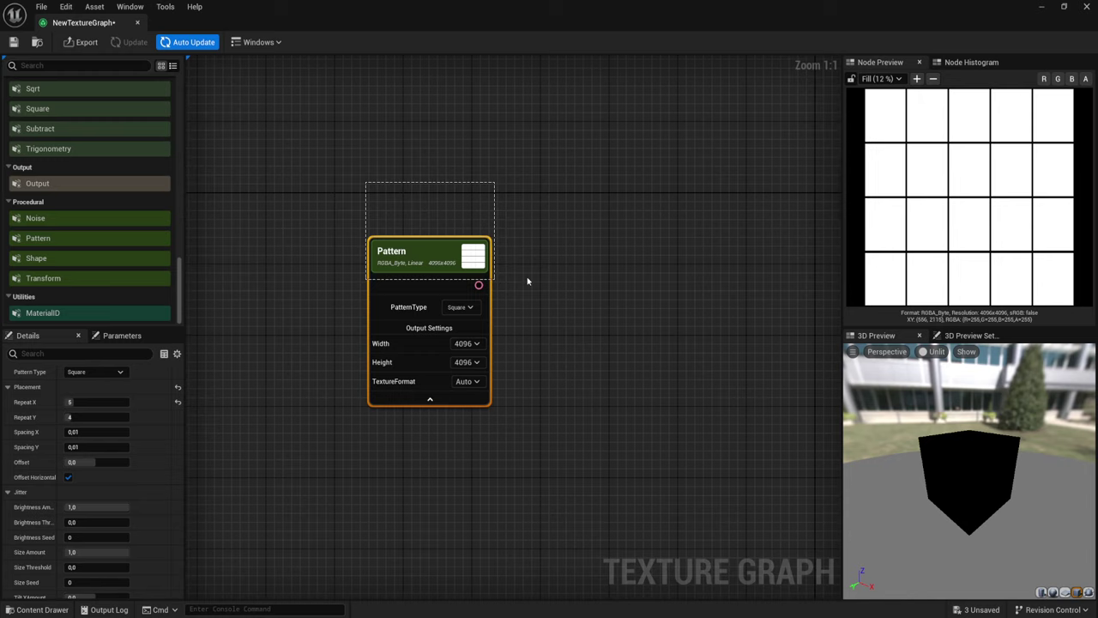
- Try the Circle, Checker and Gradient pattern types, then settle on Square
left_click_drag(404, 227, 495, 286)
left_click(459, 307)
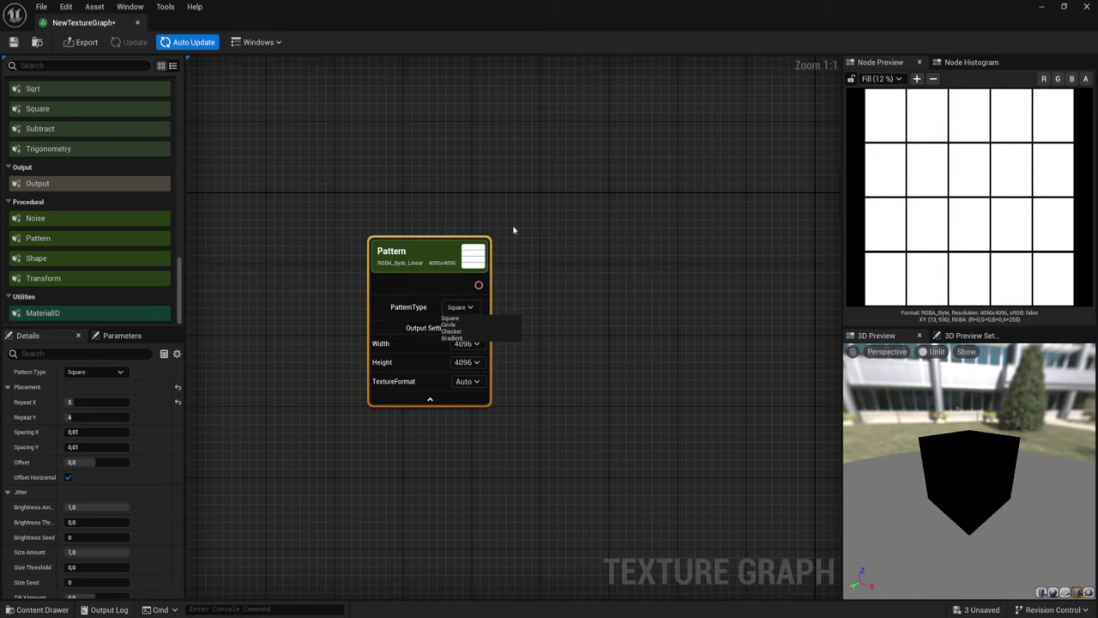
left_click(453, 324)
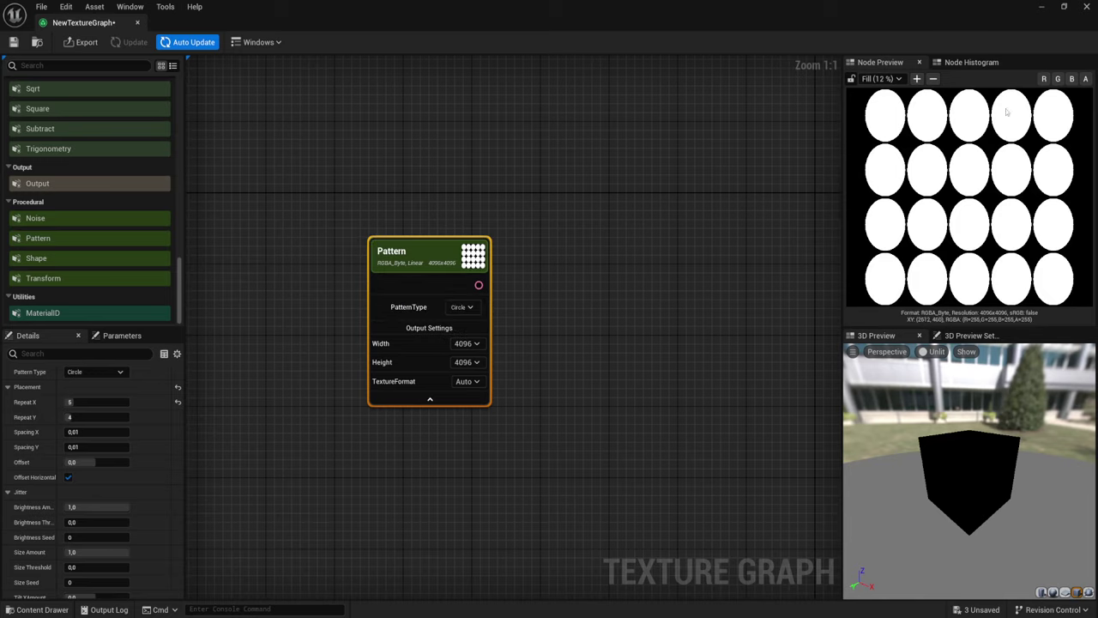
left_click(460, 308)
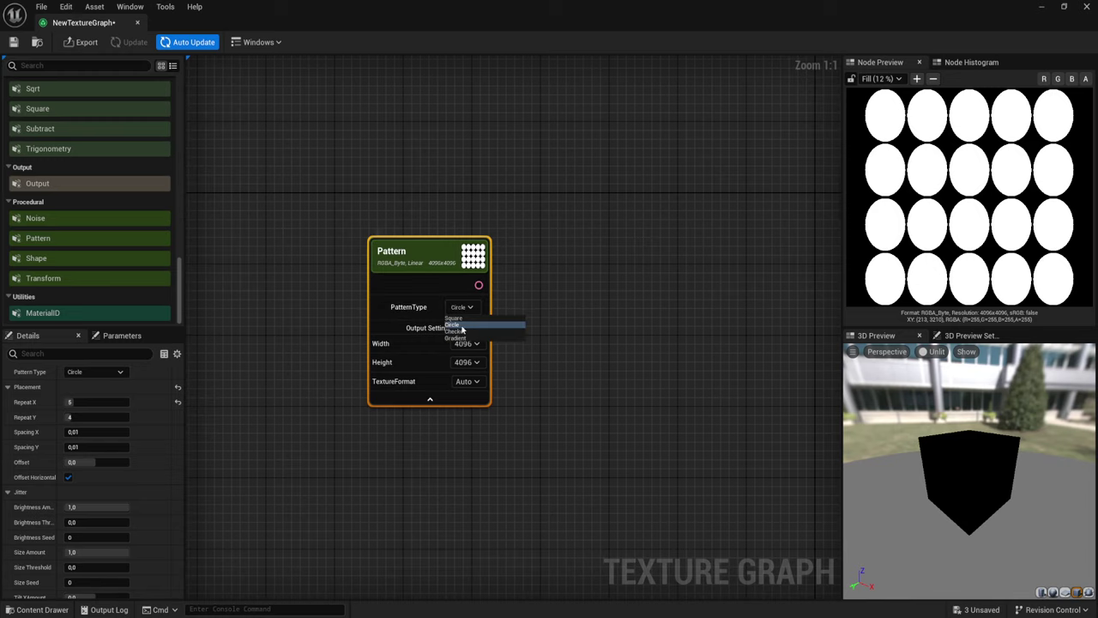
left_click(464, 332)
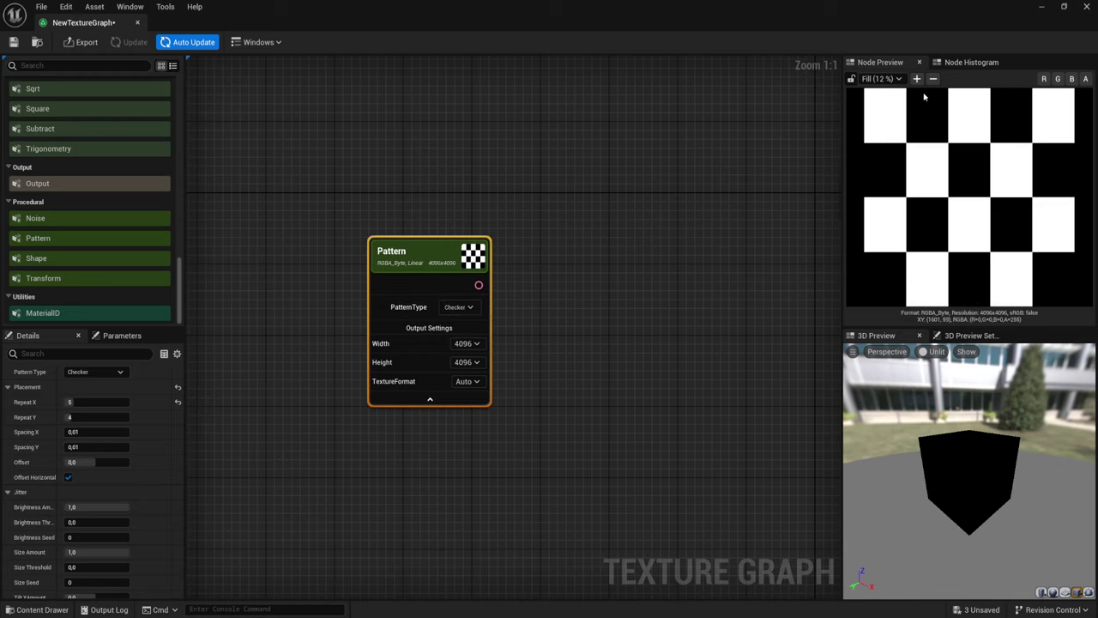
left_click(460, 308)
left_click(459, 342)
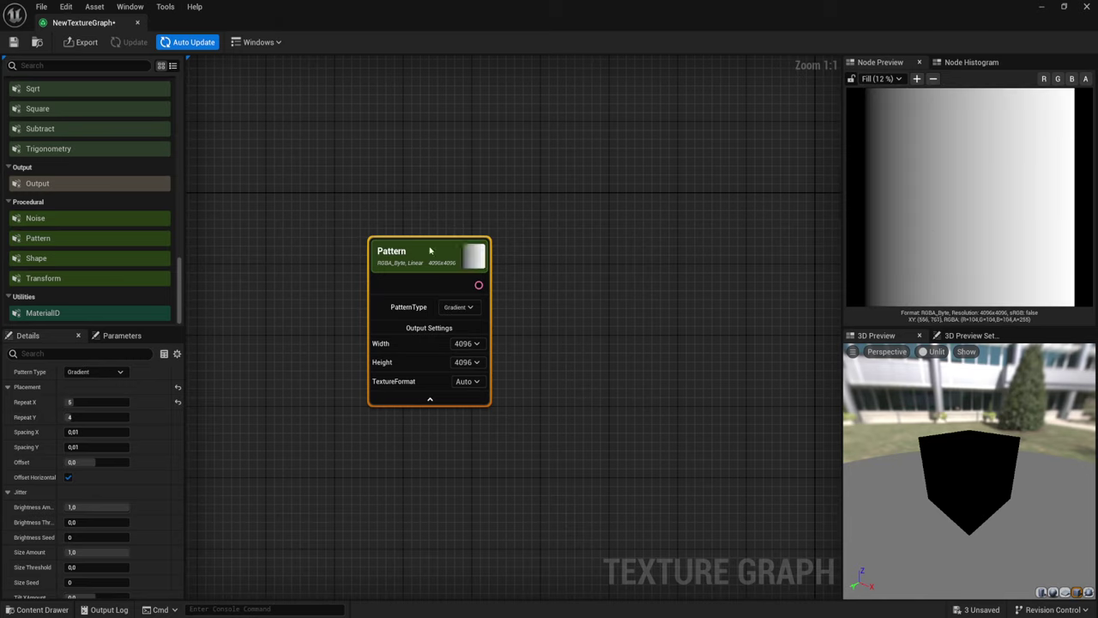
left_click(467, 308)
left_click(463, 322)
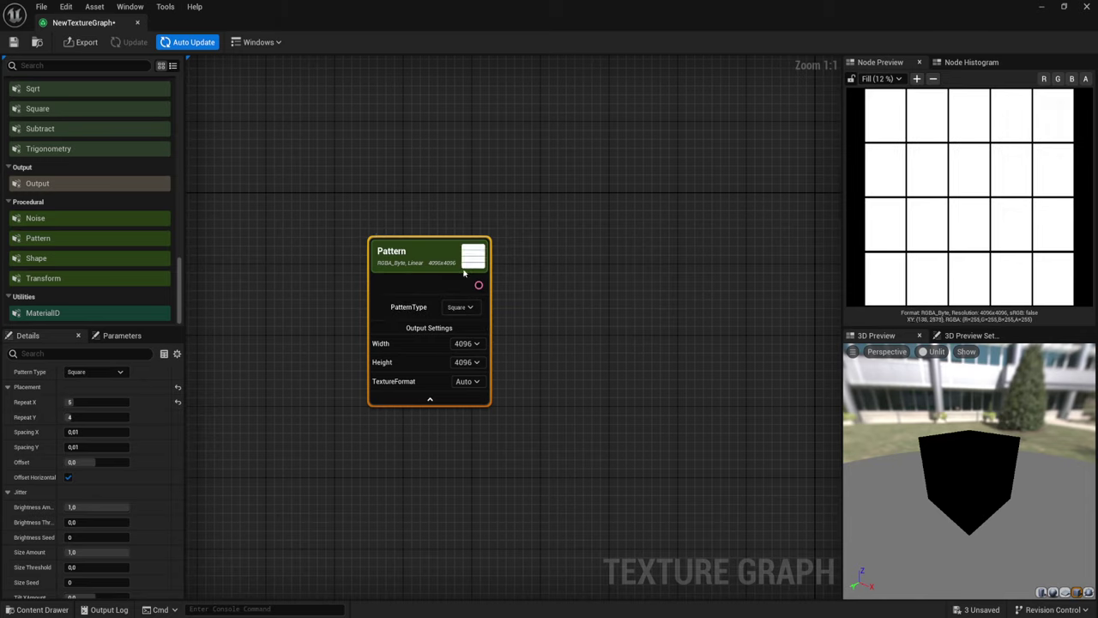
- Set Repeat Y to 15, Spacing X to 0.01576 and Spacing Y to 0.01704
right_click_drag(350, 284, 332, 293)
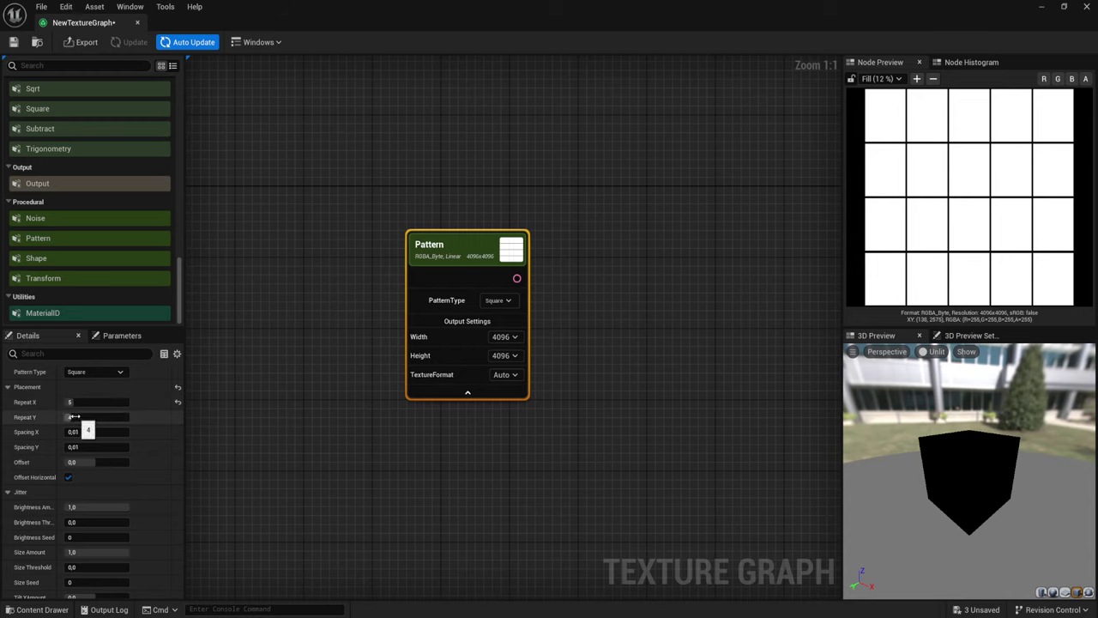
mouse_move(75, 417)
left_mouse_down()
mouse_move(114, 417)
mouse_move(102, 417)
left_mouse_up()
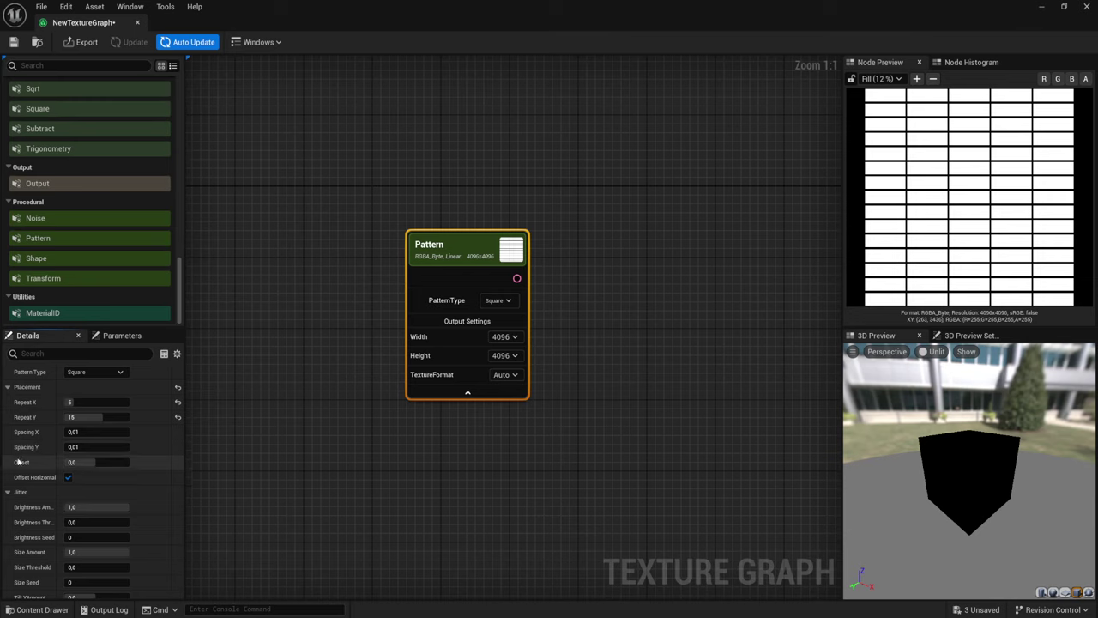
left_click(73, 432)
left_click_drag(78, 433, 84, 432)
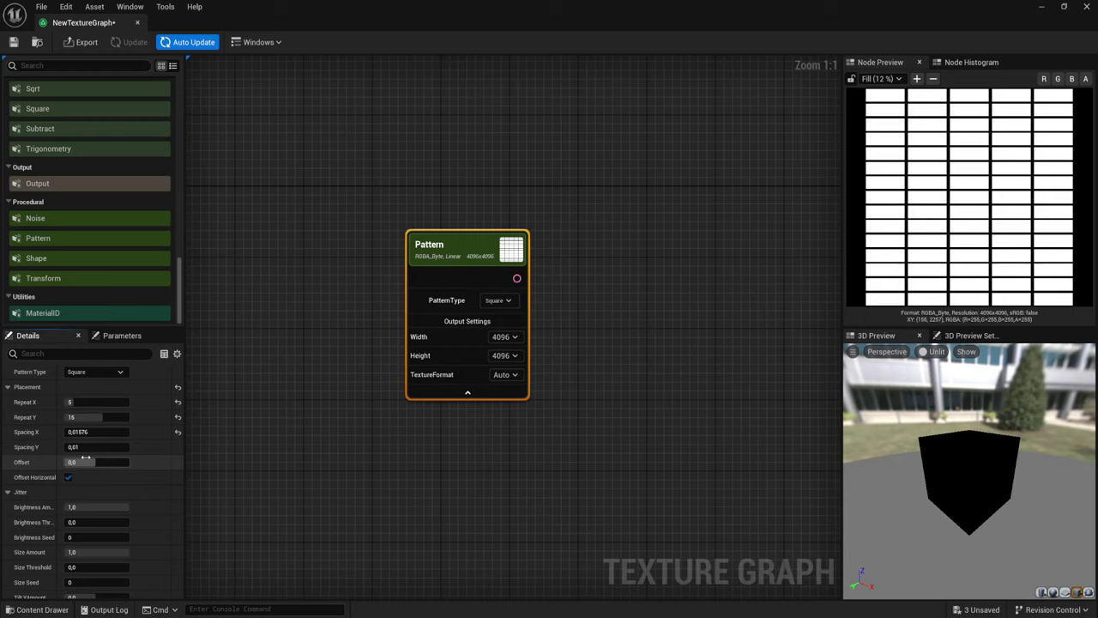
left_click_drag(84, 447, 91, 447)
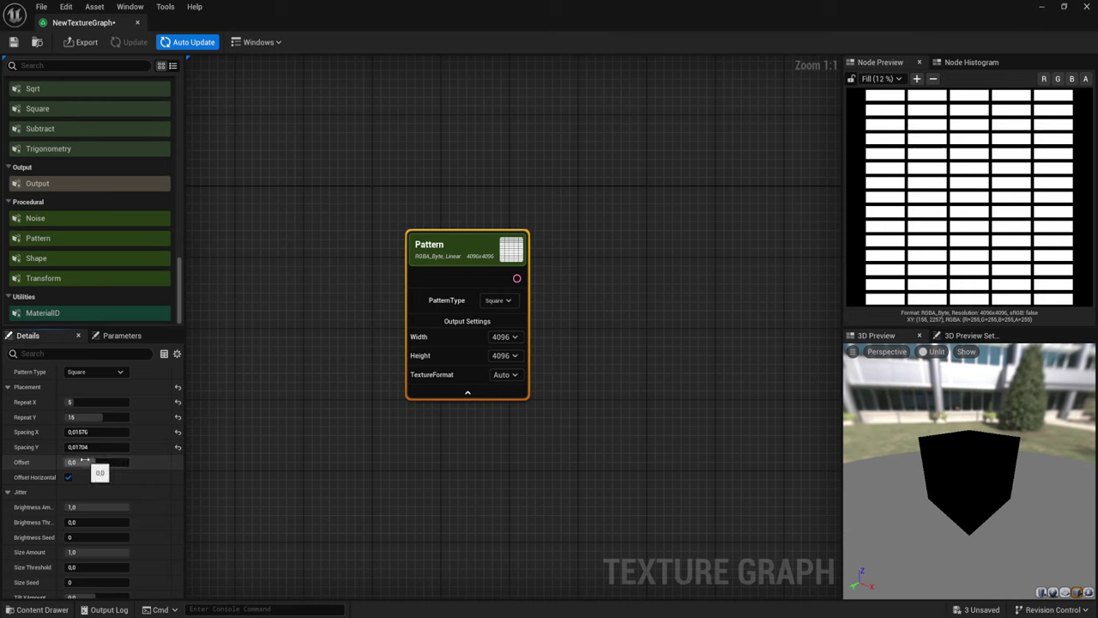
left_click(467, 392)
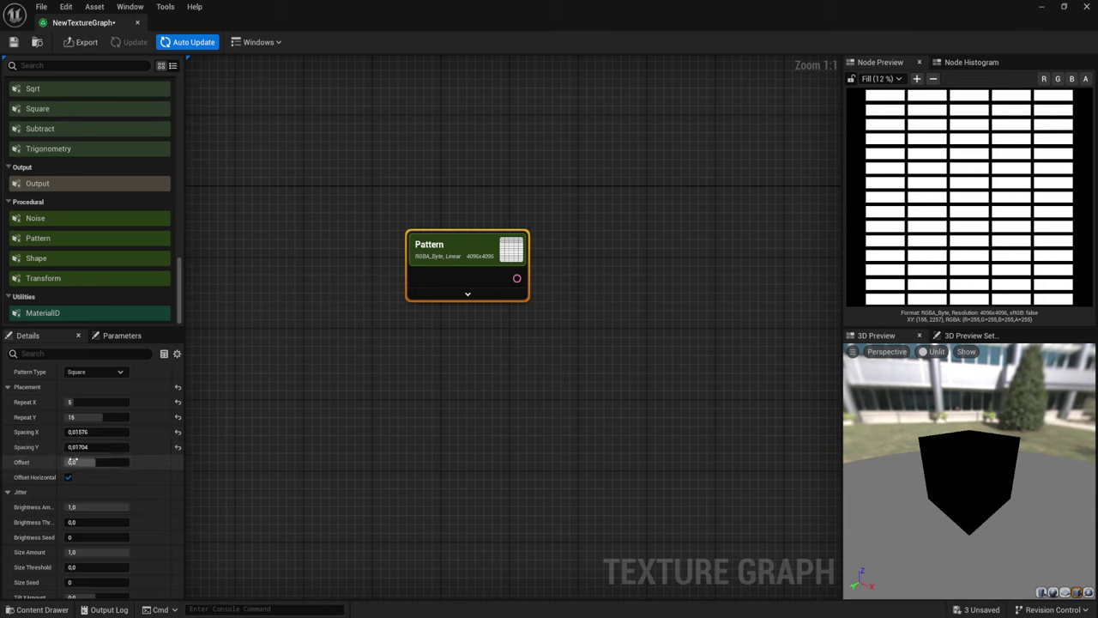
- Set the Pattern Offset to 0.5 with Offset Horizontal left enabled
mouse_move(91, 462)
left_mouse_down()
mouse_move(107, 462)
mouse_move(96, 462)
left_mouse_up()
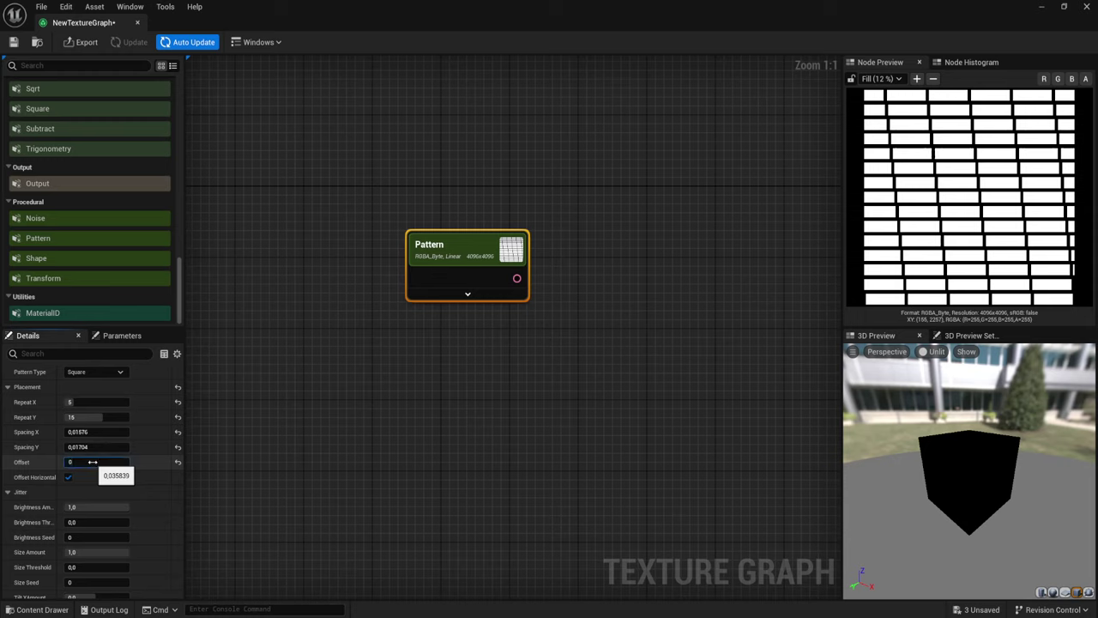
type(",5")
type("0.5")
key("Return")
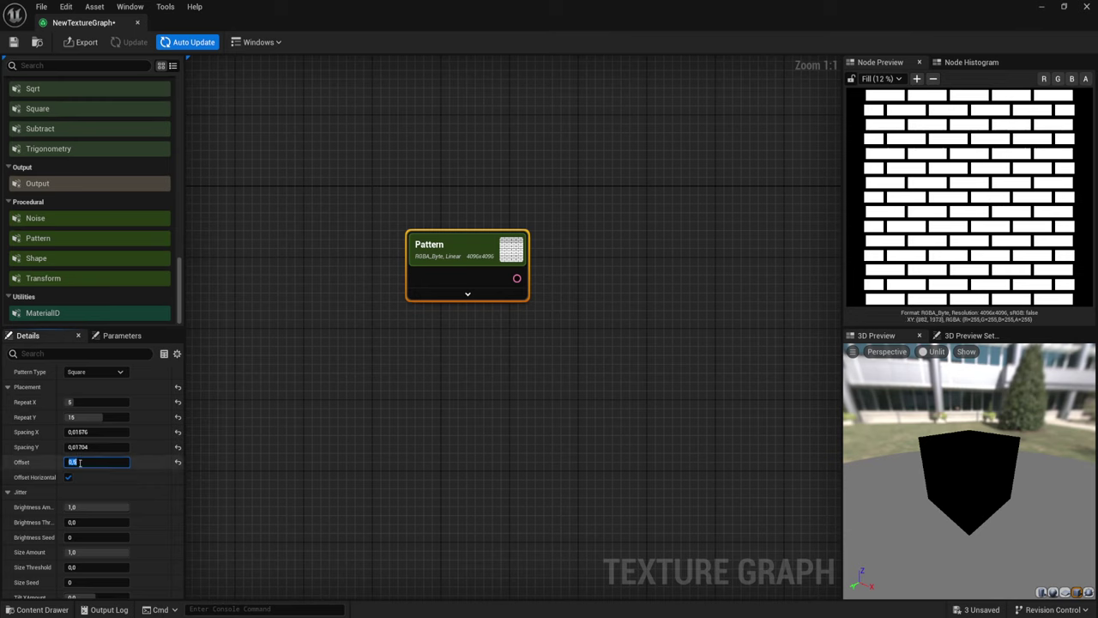
left_click(68, 478)
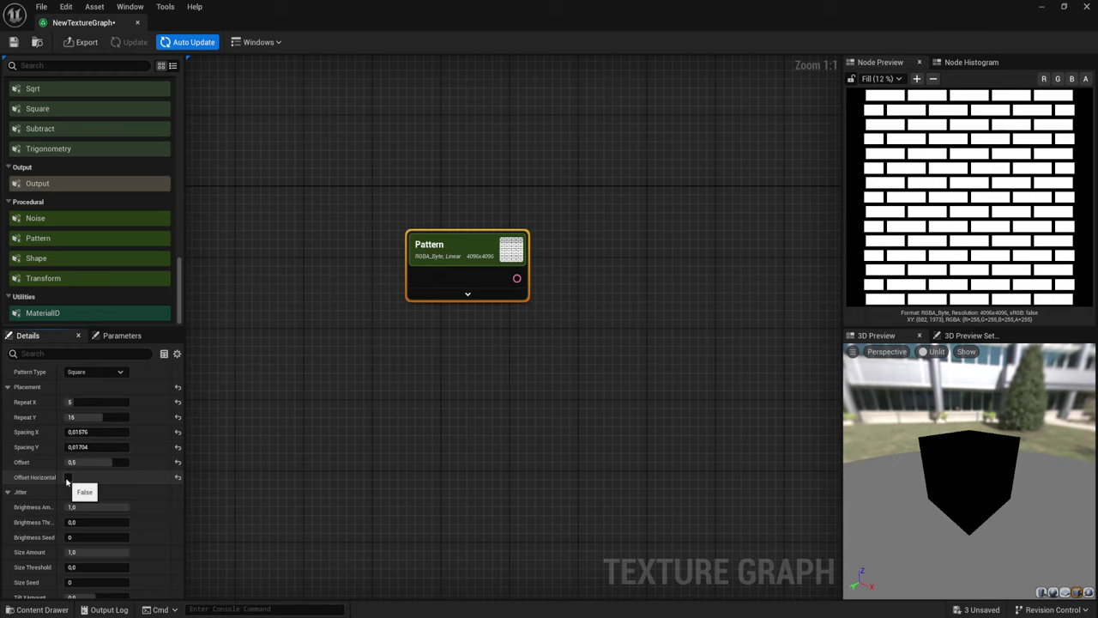
left_click(68, 478)
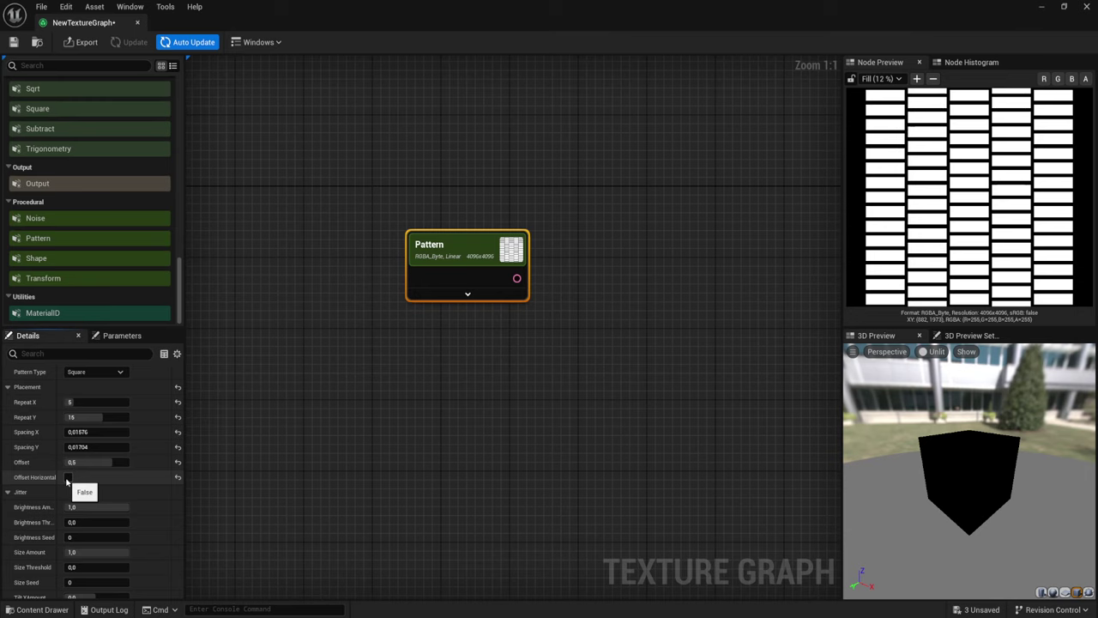
left_click(68, 478)
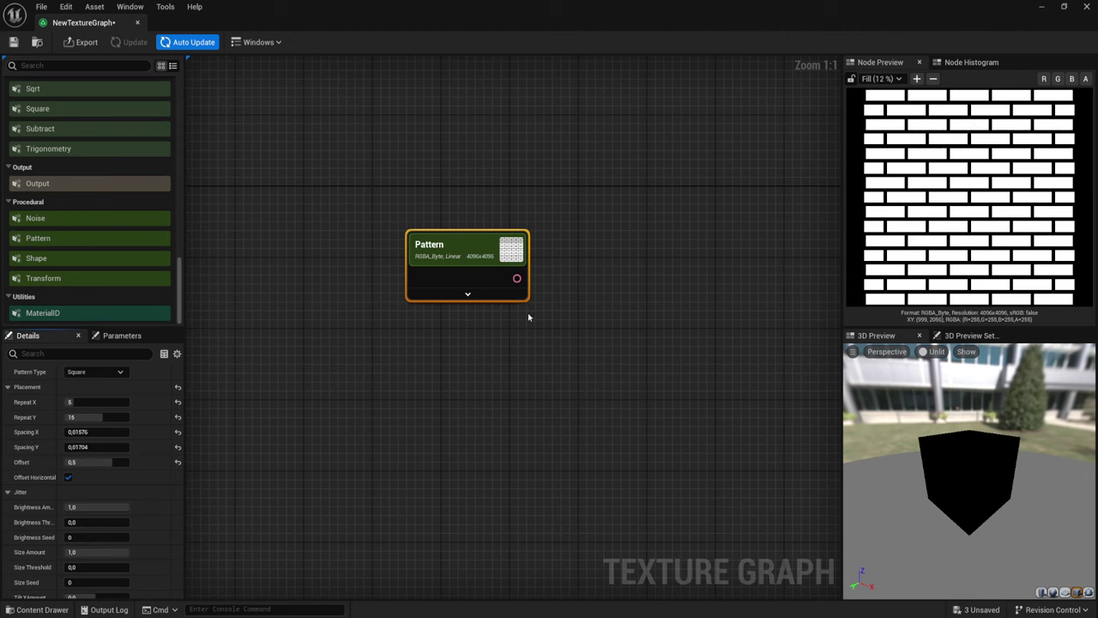
- Add a Color node to the graph through the 'co' node search
right_click_drag(563, 322, 415, 382)
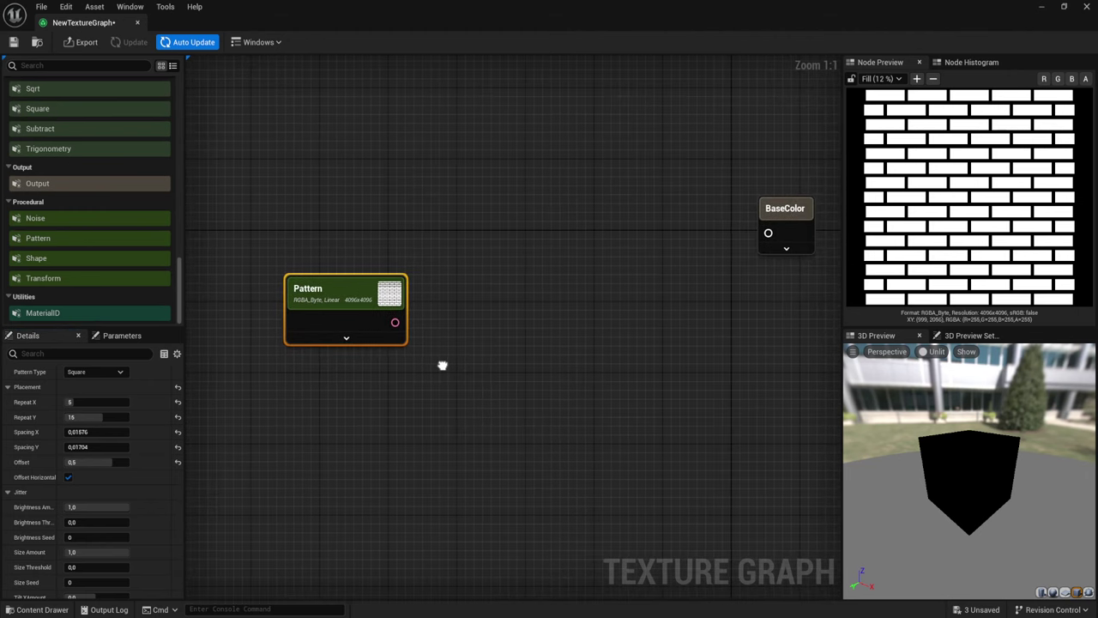
left_click(364, 223)
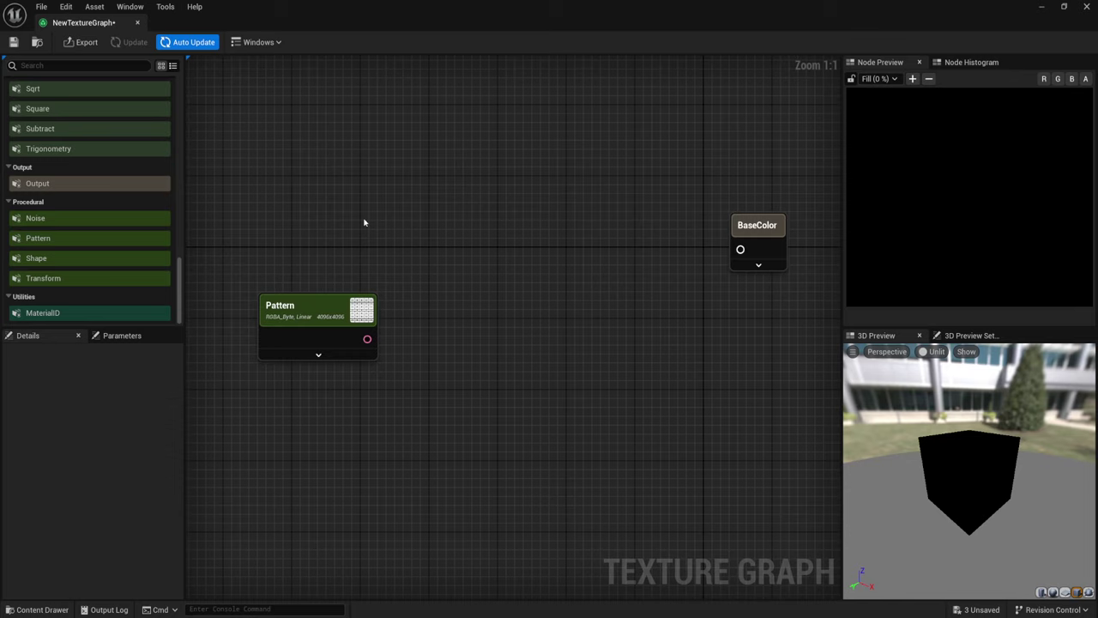
right_click(353, 184)
type("colo")
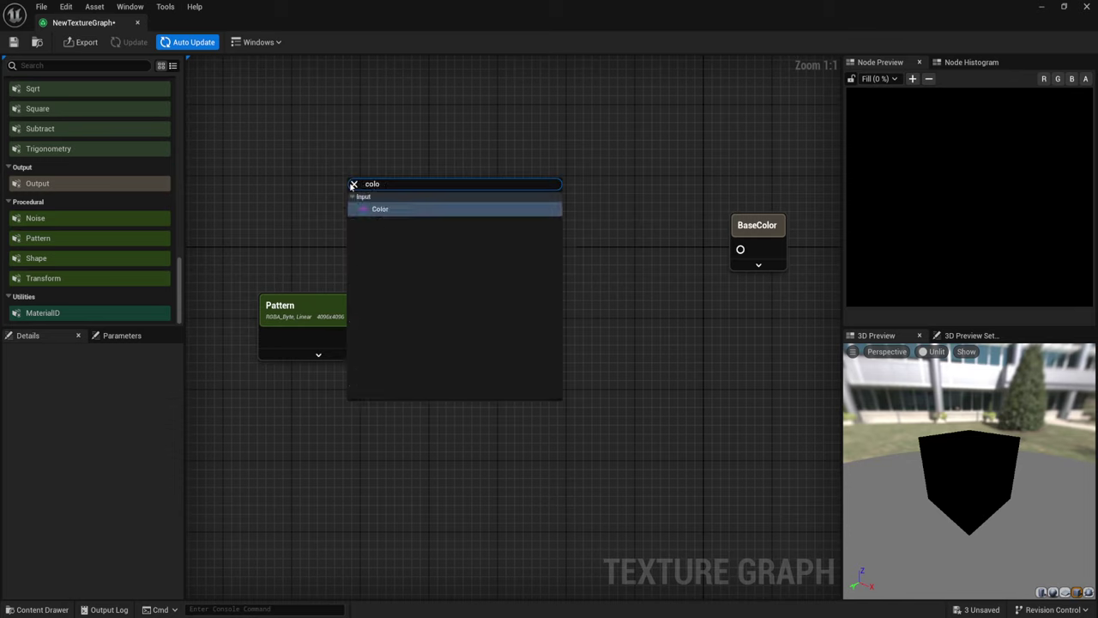
key("Return")
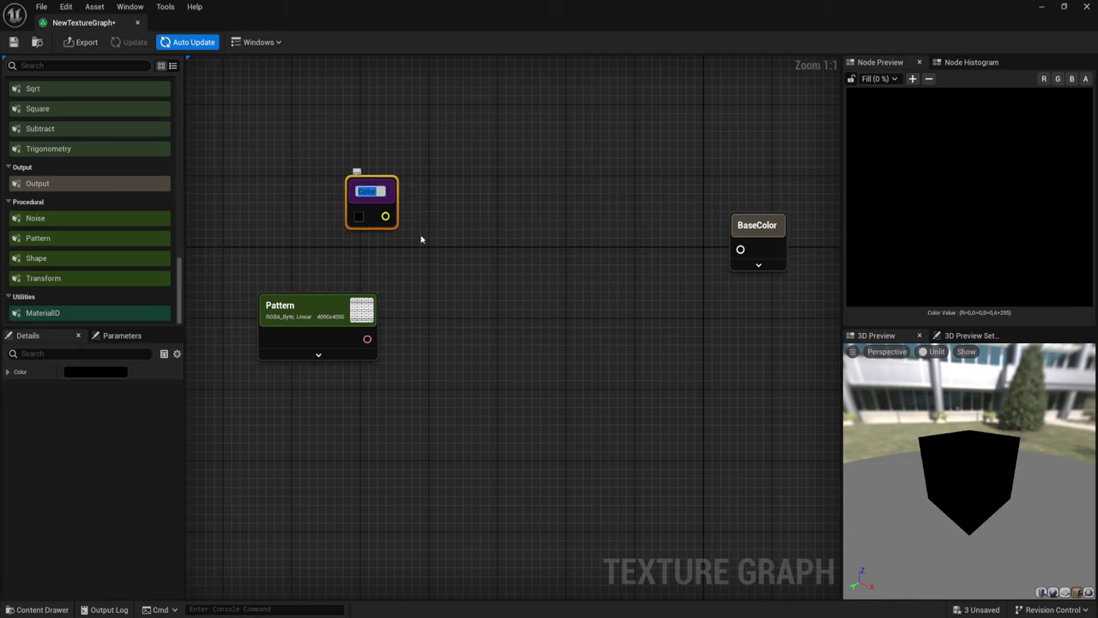
- Set the Color node to salmon orange (R 255, G 155, B 97)
right_click_drag(389, 253, 468, 309)
left_click(424, 259)
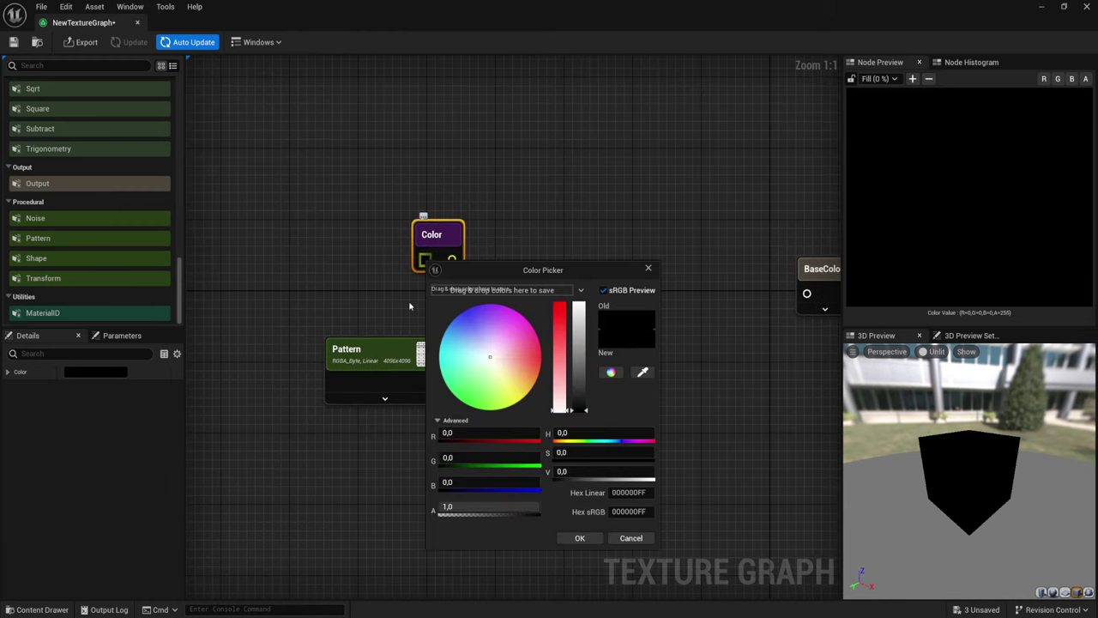
left_click_drag(500, 371, 533, 371)
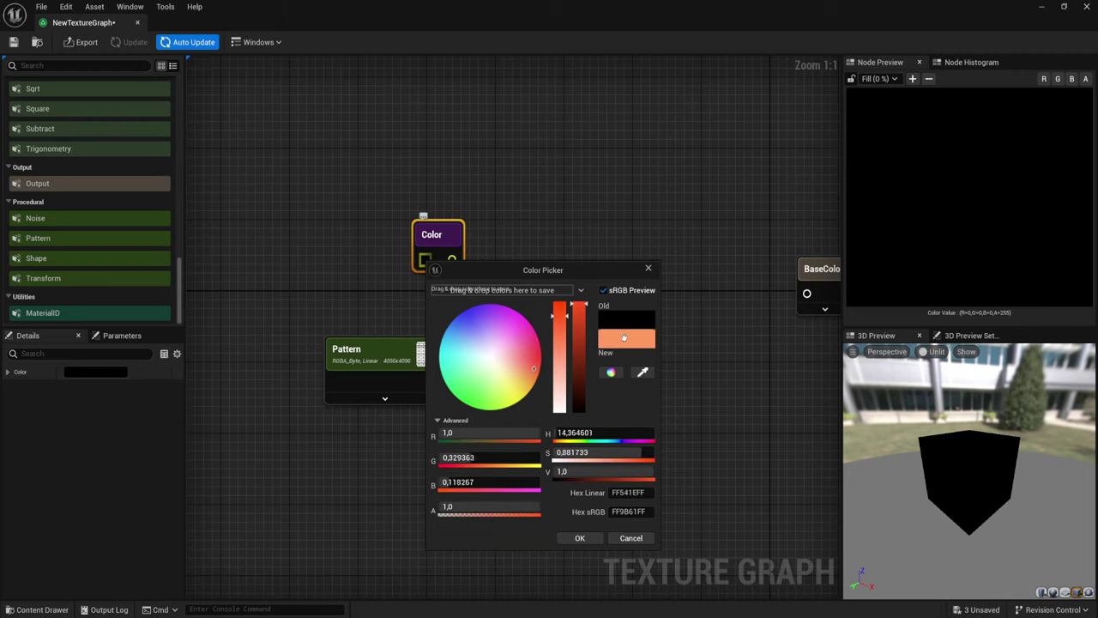
left_click(580, 538)
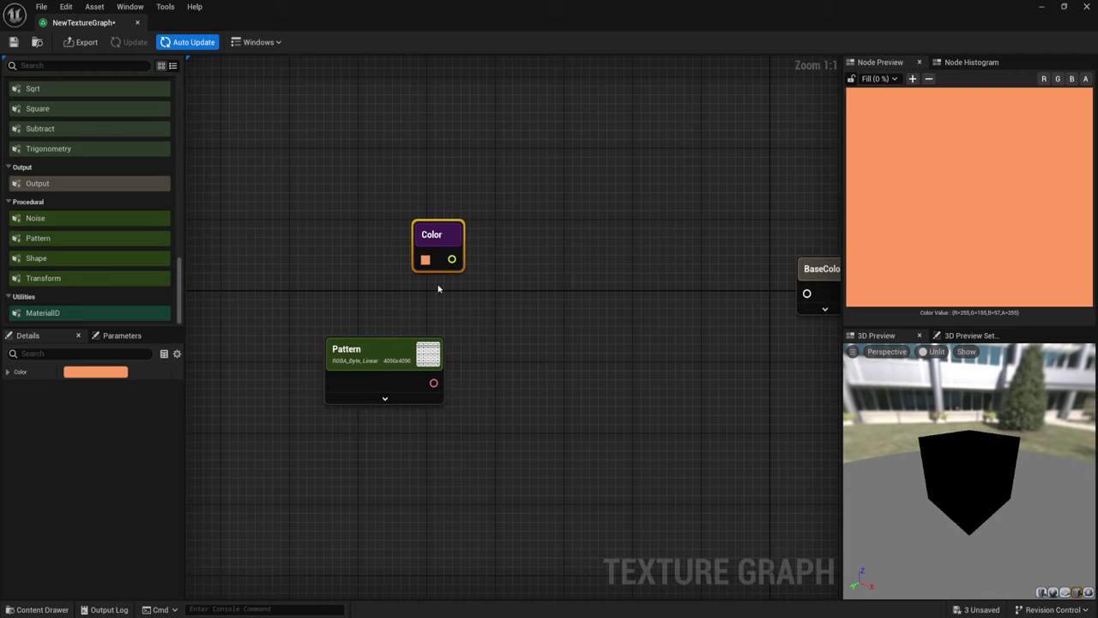
right_click_drag(548, 327, 518, 329)
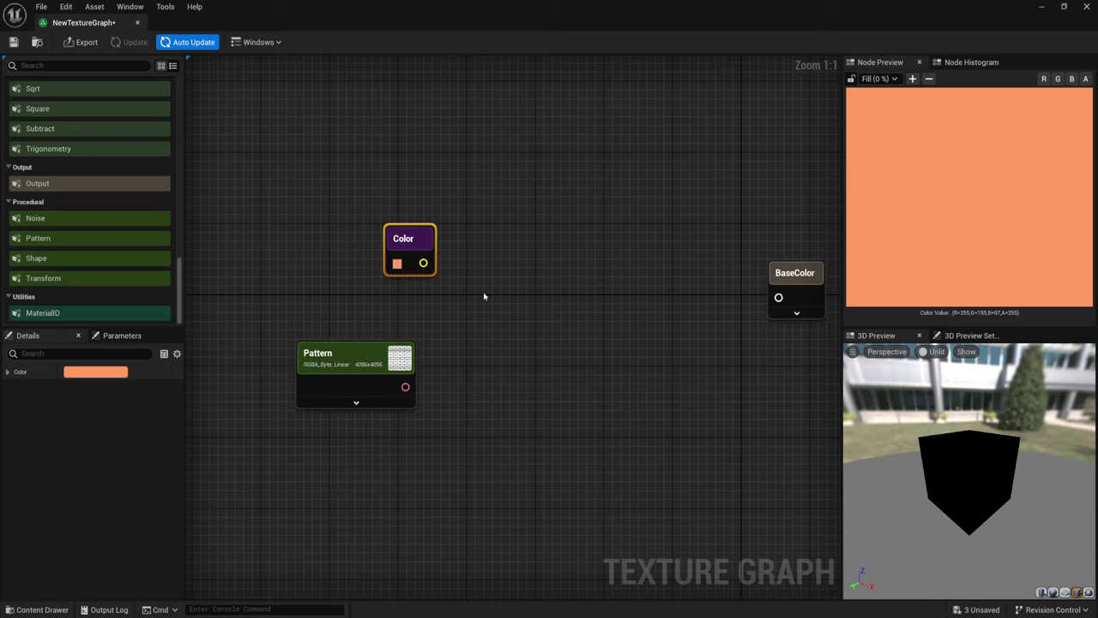
- Add a Multiply node with the orange Color in A and the brick Pattern in B, then tidy the node layout
left_click(470, 293)
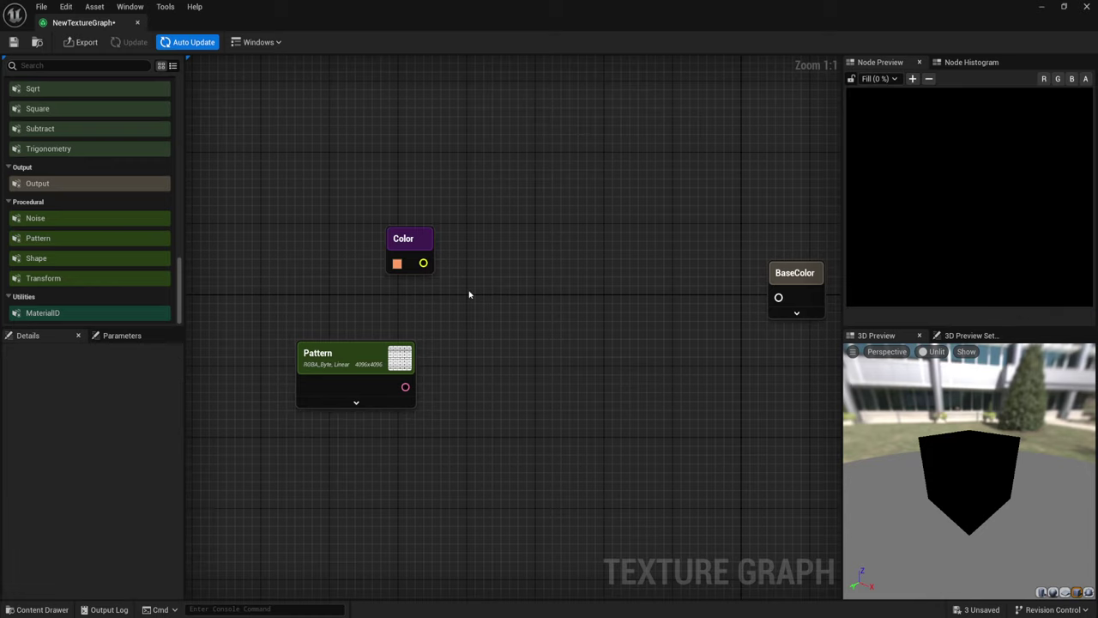
right_click(467, 284)
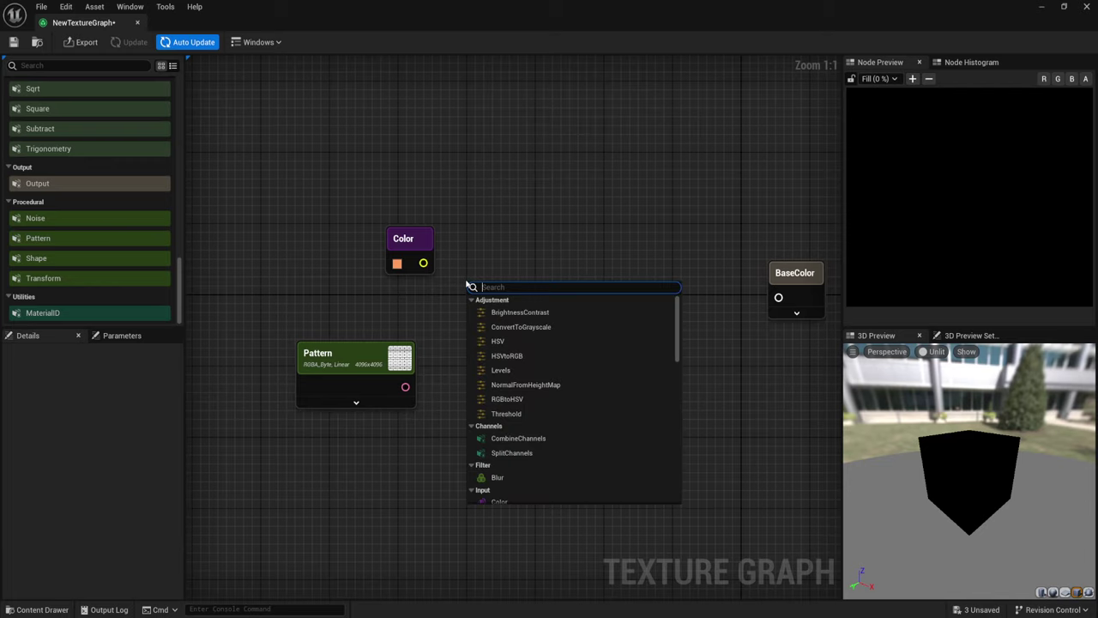
type("mu")
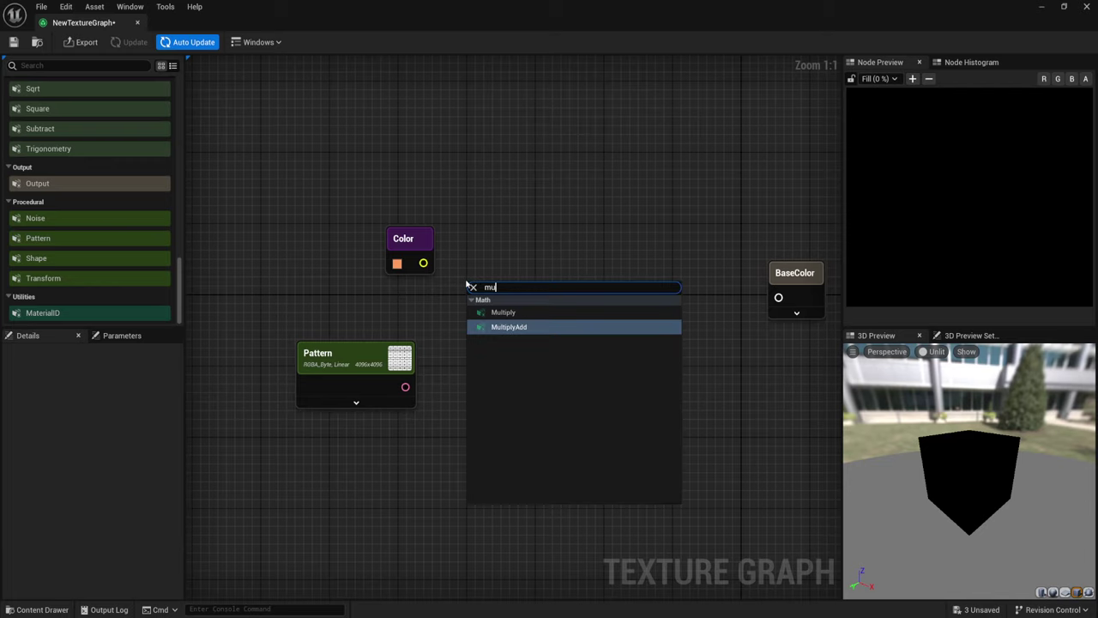
key("Up")
key("Return")
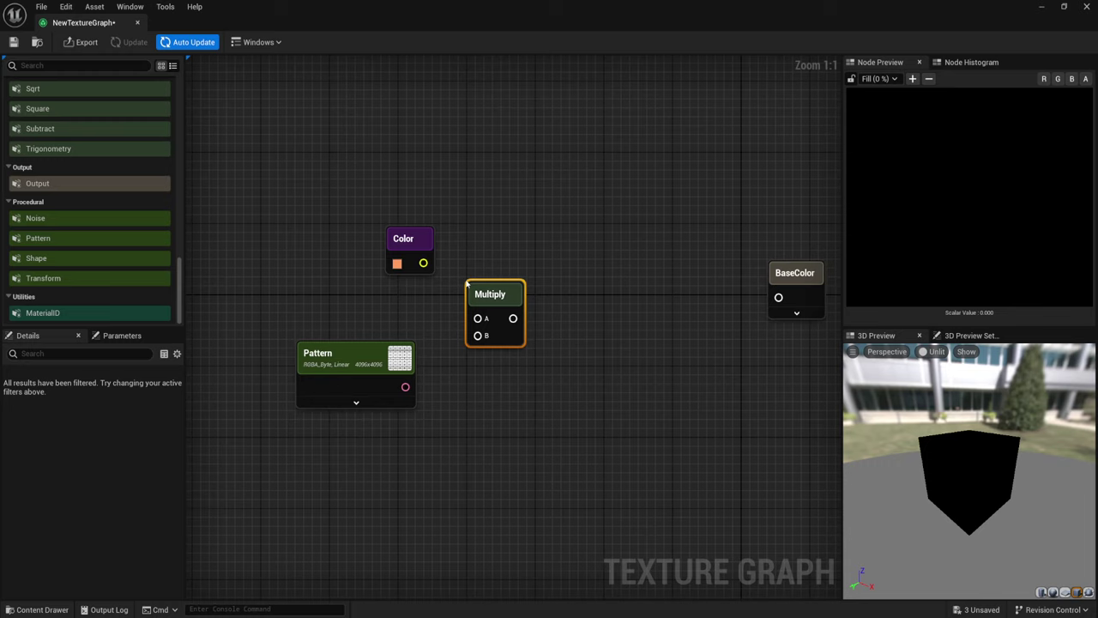
mouse_move(423, 262)
left_mouse_down()
mouse_move(478, 318)
mouse_move(396, 365)
mouse_move(405, 387)
left_mouse_up()
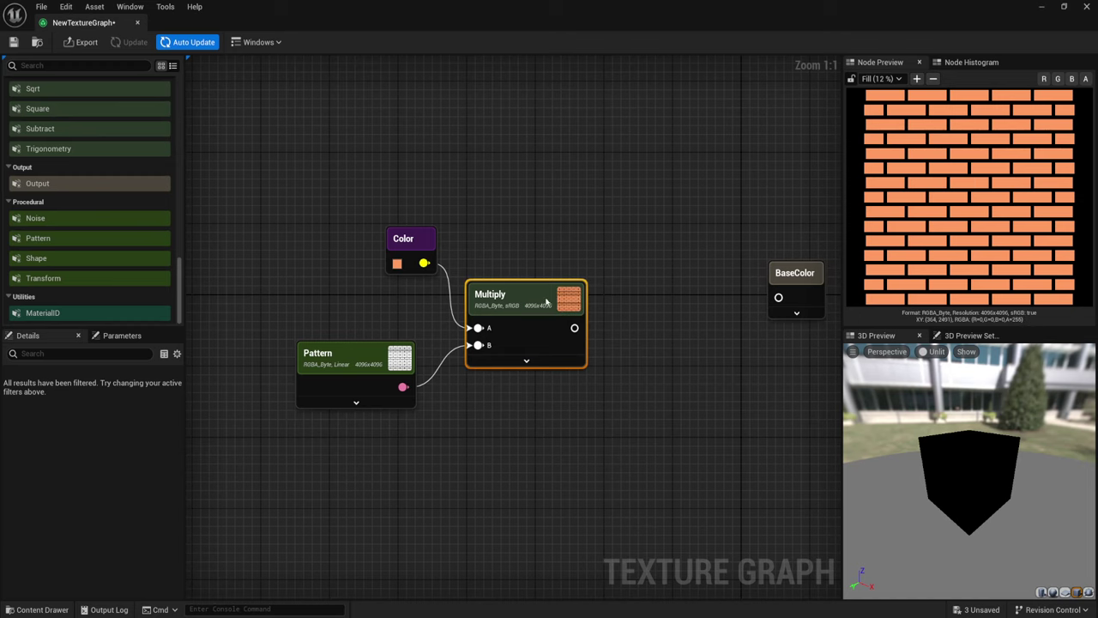
right_click_drag(545, 300, 510, 305)
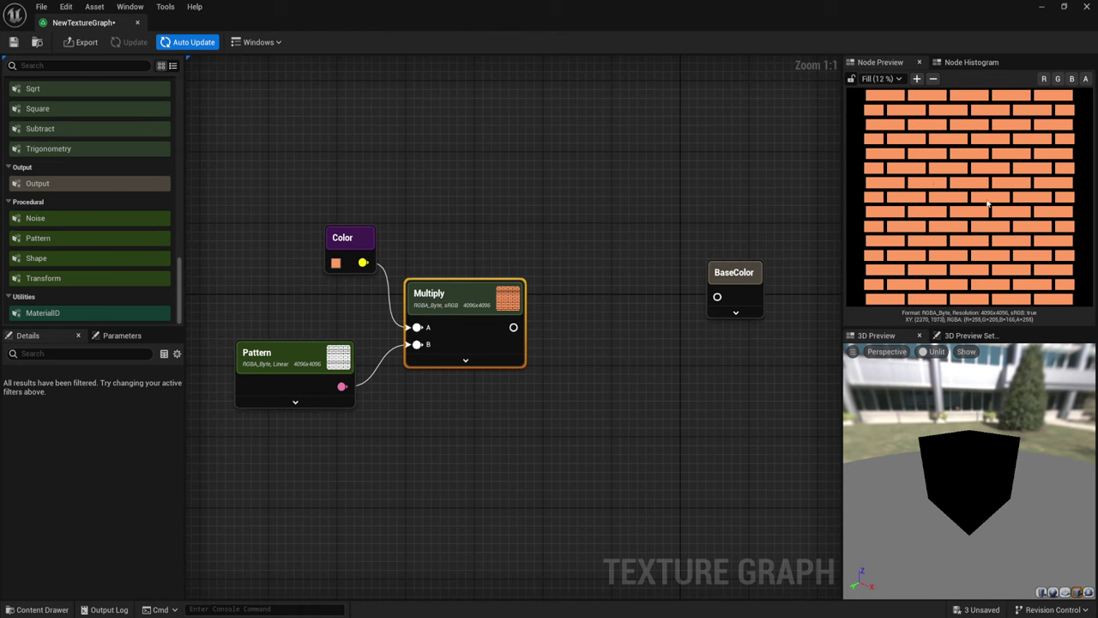
right_click_drag(346, 322, 532, 385)
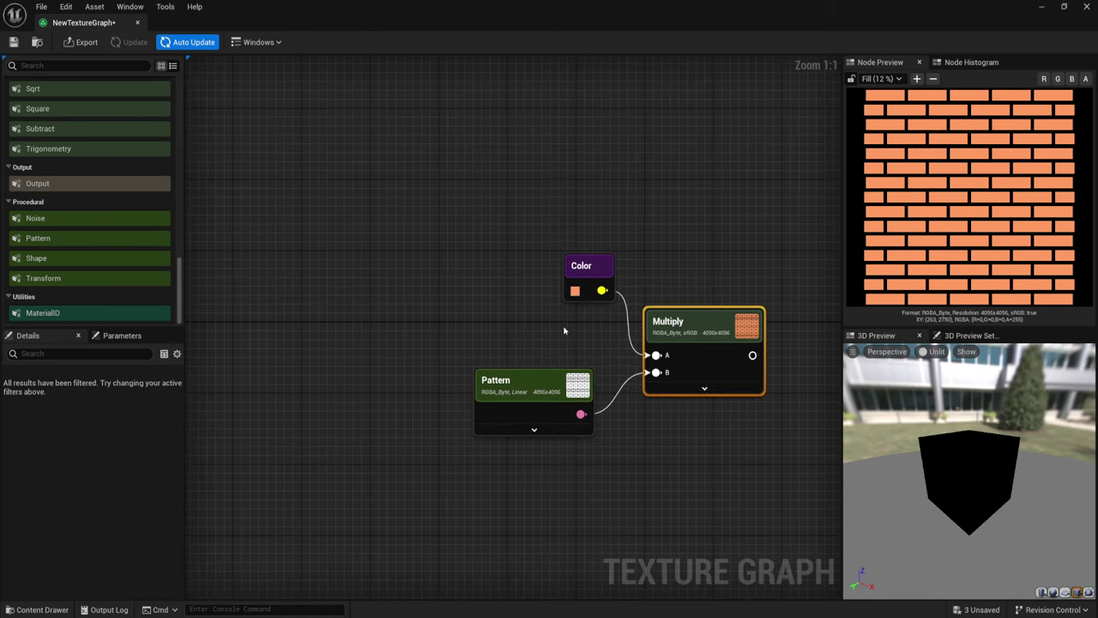
left_click_drag(574, 328, 477, 281)
right_click_drag(352, 331, 443, 335)
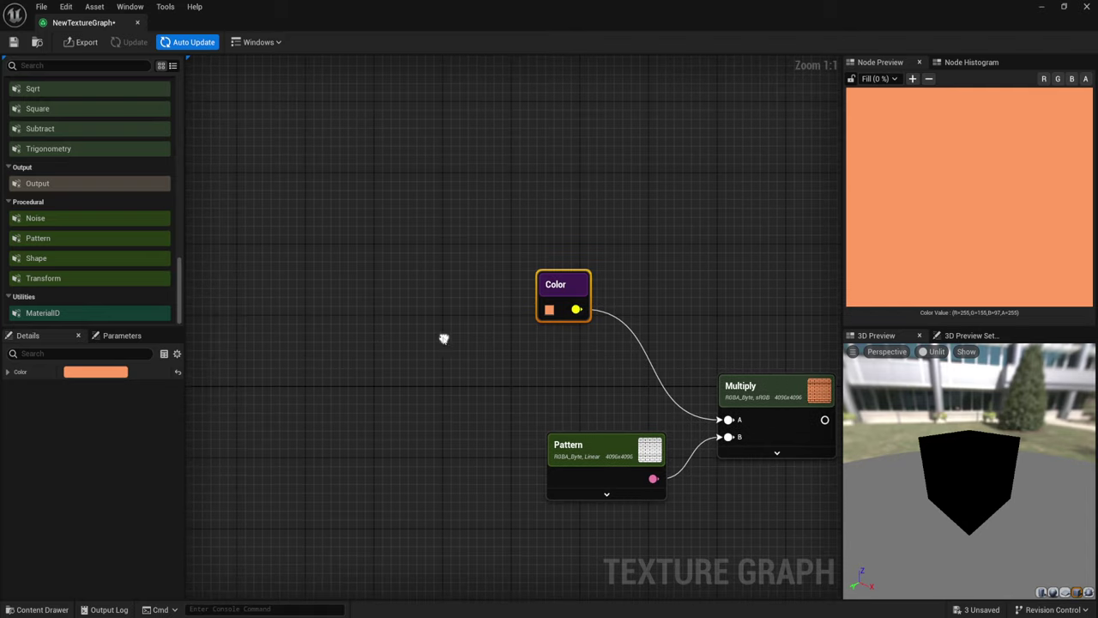
- Place a Simplex Noise node (Seed 75, Frequency 5.0, 1024×1024) from the Procedural palette and expand it
scroll(71, 249, "up", 3)
scroll(71, 249, "up", 2)
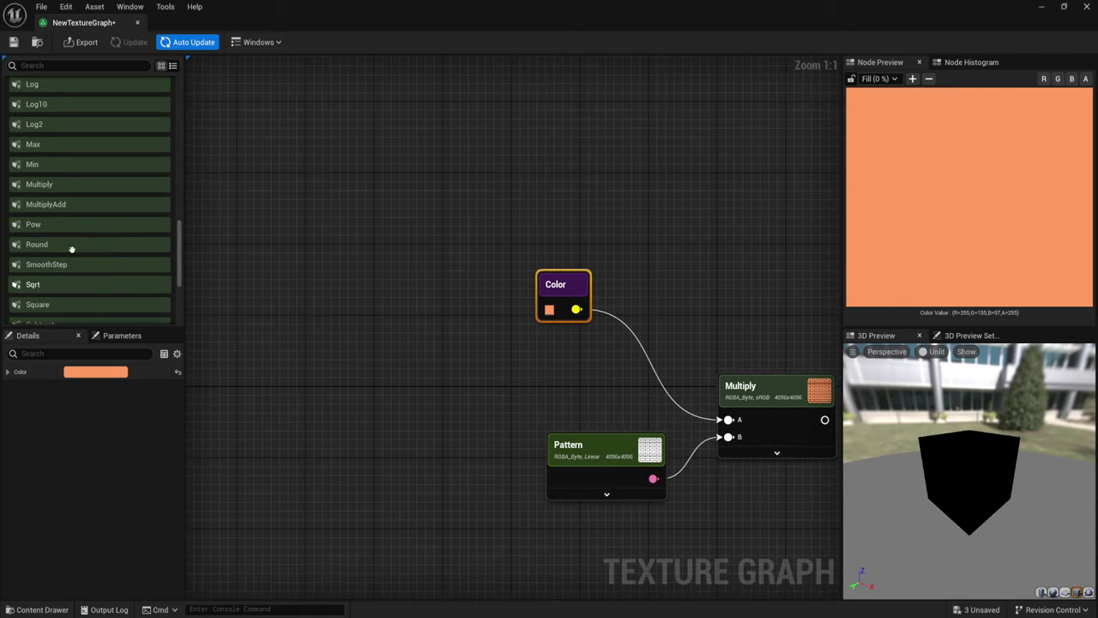
scroll(72, 248, "down", 4)
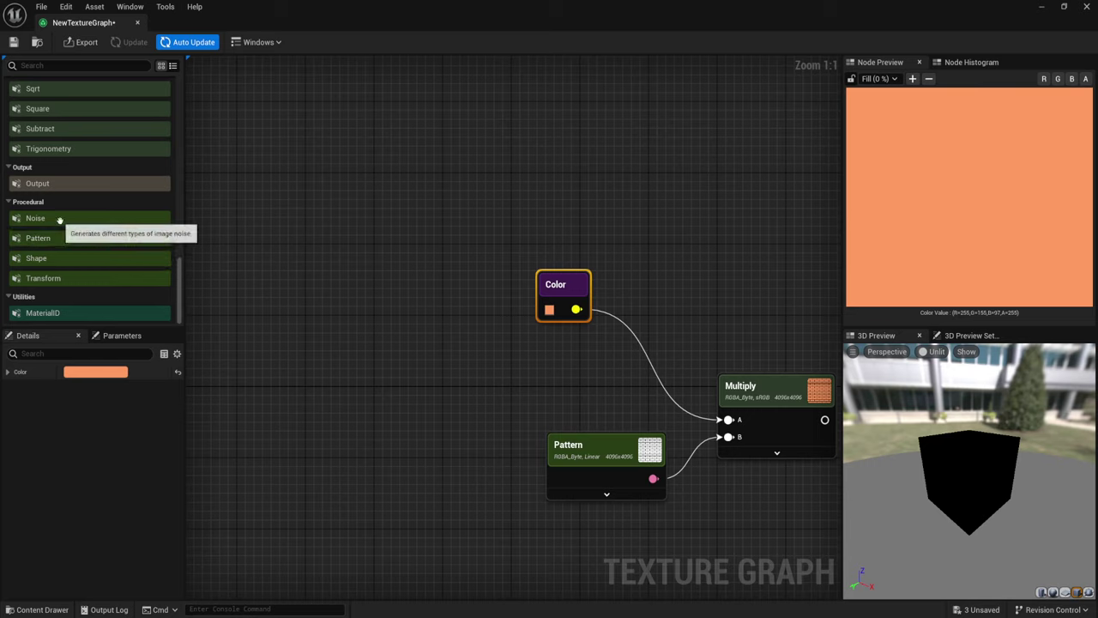
left_click_drag(38, 220, 336, 365)
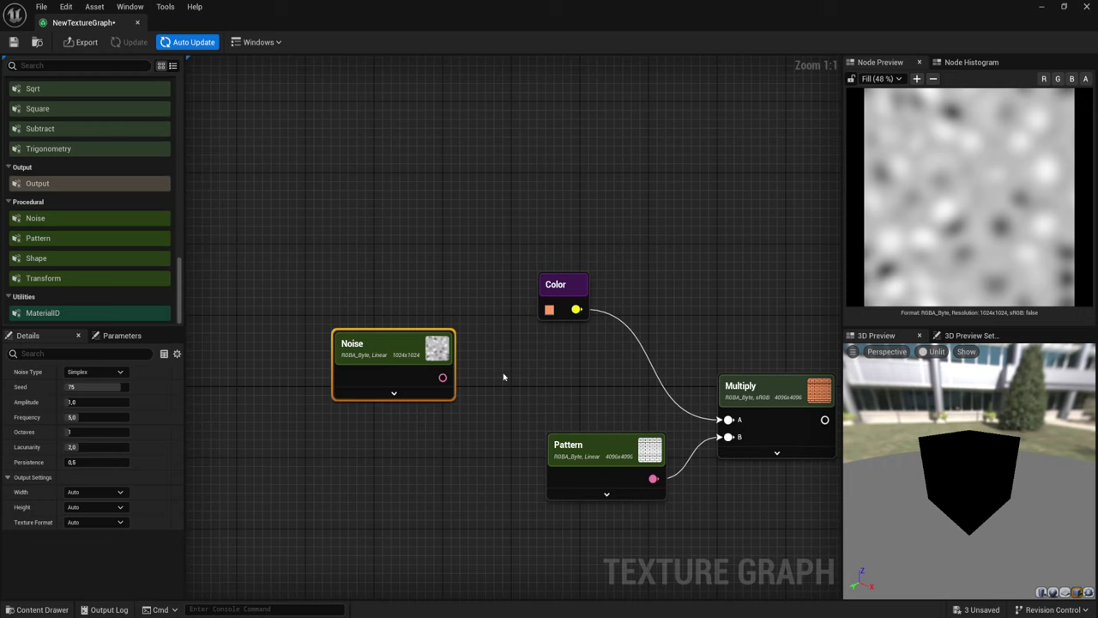
left_click(392, 395)
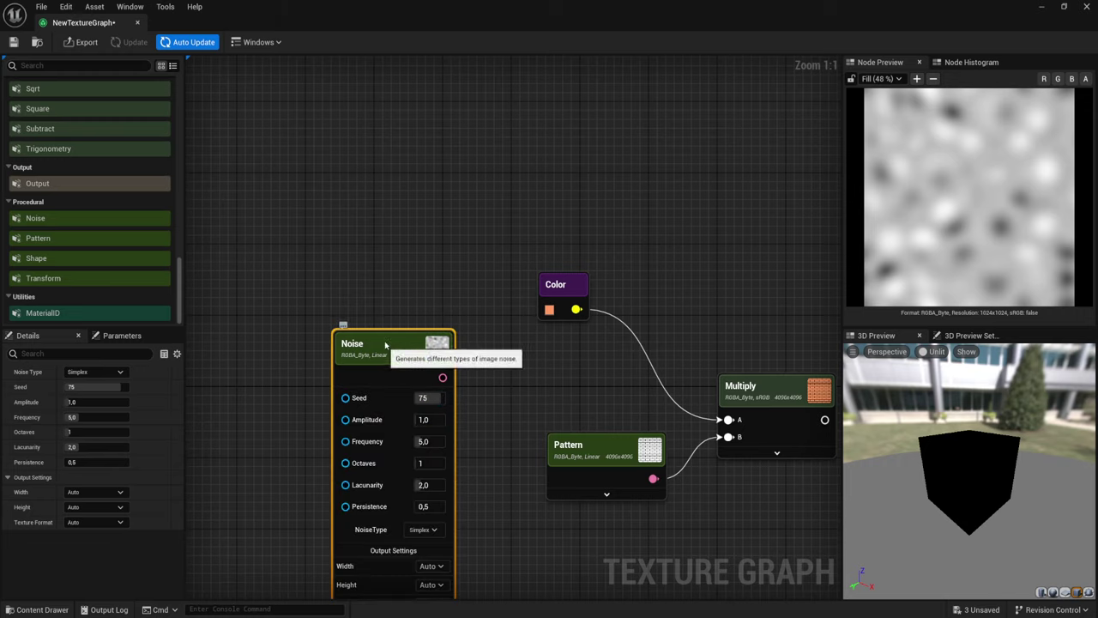
- Tune the Noise to Seed -56, Amplitude 0.31, Frequency 19.741234, 2 Octaves, Lacunarity 2.296, Persistence 1.147004
mouse_move(391, 354)
left_mouse_down()
mouse_move(379, 232)
mouse_move(371, 248)
left_mouse_up()
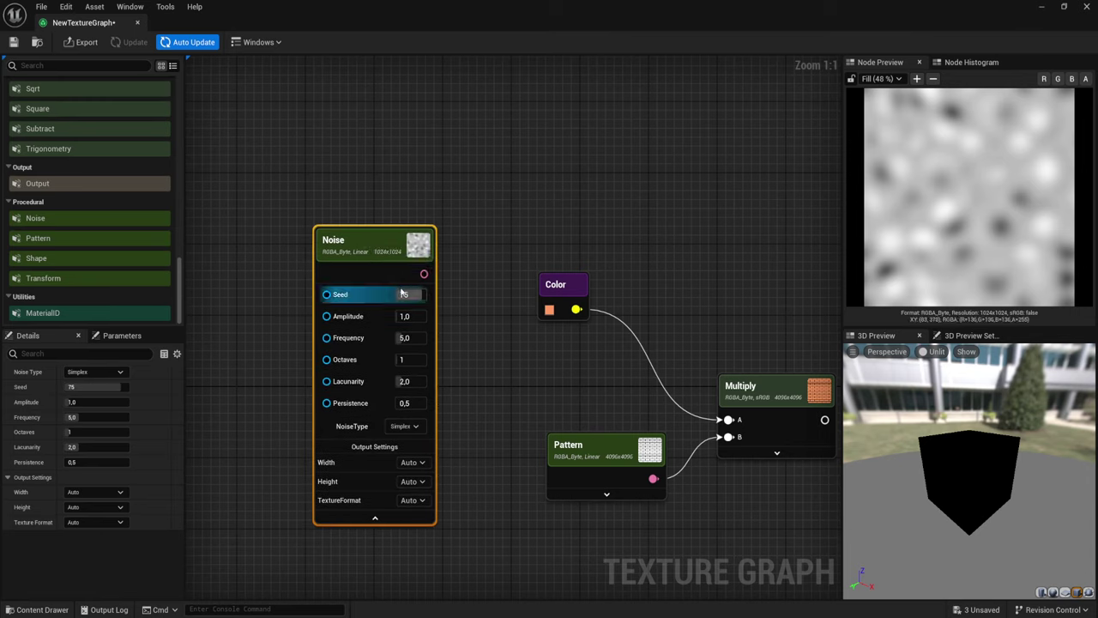
left_click_drag(415, 295, 343, 294)
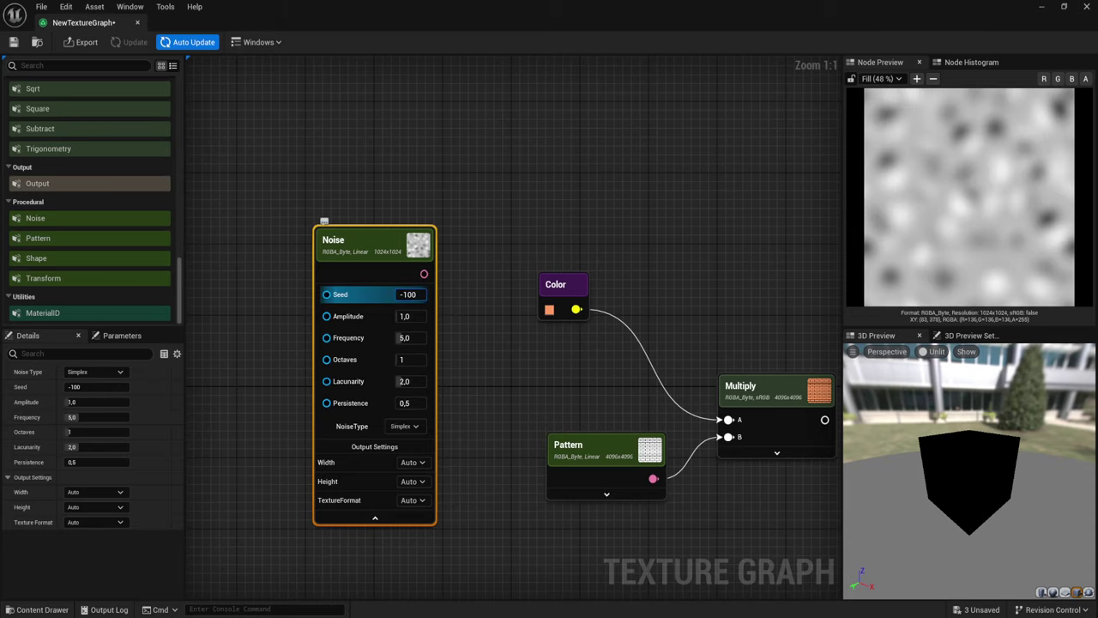
left_click_drag(421, 294, 439, 294)
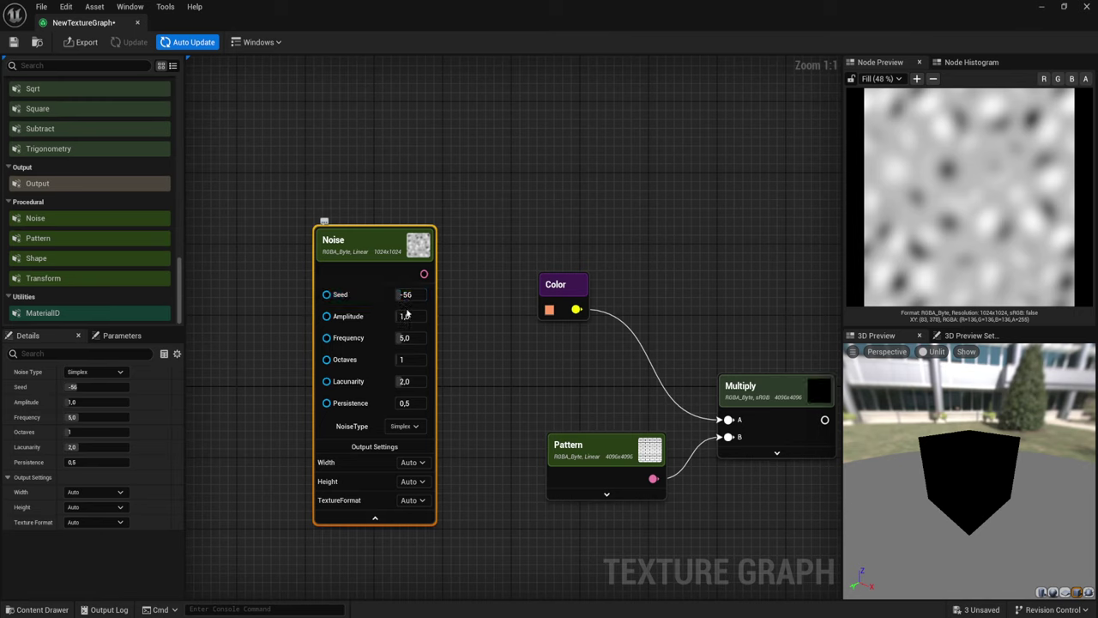
mouse_move(408, 316)
left_mouse_down()
mouse_move(369, 316)
mouse_move(421, 316)
left_mouse_up()
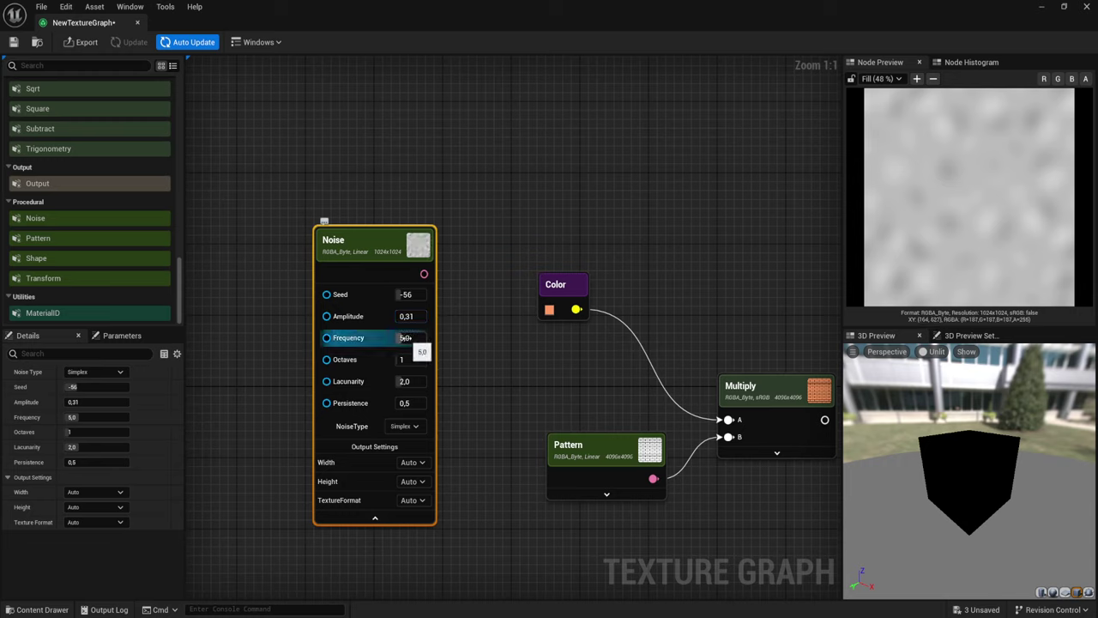
mouse_move(407, 337)
left_mouse_down()
mouse_move(463, 337)
mouse_move(424, 337)
left_mouse_up()
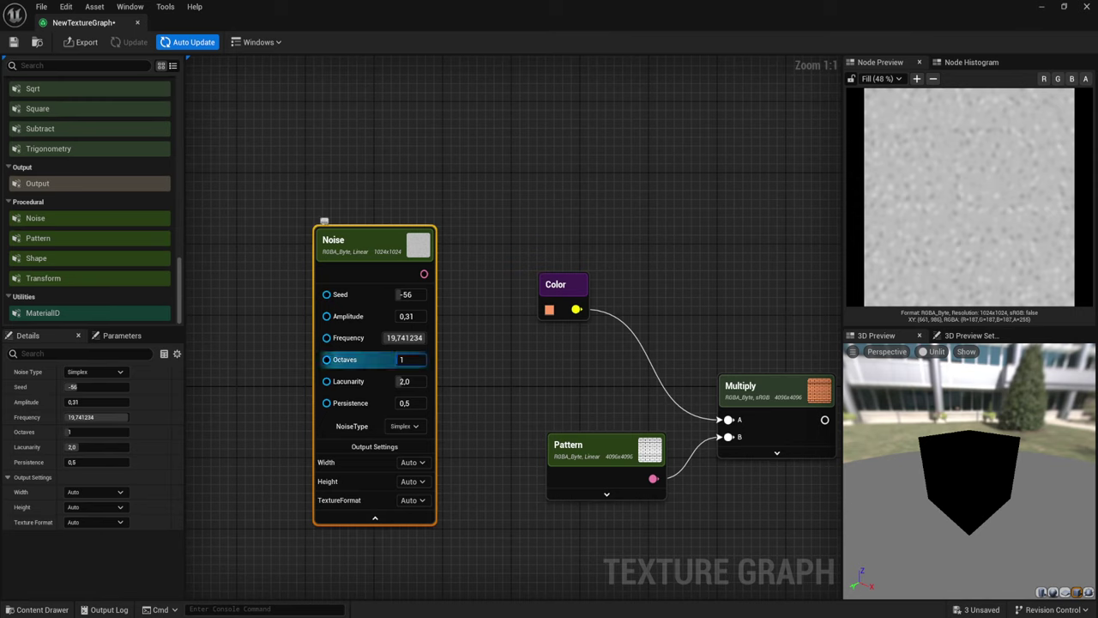
type("2")
key("Return")
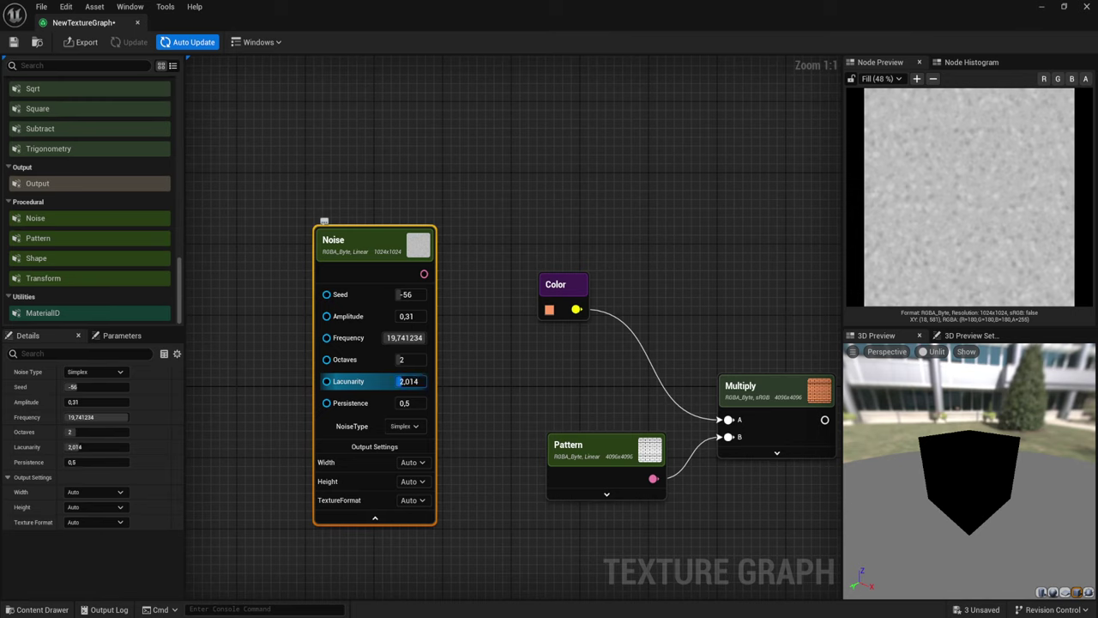
mouse_move(408, 380)
left_mouse_down()
mouse_move(420, 381)
mouse_move(399, 381)
mouse_move(420, 381)
mouse_move(407, 380)
mouse_move(425, 403)
left_mouse_up()
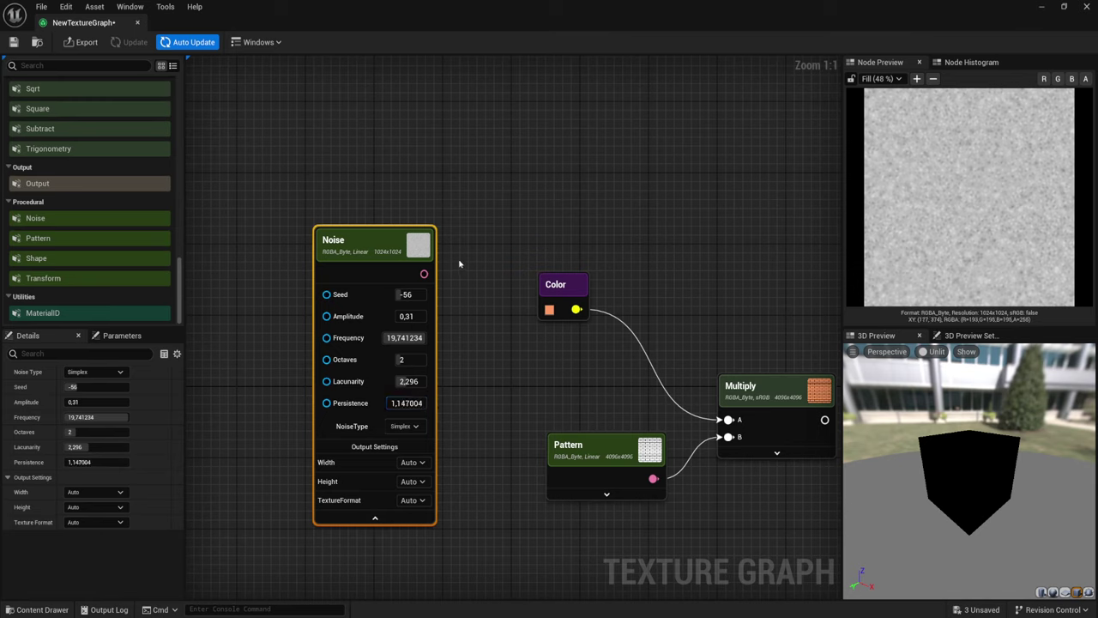
- Compare the Perlin, Worley1, Worley2 and Worley3 noise types, settling on Perlin
left_click(415, 427)
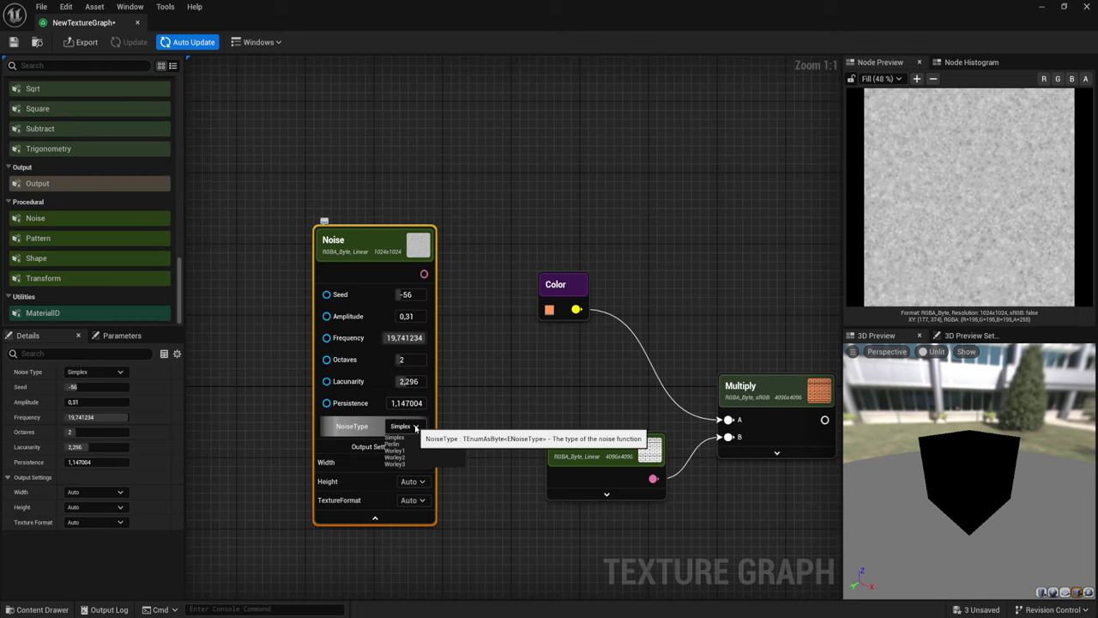
left_click(395, 444)
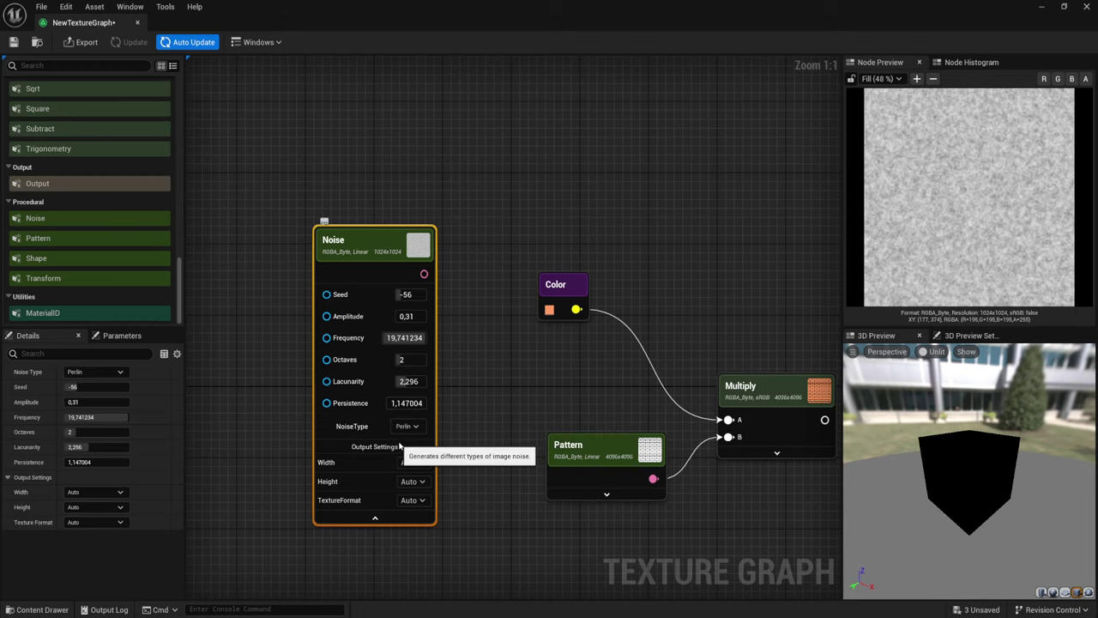
left_click(407, 426)
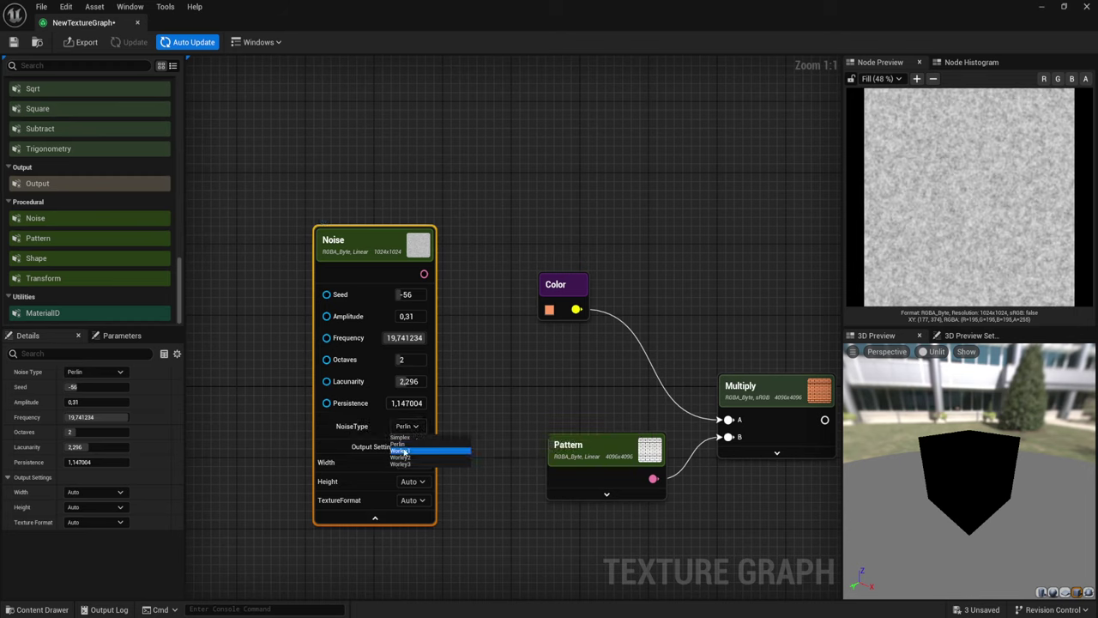
left_click(400, 451)
left_click(416, 426)
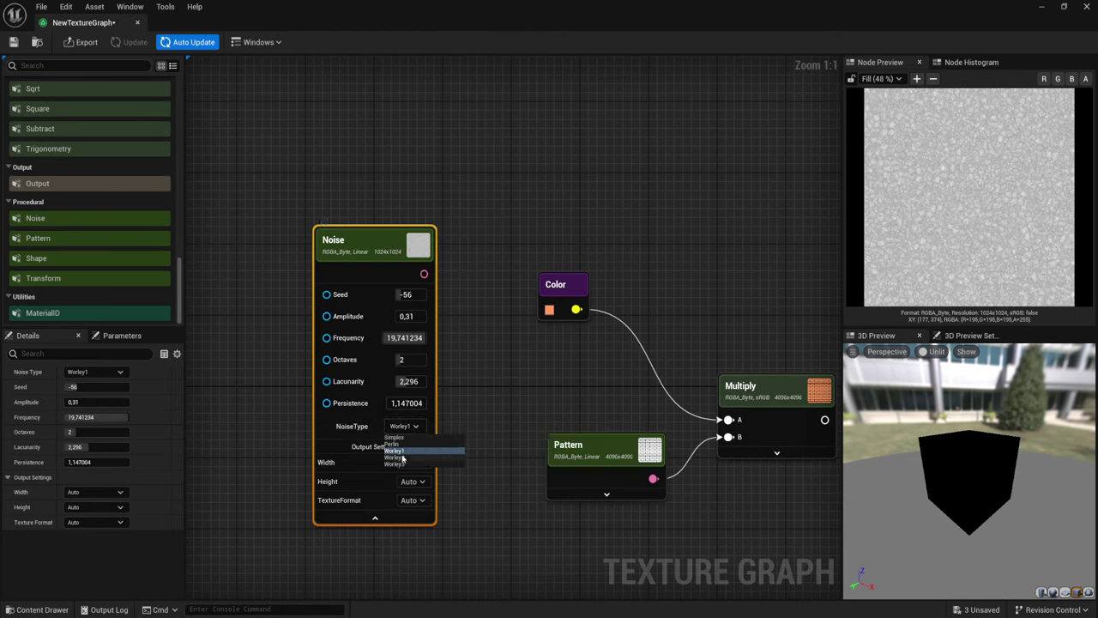
left_click(404, 458)
left_click(409, 432)
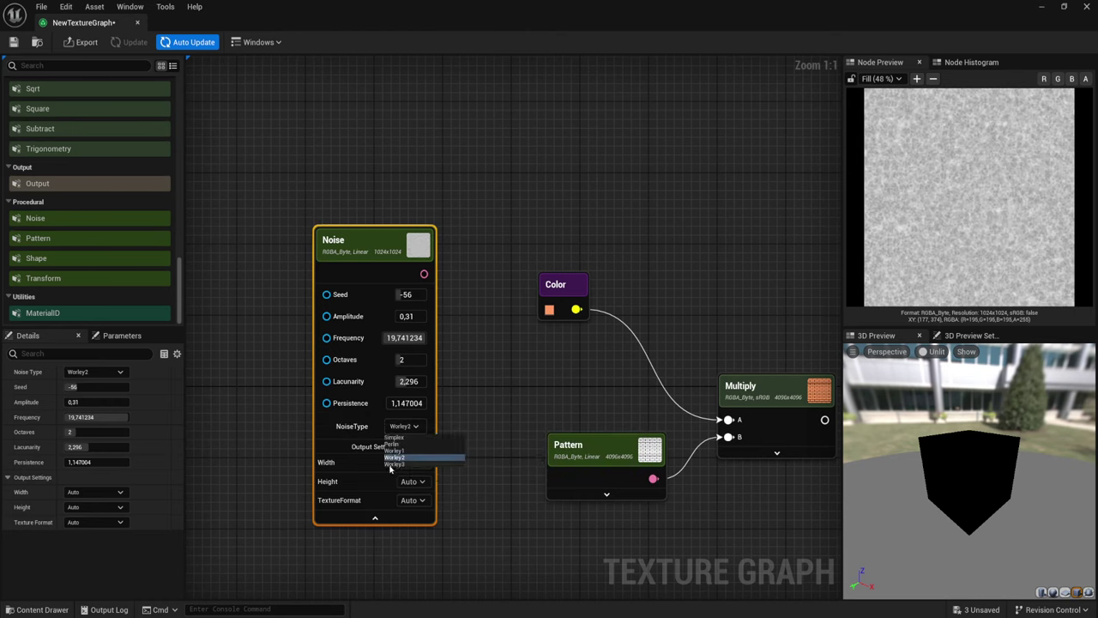
left_click(395, 466)
left_click(416, 428)
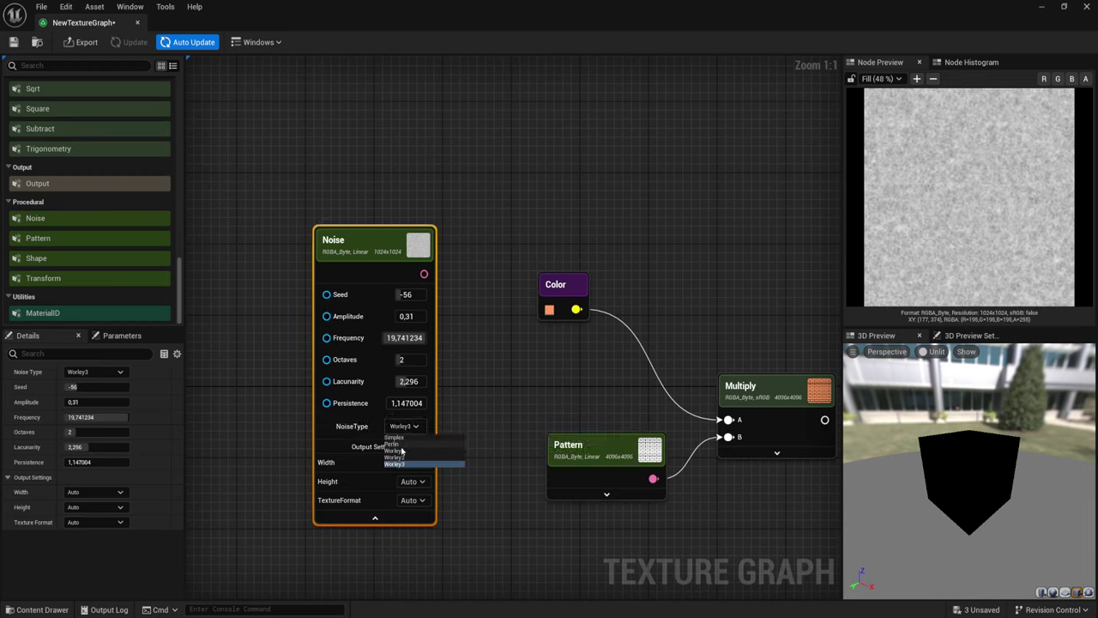
left_click(404, 444)
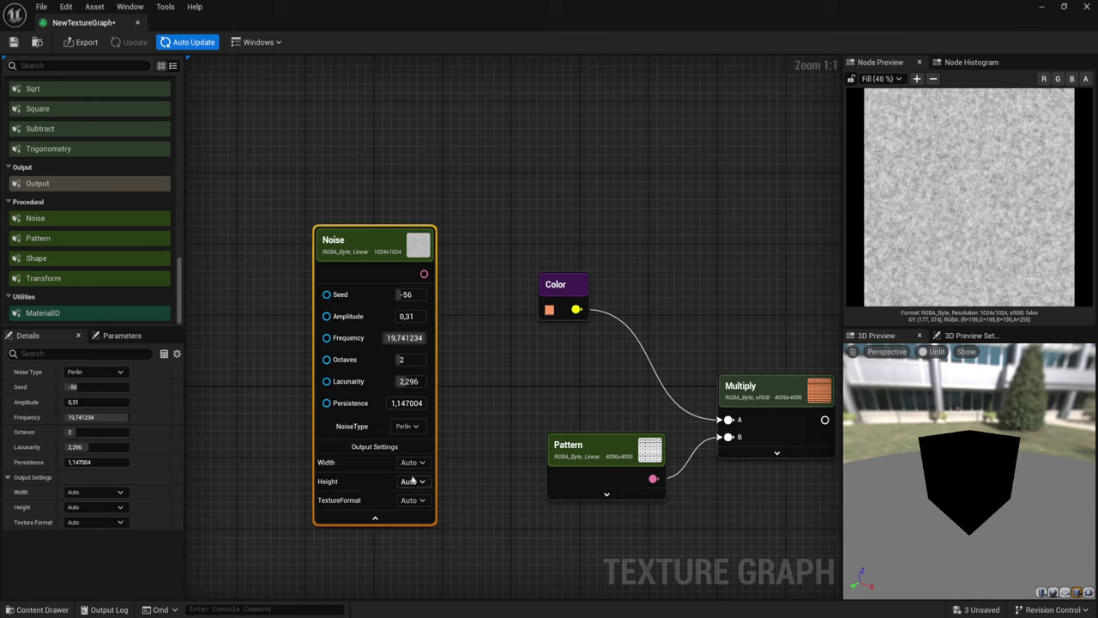
- Set the Noise output to 4096×4096 and collapse the node
left_click(411, 461)
left_click(413, 540)
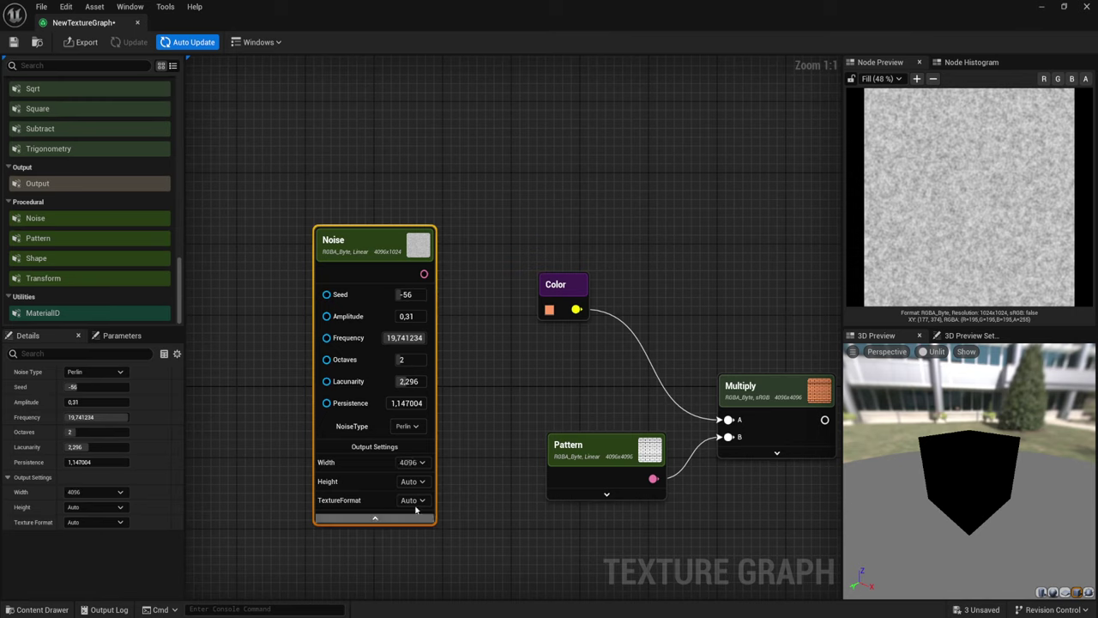
left_click(411, 482)
left_click(413, 559)
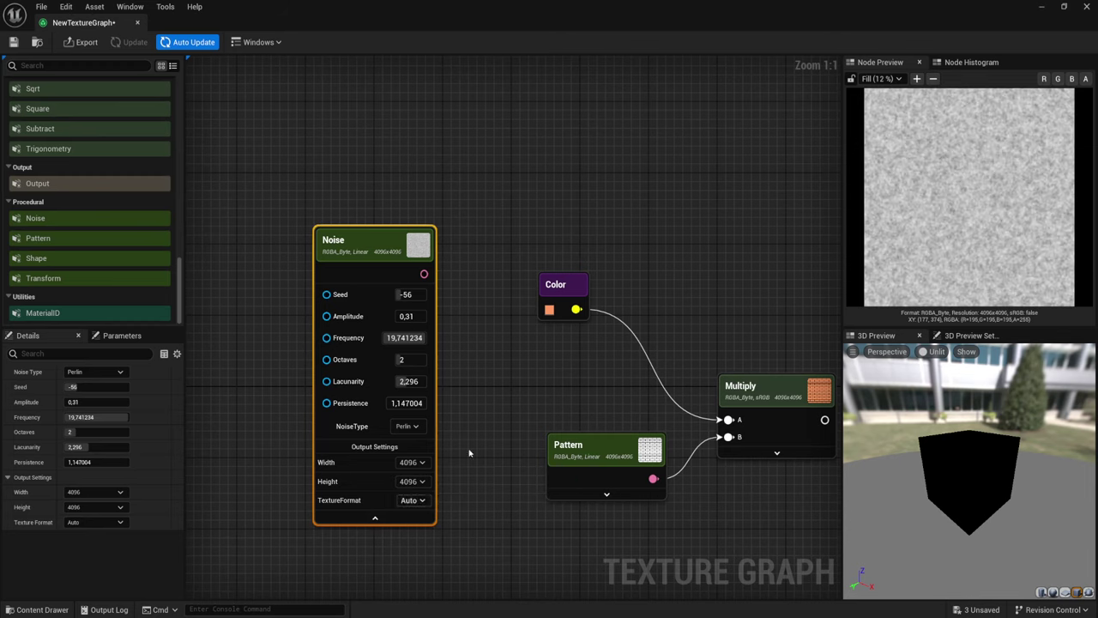
left_click(375, 518)
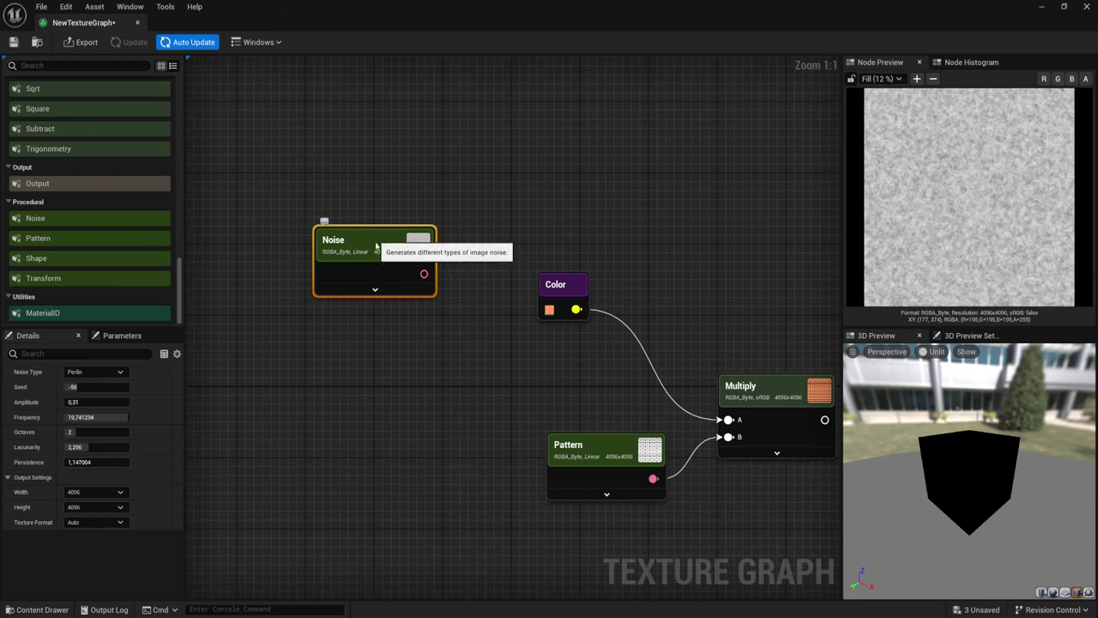
- Copy the brick Multiply to add a second Multiply node left of the Pattern
left_click_drag(379, 247, 397, 356)
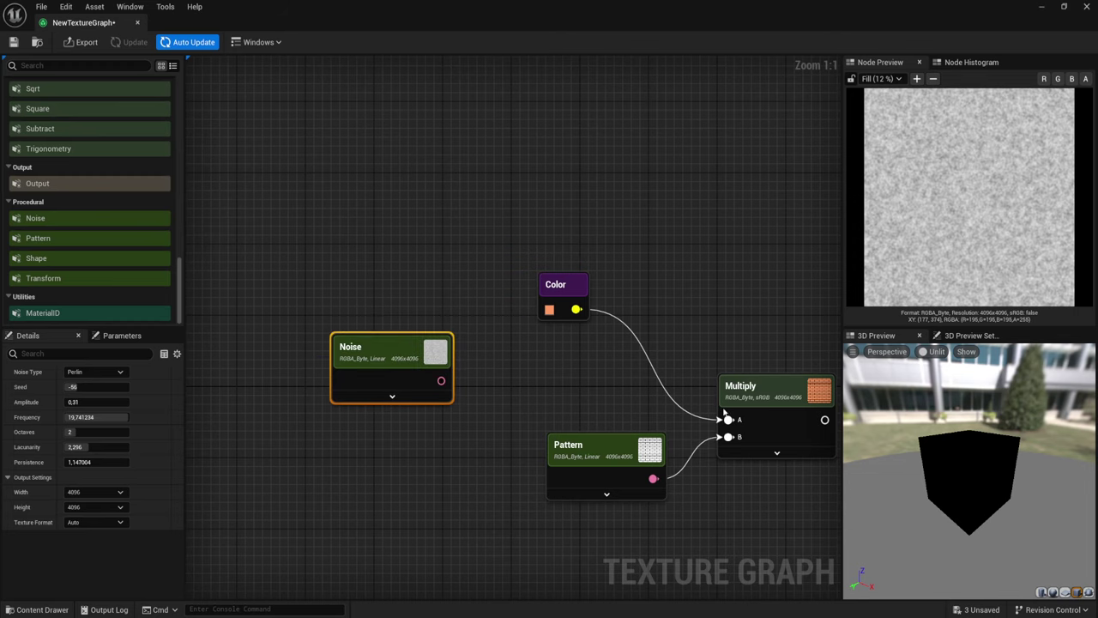
left_click(782, 392)
right_click(783, 392)
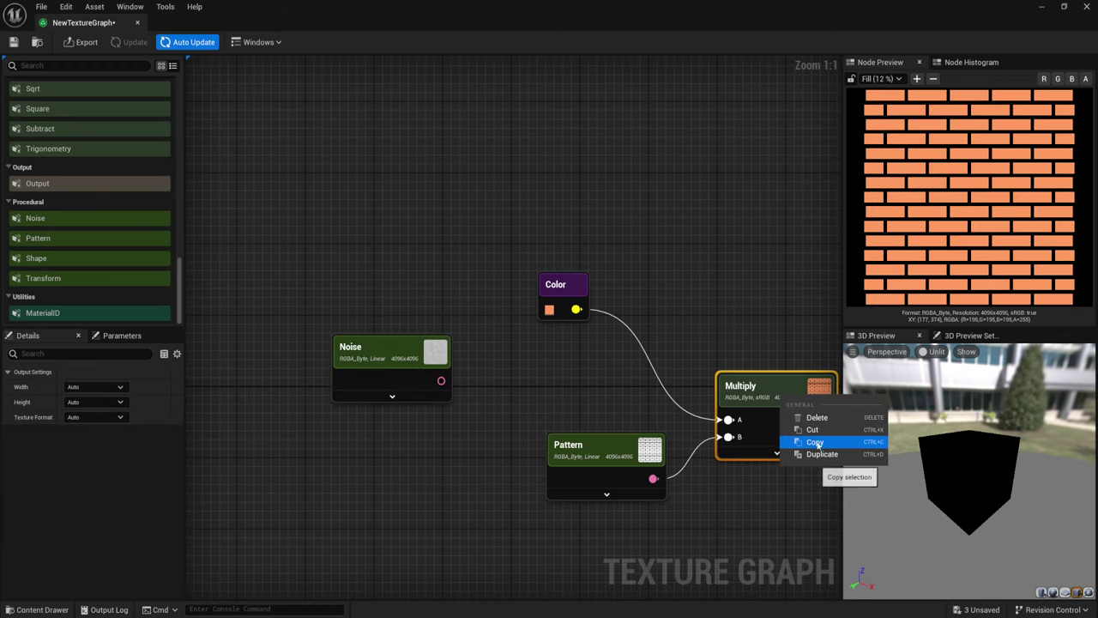
left_click(552, 348)
left_click(493, 319)
right_click_drag(493, 319, 497, 325)
right_click(537, 362)
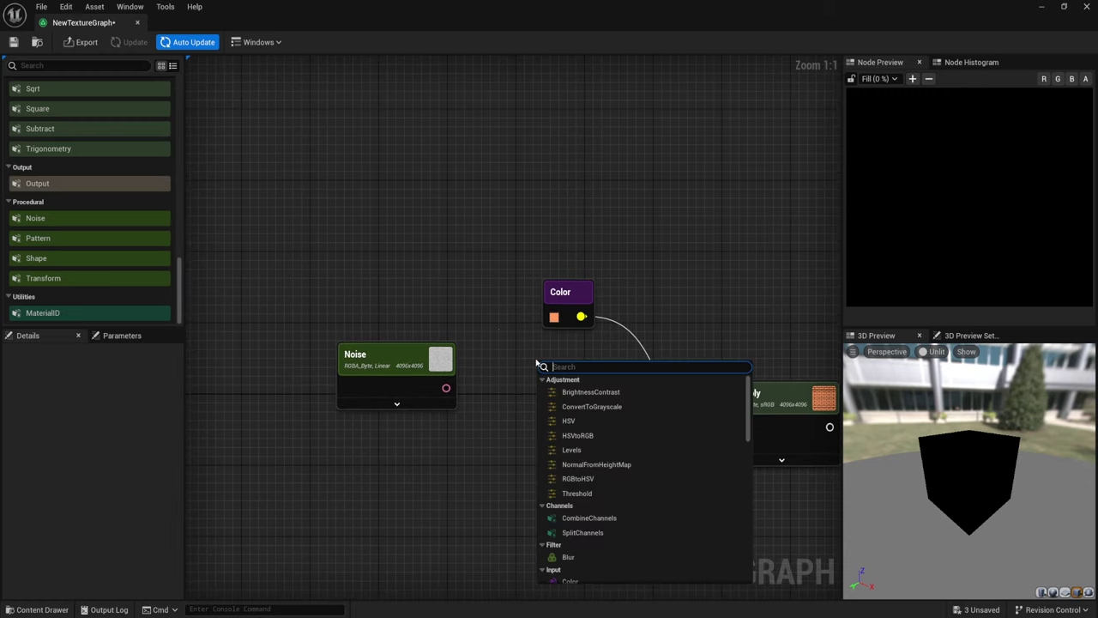
left_click(518, 342)
left_click(512, 345)
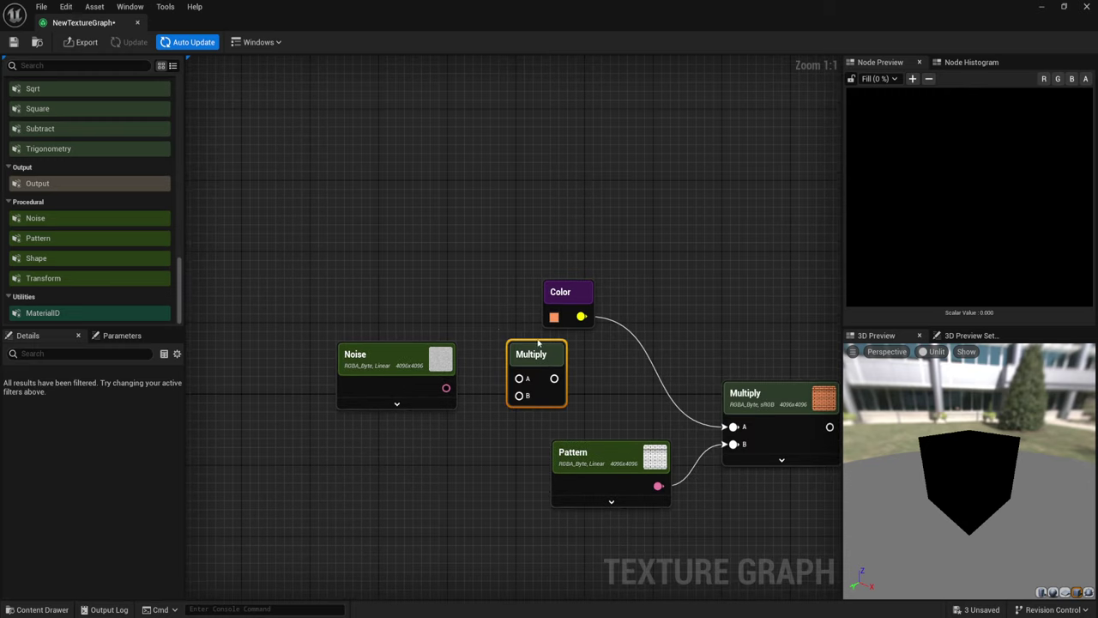
- Wire Color into A and Noise into B of the new Multiply, and feed its output to the brick Multiply's A
mouse_move(577, 303)
left_mouse_down()
mouse_move(463, 273)
mouse_move(519, 380)
left_mouse_up()
left_click(512, 391)
left_click_drag(446, 387, 519, 396)
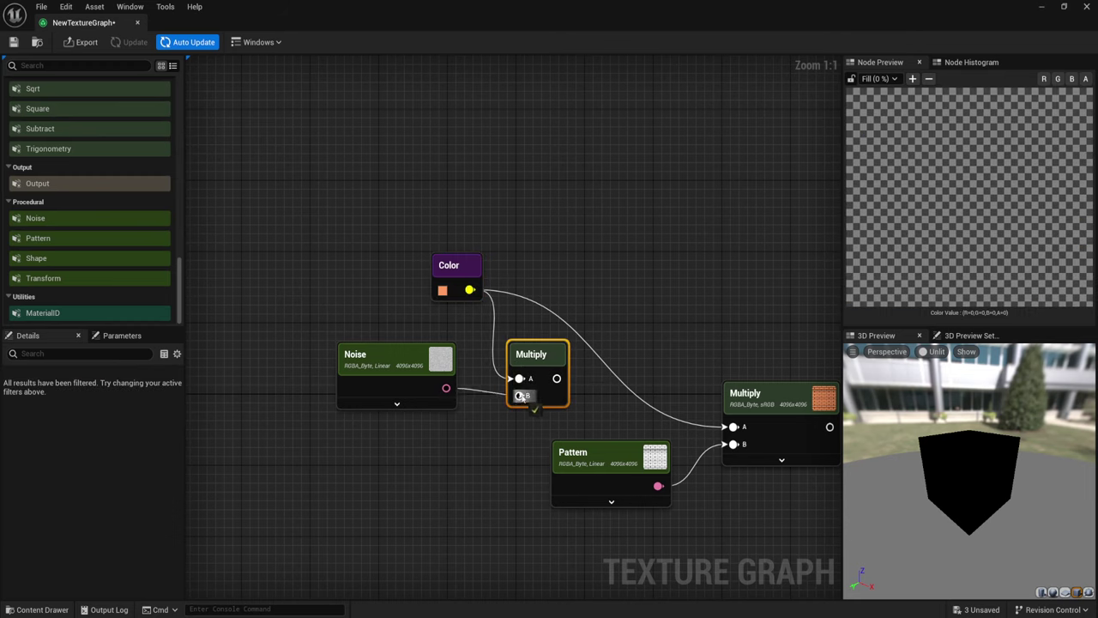
left_click_drag(614, 388, 731, 427)
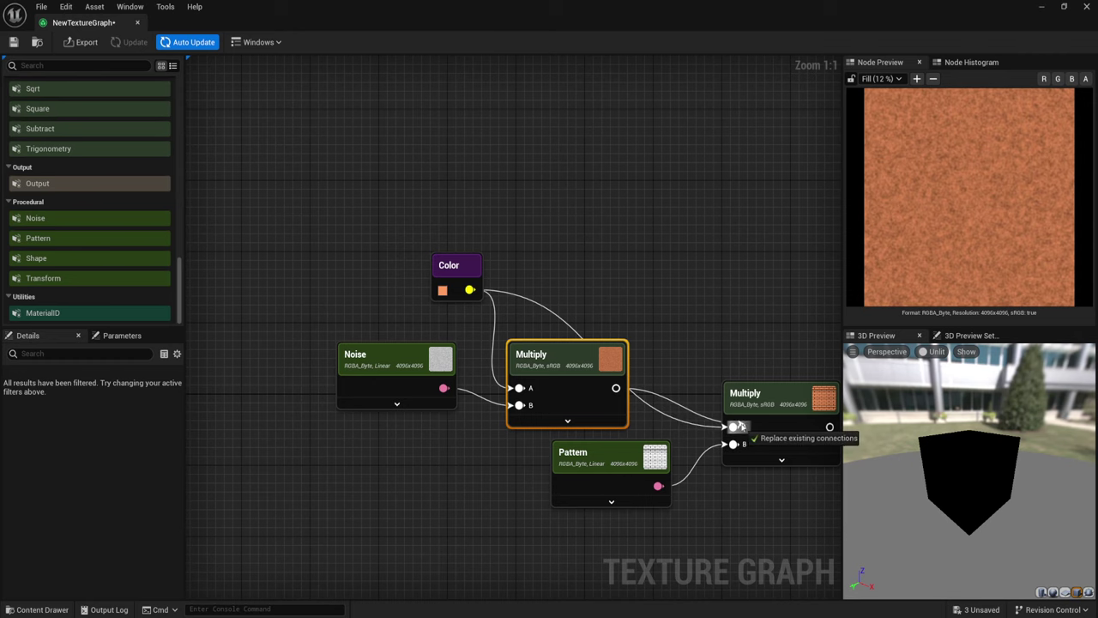
right_click_drag(609, 444, 552, 435)
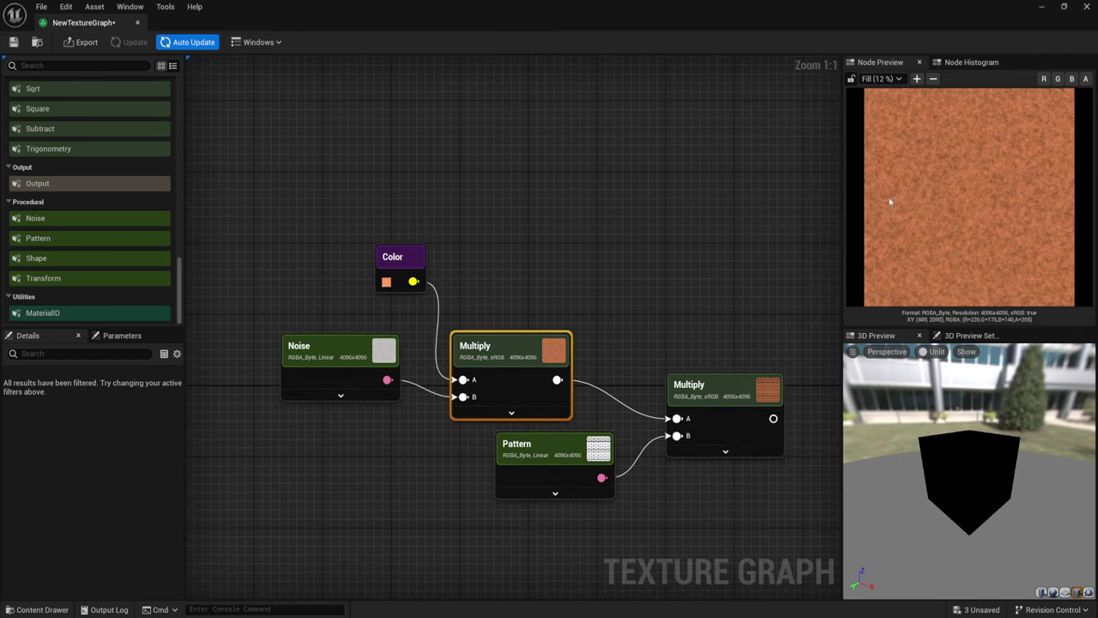
- Lower the Noise frequency to 12.327015 and wire the brick Multiply into the BaseColor output
left_click(760, 428)
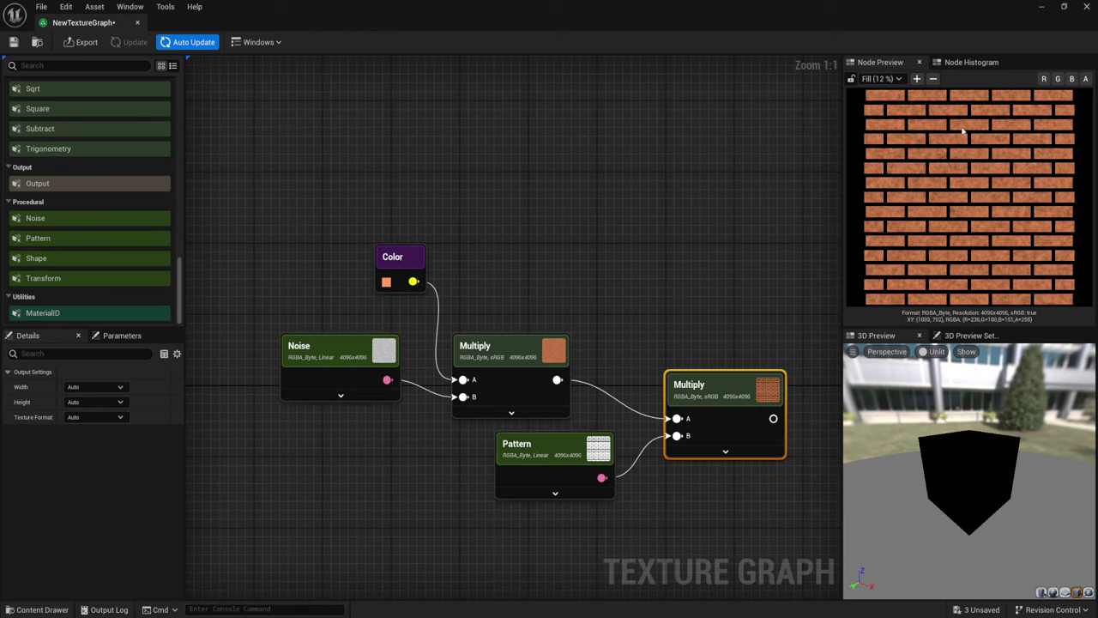
left_click(335, 364)
left_click(341, 396)
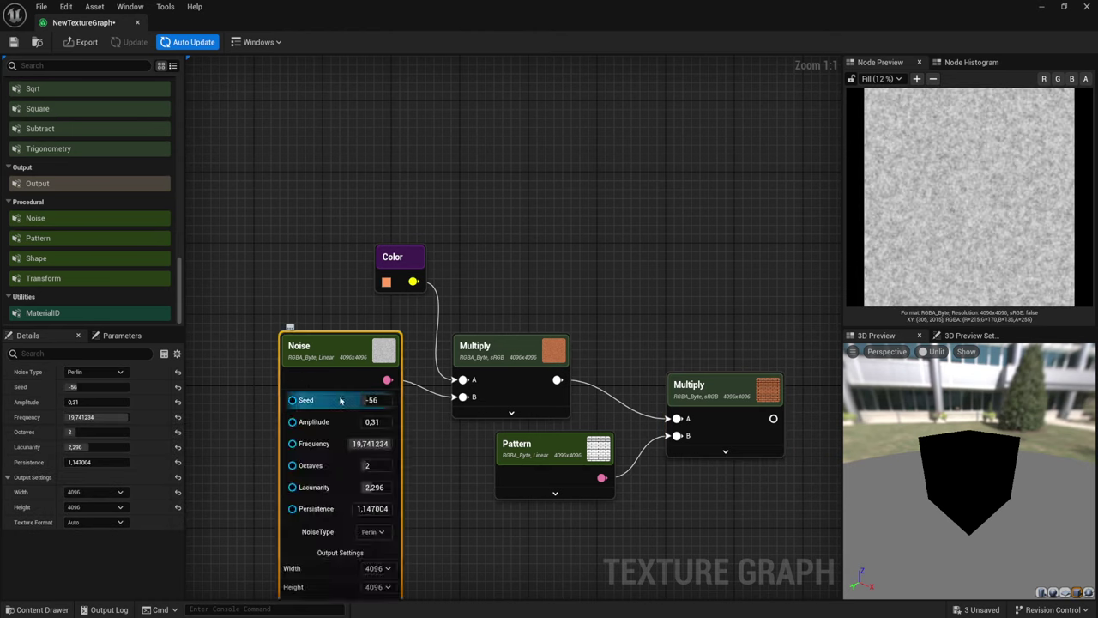
left_click_drag(378, 443, 343, 443)
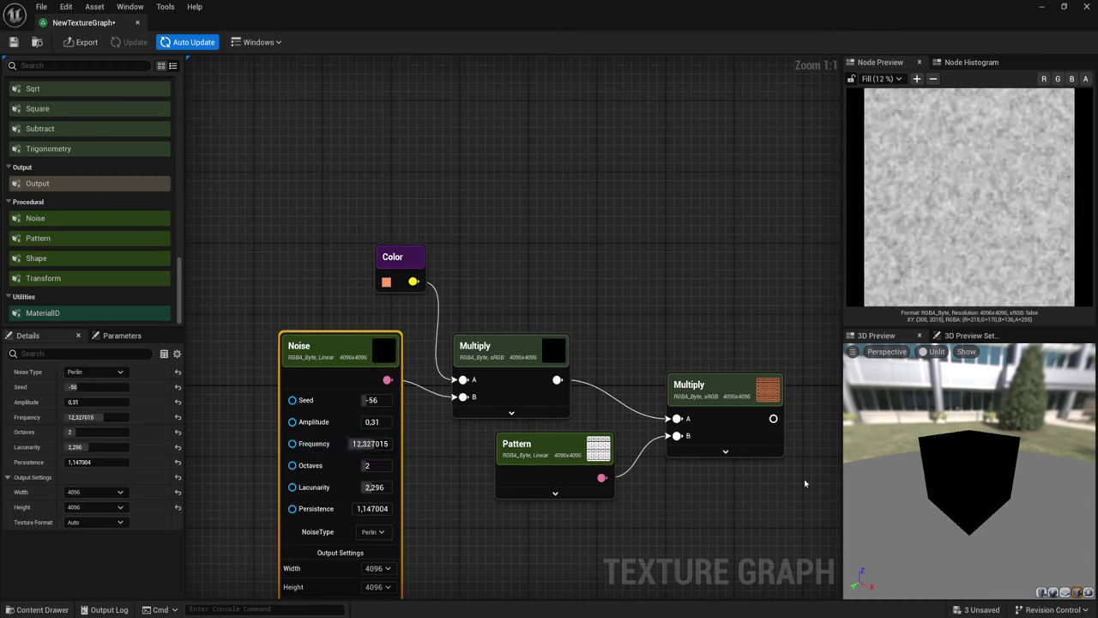
left_click(738, 421)
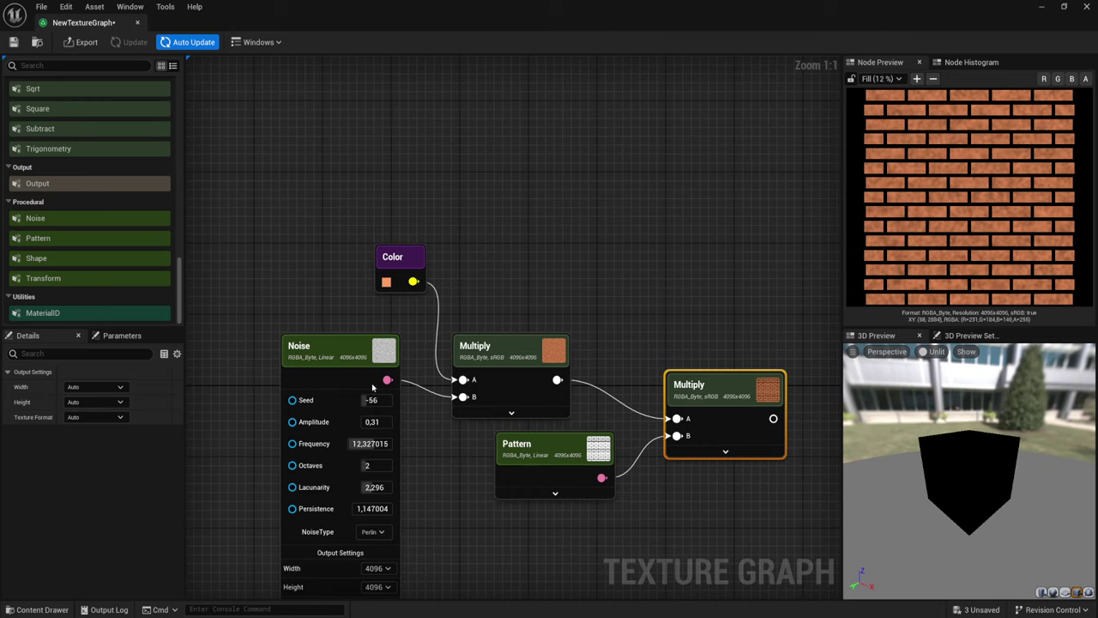
right_click_drag(436, 407, 460, 331)
left_click(377, 553)
right_click_drag(779, 243, 520, 252)
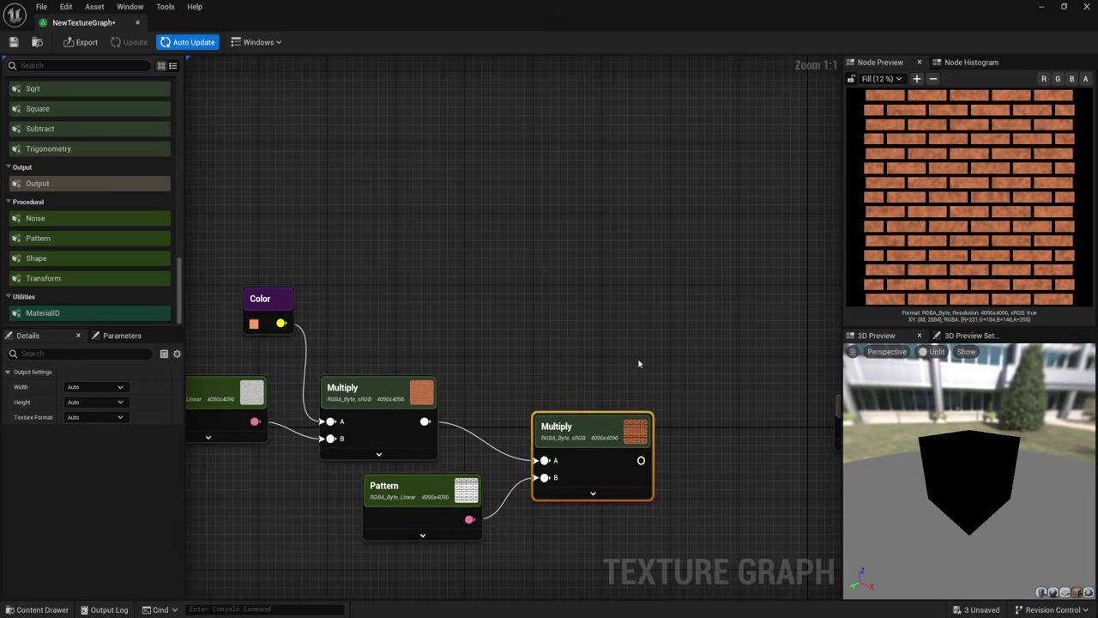
left_click_drag(541, 353, 745, 322)
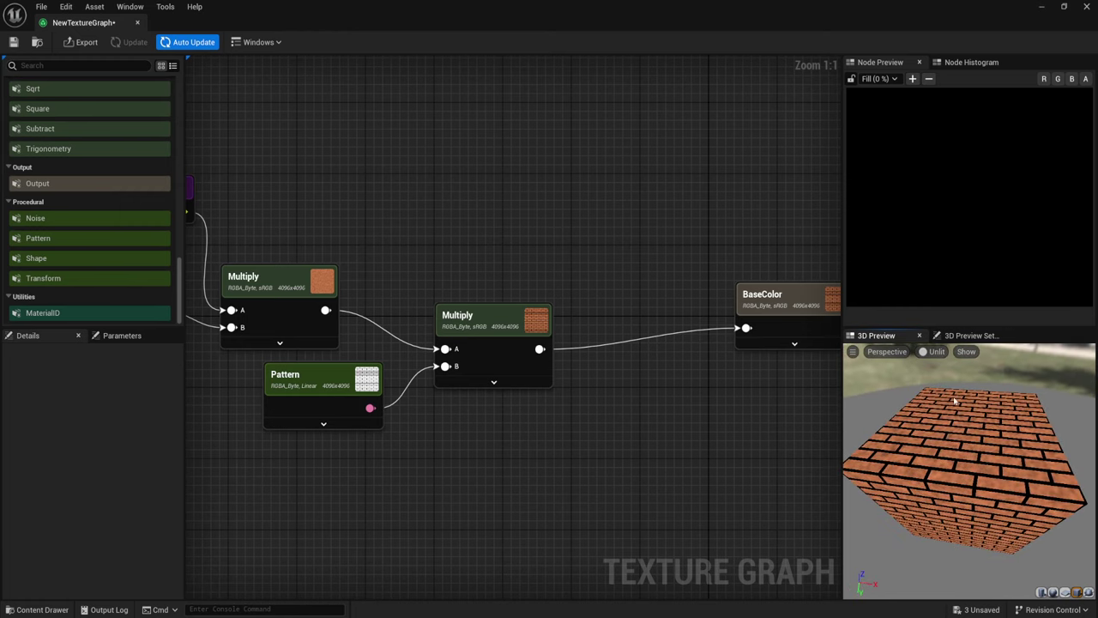
- Place an Output node found by searching 'out' below BaseColor and title it Normal
right_click_drag(646, 466, 555, 328)
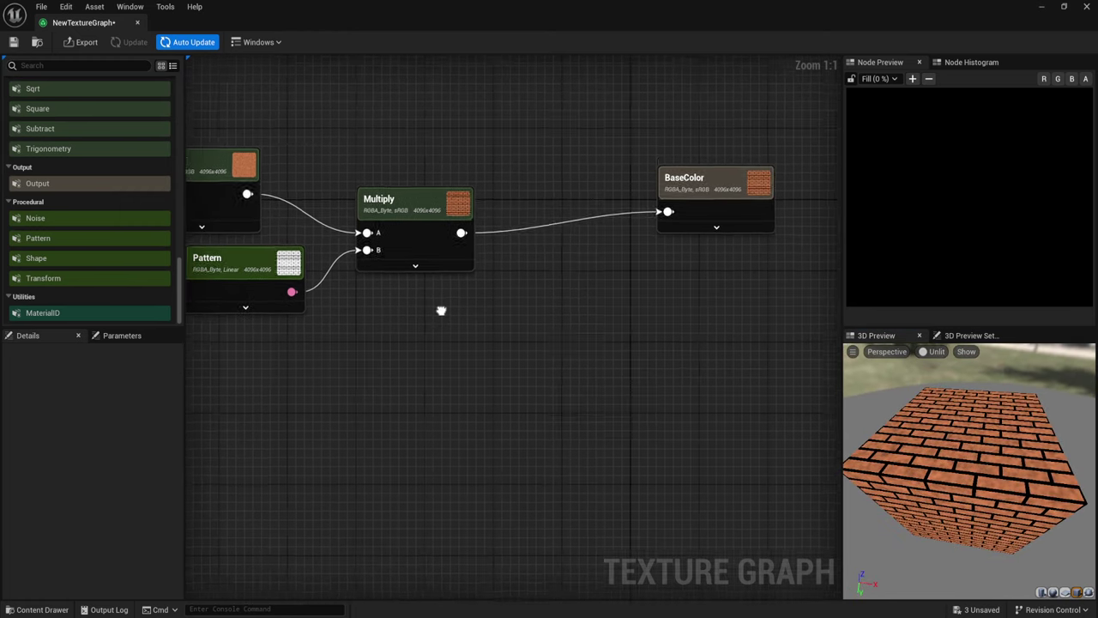
right_click(603, 376)
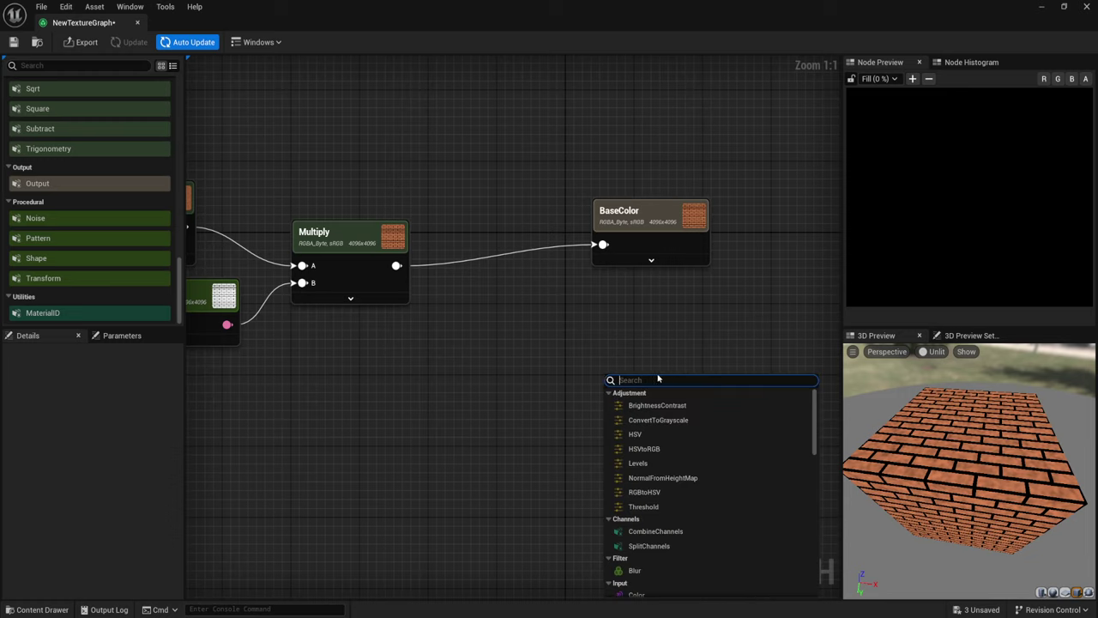
type("out")
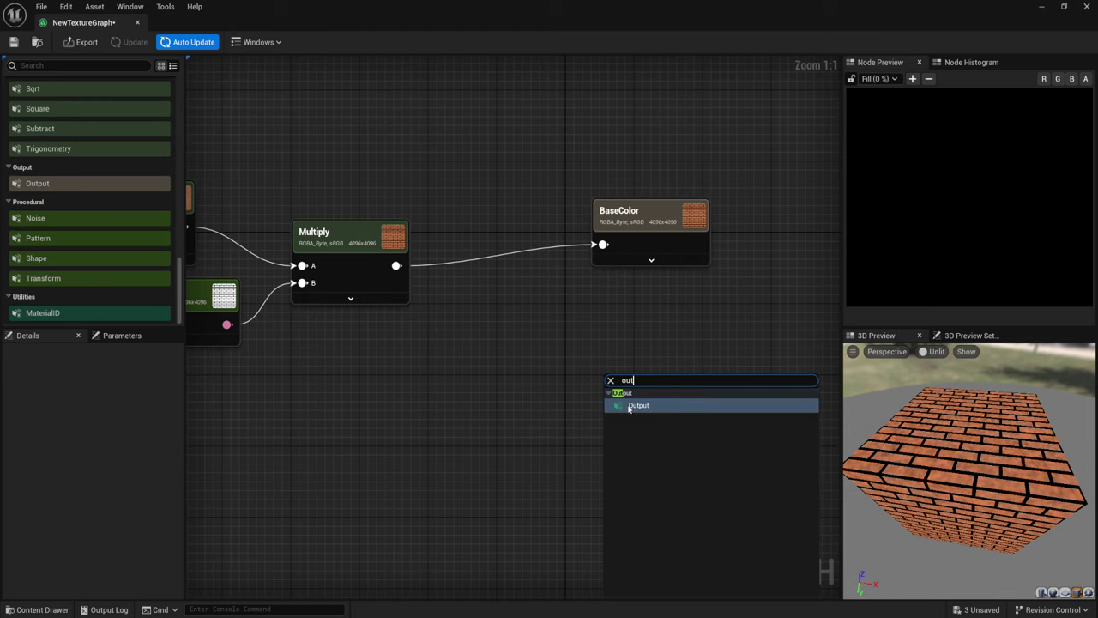
left_click(646, 409)
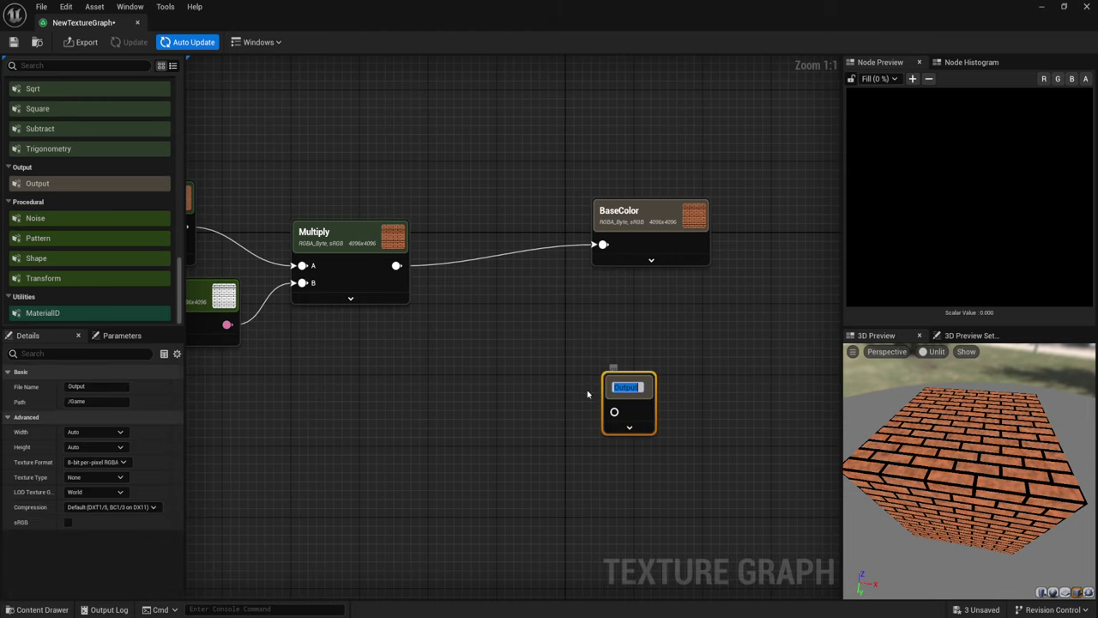
type("Nor")
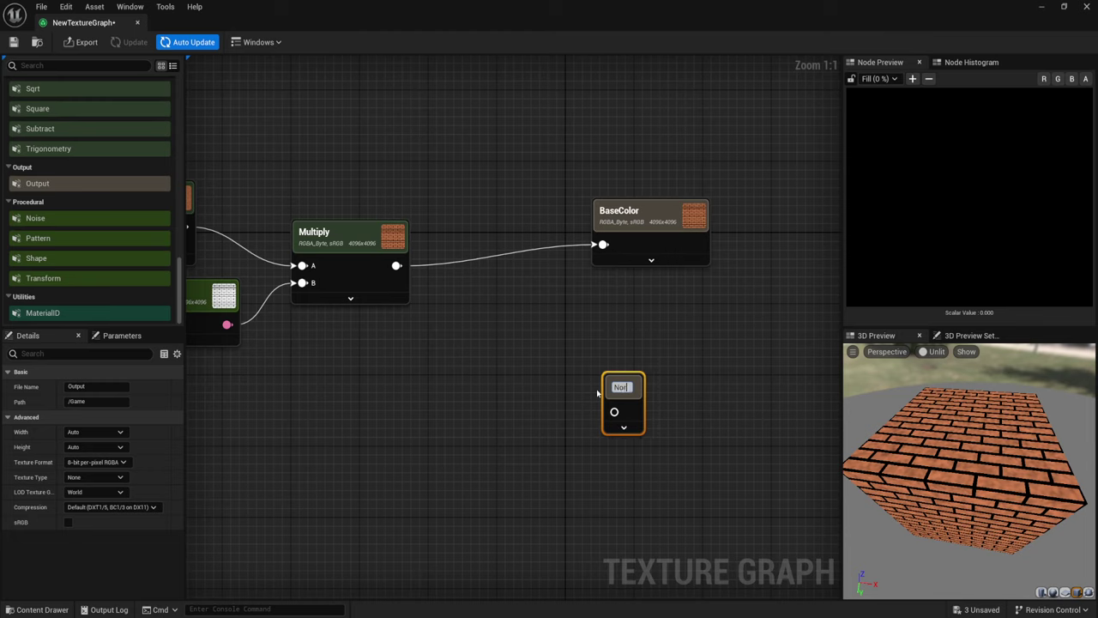
type("mal")
key("Return")
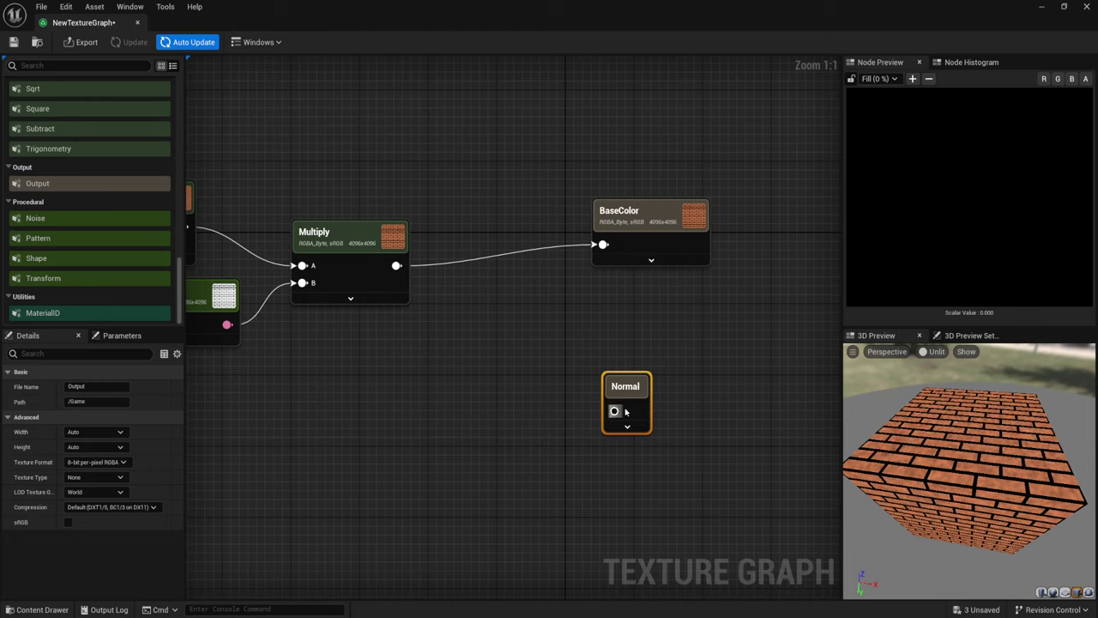
- Give the Normal output file name MormalMap, size 4096×4096 and texture type Normal
left_click(97, 386)
type("NormalMap")
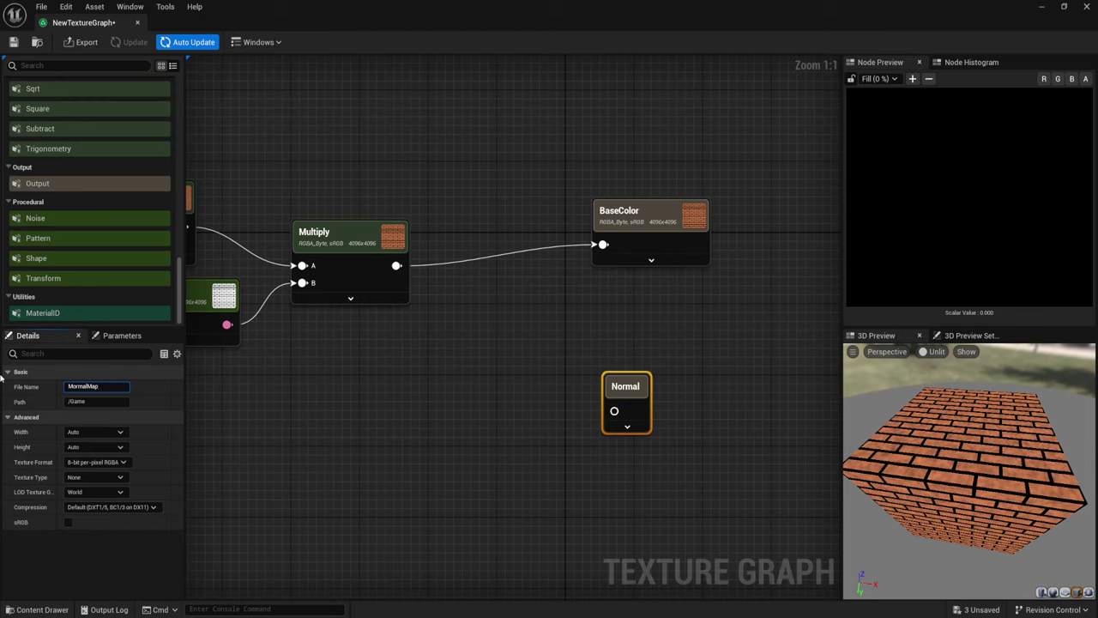
left_click(92, 432)
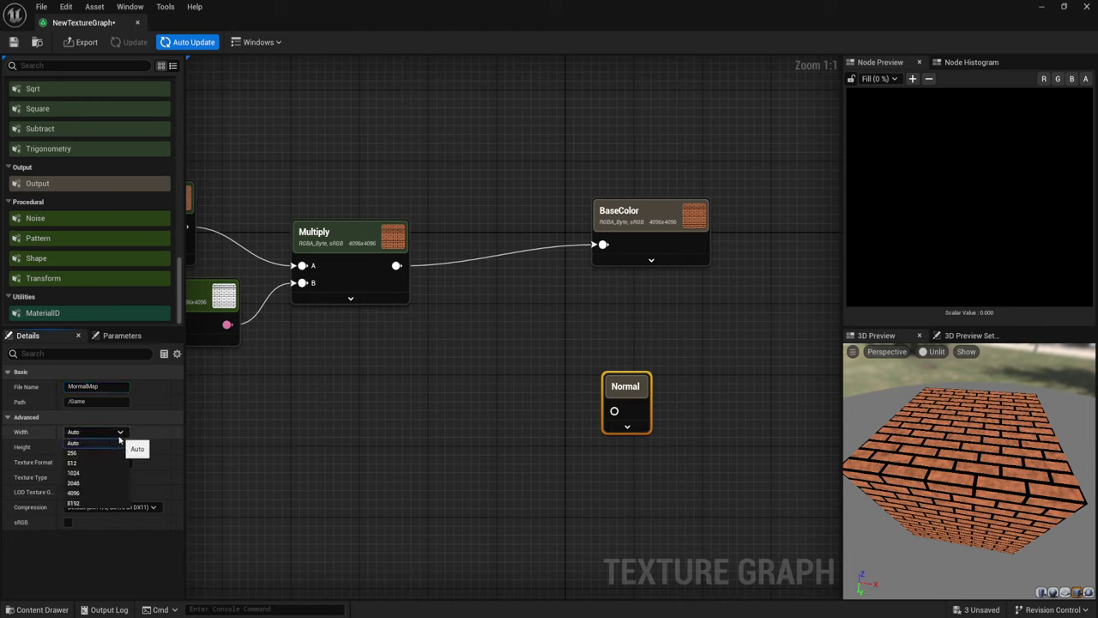
left_click(76, 492)
left_click(94, 447)
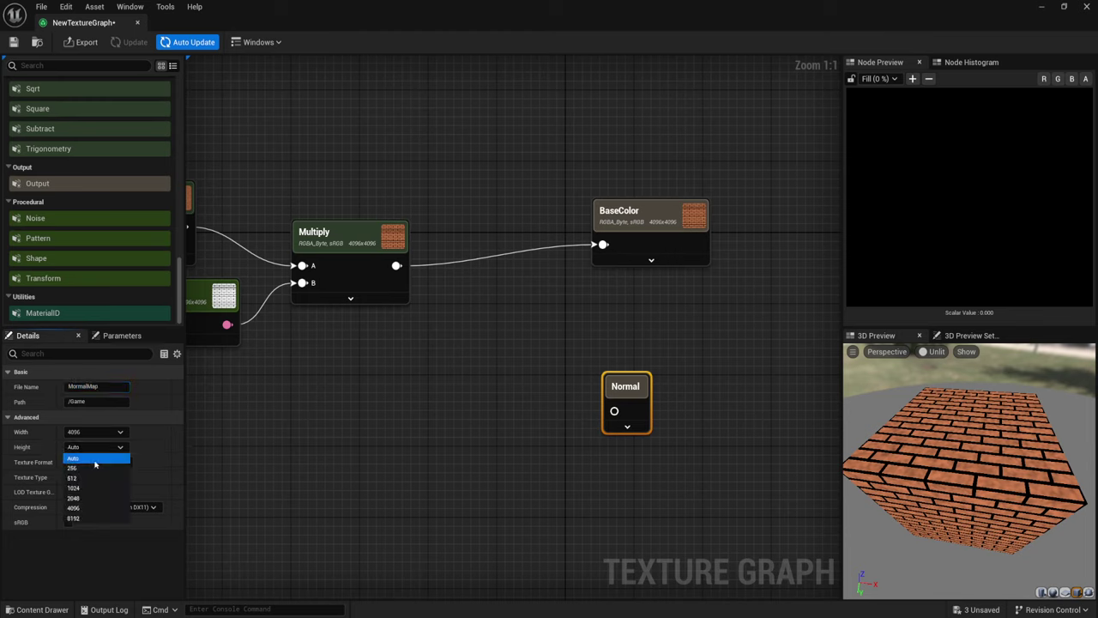
left_click(92, 508)
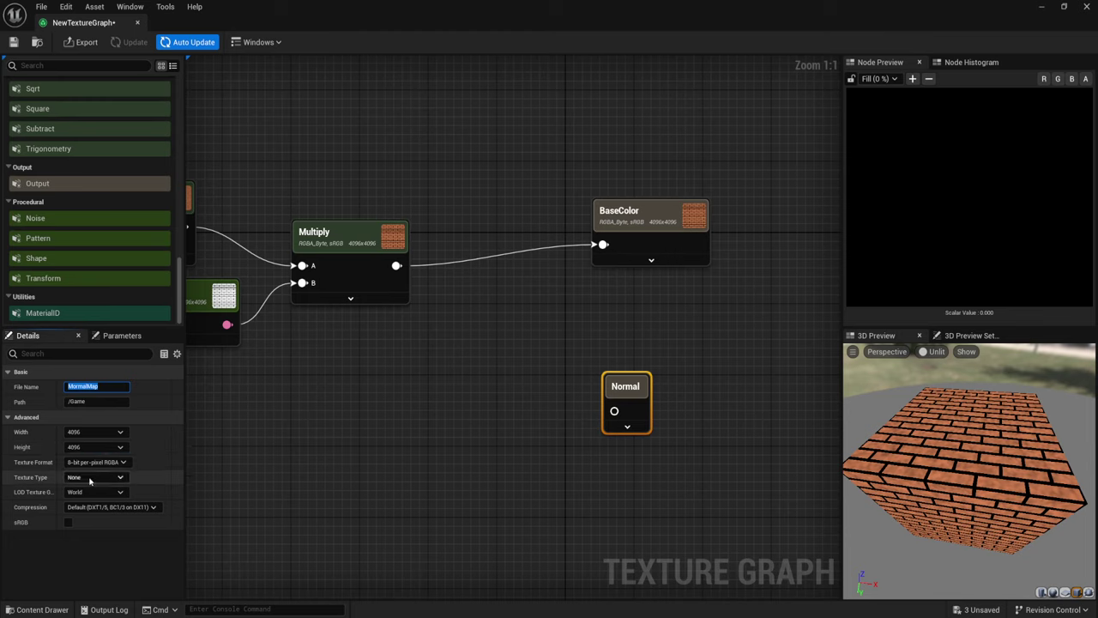
left_click(94, 477)
left_click(75, 528)
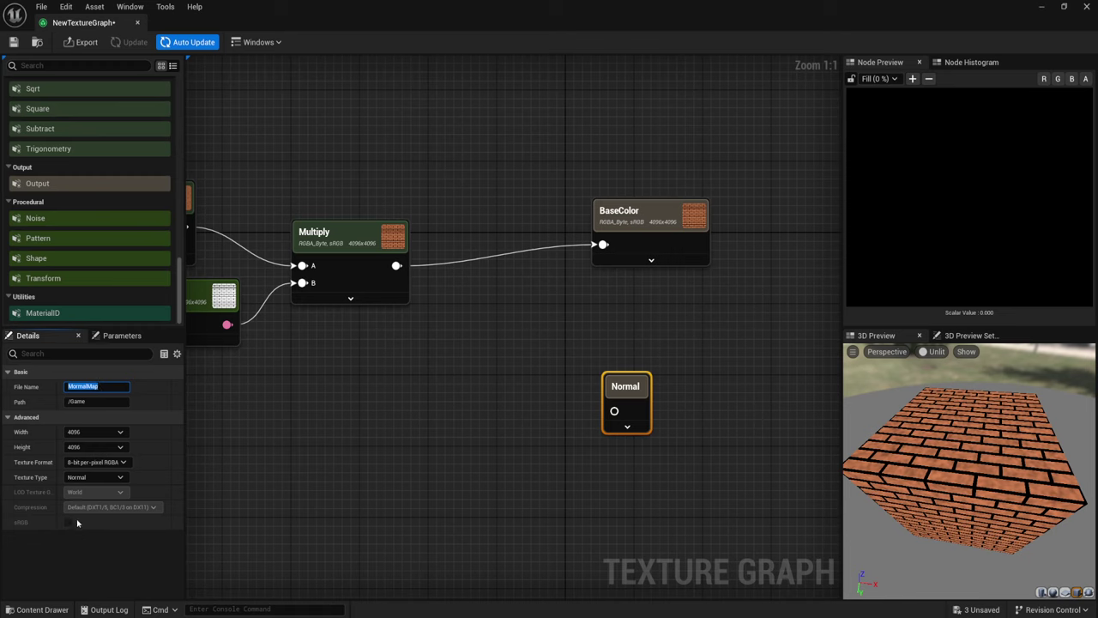
- Set the BaseColor output's texture type to Diffuse, then reselect the Normal output
left_click(647, 236)
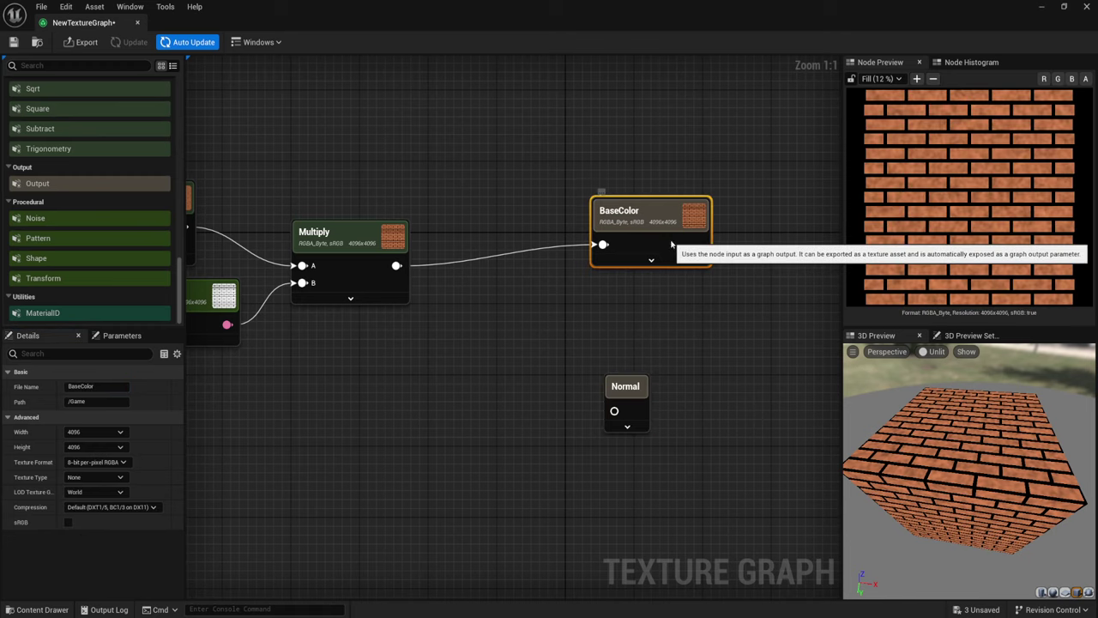
left_click(95, 477)
left_click(76, 512)
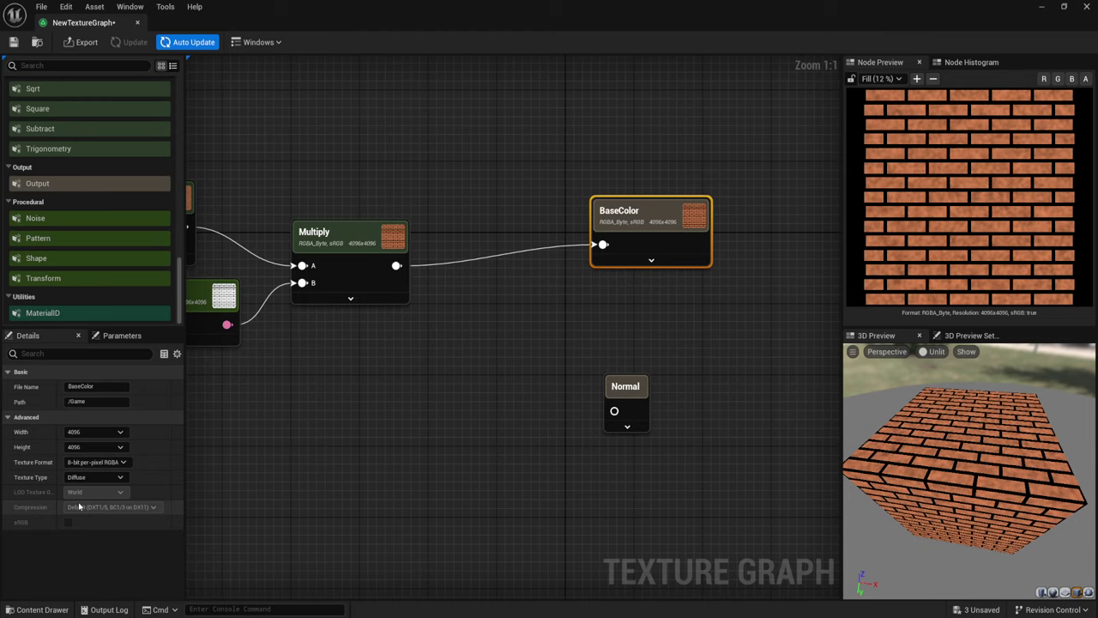
left_click(617, 381)
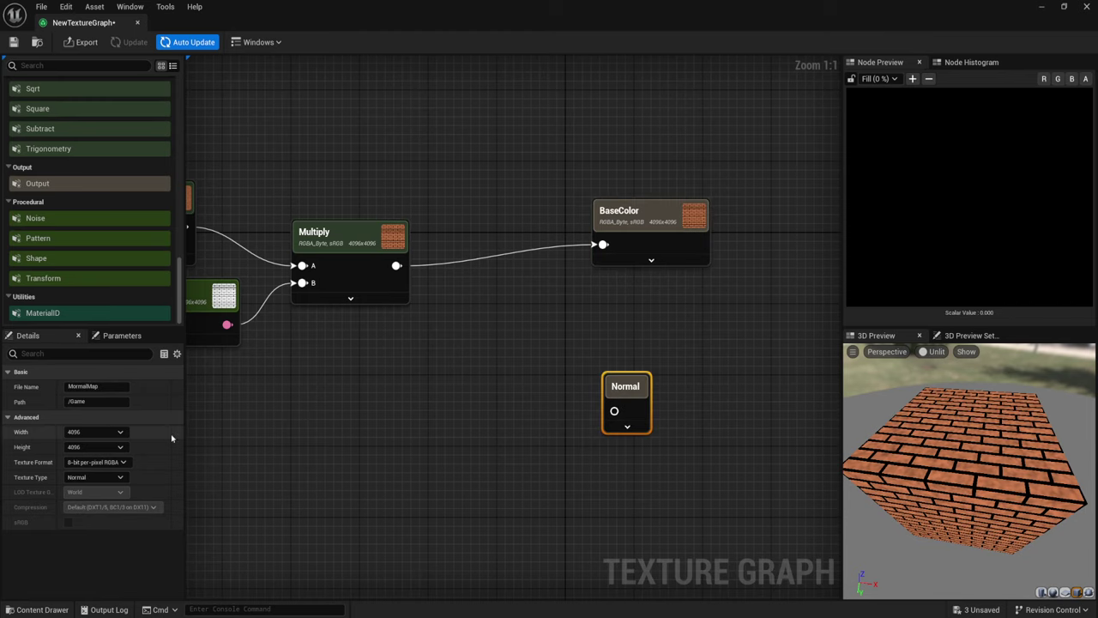
- Add a NormalFromHeightMap node and wire it between the Pattern and the Normal output
right_click_drag(628, 326, 530, 300)
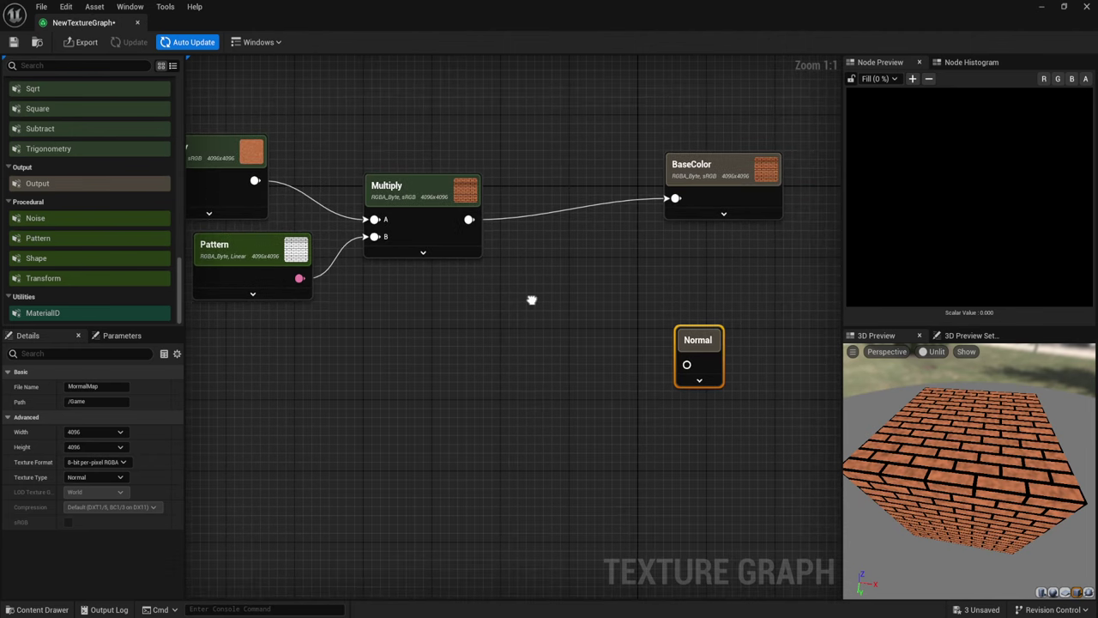
right_click(466, 345)
type("no")
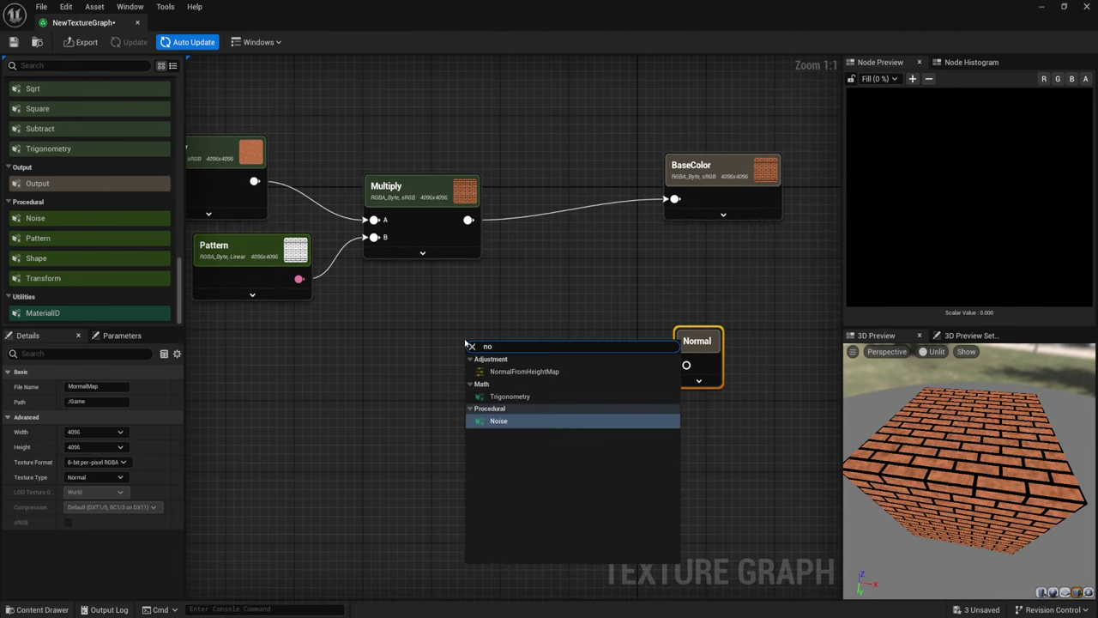
left_click(515, 375)
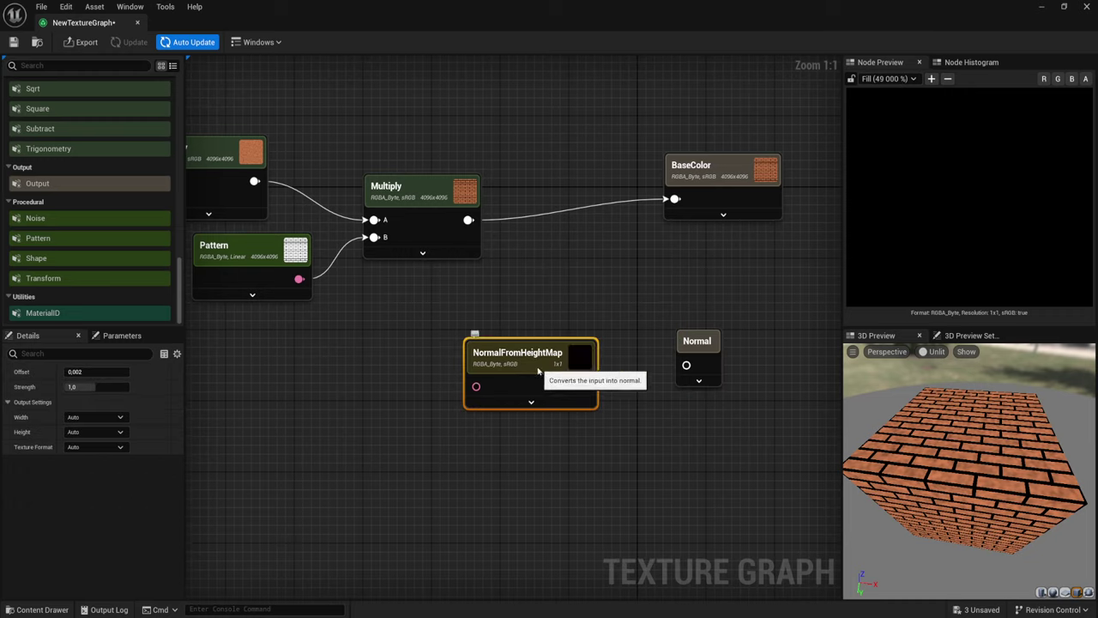
mouse_move(592, 369)
left_mouse_down()
mouse_move(607, 346)
mouse_move(686, 367)
left_mouse_up()
left_click_drag(495, 368, 300, 279)
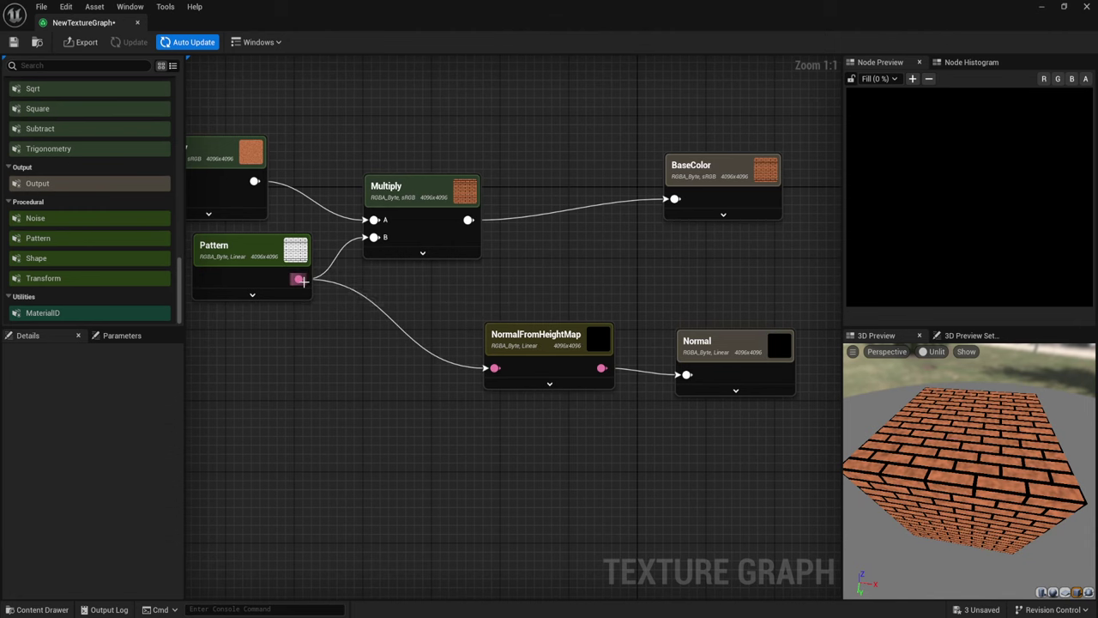
- Preview the lavender normal map on the cube, then compare with the BaseColor output
right_click_drag(460, 351, 483, 395)
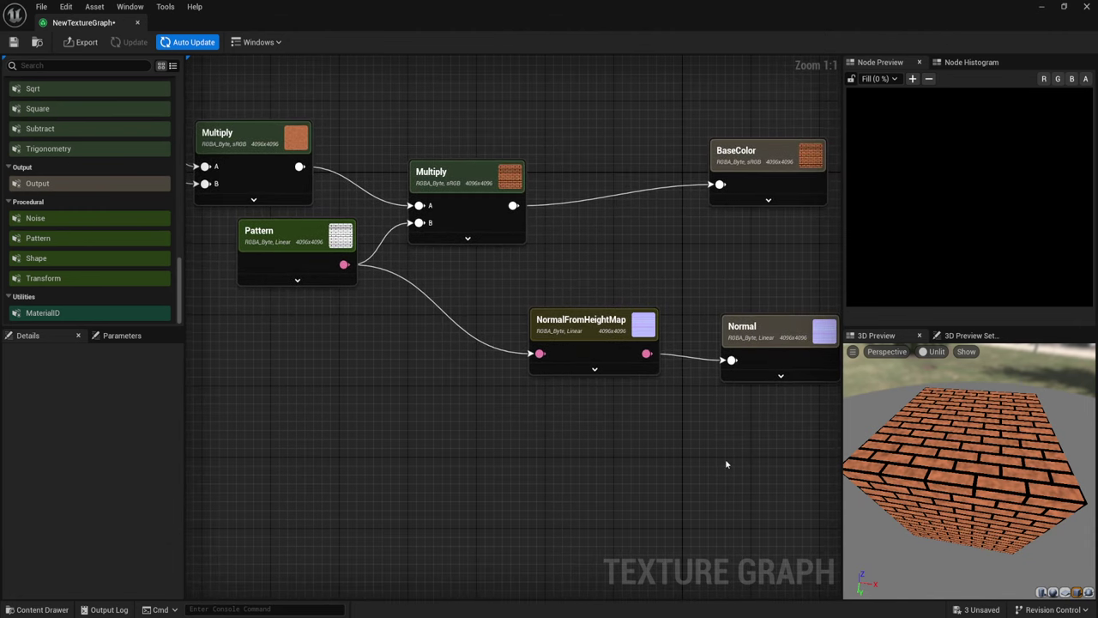
left_click_drag(725, 270, 804, 412)
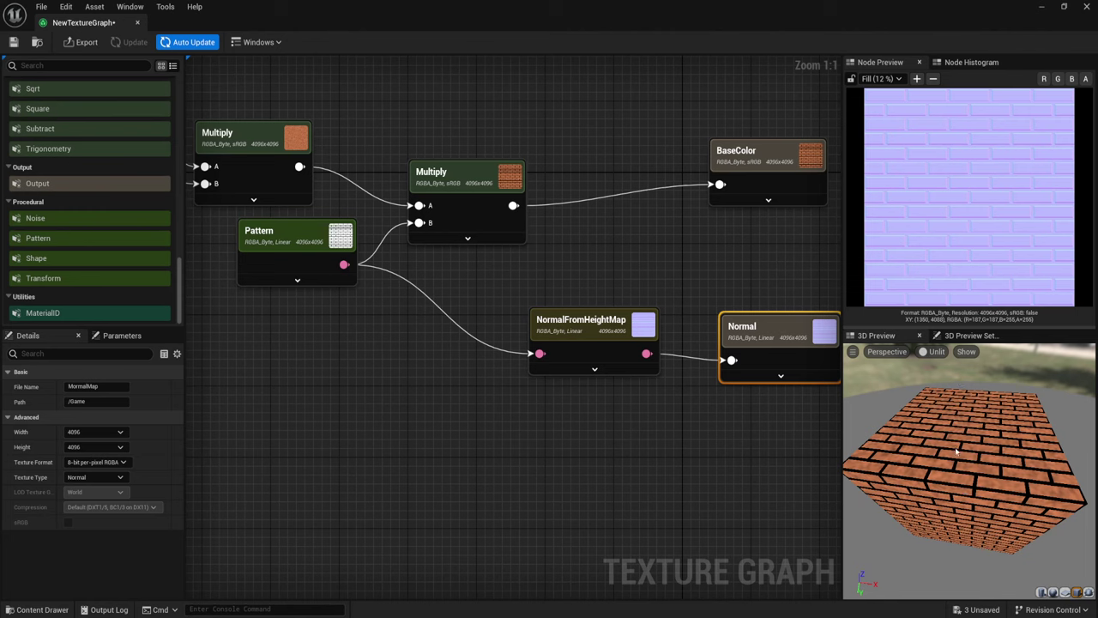
left_click_drag(955, 446, 950, 440)
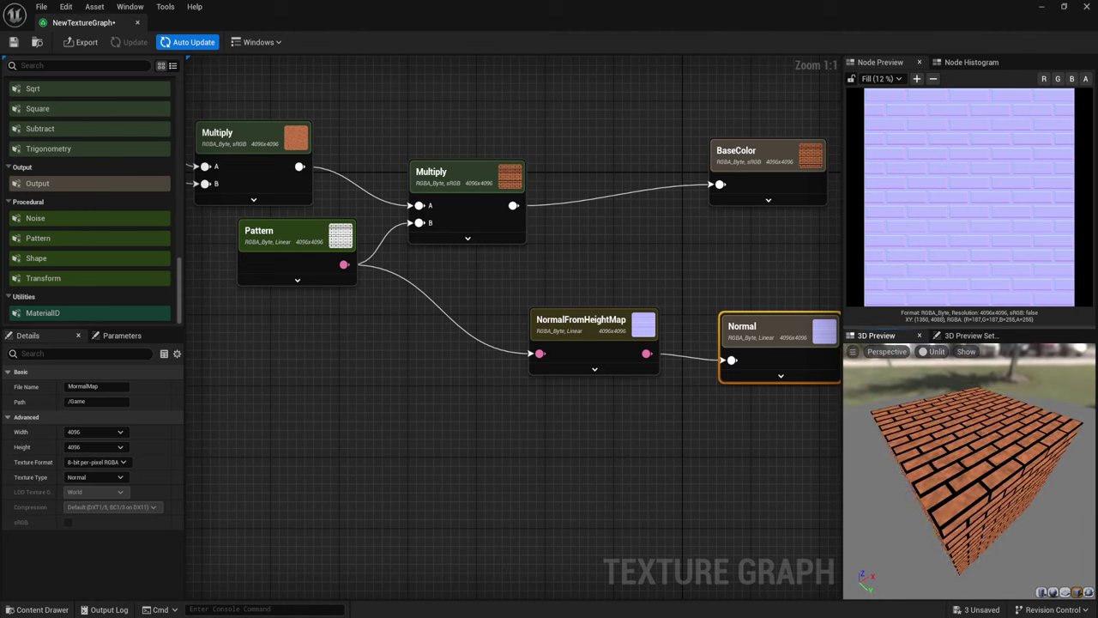
left_click_drag(756, 233, 803, 121)
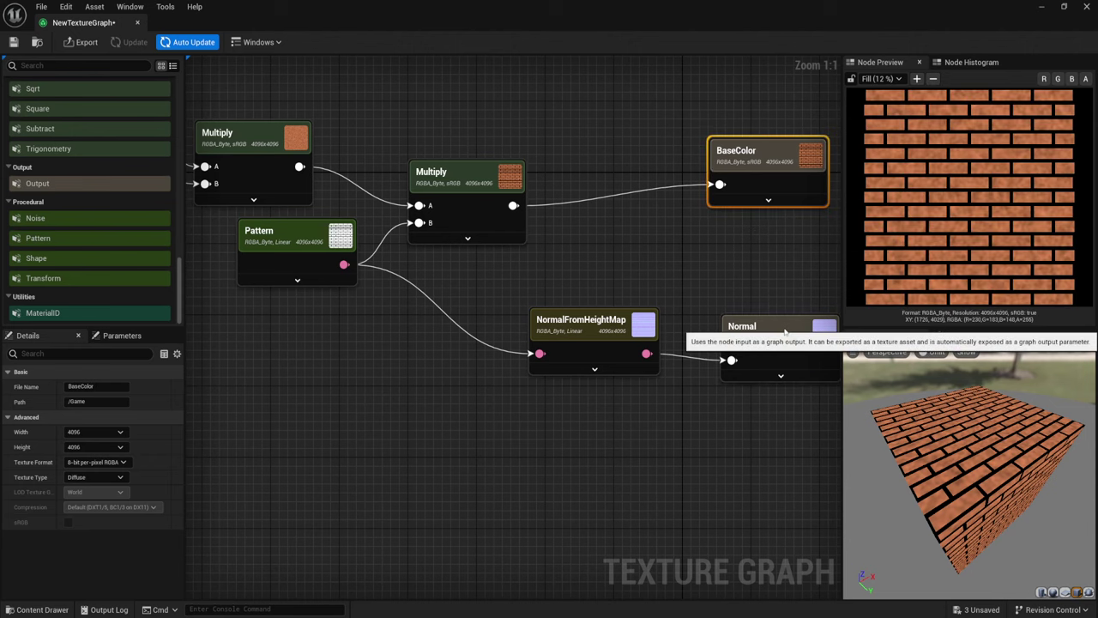
left_click(745, 331)
left_click(969, 335)
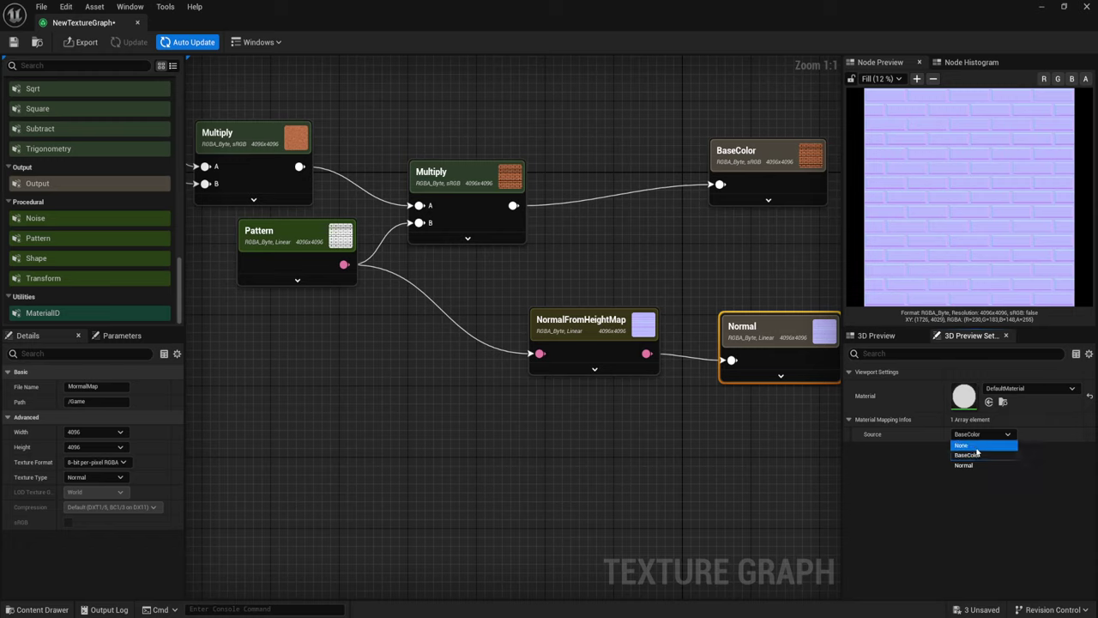
left_click(978, 465)
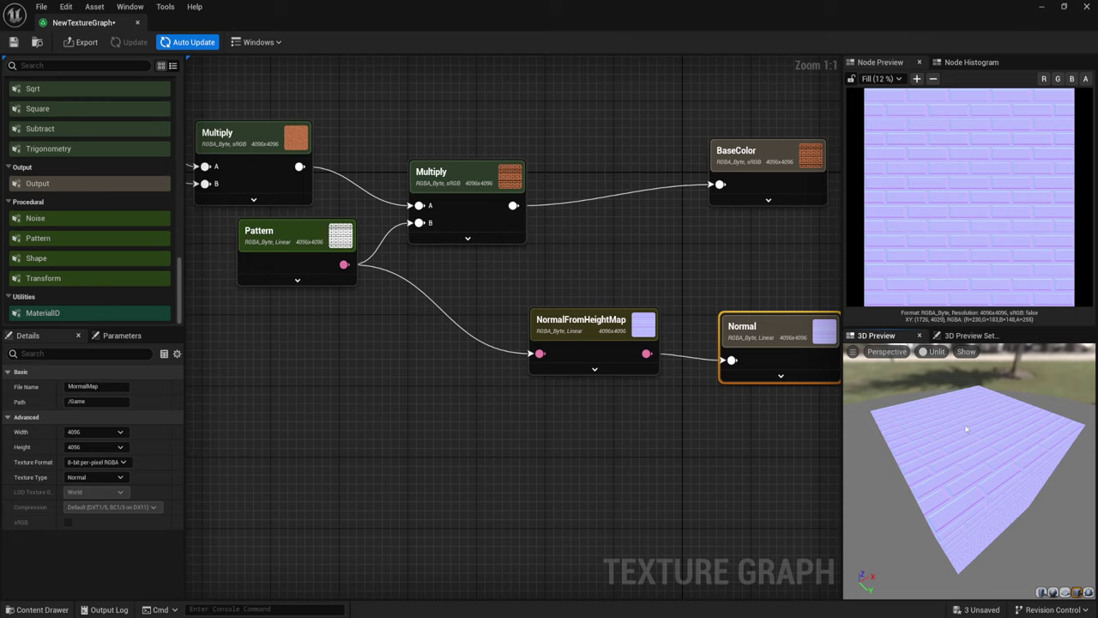
left_click_drag(961, 458, 951, 437)
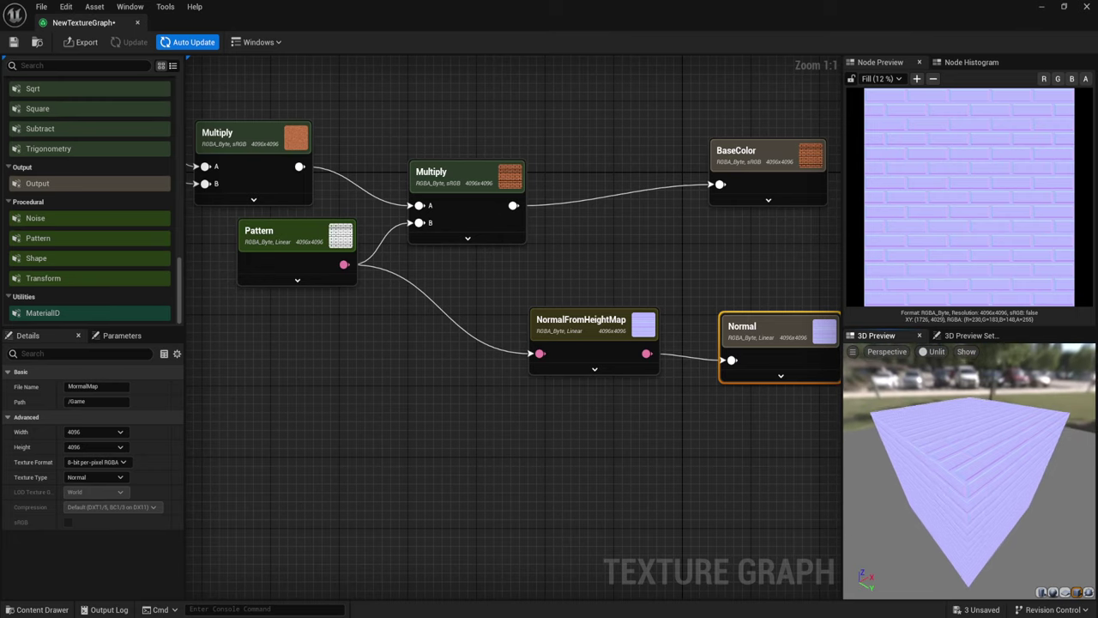
left_click(969, 336)
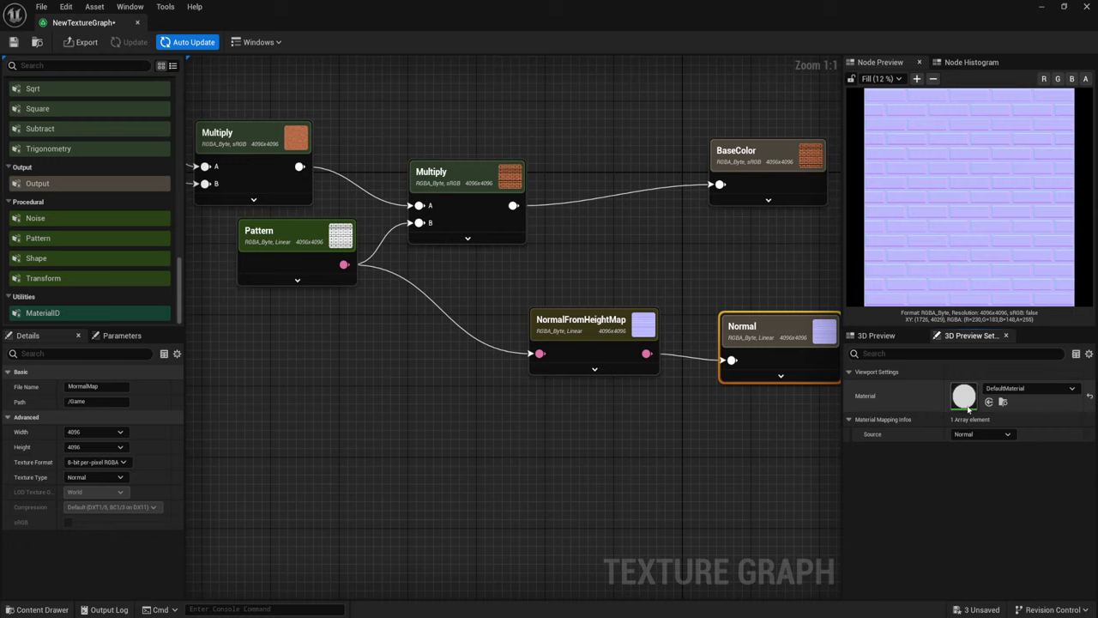
left_click(968, 434)
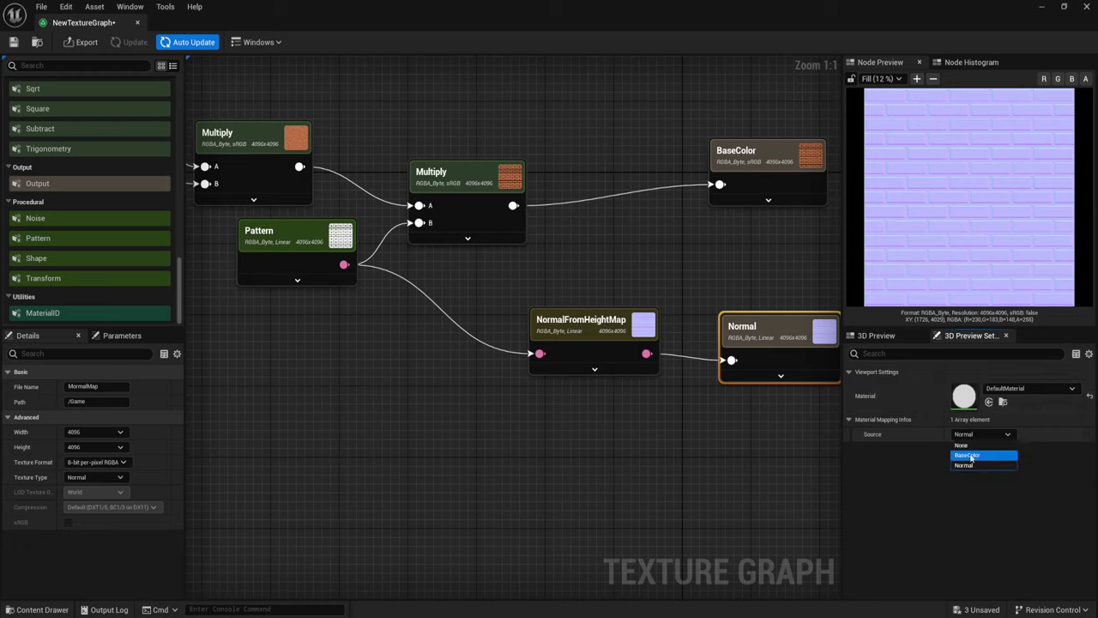
left_click(973, 457)
left_click(881, 339)
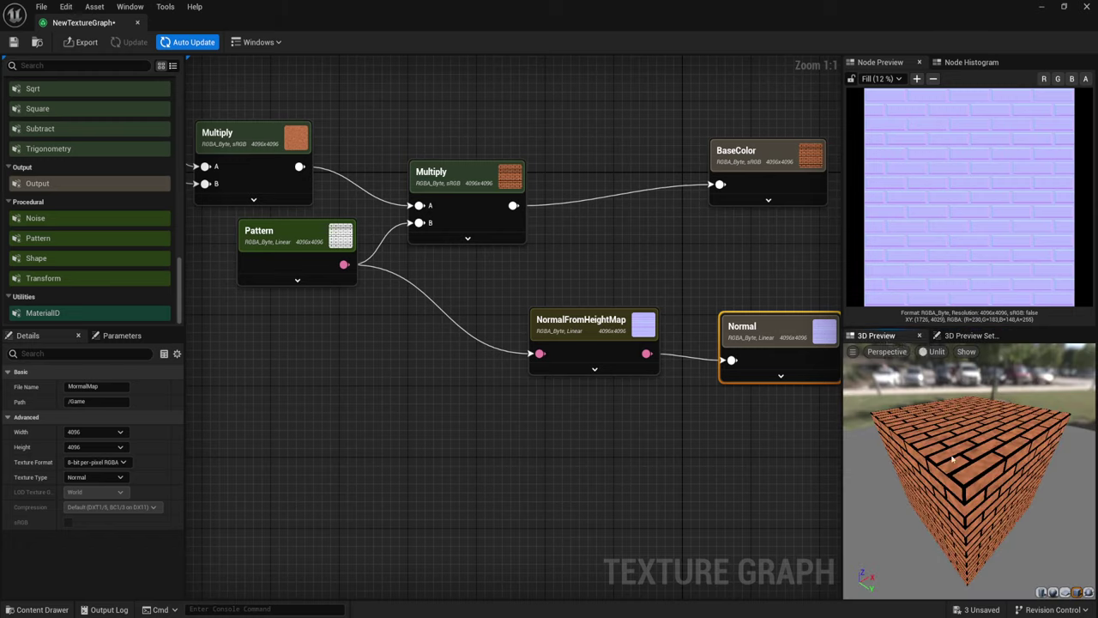
- Select the brick Pattern node and roughly adjust its Bevel and Bevel Curve sliders
right_click_drag(577, 429, 571, 355)
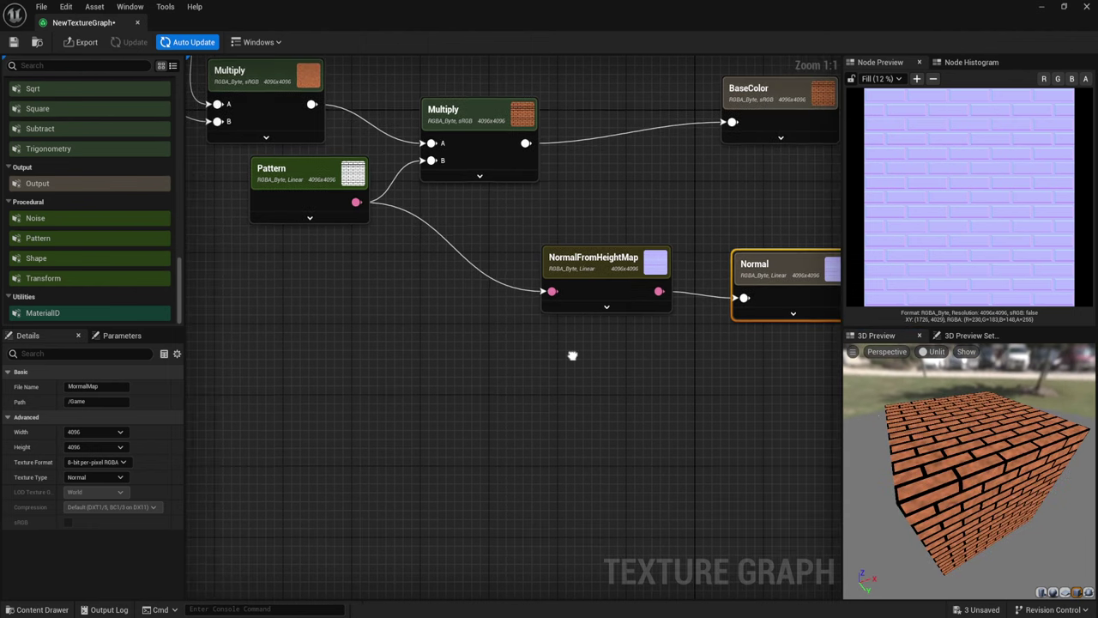
scroll(515, 372, "down", 2)
right_click_drag(491, 385, 556, 420)
scroll(529, 356, "up", 2)
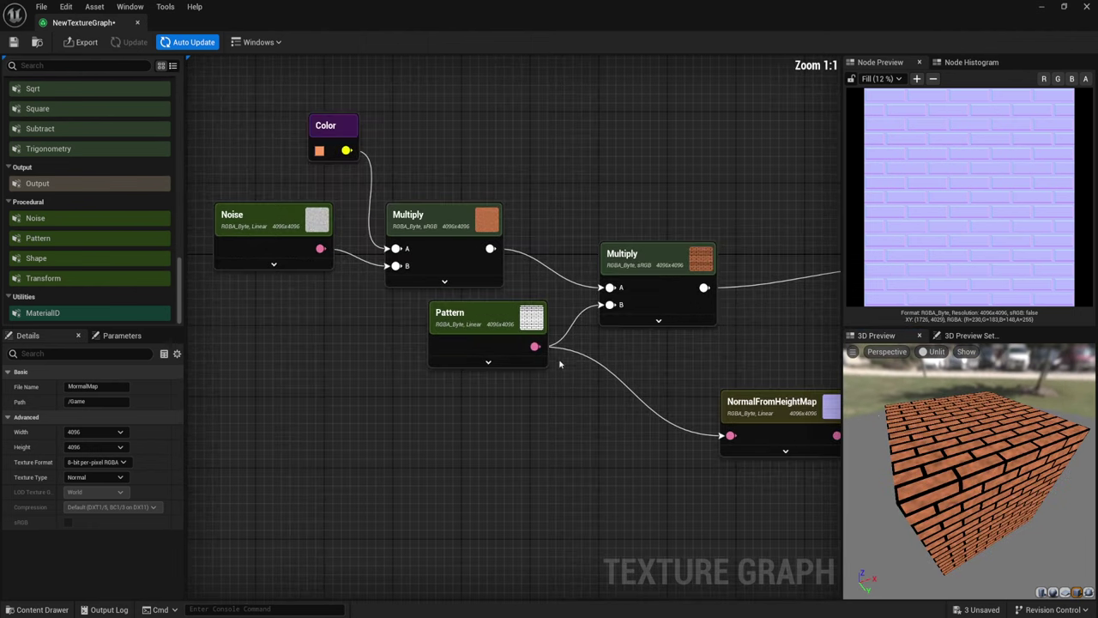
right_click_drag(360, 345, 421, 308)
left_click(420, 307)
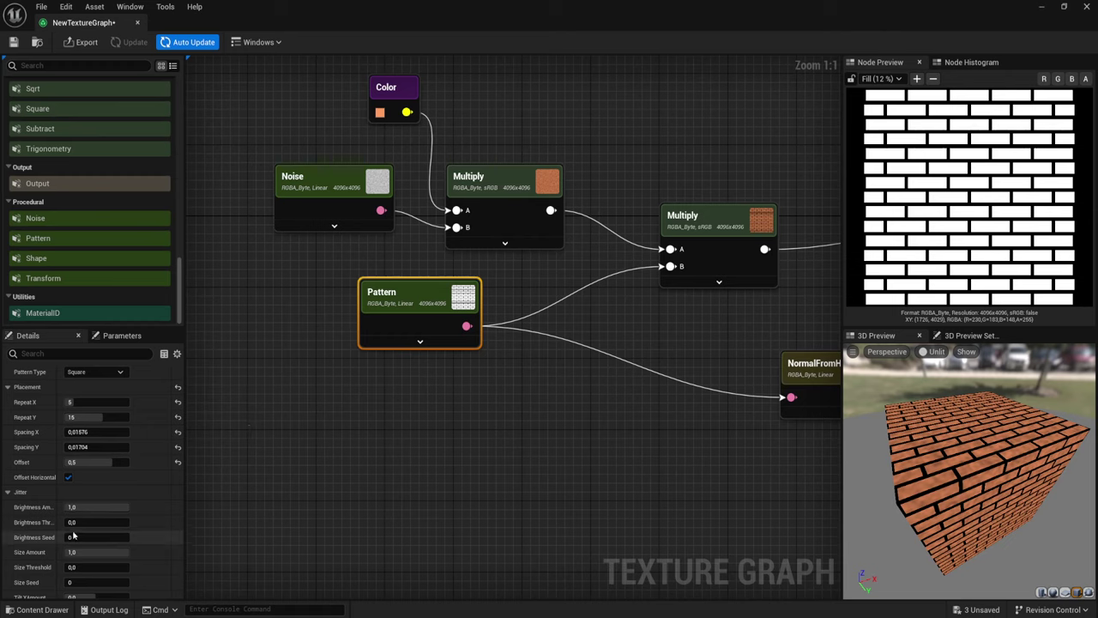
scroll(72, 480, "down", 3)
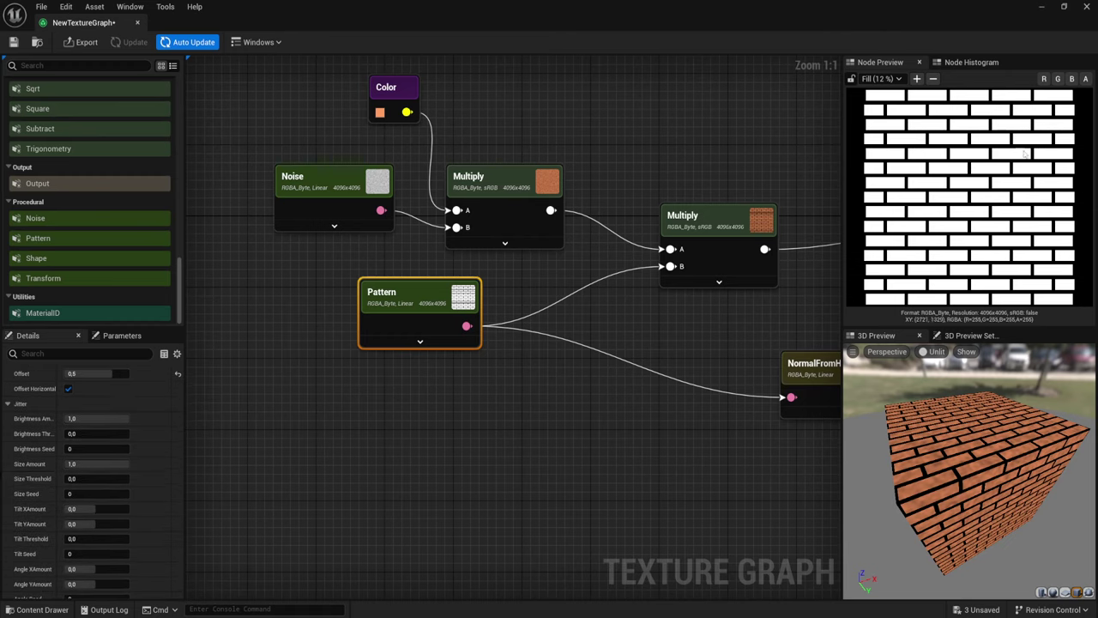
scroll(920, 203, "up", 3)
scroll(944, 180, "up", 3)
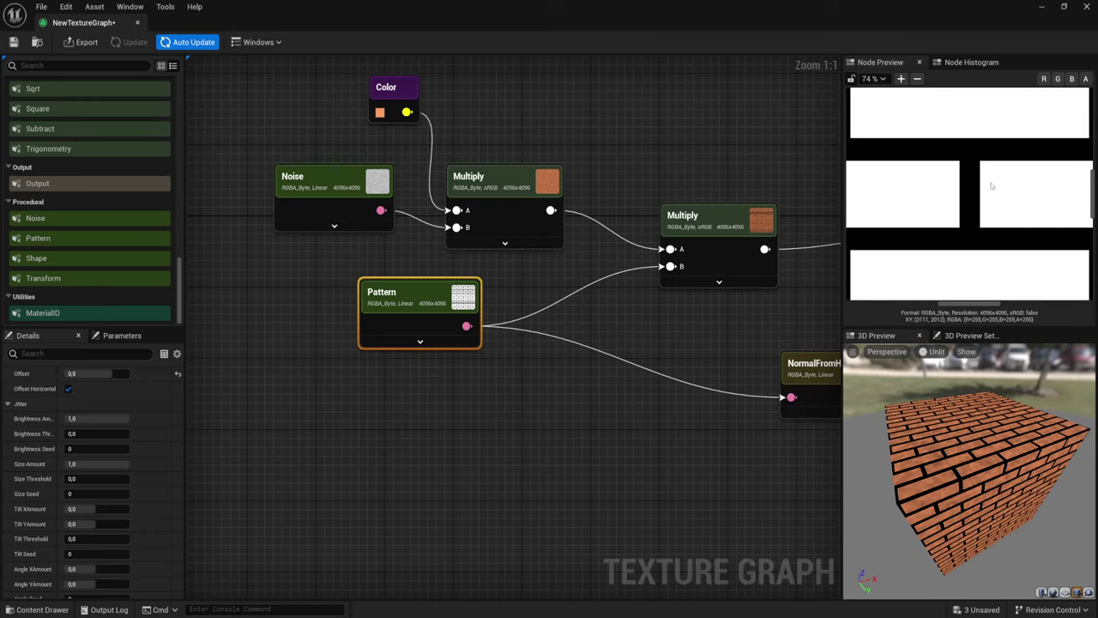
scroll(73, 480, "down", 5)
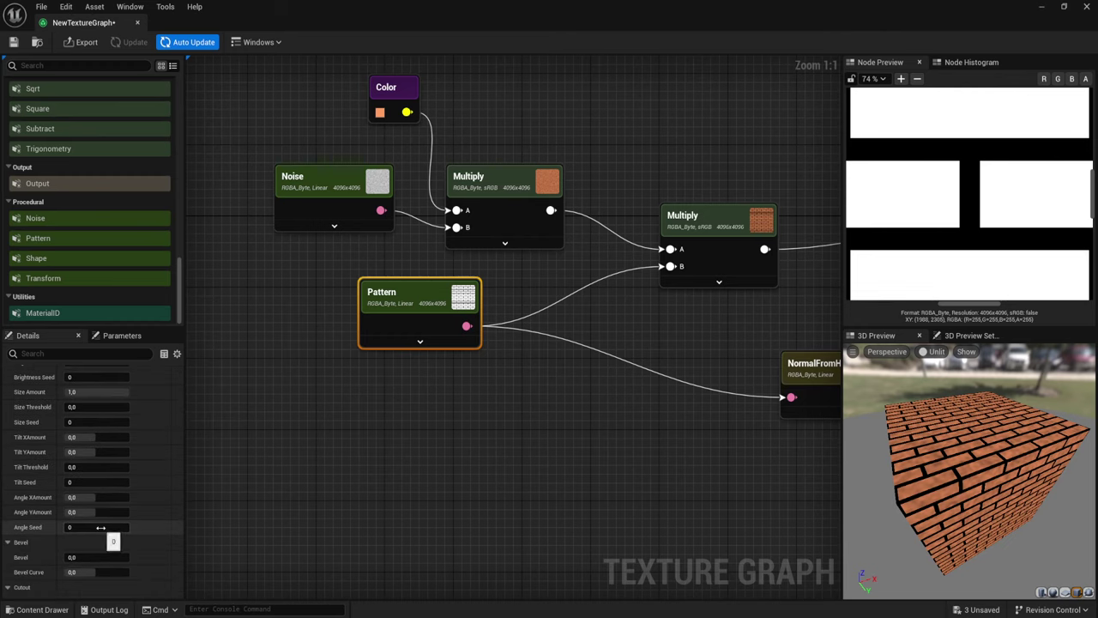
mouse_move(94, 486)
left_mouse_down()
mouse_move(107, 486)
mouse_move(89, 485)
left_mouse_up()
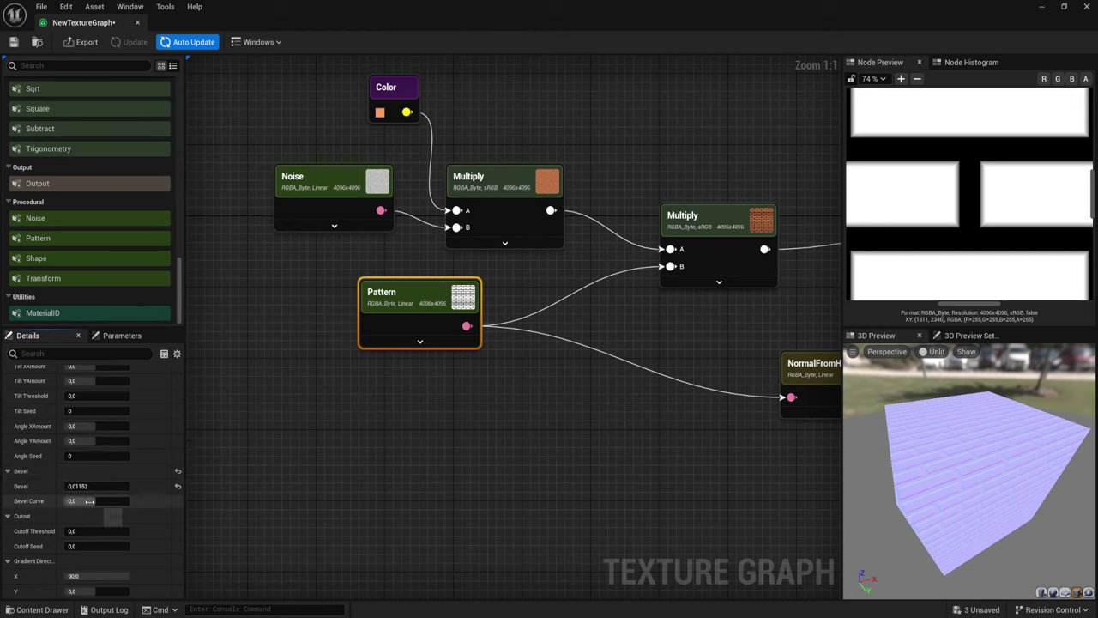
left_click_drag(101, 503, 91, 485)
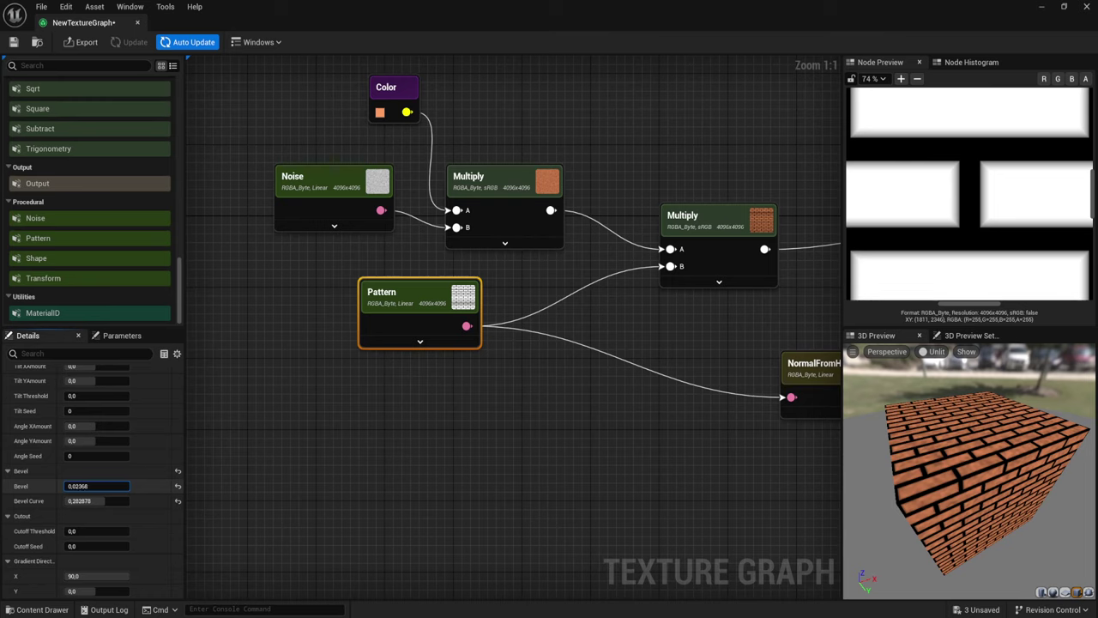
- Set the Pattern's Bevel to 0.0256 and lower its Bevel Curve to about 0.1075
type("0.0256")
key("Return")
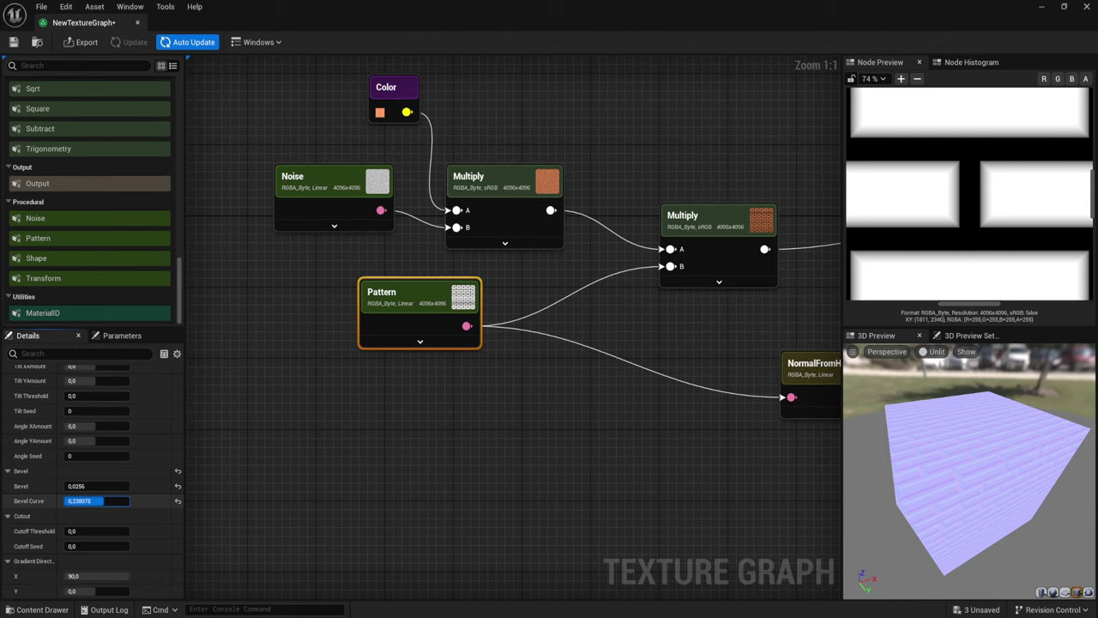
left_click_drag(97, 500, 287, 437)
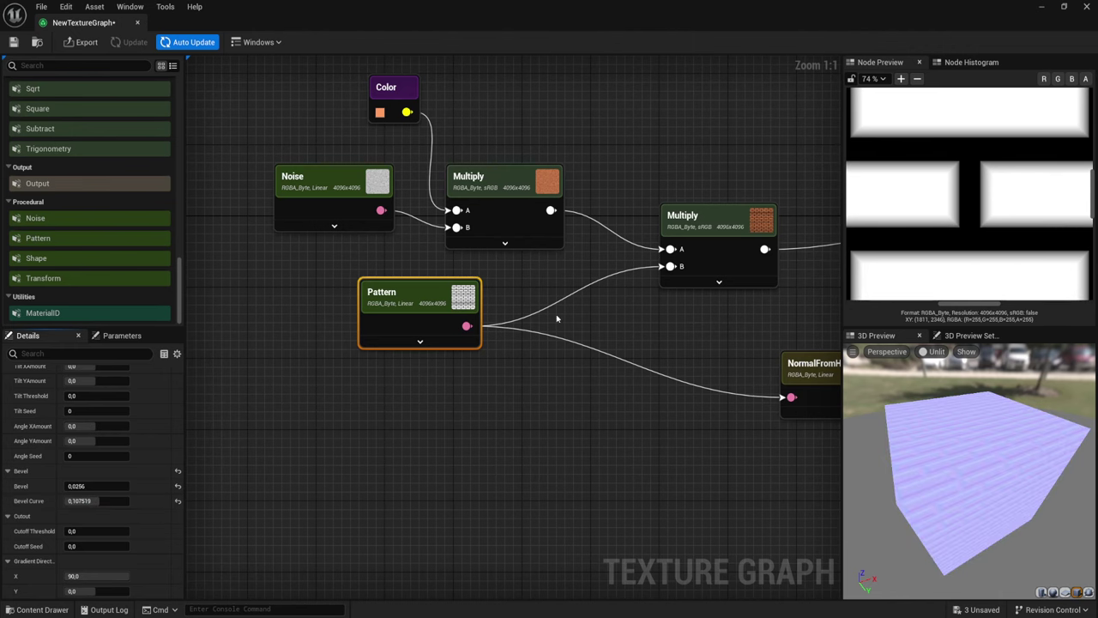
scroll(528, 275, "down", 1)
scroll(528, 274, "down", 1)
- Select the BaseColor output and zoom its Node Preview out to 11% to see the full brick wall
mouse_move(554, 319)
right_mouse_down()
mouse_move(472, 322)
mouse_move(517, 350)
right_mouse_up()
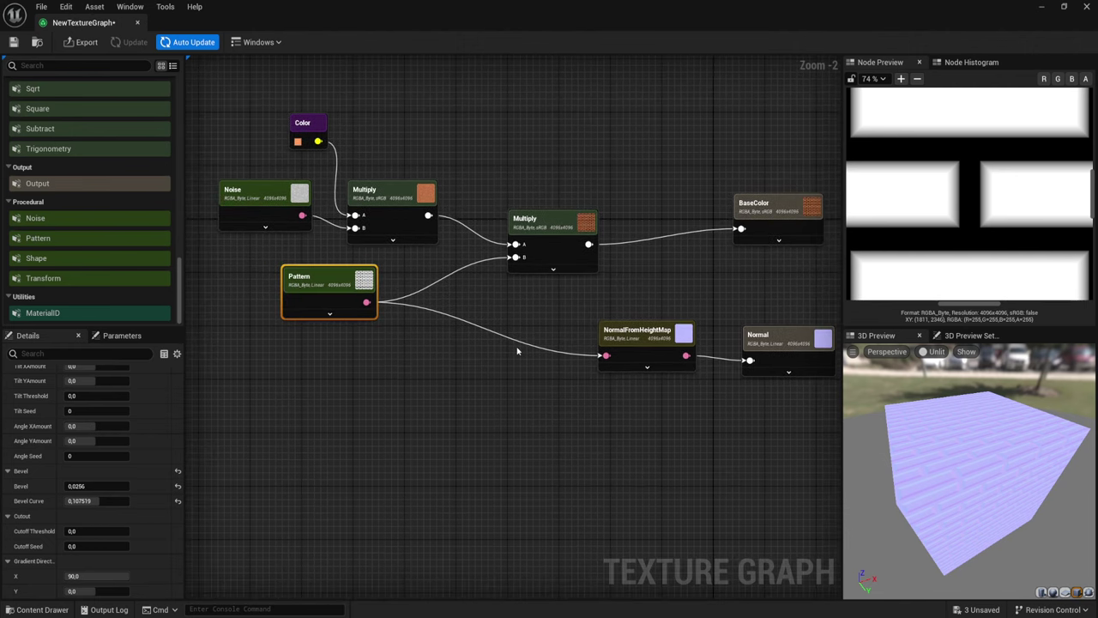
scroll(516, 349, "up", 2)
right_click_drag(412, 326, 498, 365)
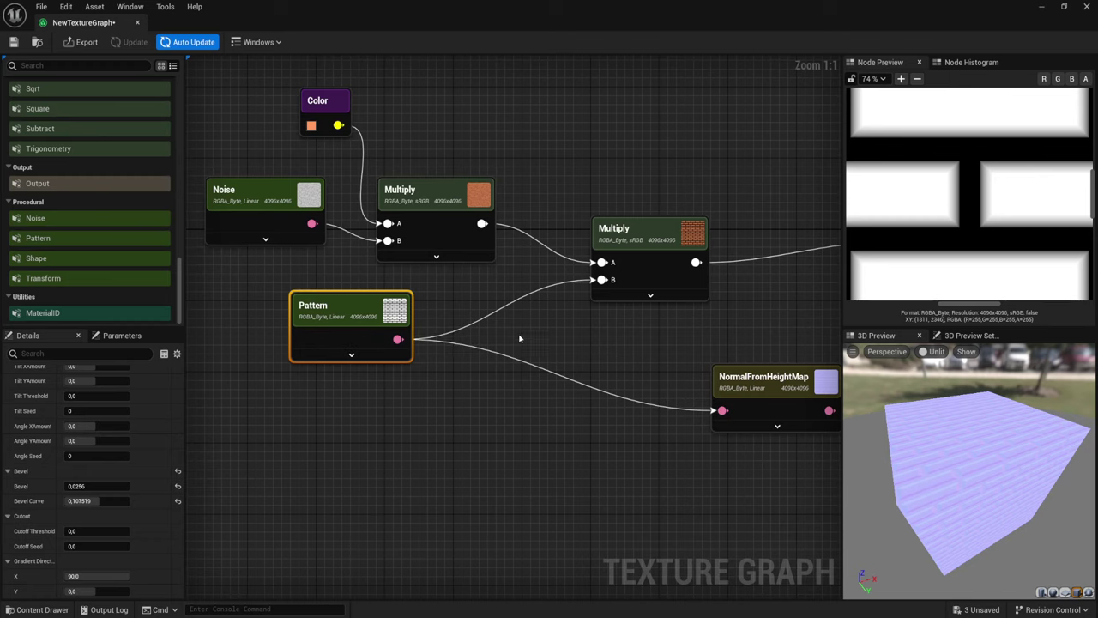
mouse_move(521, 383)
right_mouse_down()
mouse_move(518, 403)
mouse_move(524, 392)
mouse_move(350, 335)
right_mouse_up()
scroll(524, 392, "down", 1)
scroll(540, 246, "up", 1)
left_click(643, 230)
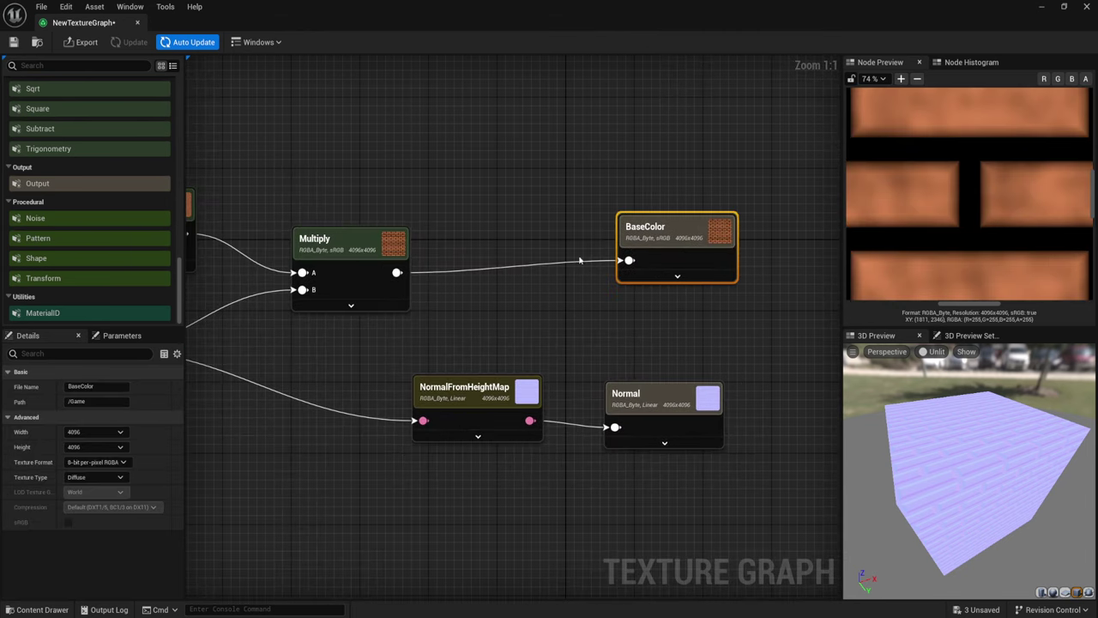
right_click_drag(580, 260, 627, 296)
scroll(971, 192, "down", 2)
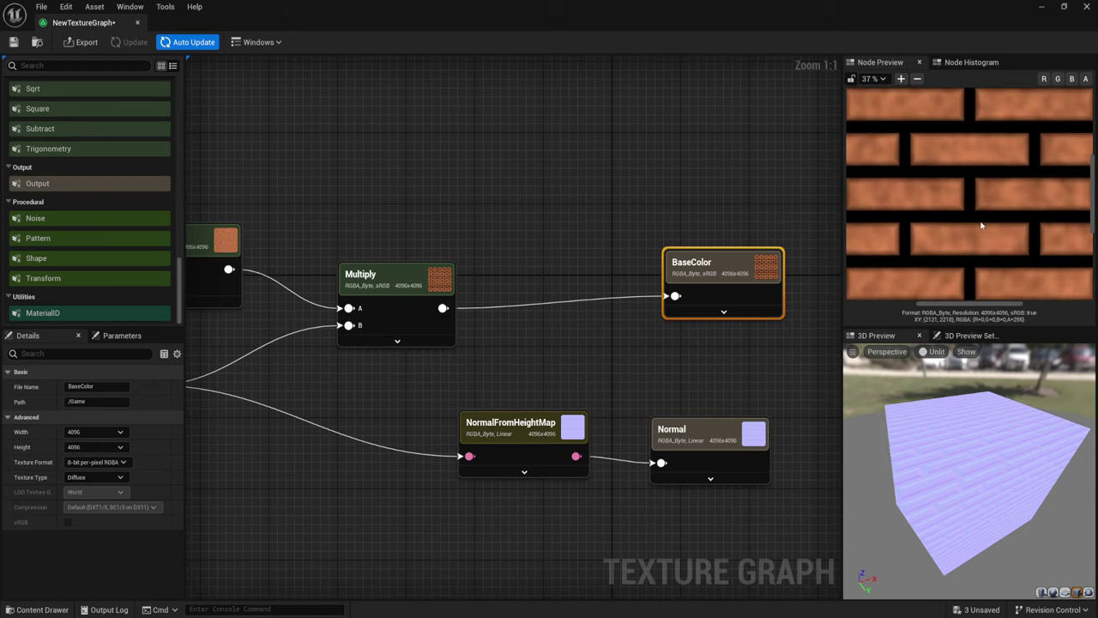
scroll(982, 225, "down", 2)
scroll(967, 160, "down", 1)
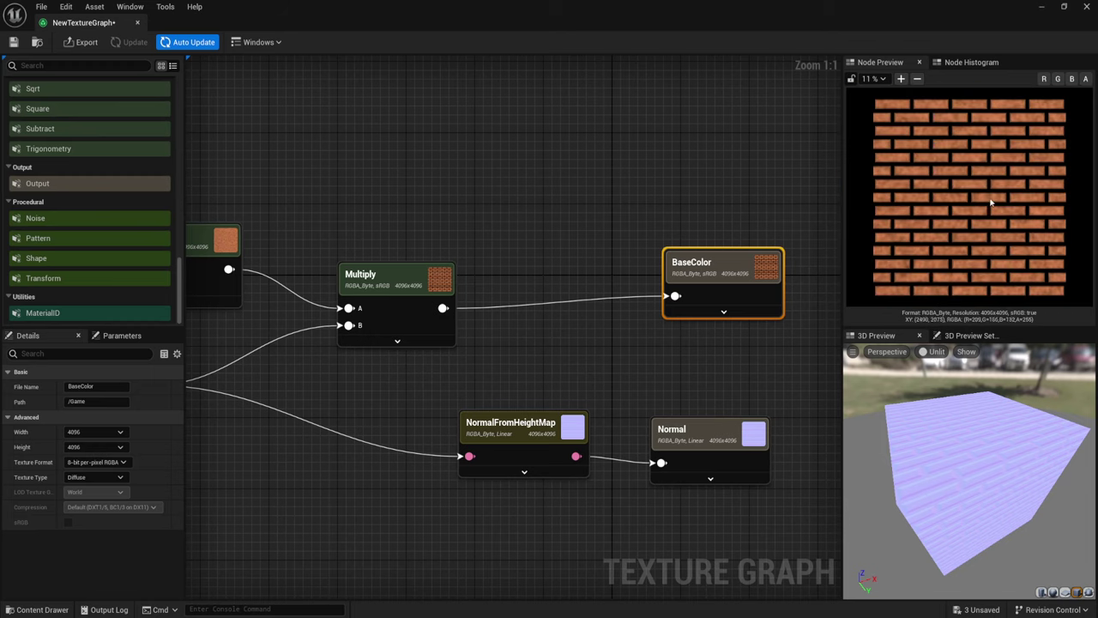
right_click_drag(502, 289, 497, 329)
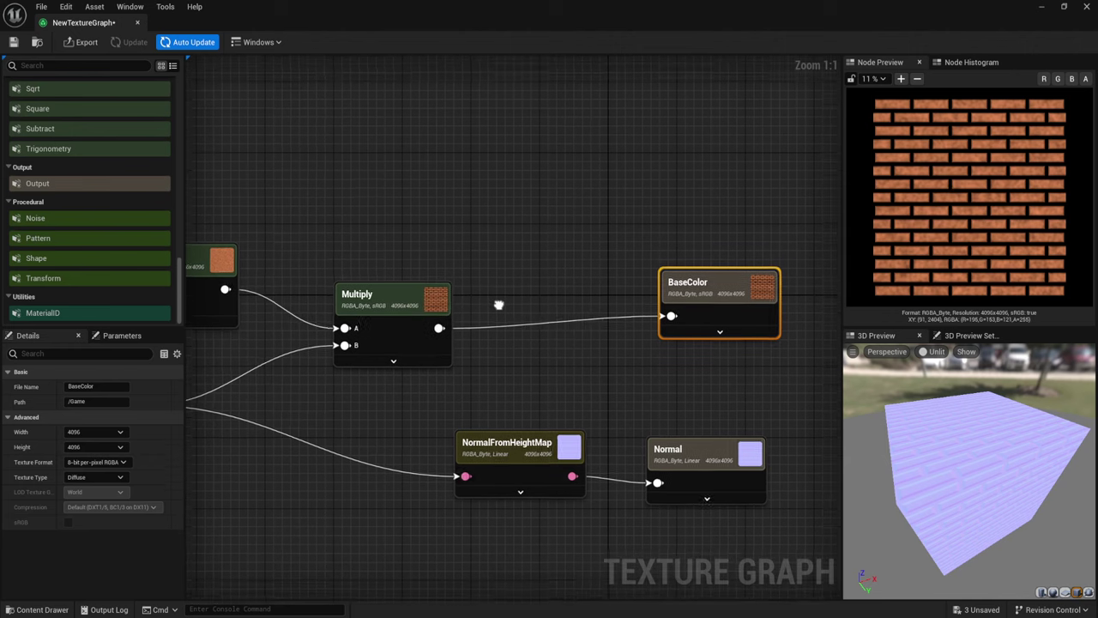
- Add a Color node and set it to a mid grey
right_click_drag(459, 297, 486, 309)
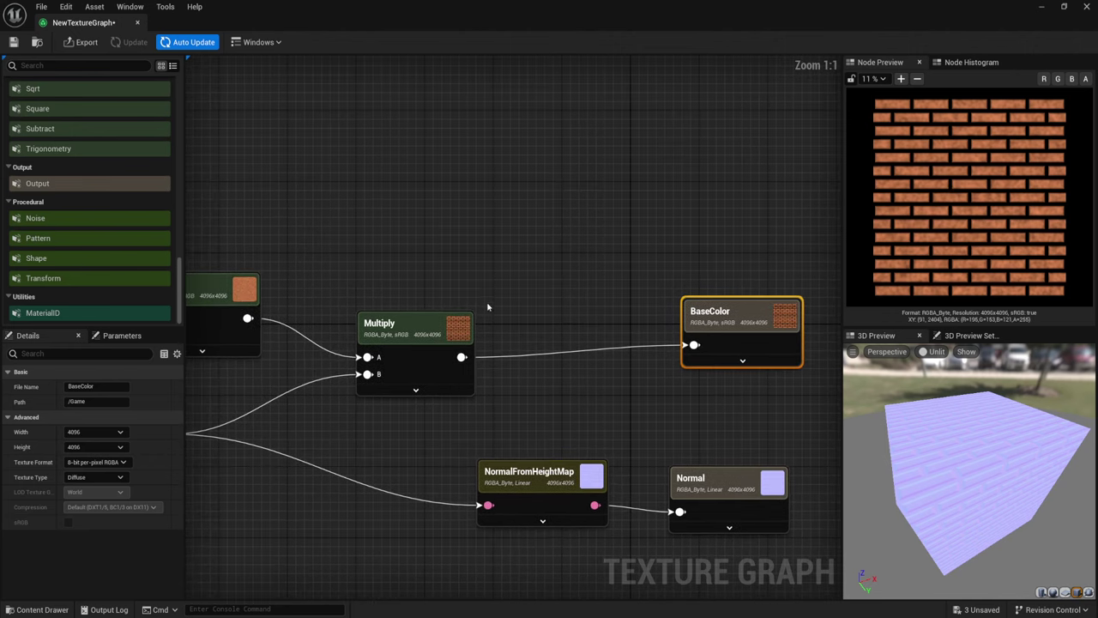
right_click(392, 170)
type("color")
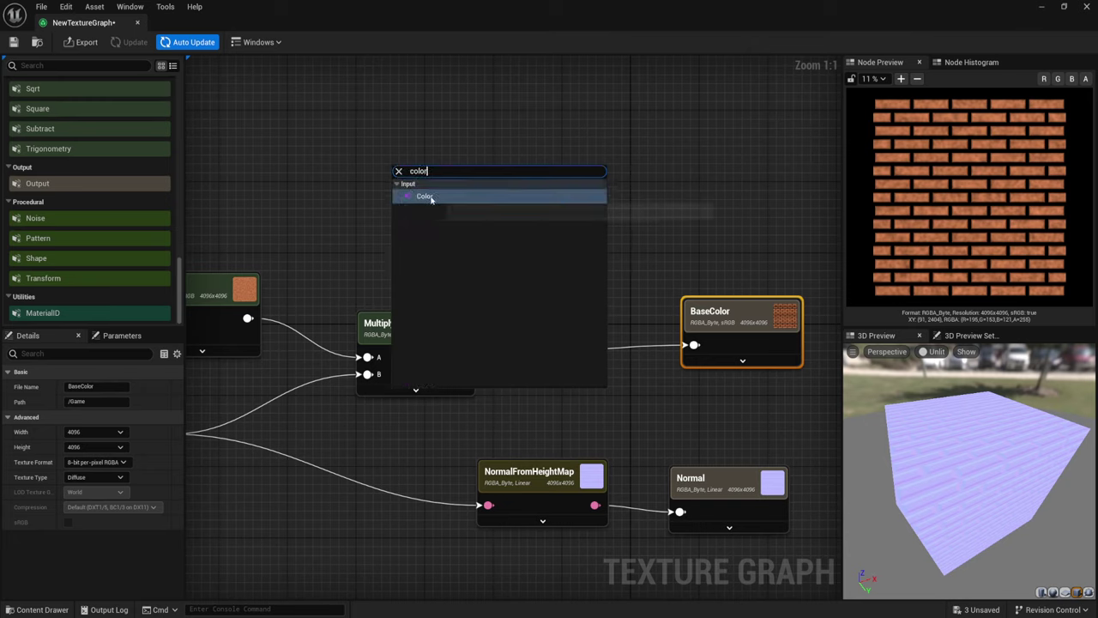
left_click(423, 196)
left_click(405, 206)
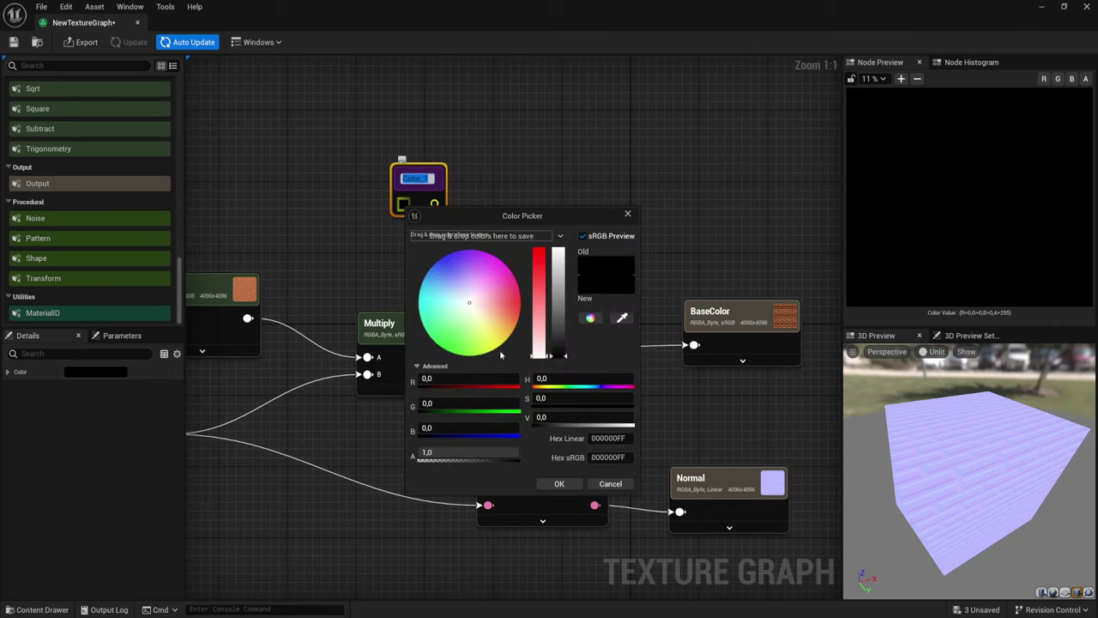
left_click_drag(554, 279, 564, 317)
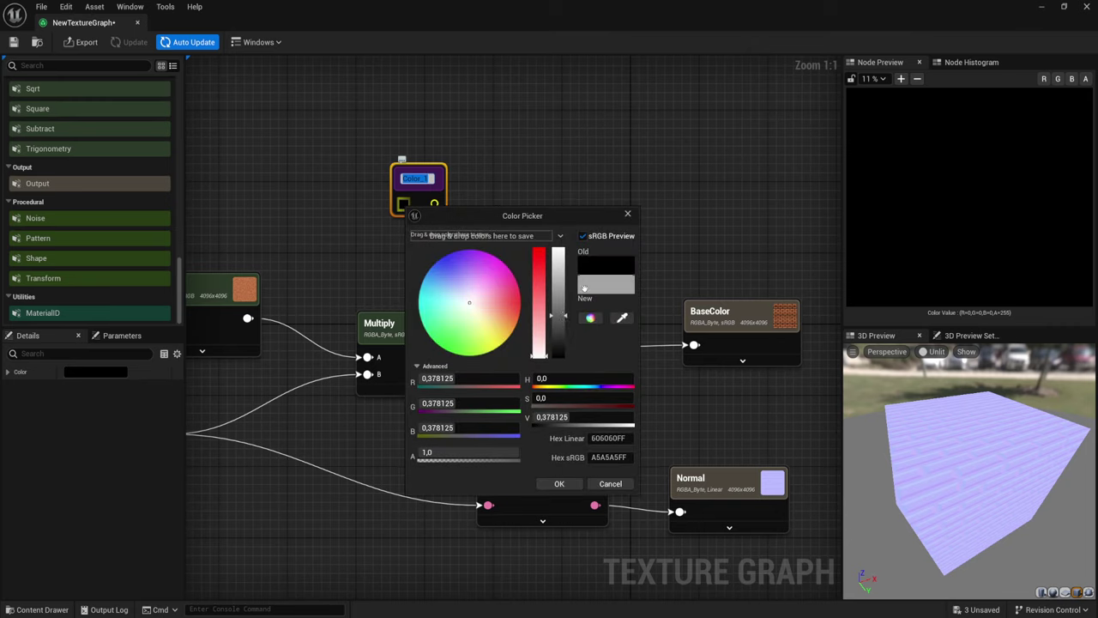
left_click(559, 483)
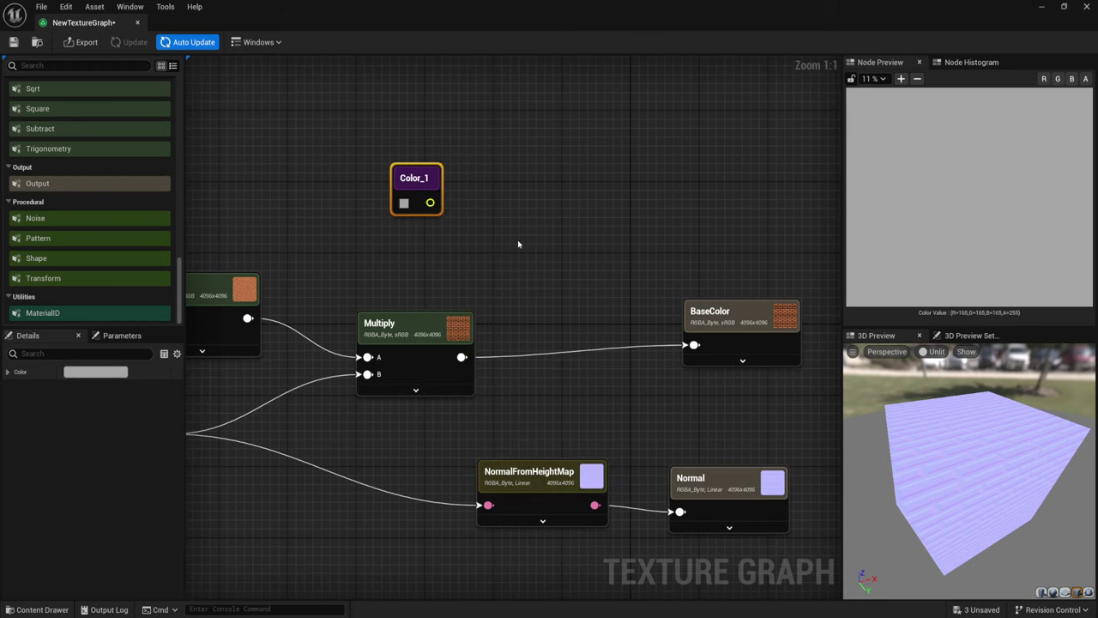
- Add a Lerp node with Color_1 in X and the brick Multiply in Y
right_click(507, 223)
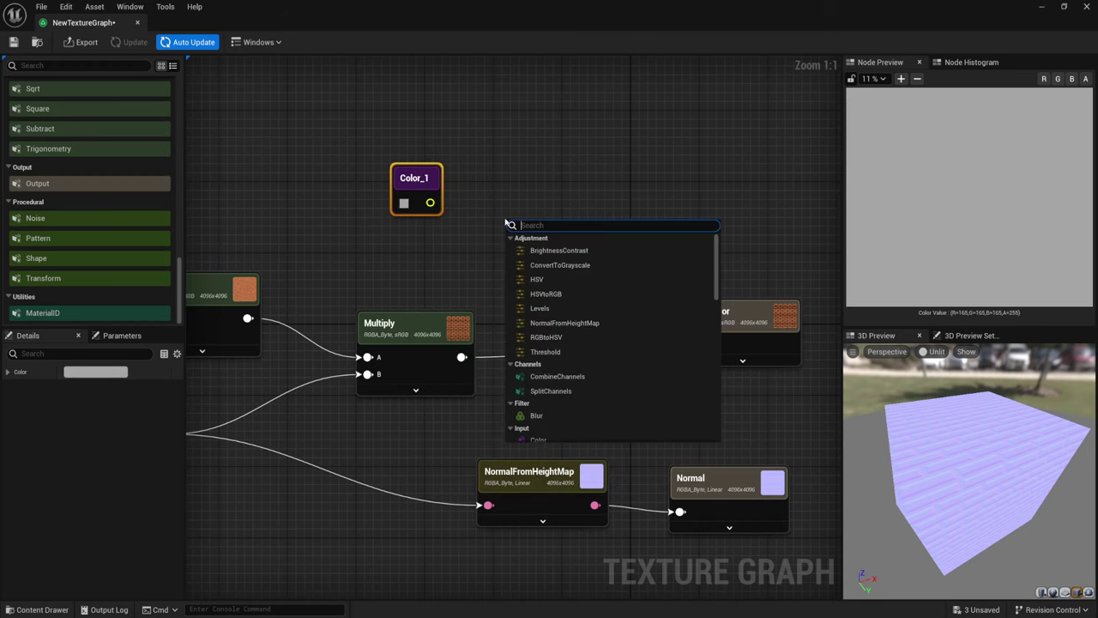
type("lerp")
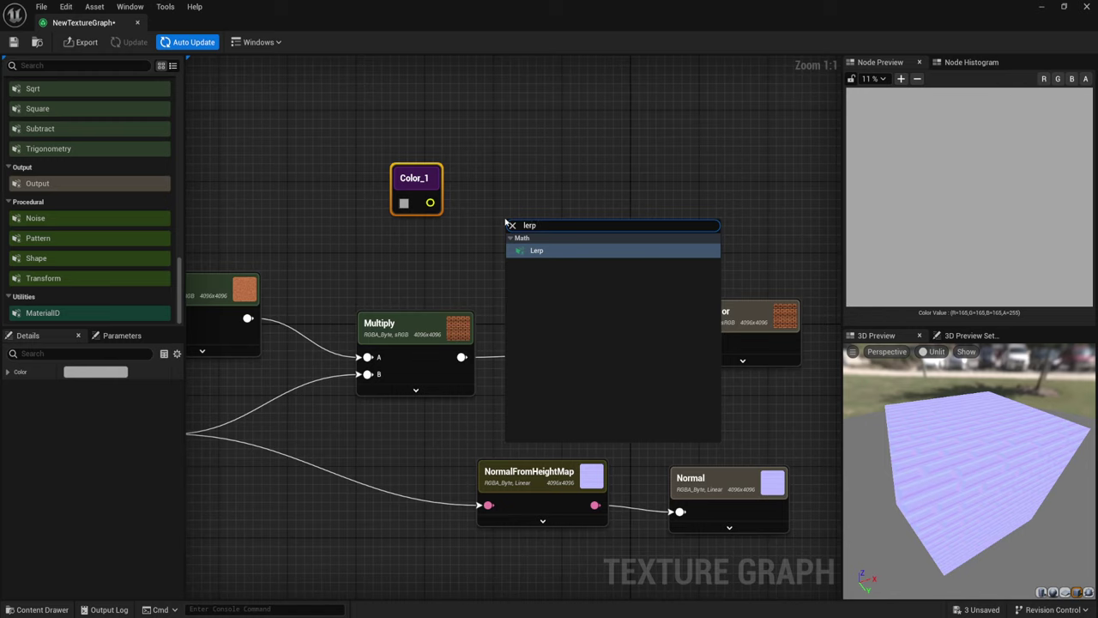
left_click(529, 251)
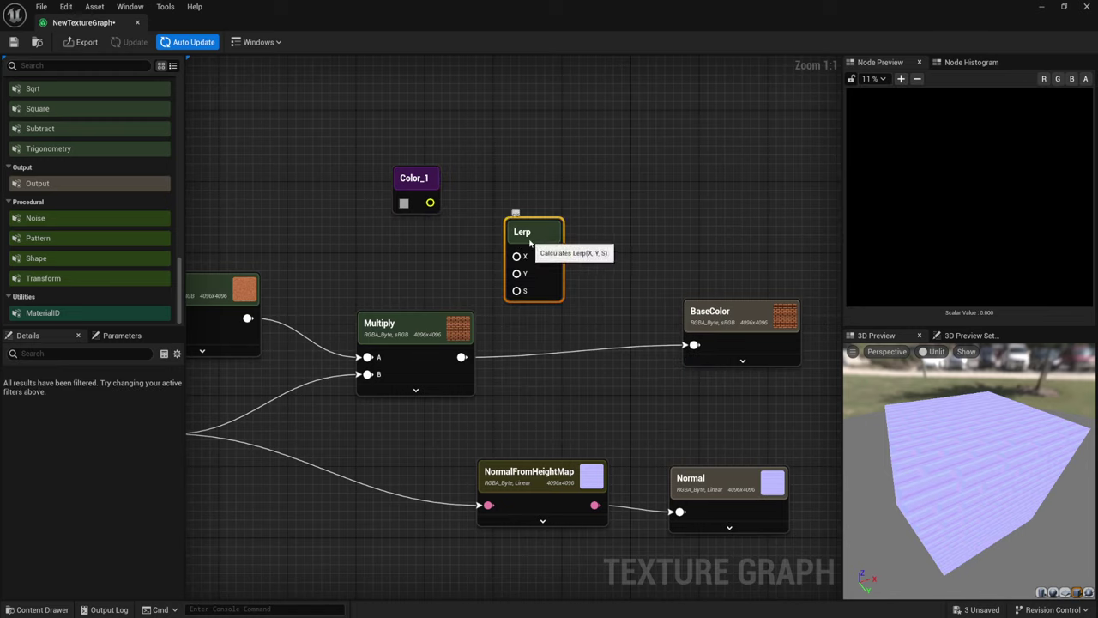
mouse_move(516, 256)
left_mouse_down()
mouse_move(439, 194)
mouse_move(430, 203)
left_mouse_up()
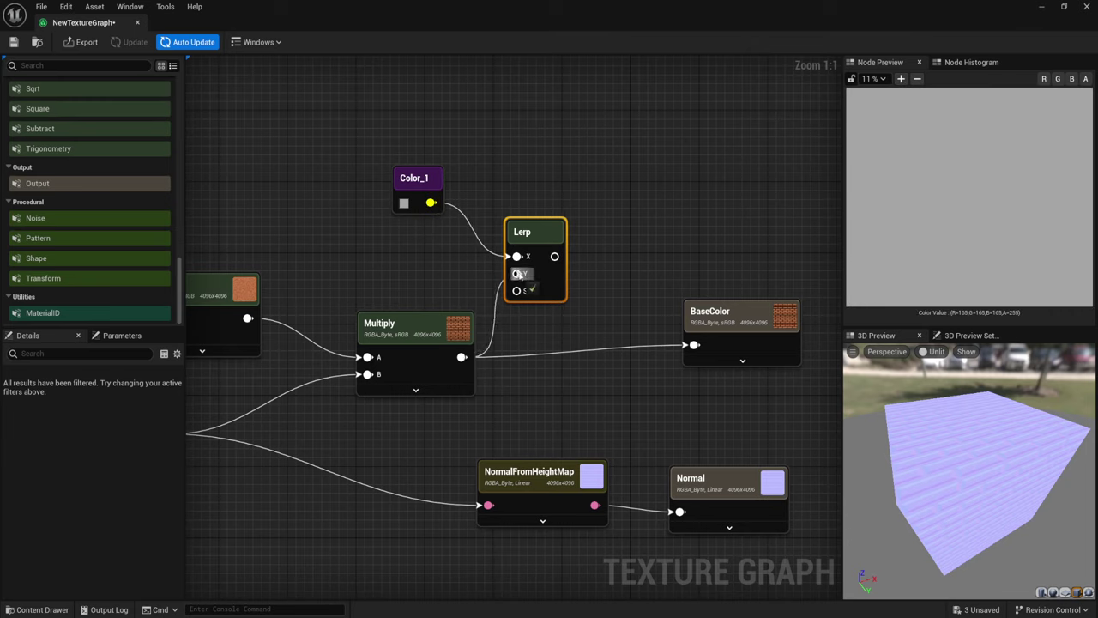
left_click_drag(462, 356, 517, 273)
left_click_drag(558, 244, 580, 243)
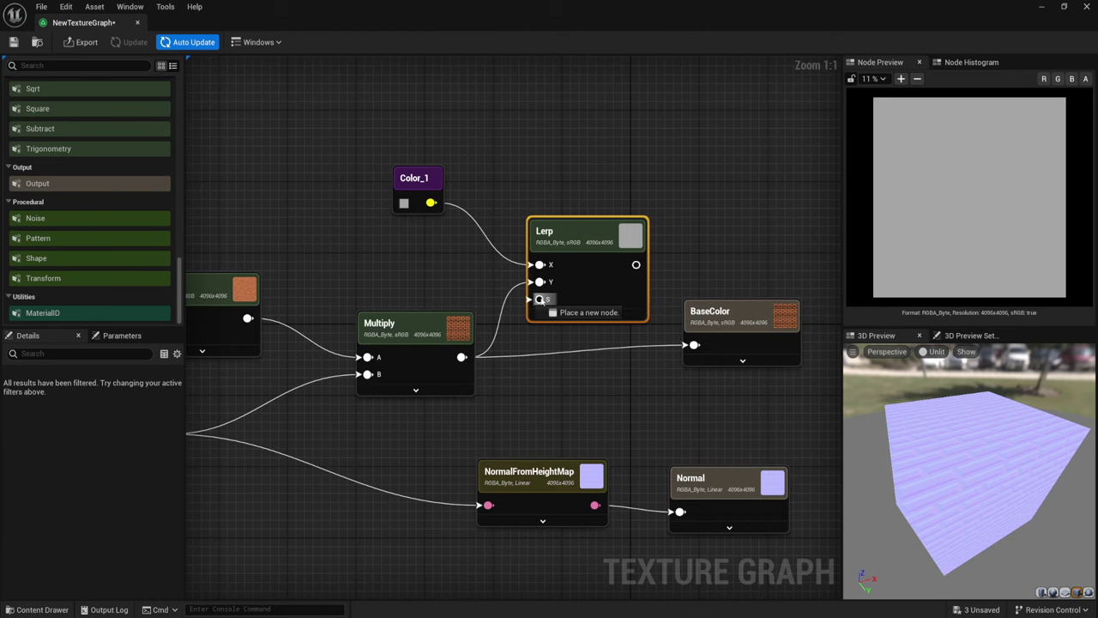
- Wire the Pattern into the Lerp's S input as the mortar mask and preview the blend
mouse_move(478, 398)
right_mouse_down()
mouse_move(530, 294)
mouse_move(582, 318)
mouse_move(590, 335)
right_mouse_up()
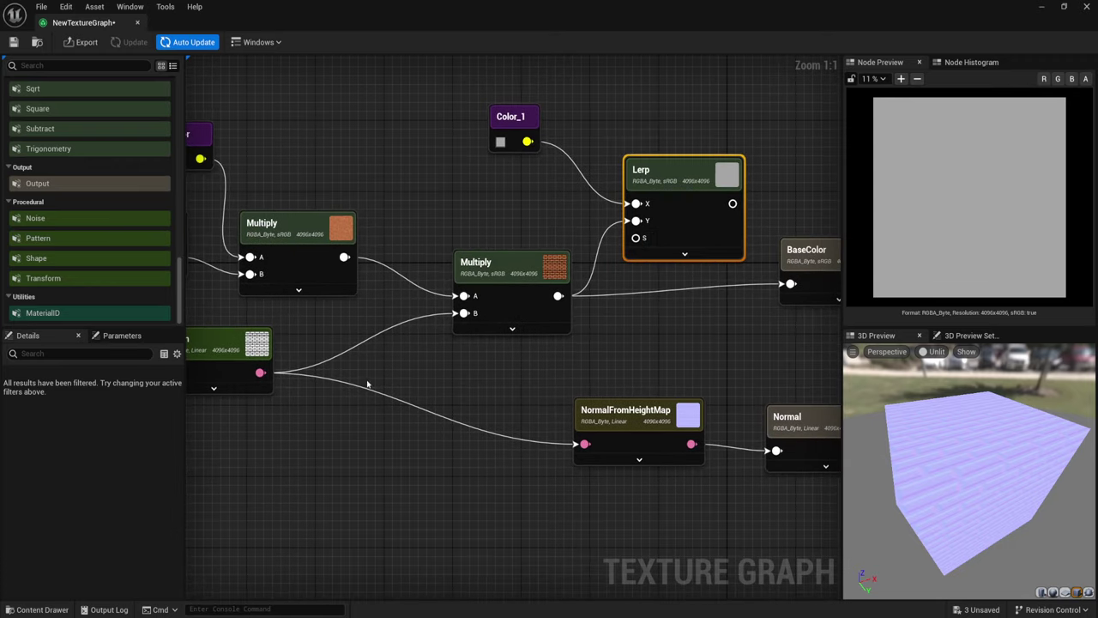
right_click_drag(367, 384, 438, 369)
left_click_drag(352, 365, 729, 231)
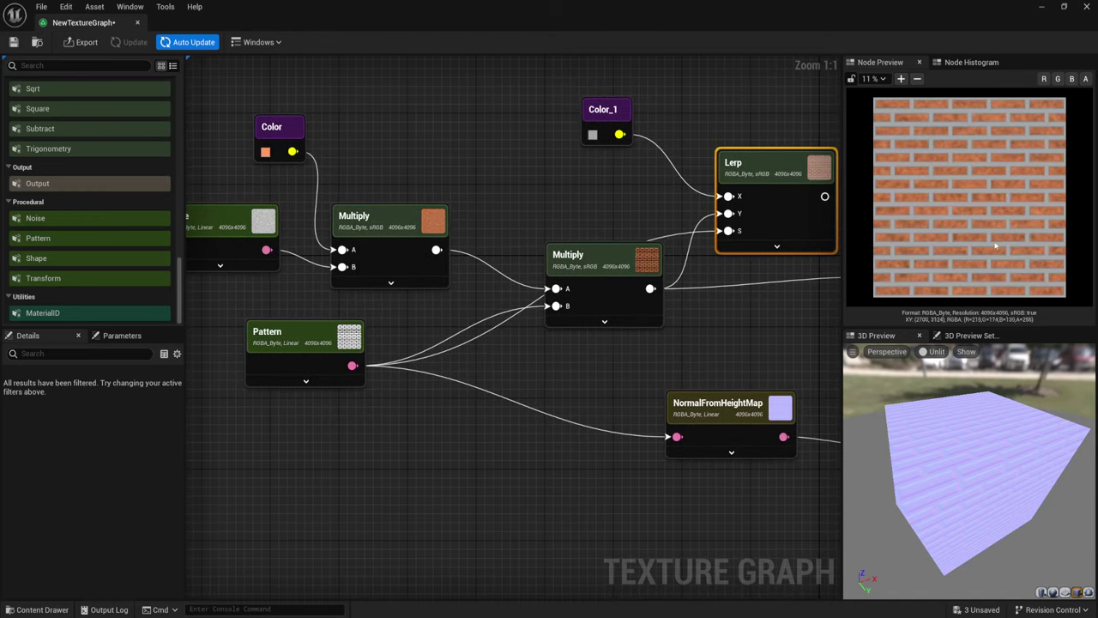
scroll(995, 247, "up", 5)
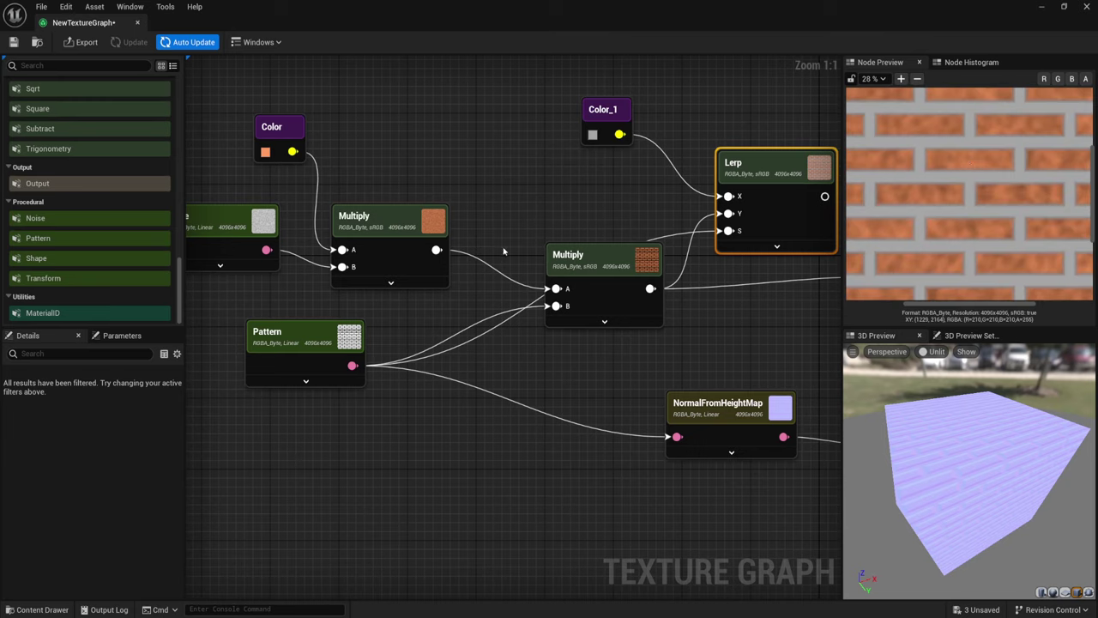
left_click(359, 336)
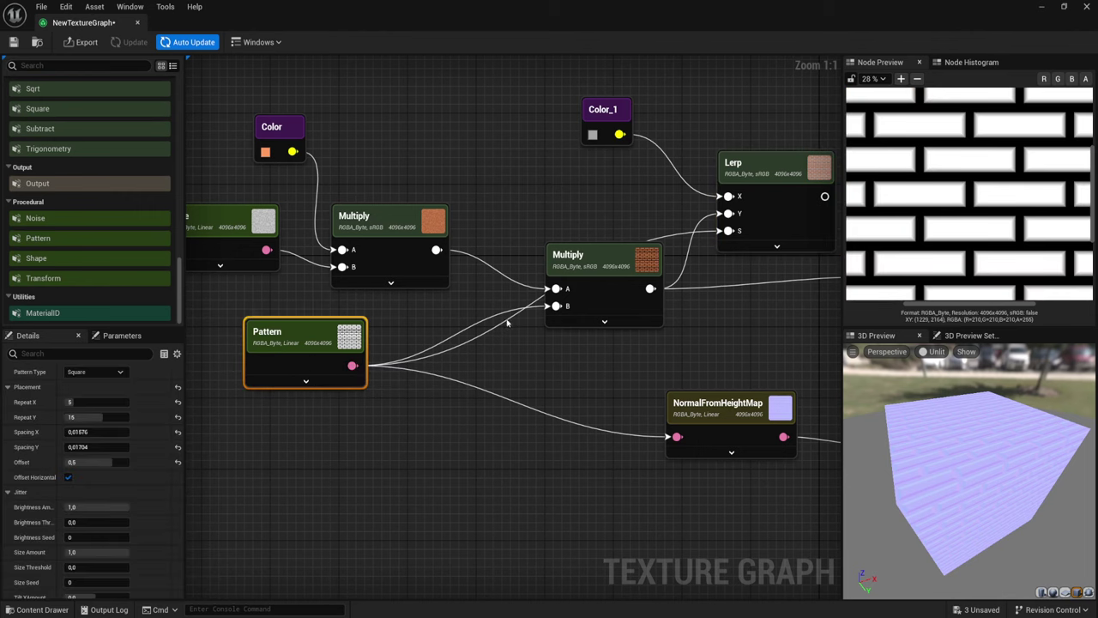
left_click(786, 174)
- Feed the Lerp into BaseColor and lighten Color_1's mortar grey
right_click_drag(786, 174, 520, 226)
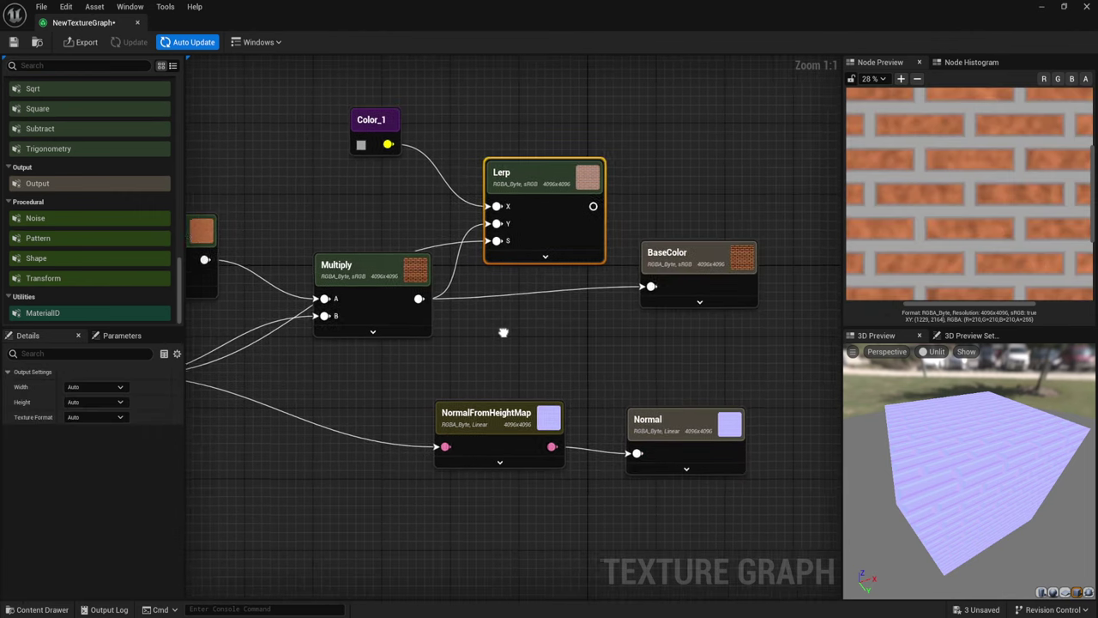
left_click_drag(538, 205, 596, 284)
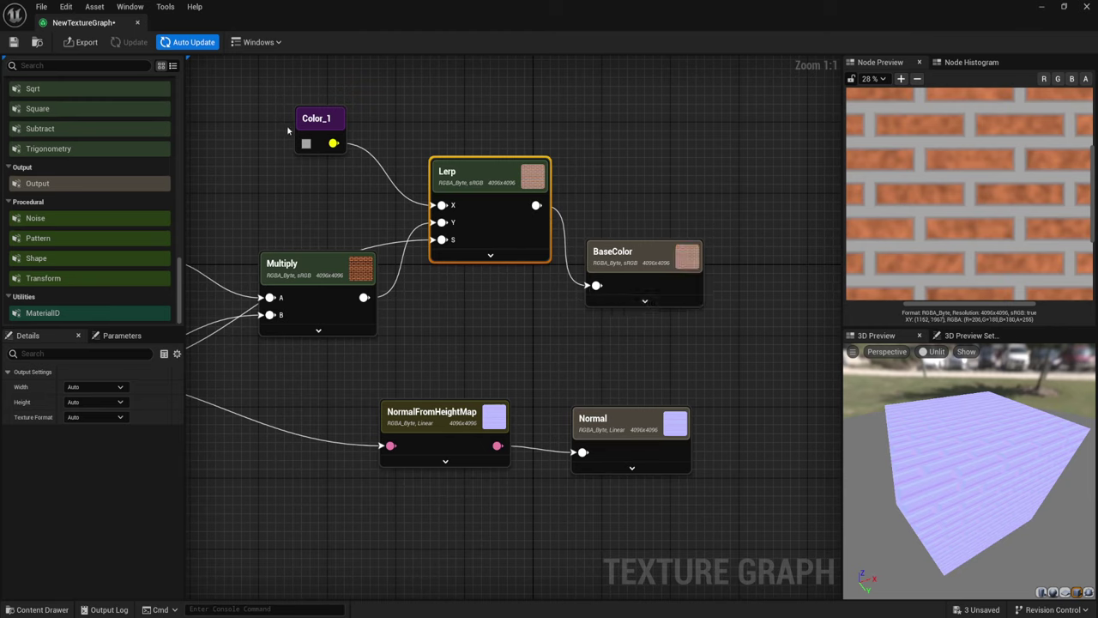
left_click(298, 130)
left_click(95, 372)
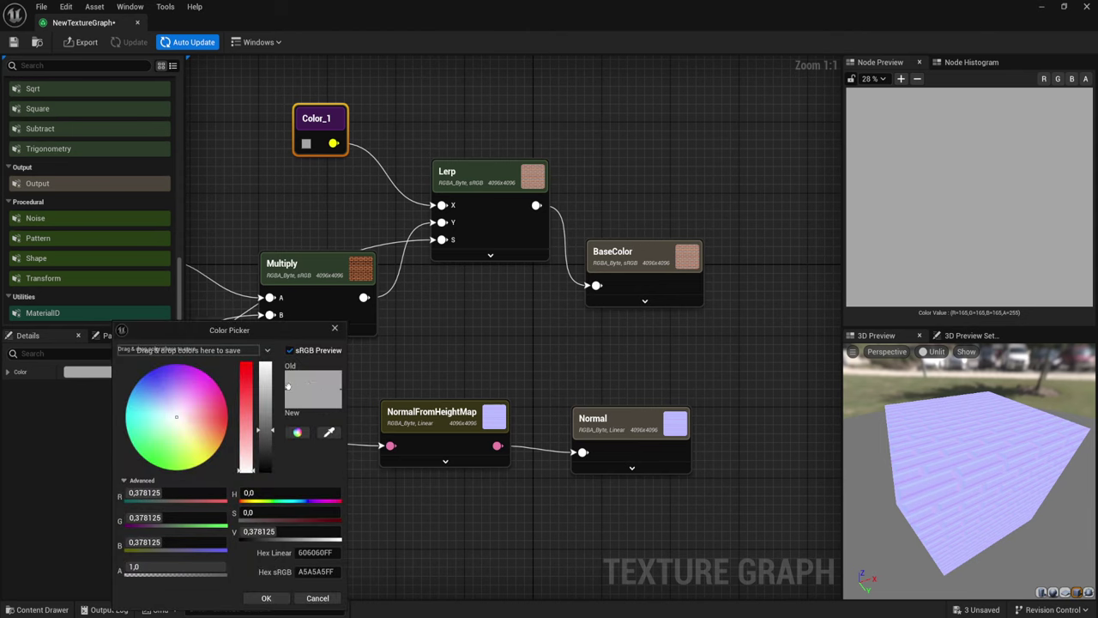
left_click_drag(268, 418, 272, 388)
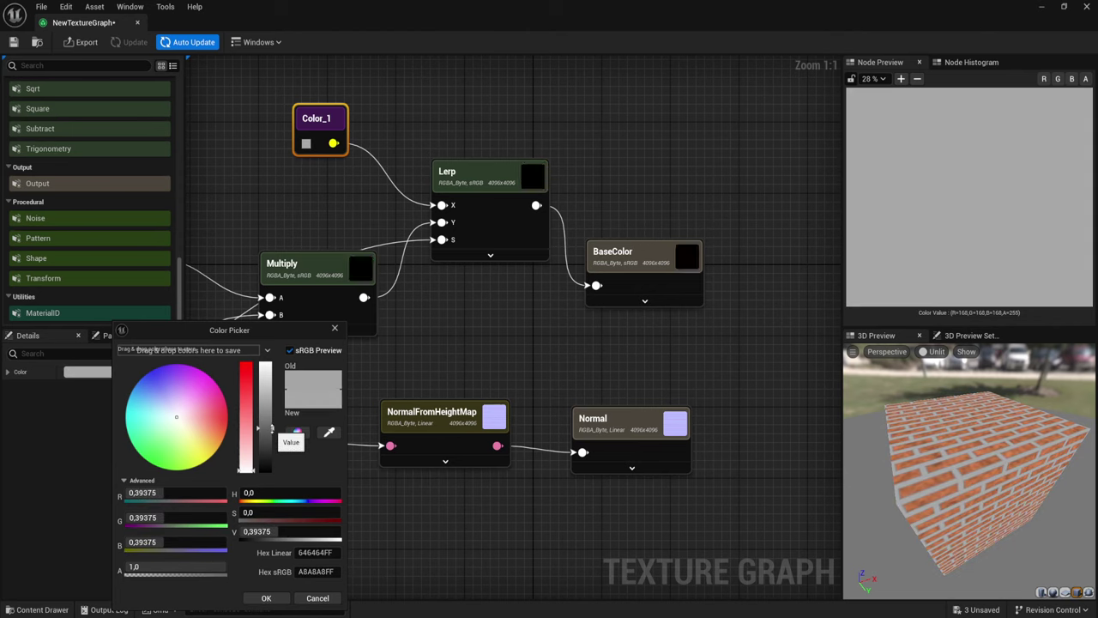
mouse_move(272, 389)
left_mouse_down()
mouse_move(272, 440)
mouse_move(273, 377)
left_mouse_up()
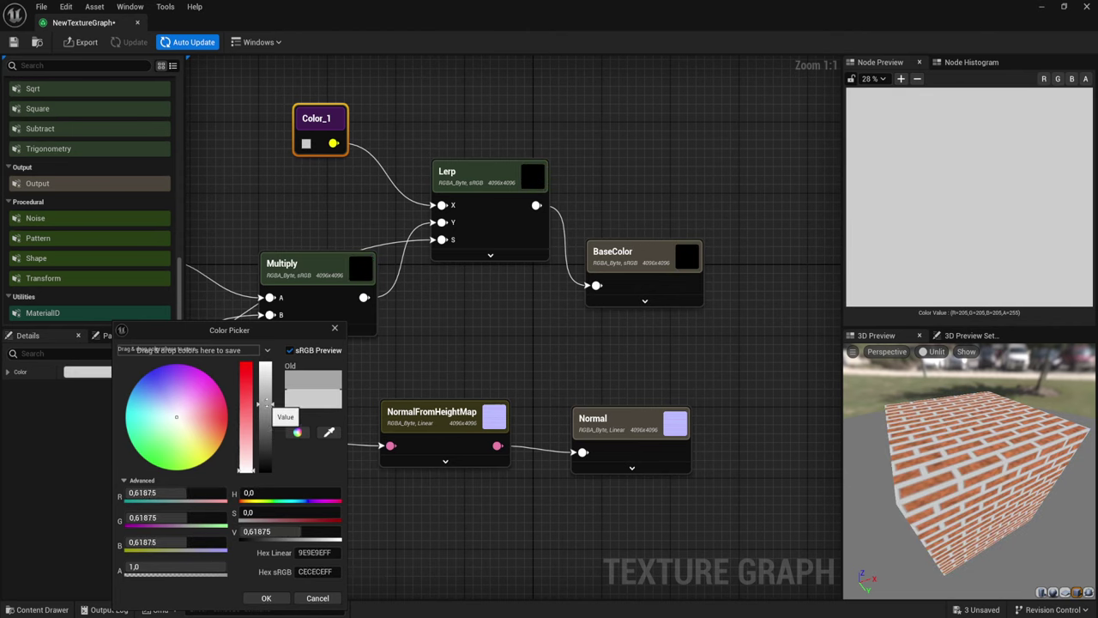
left_click(548, 312)
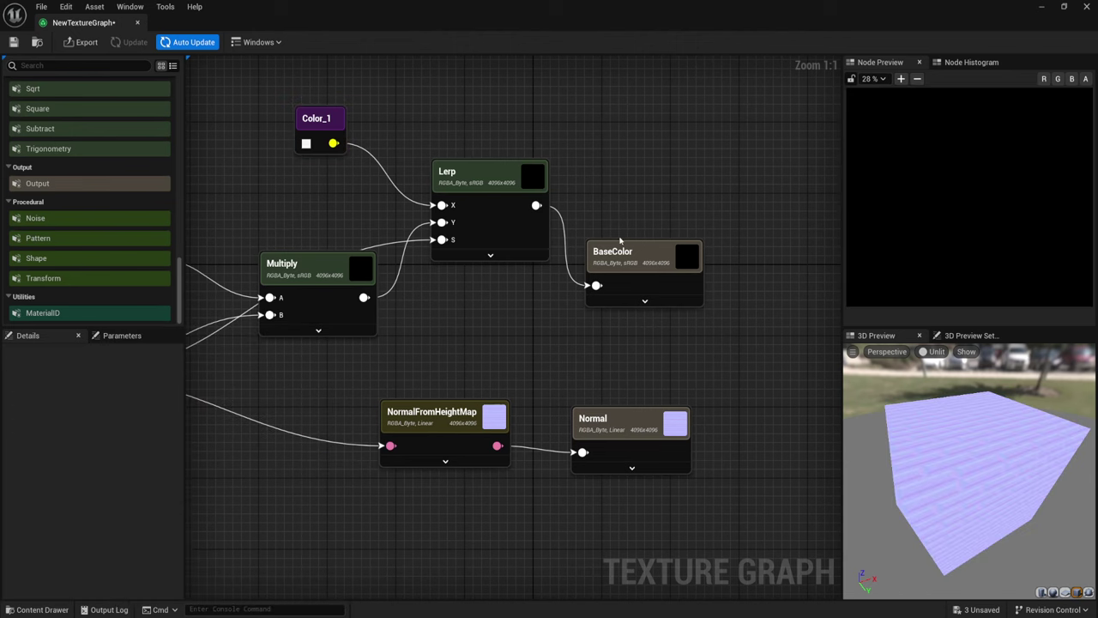
left_click(617, 270)
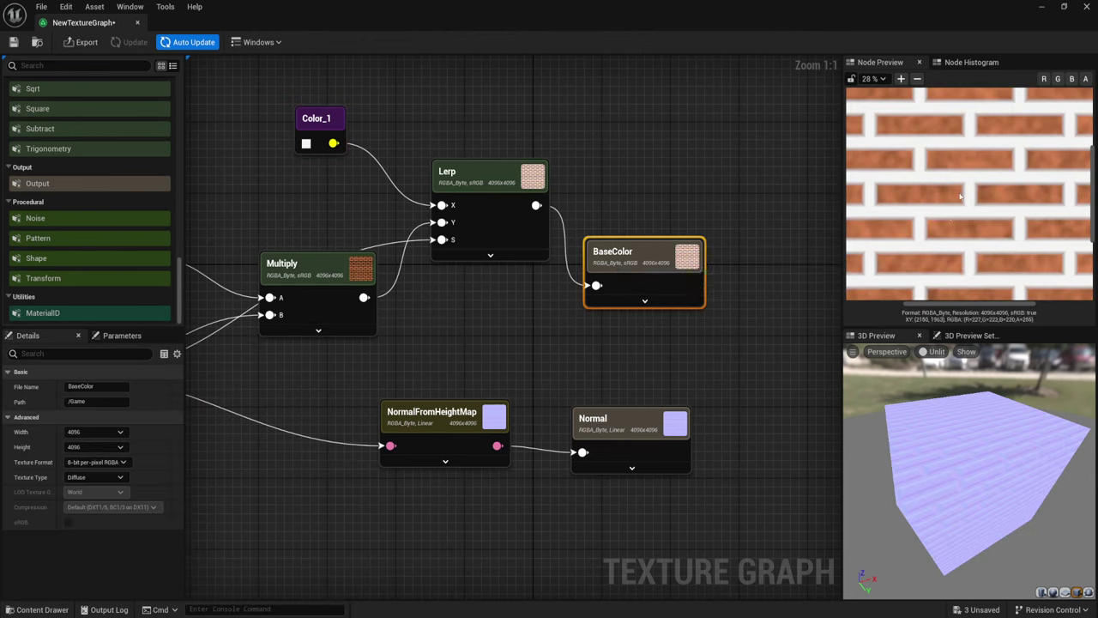
- Darken Color_1 slightly to a 0.711458 grey and preview the grey-mortared bricks
mouse_move(314, 117)
left_mouse_down()
mouse_move(312, 150)
mouse_move(322, 152)
left_mouse_up()
left_click(314, 179)
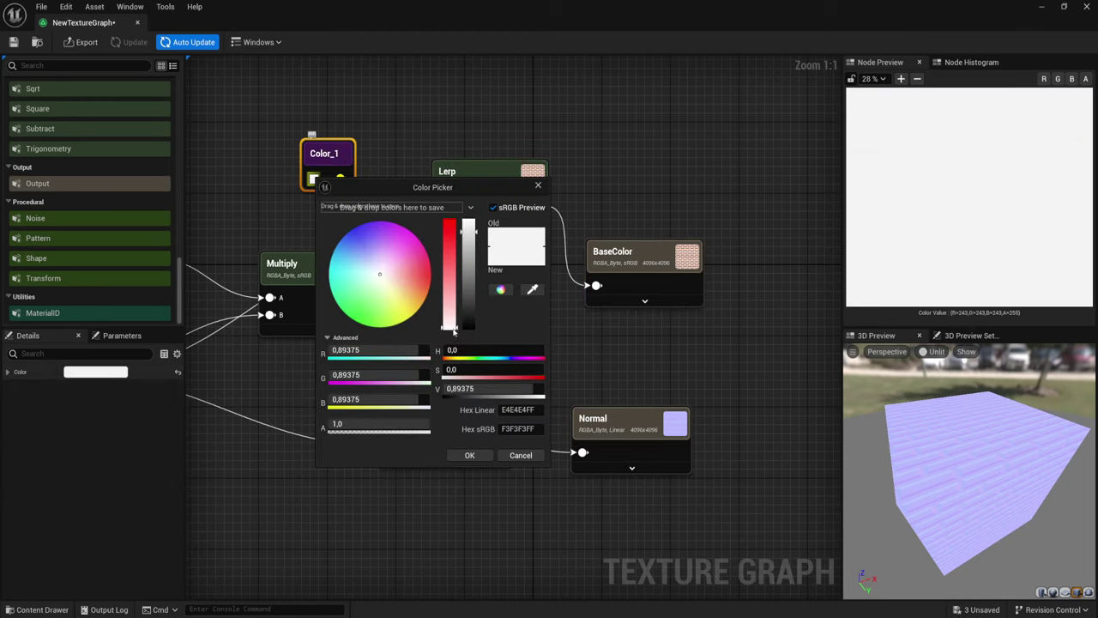
left_click_drag(471, 241, 472, 254)
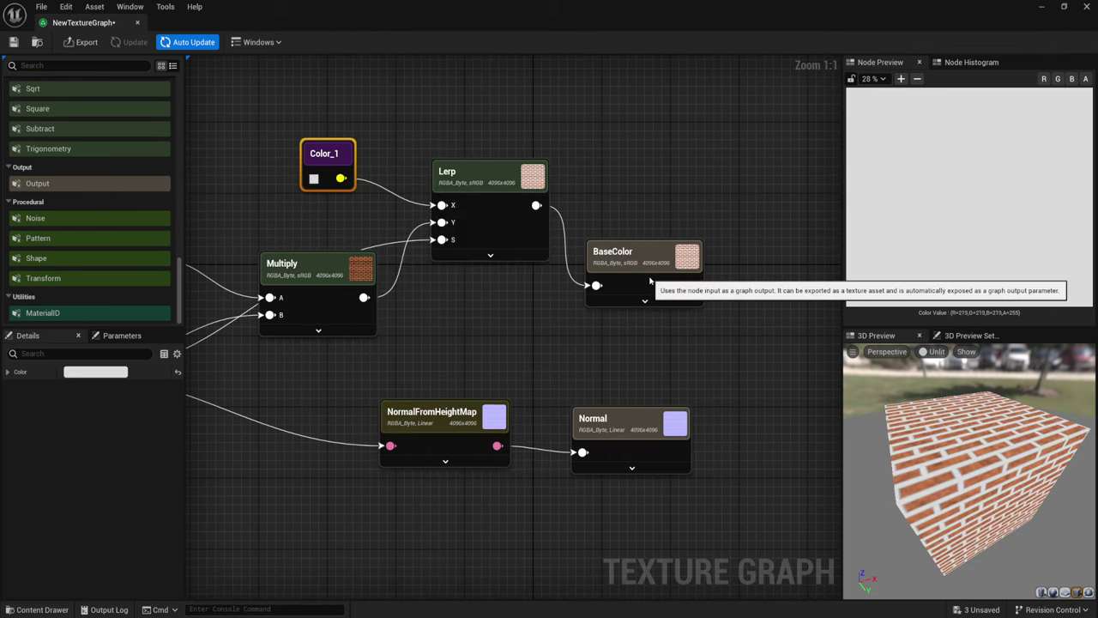
left_click(648, 273)
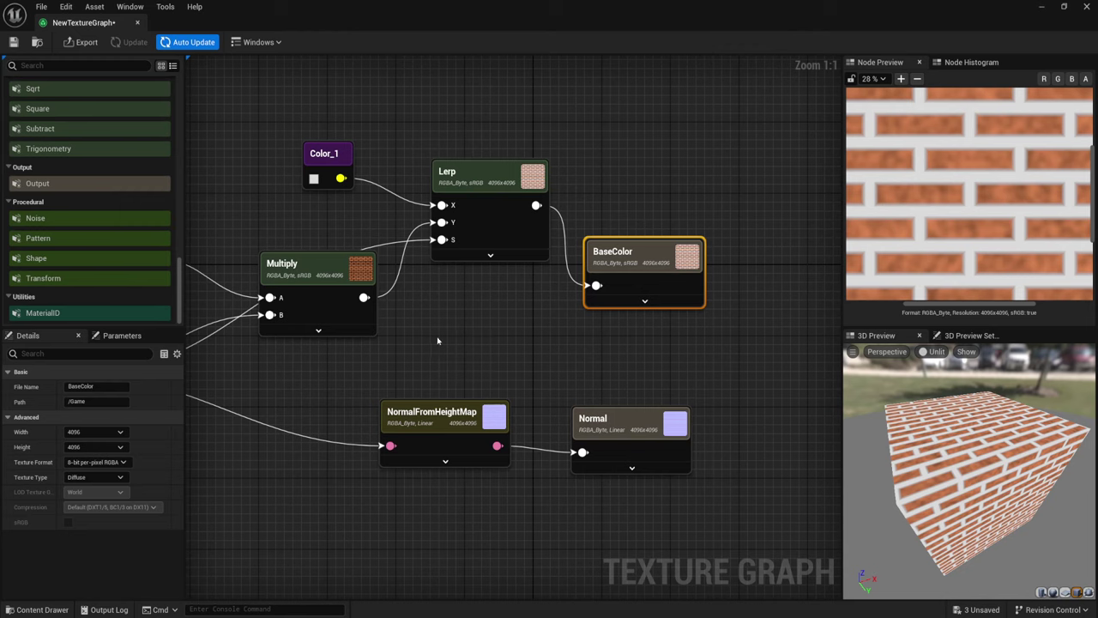
right_click_drag(437, 341, 536, 329)
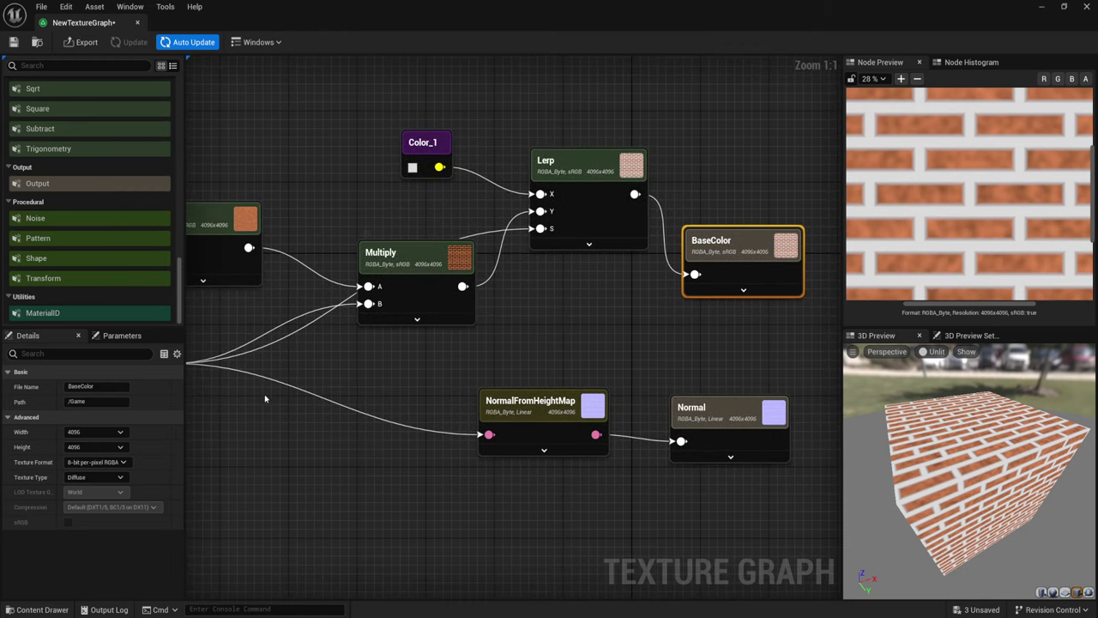
- Reset the Pattern's Spacing Y and Spacing X to the default 0.01
right_click_drag(319, 389, 496, 373)
left_click(347, 353)
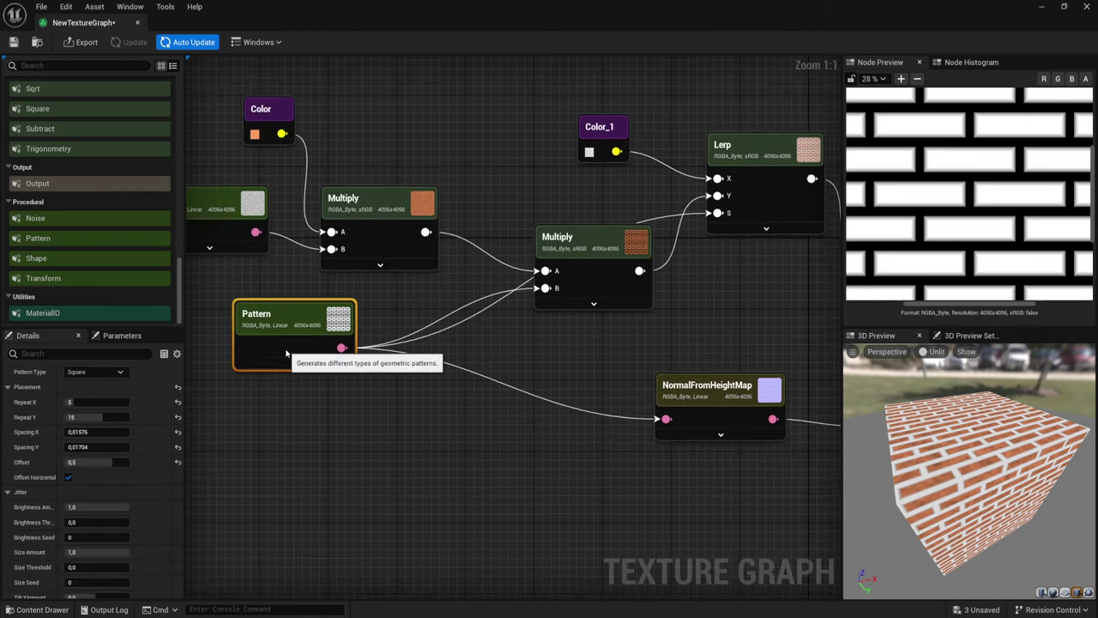
left_click(178, 445)
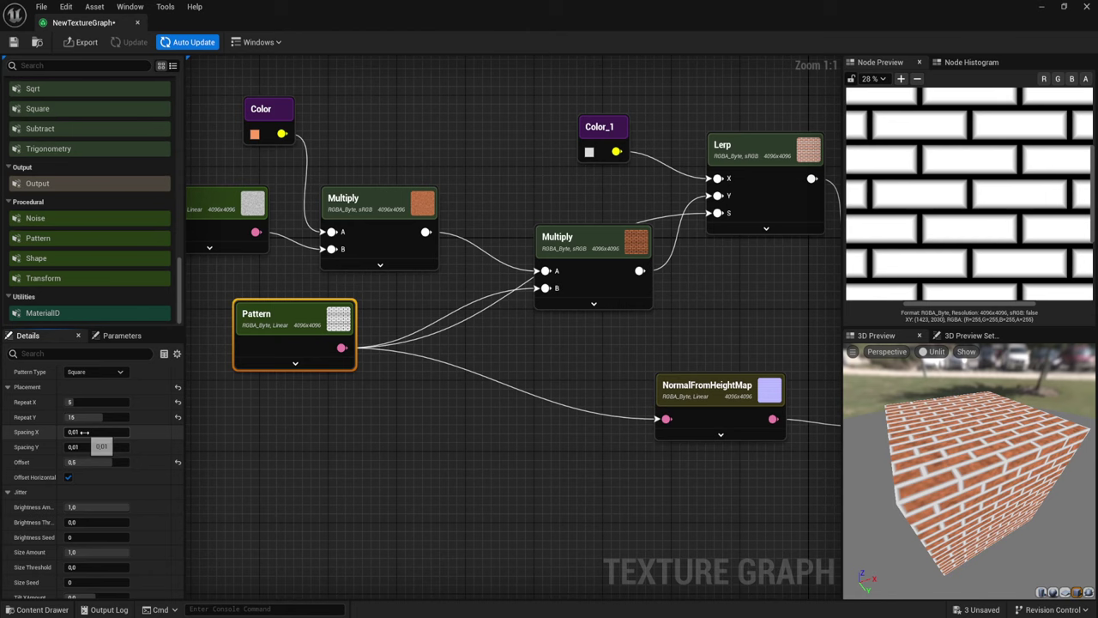
mouse_move(95, 431)
left_mouse_down()
mouse_move(128, 431)
mouse_move(65, 431)
mouse_move(89, 432)
left_mouse_up()
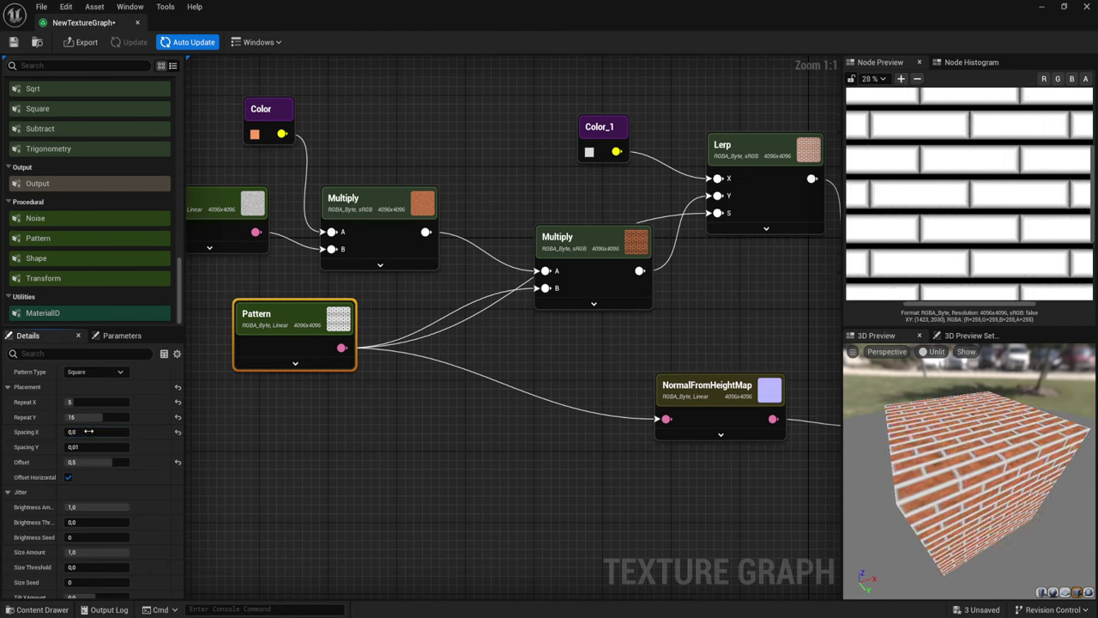
left_click(178, 433)
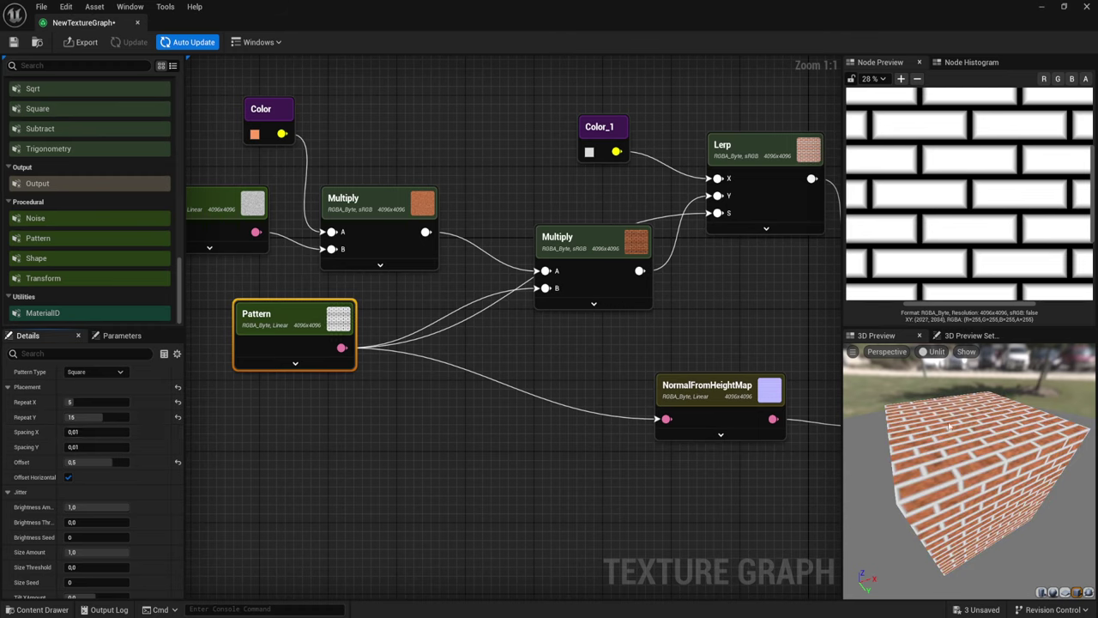
- Lower the Pattern spacing to 0.00616 by 0.00256, checking the thinner mortar on the preview cube
mouse_move(975, 473)
left_mouse_down()
mouse_move(978, 523)
mouse_move(953, 451)
left_mouse_up()
scroll(953, 451, "up", 5)
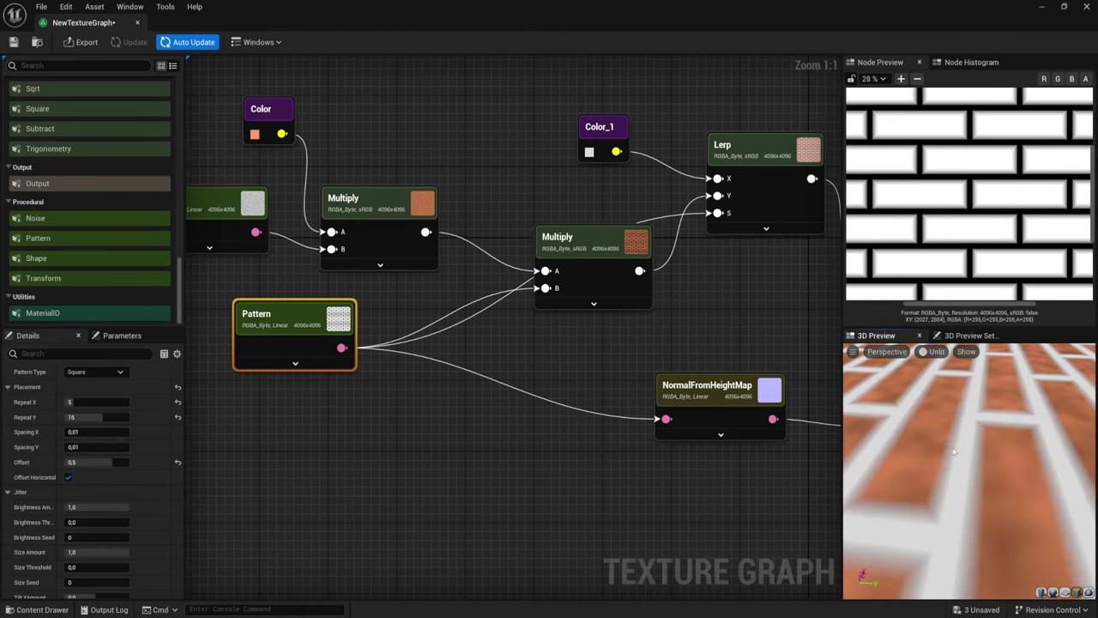
scroll(953, 451, "down", 5)
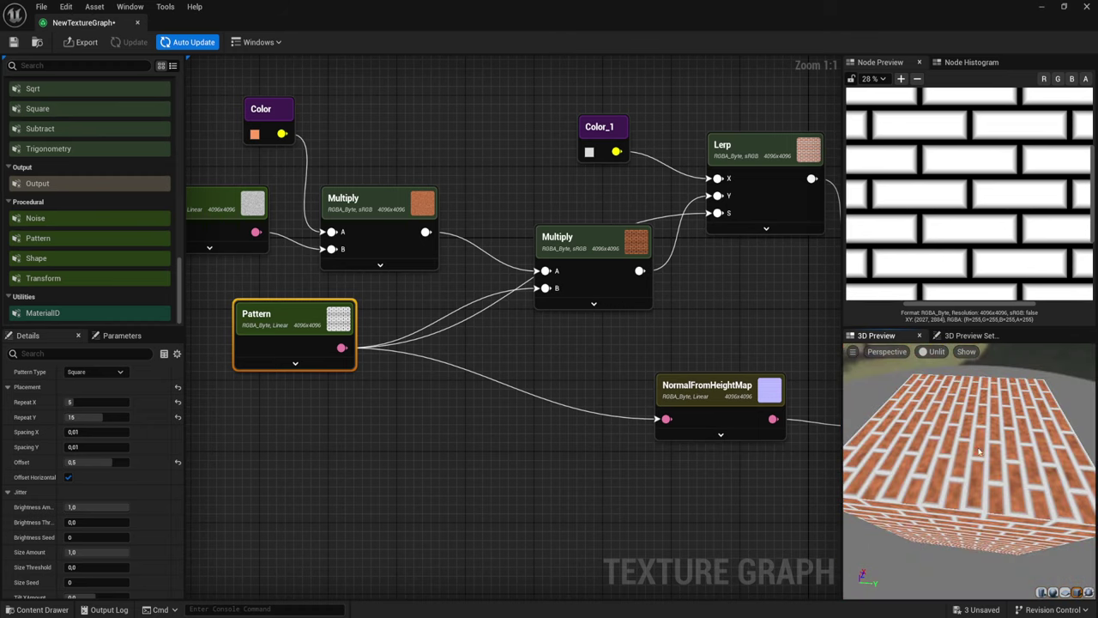
scroll(979, 451, "up", 5)
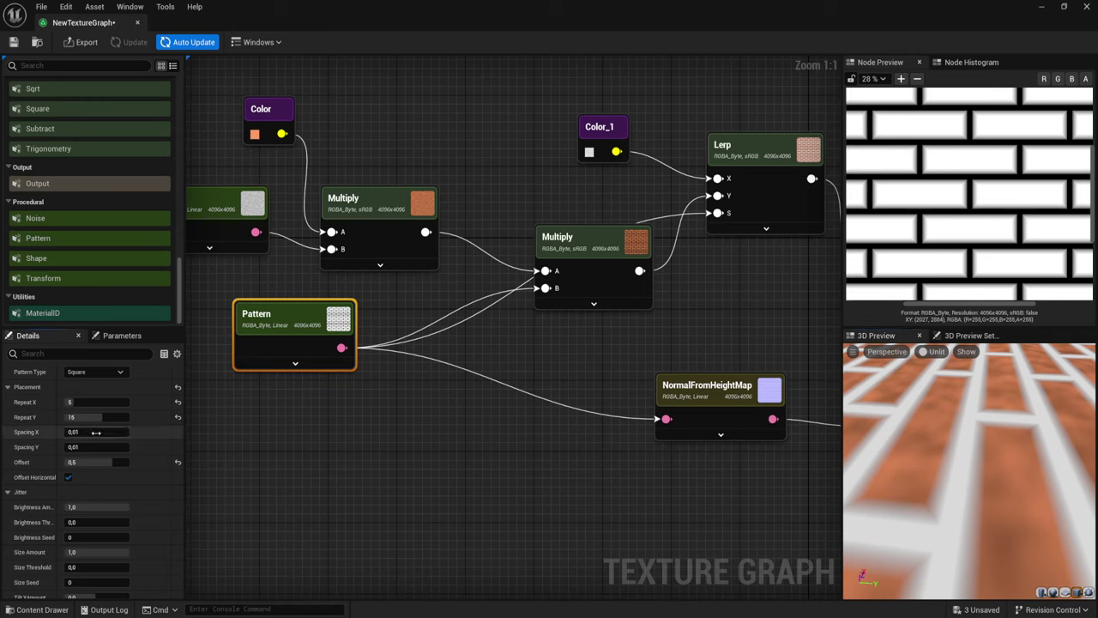
left_click_drag(101, 432, 103, 446)
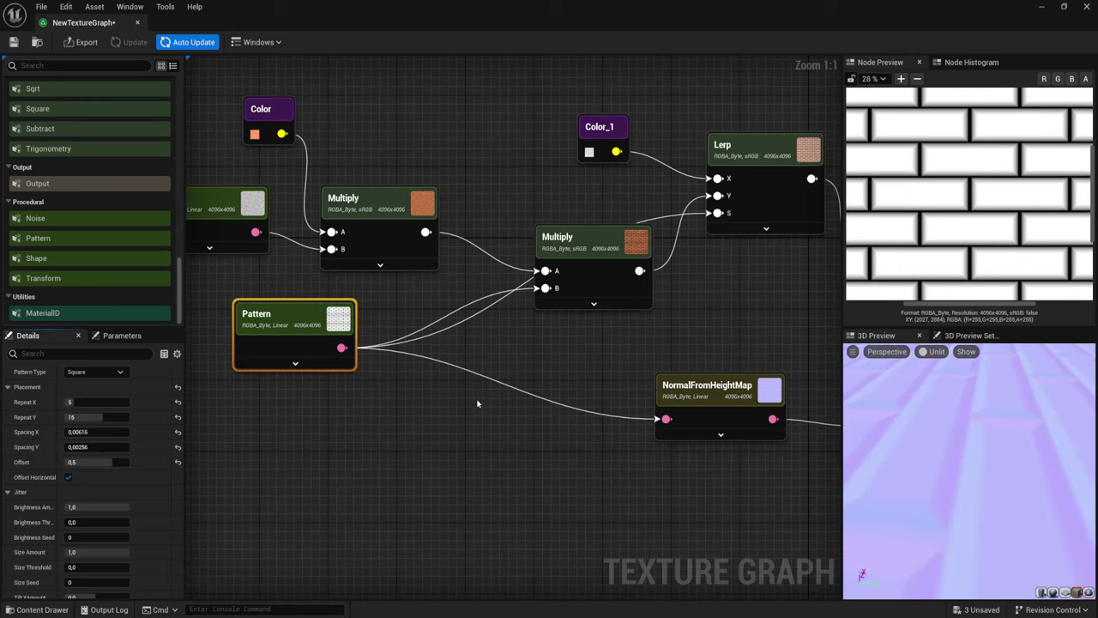
scroll(976, 471, "up", 10)
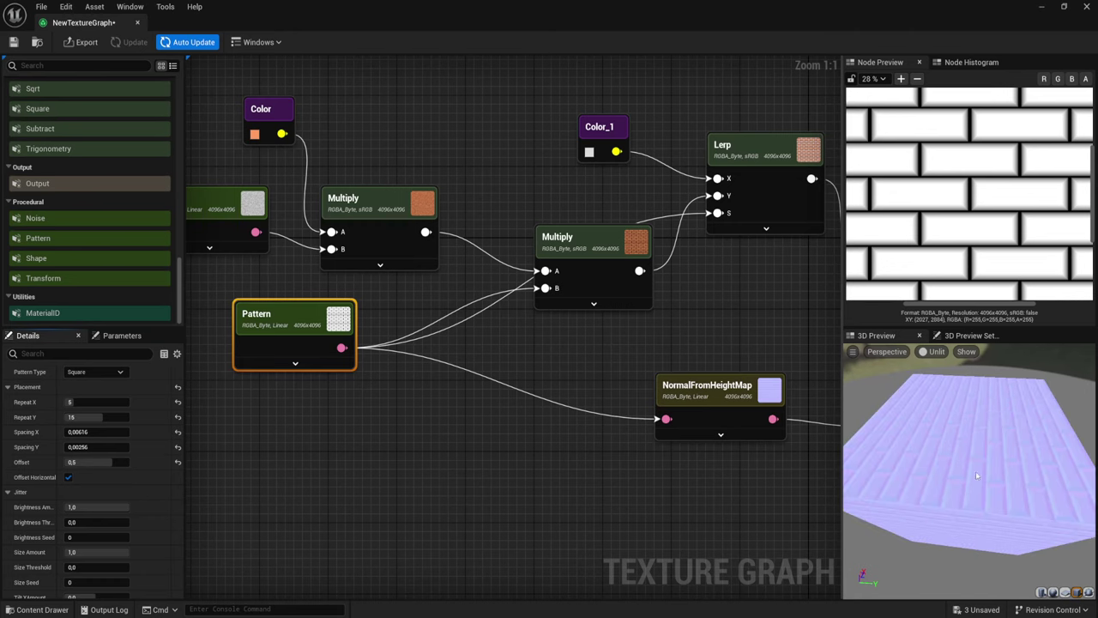
left_click_drag(976, 471, 978, 502)
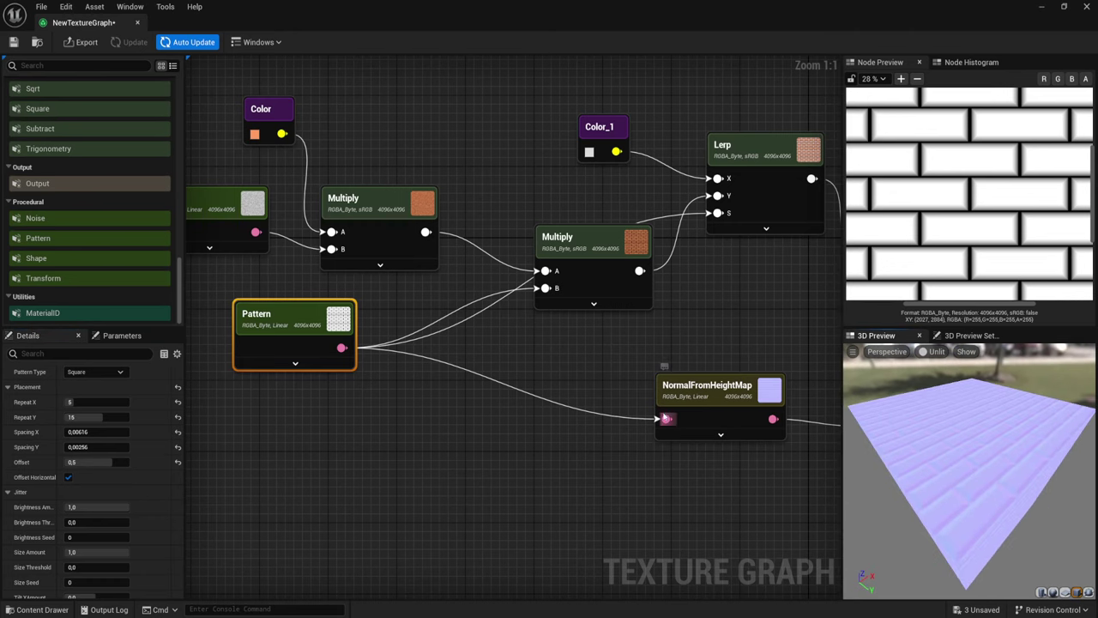
scroll(667, 382, "down", 1)
right_click_drag(738, 346, 579, 324)
- Set the 3D Preview's Material Mapping Source to BaseColor so the cube shows the orange bricks
left_click(739, 236)
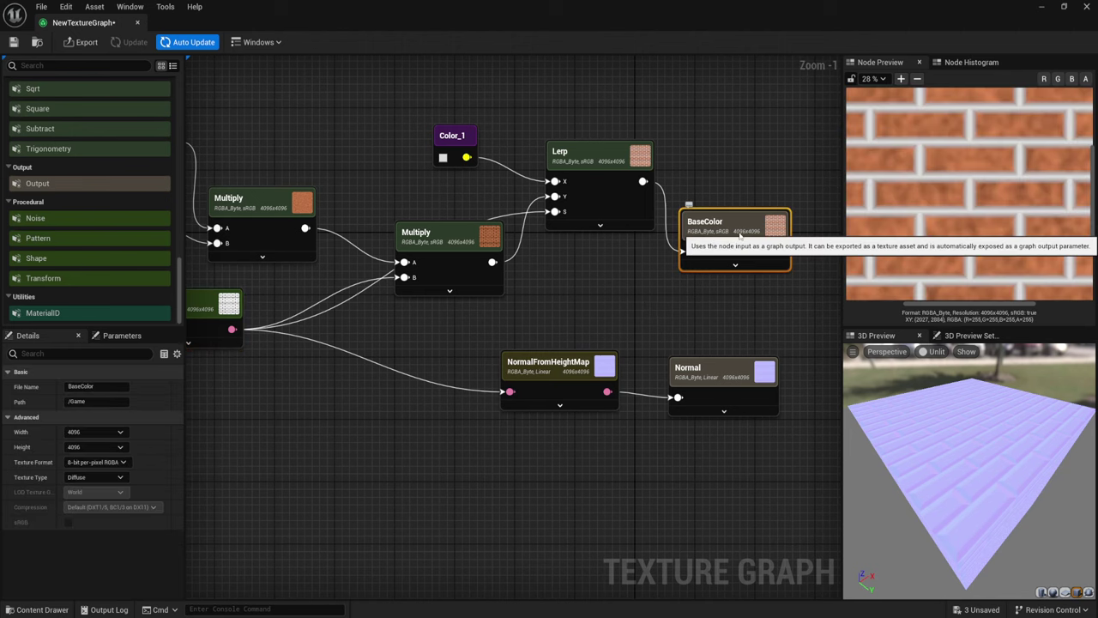
right_click_drag(731, 294, 704, 324)
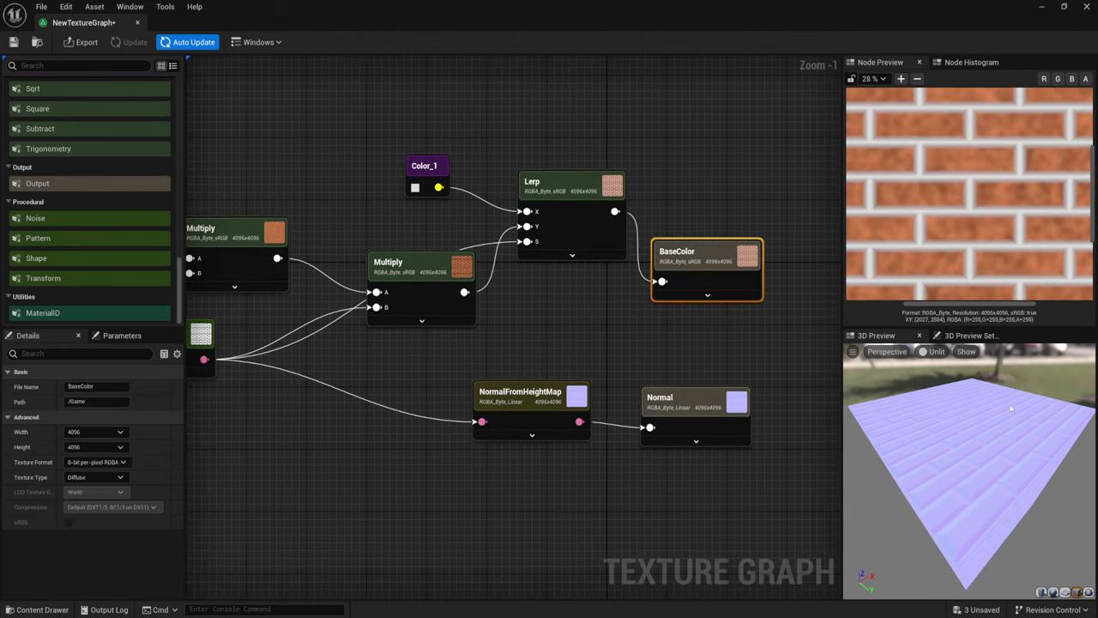
left_click(970, 336)
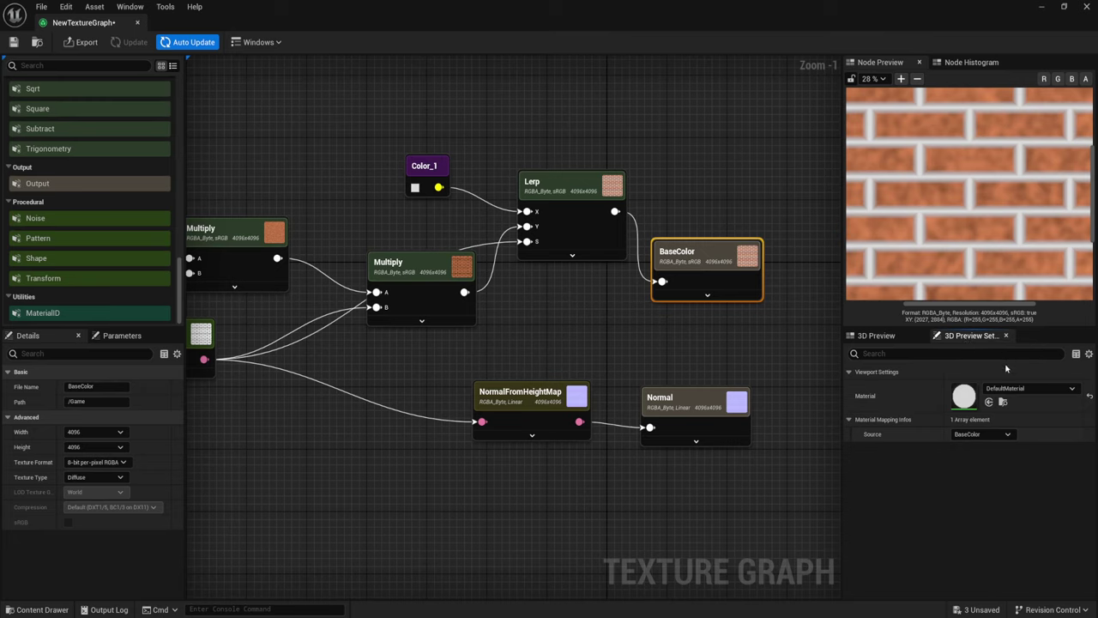
left_click(983, 434)
left_click(978, 456)
left_click(981, 434)
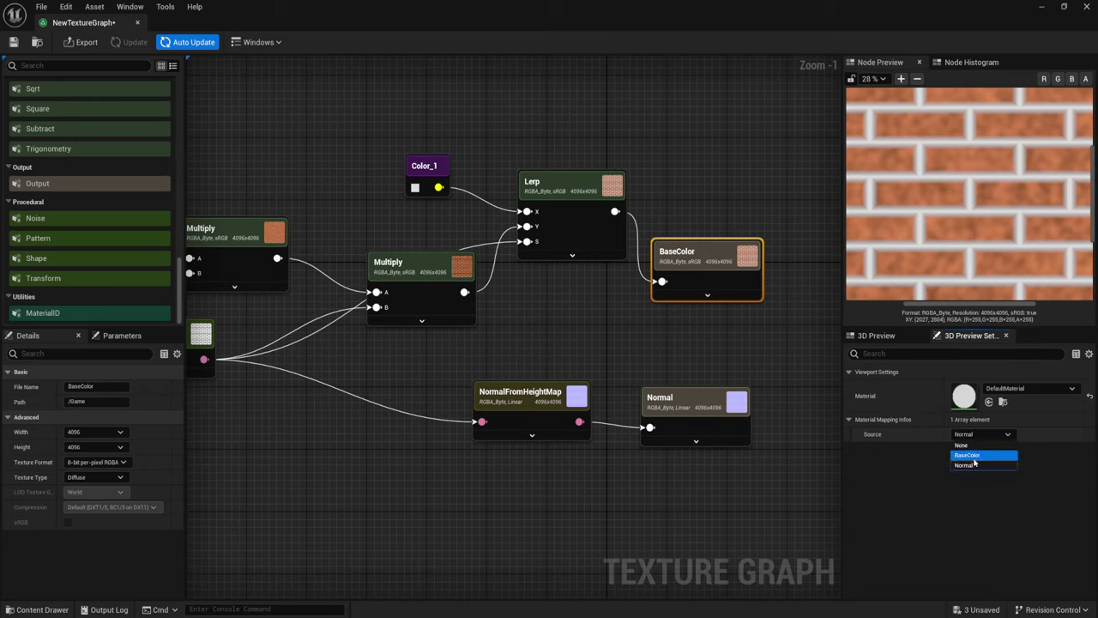
left_click(975, 454)
left_click(870, 335)
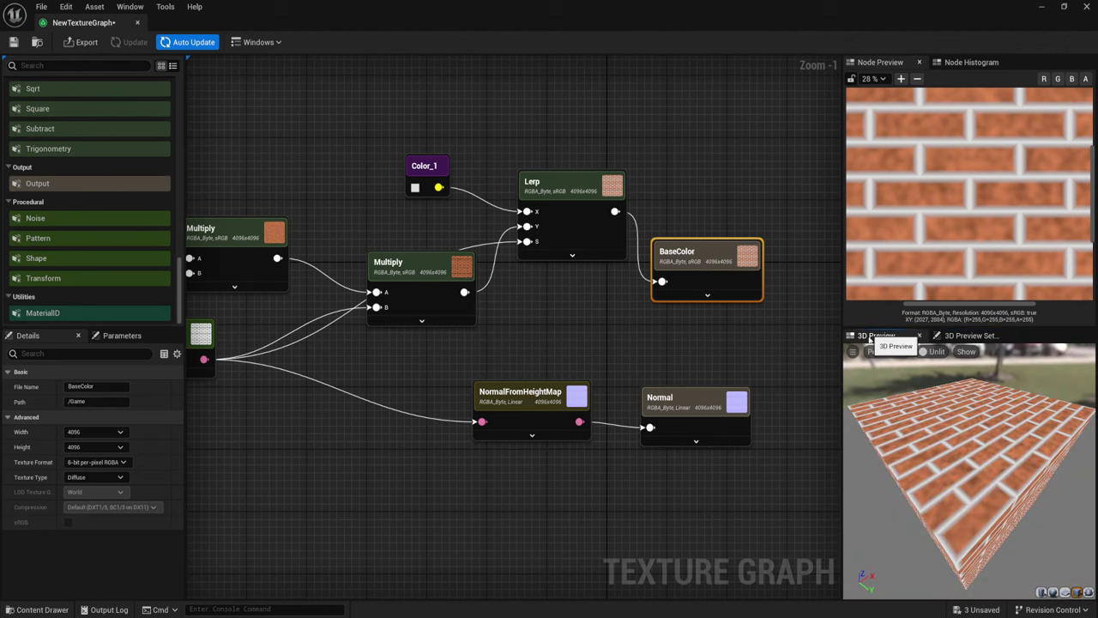
left_click(591, 339)
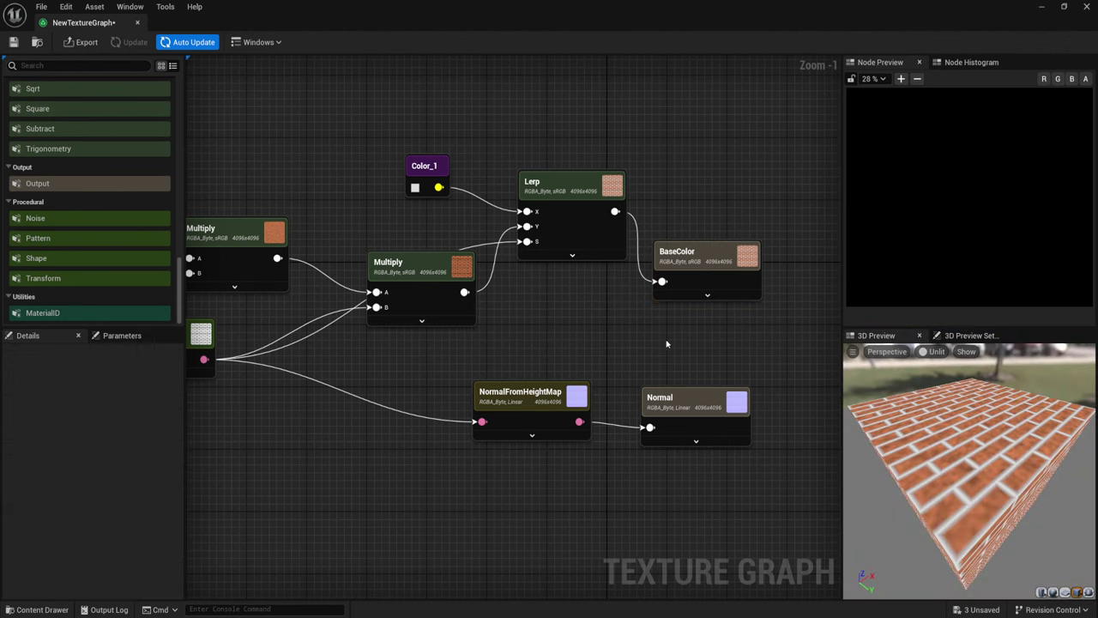
key("Home")
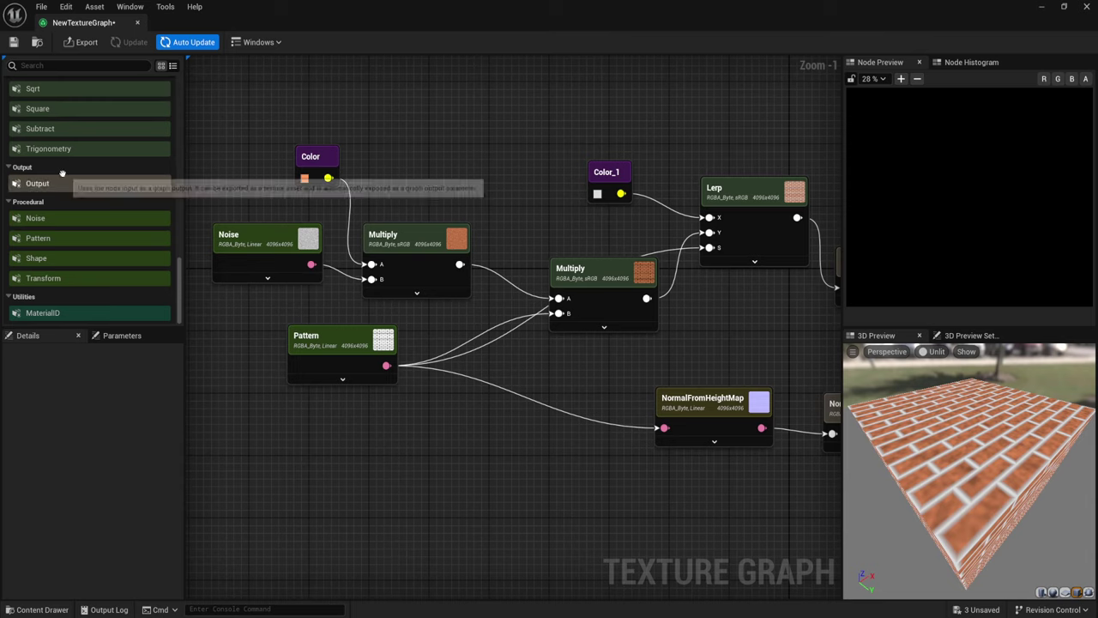
- Add a Threshold node between the Pattern and NormalFromHeightMap
scroll(67, 169, "up", 5)
scroll(67, 169, "up", 3)
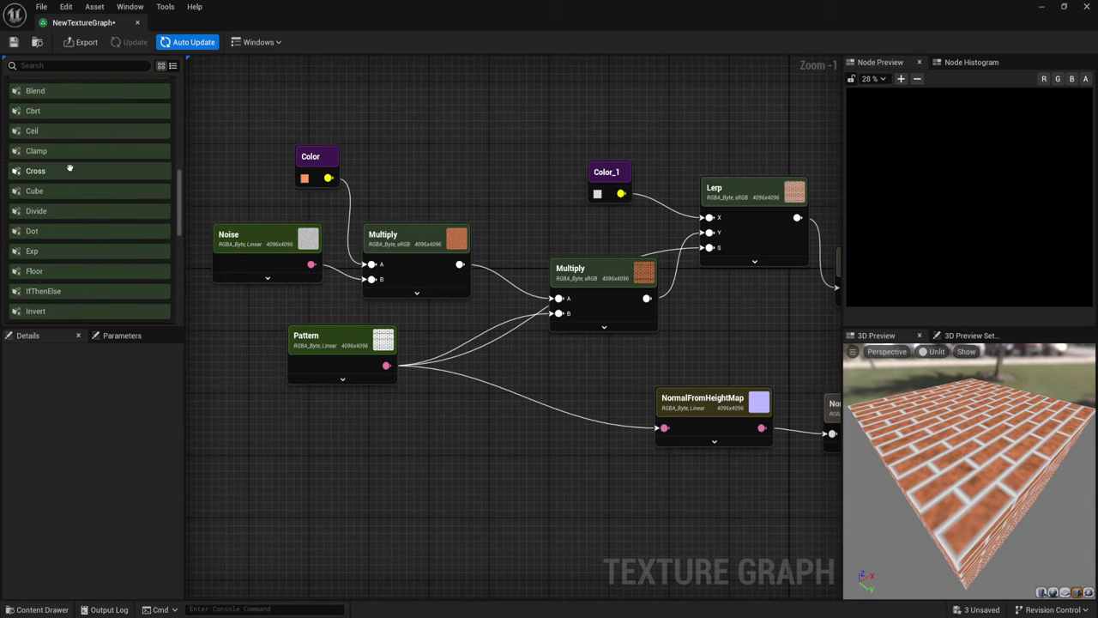
scroll(67, 169, "up", 3)
scroll(69, 167, "up", 2)
scroll(69, 167, "up", 2)
scroll(70, 167, "up", 2)
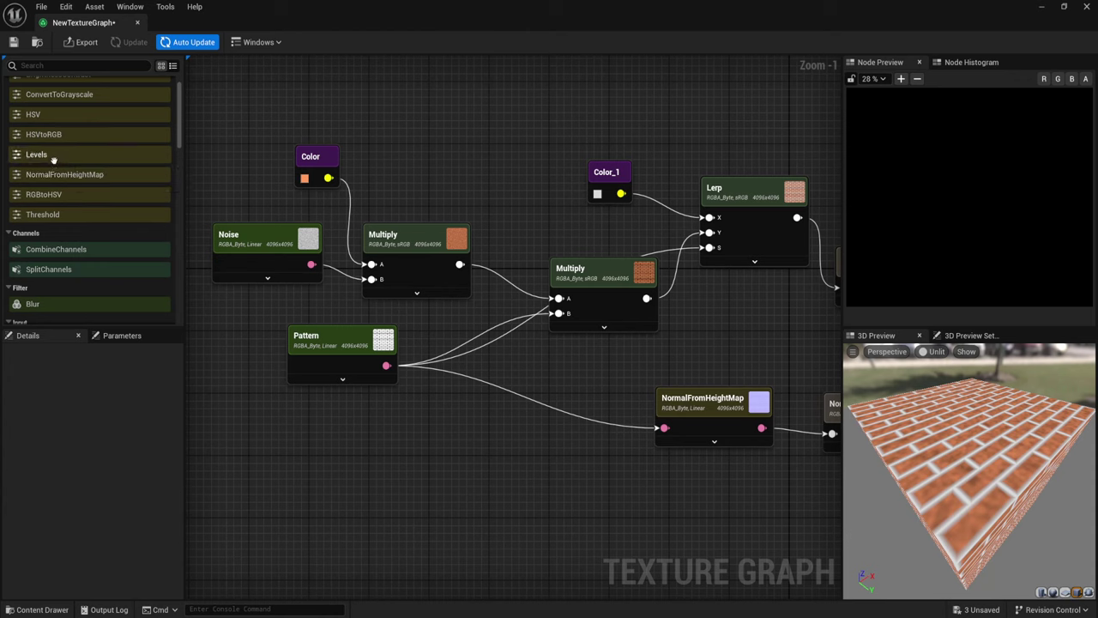
left_click_drag(47, 214, 503, 367)
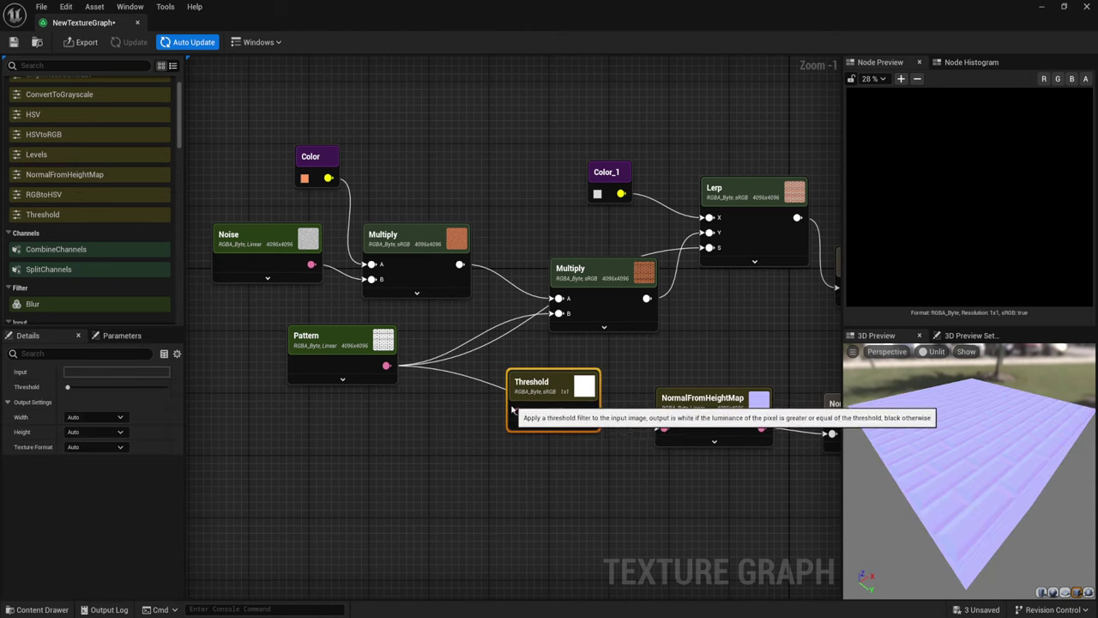
left_click_drag(518, 411, 386, 365)
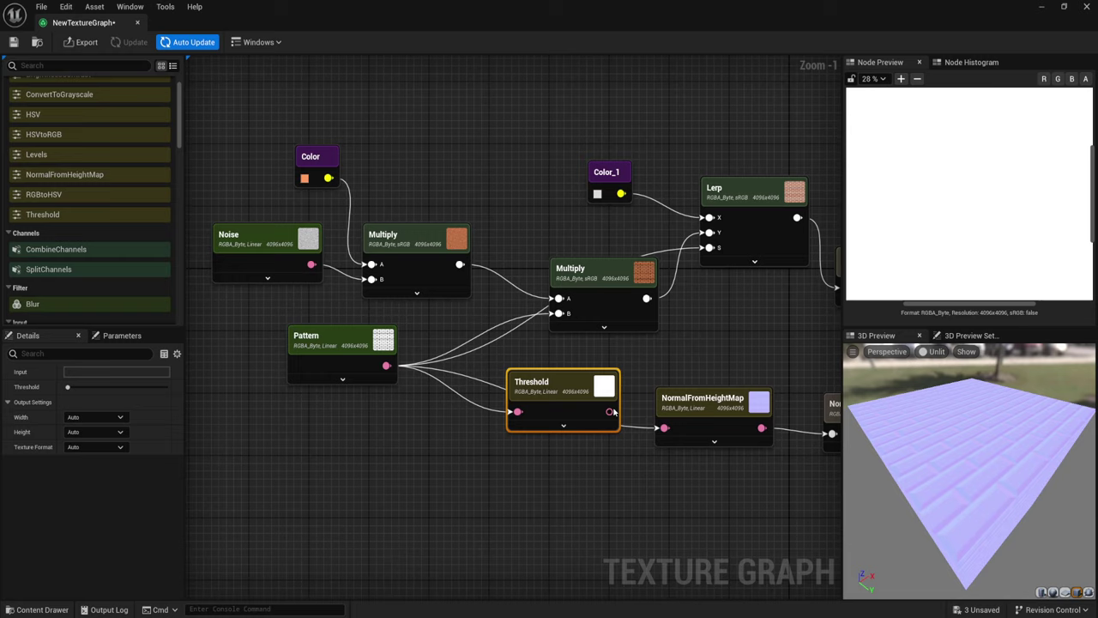
left_click_drag(608, 412, 665, 427)
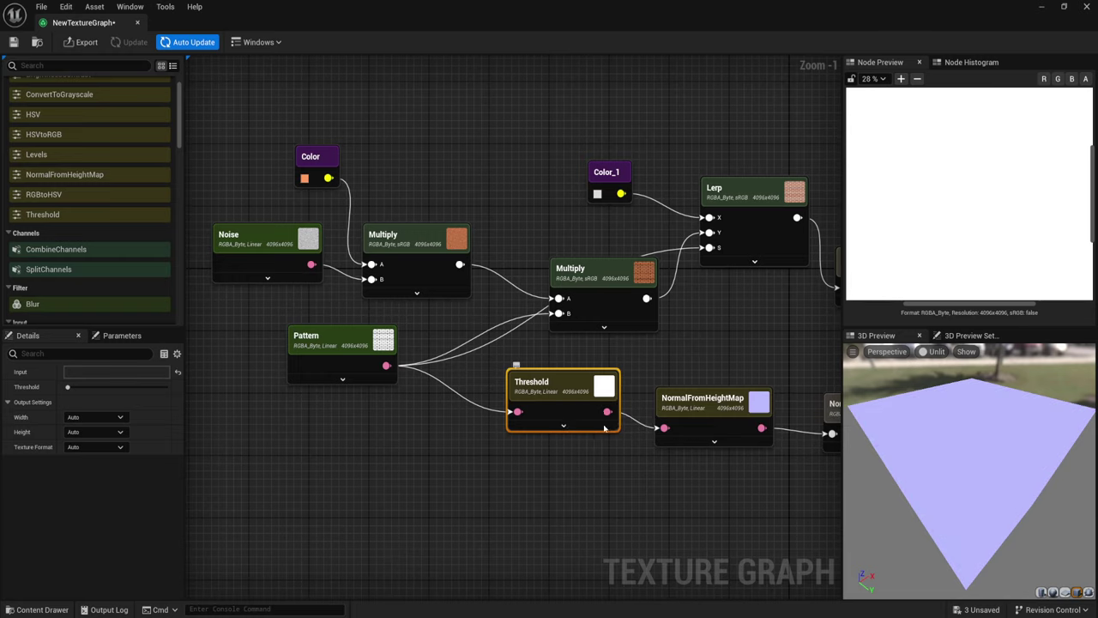
- Set the Threshold value to 0.168 and its output size to 4096 × 4096
left_click(565, 428)
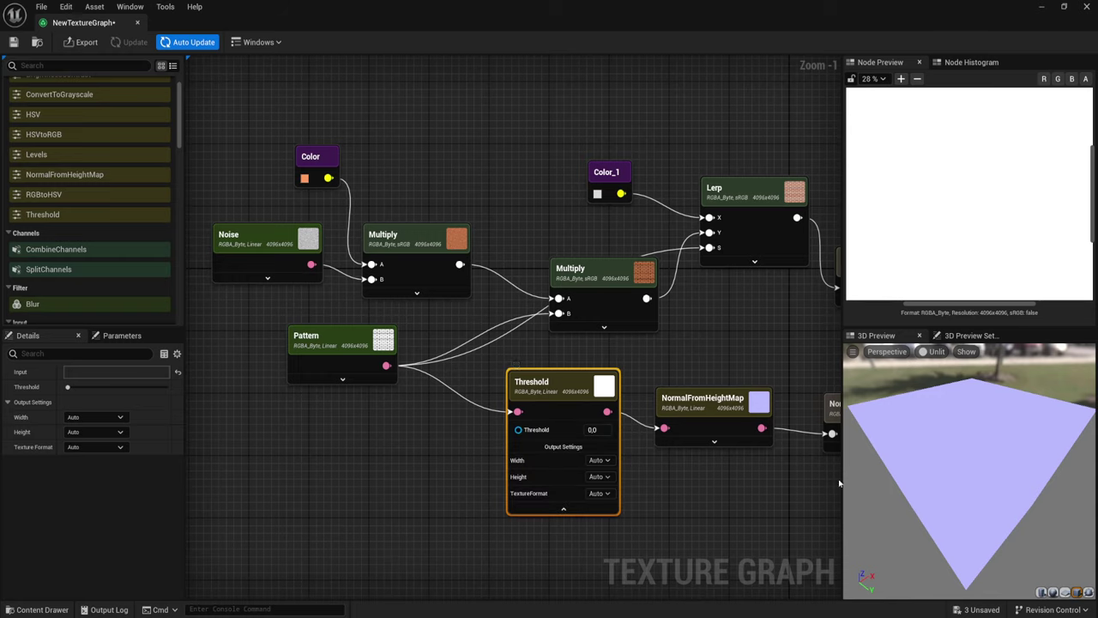
left_click_drag(915, 446, 911, 461)
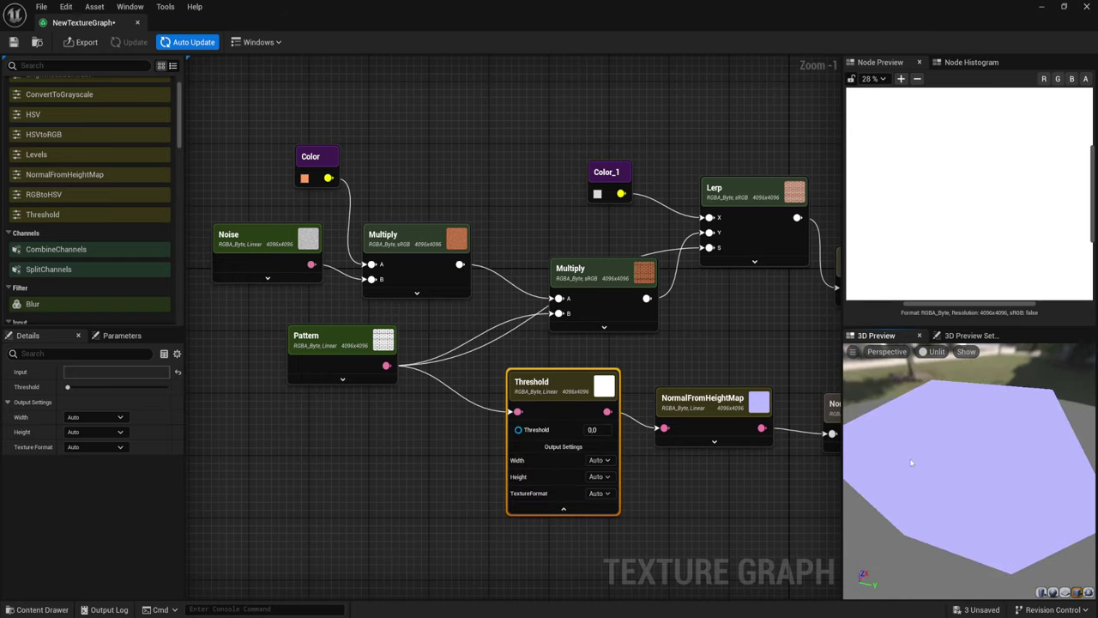
left_click_drag(558, 429, 516, 365)
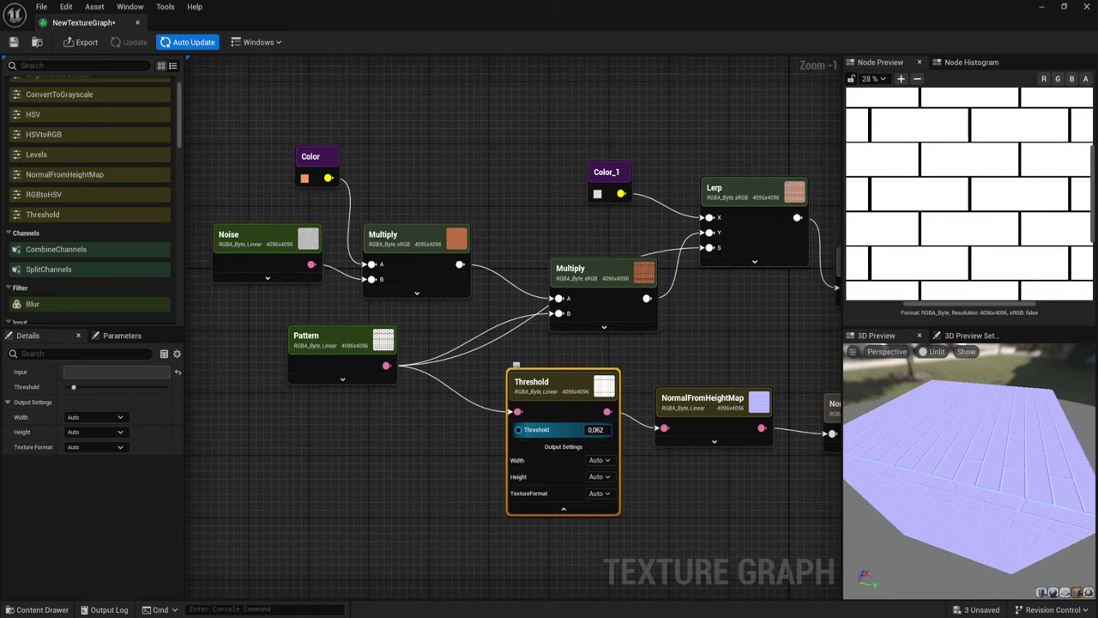
left_click_drag(515, 365, 516, 364)
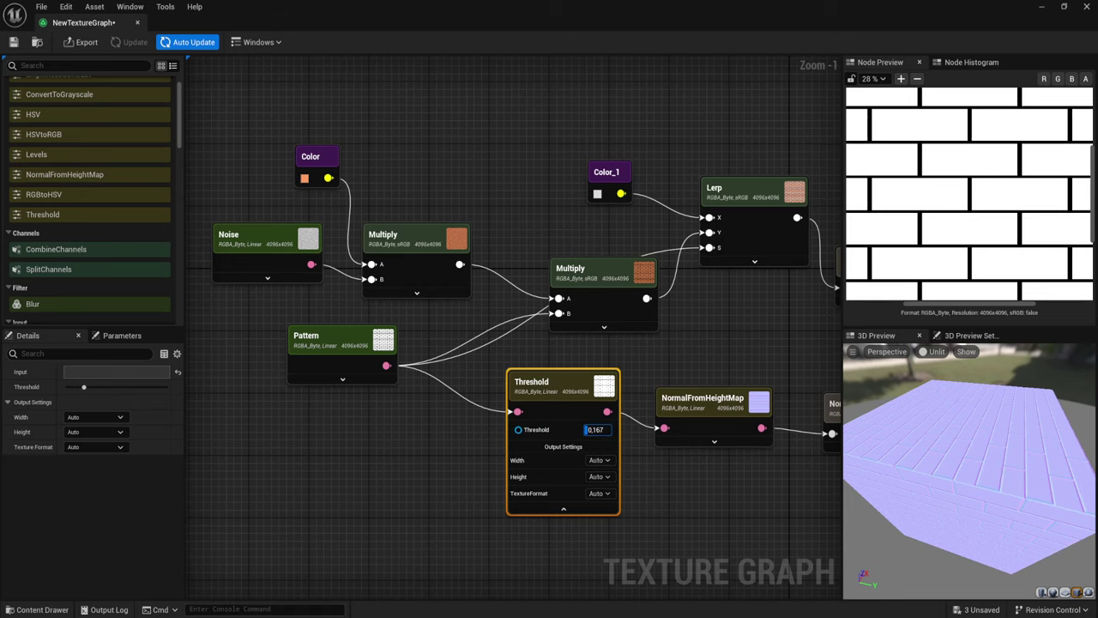
scroll(993, 453, "up", 5)
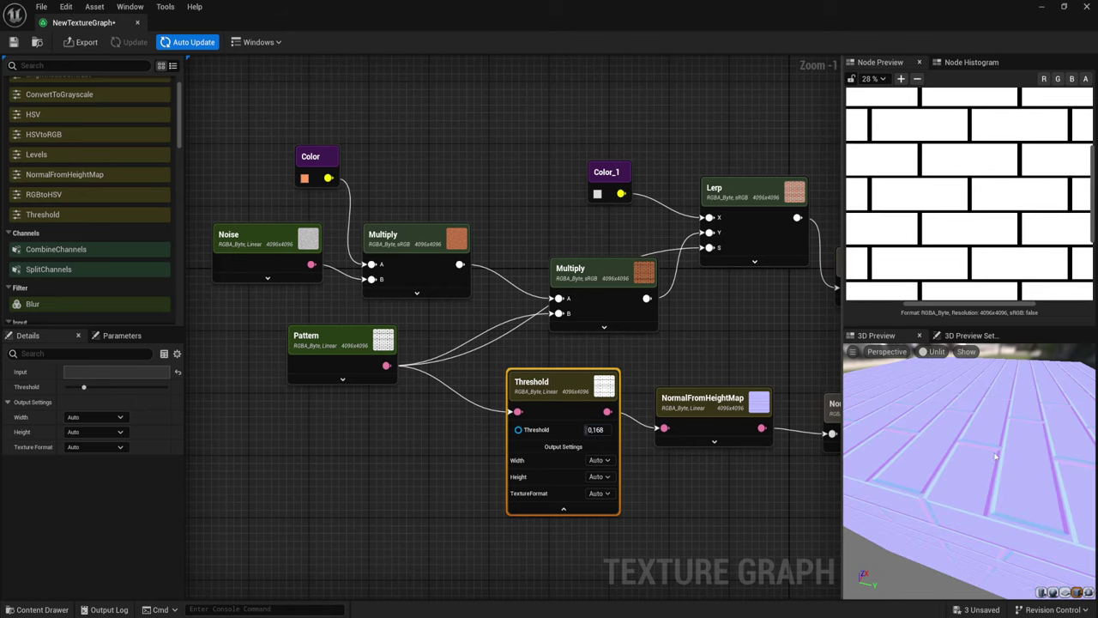
left_click_drag(993, 453, 1030, 446)
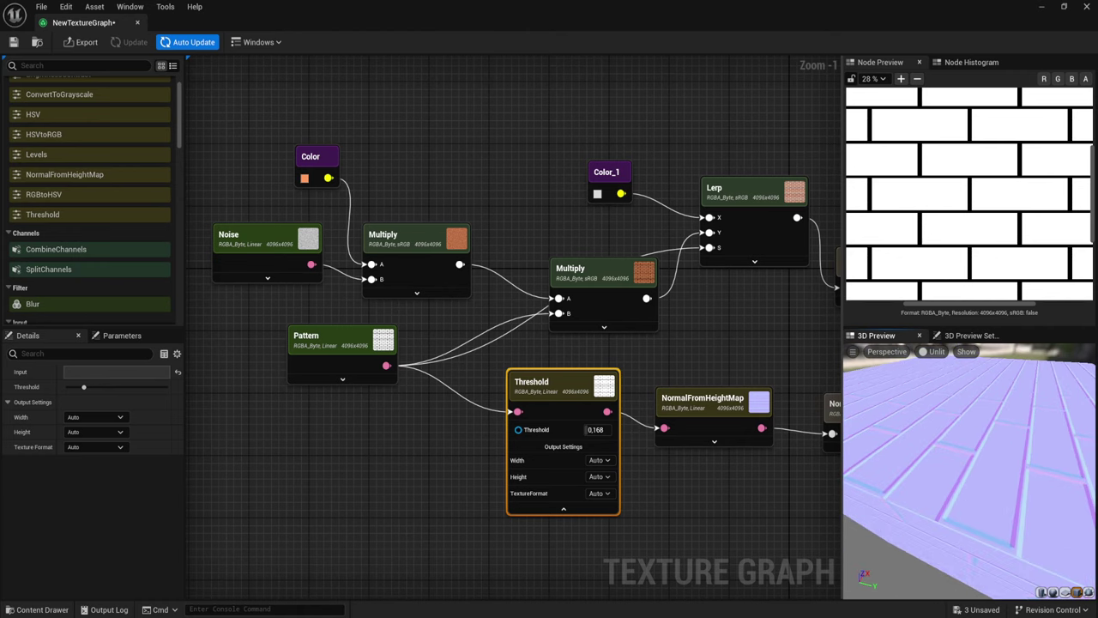
left_click(599, 460)
left_click(607, 537)
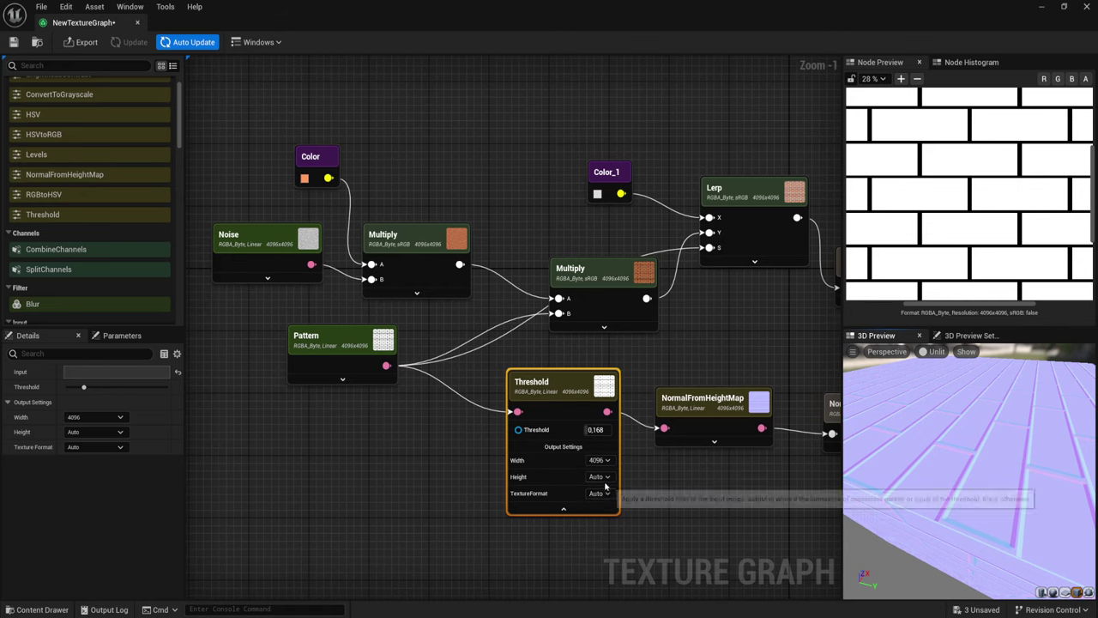
left_click(599, 476)
left_click(608, 552)
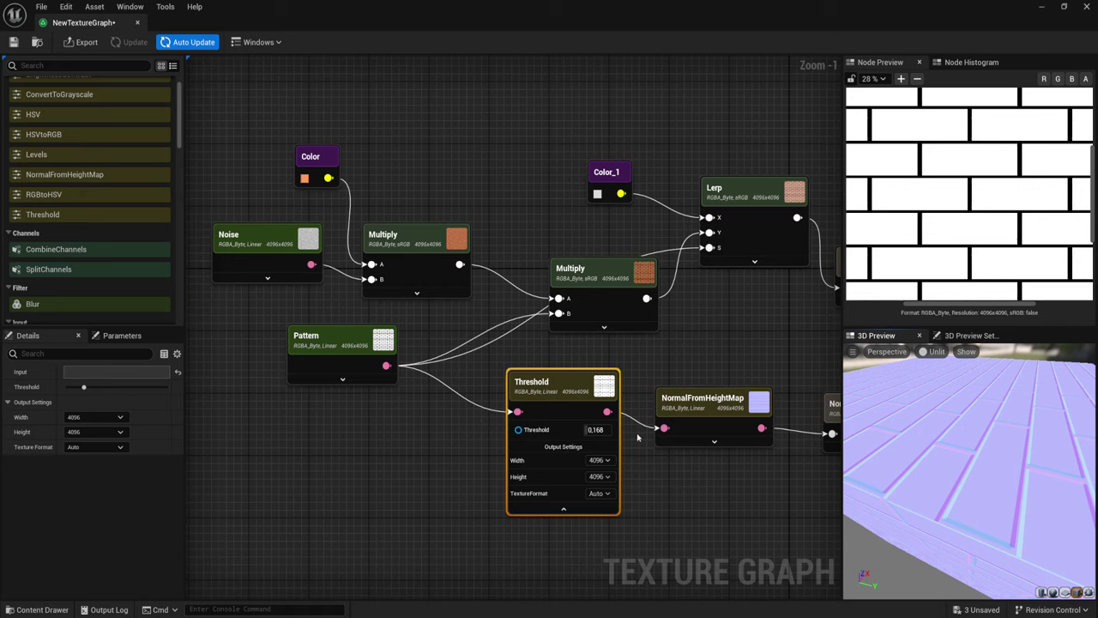
left_click(714, 440)
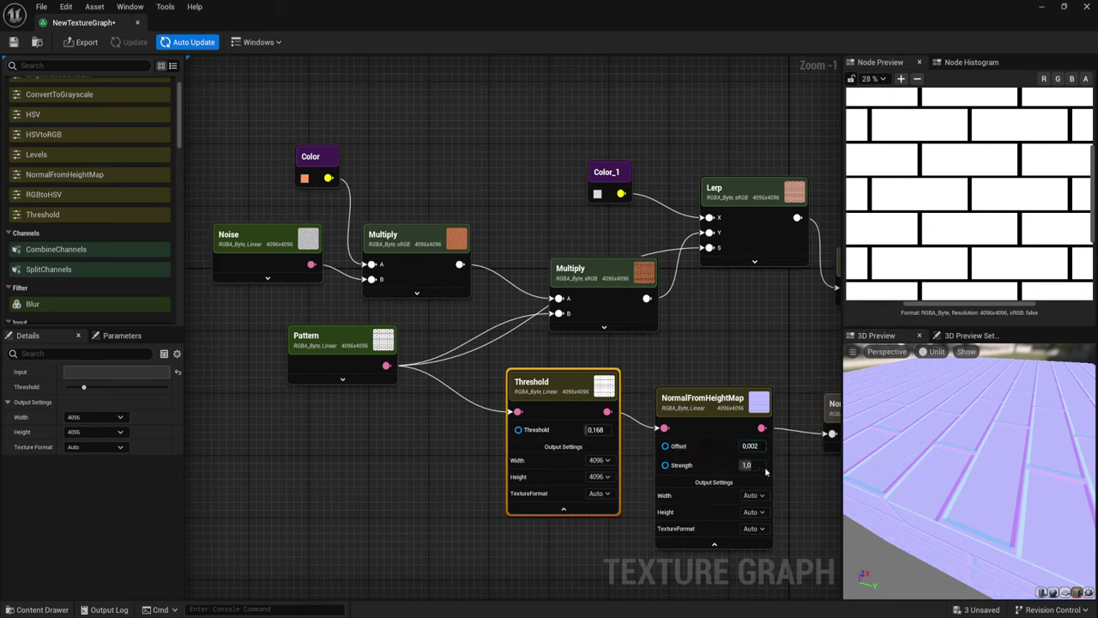
- Set NormalFromHeightMap Strength to about 1.874, orbiting the preview to check the brick relief
mouse_move(746, 464)
left_mouse_down()
mouse_move(764, 464)
mouse_move(739, 464)
left_mouse_up()
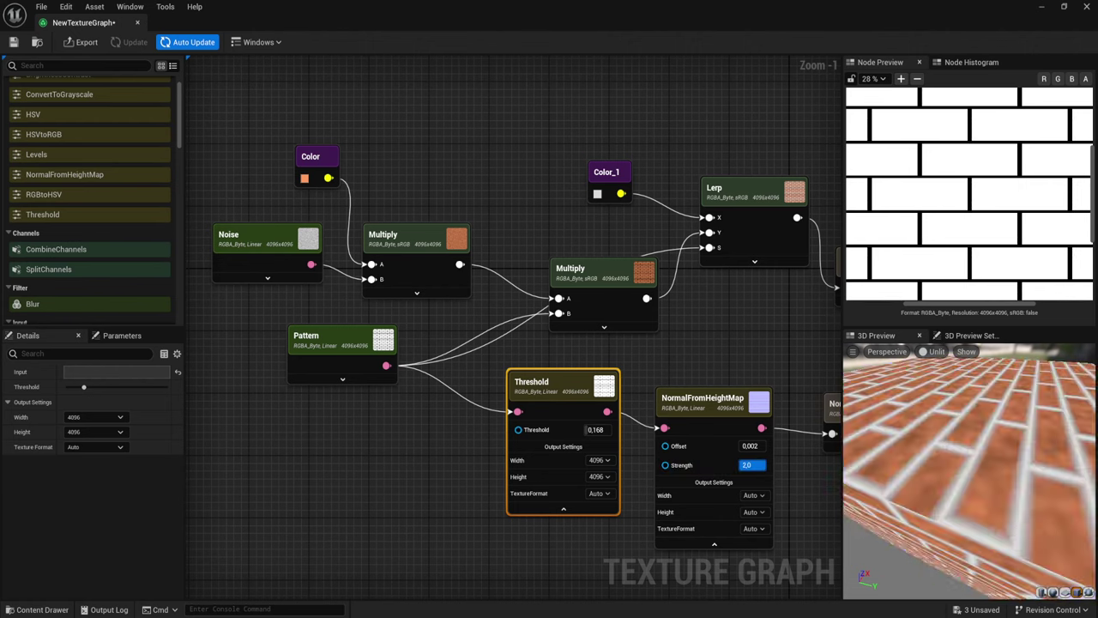
left_click(748, 464)
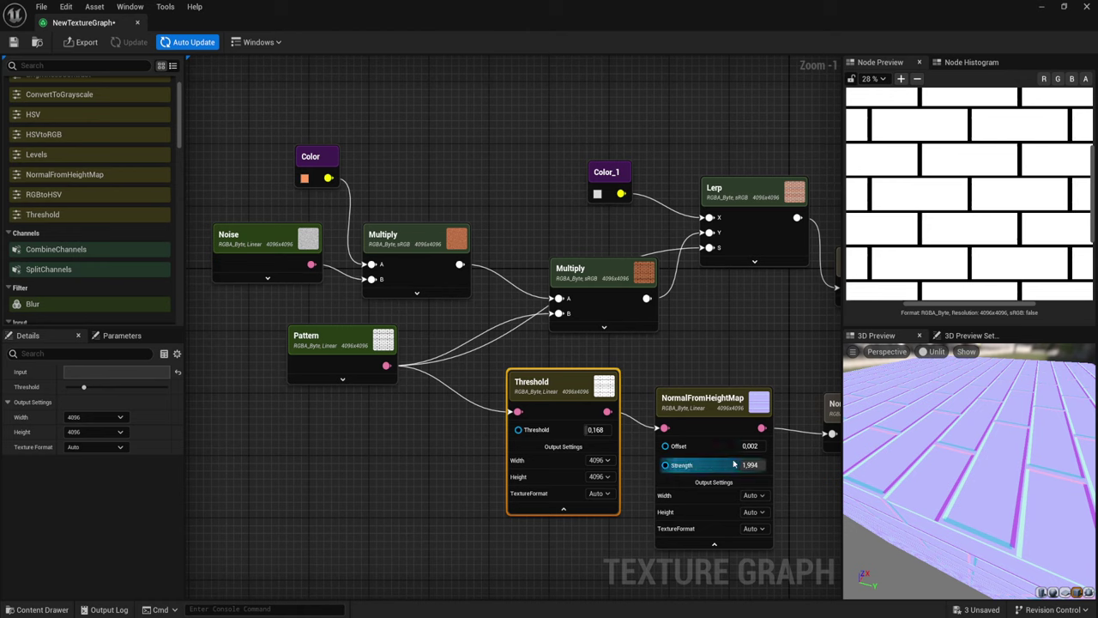
type("2,0")
key("Return")
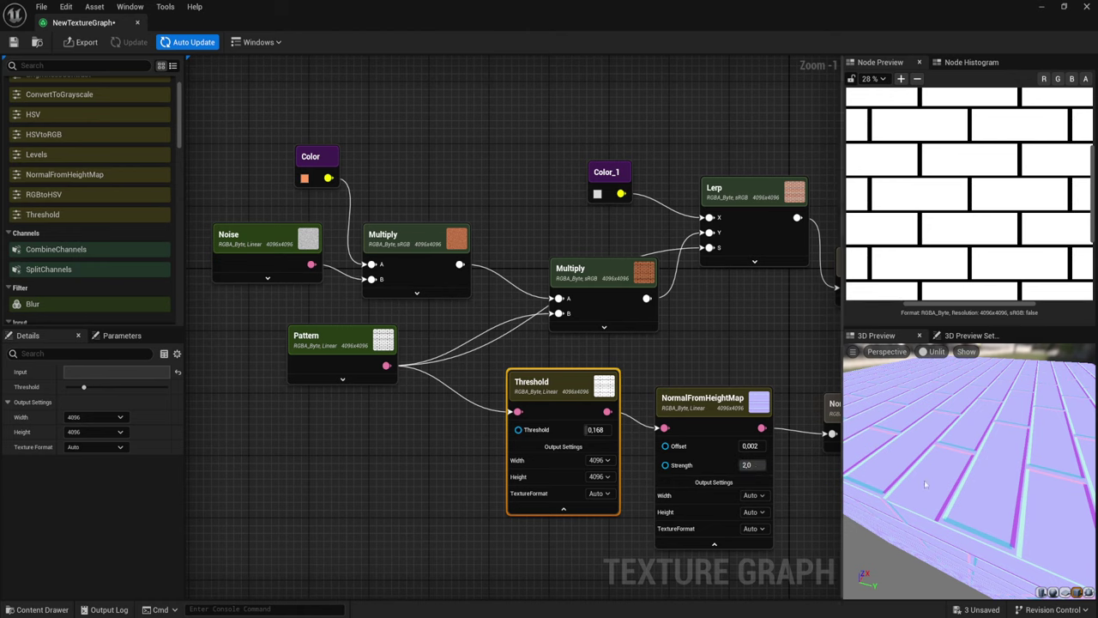
mouse_move(927, 485)
left_mouse_down()
mouse_move(970, 463)
mouse_move(928, 486)
left_mouse_up()
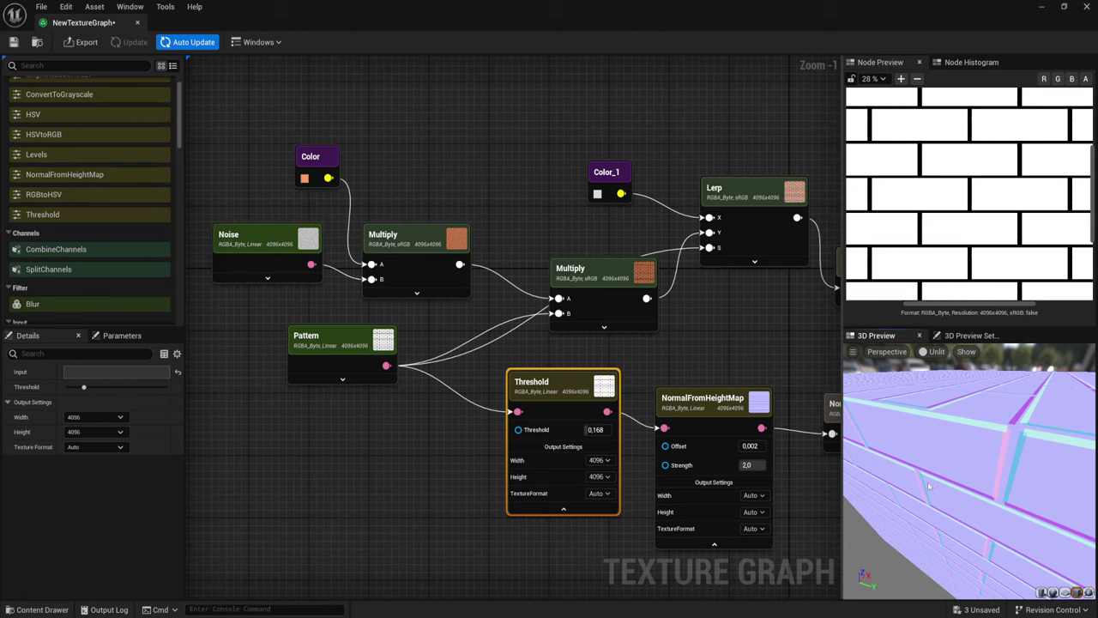
left_click_drag(1052, 437, 1012, 481)
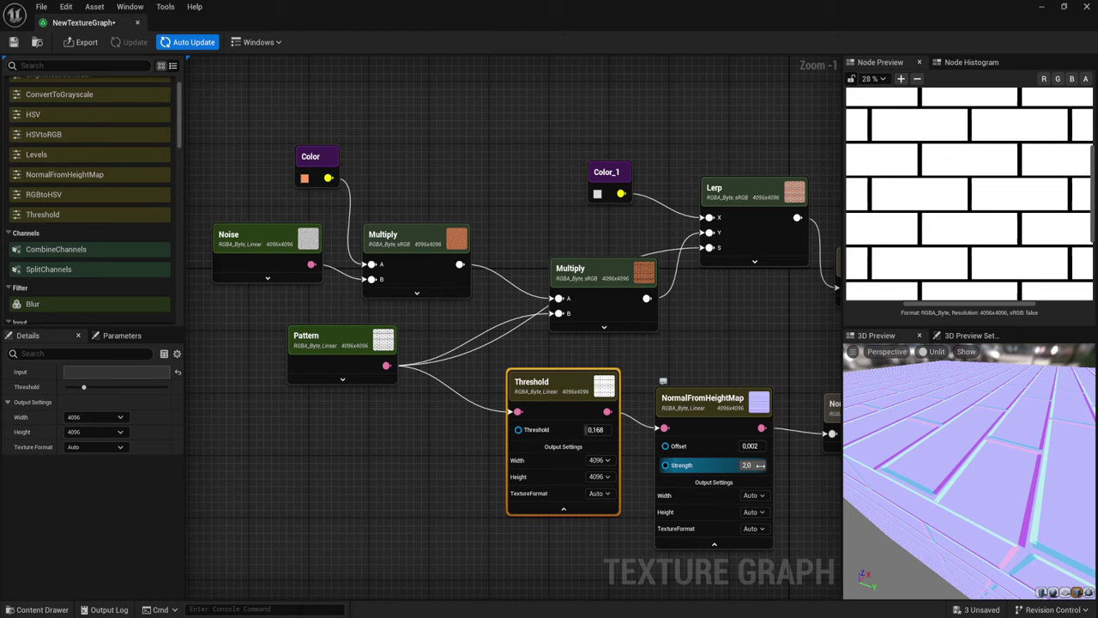
mouse_move(749, 465)
left_mouse_down()
mouse_move(738, 464)
mouse_move(747, 464)
left_mouse_up()
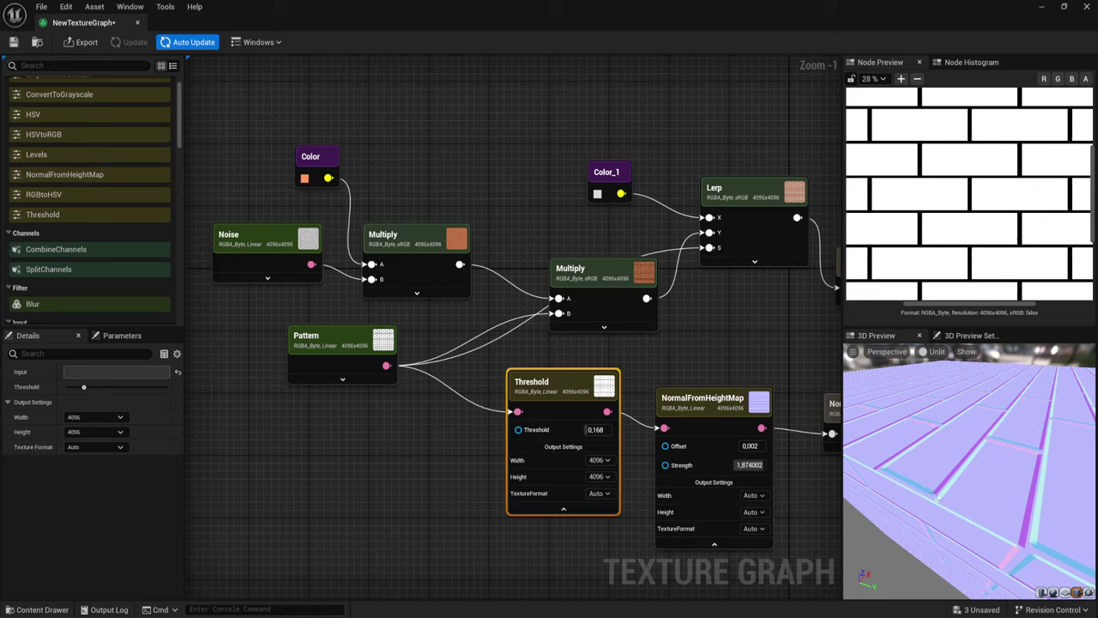
left_click_drag(1036, 547, 1054, 517)
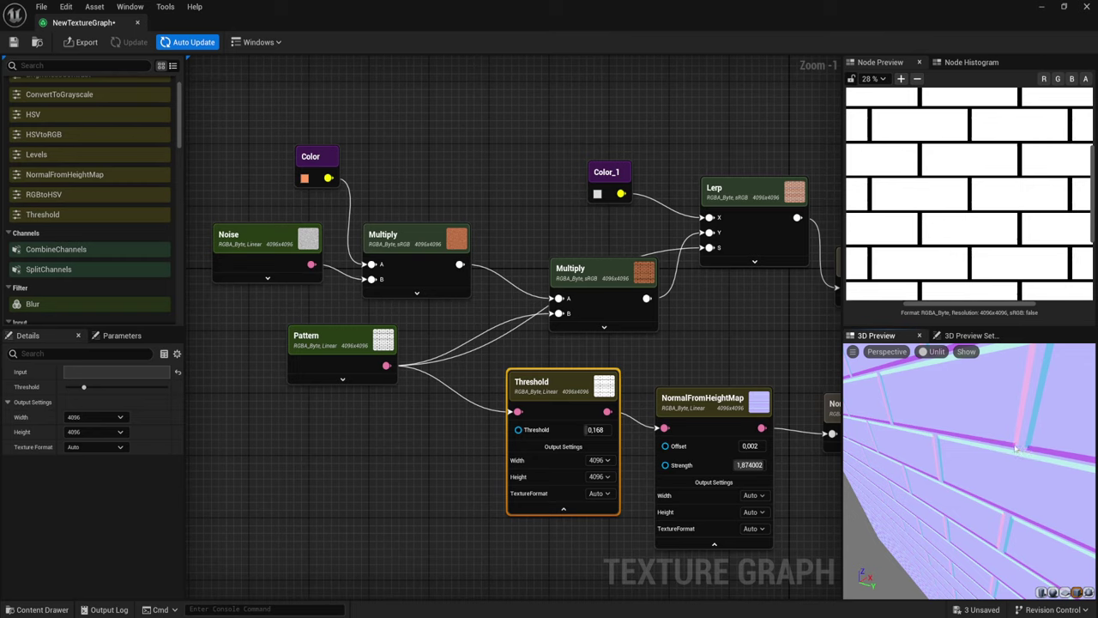
left_click_drag(1036, 436, 1060, 429)
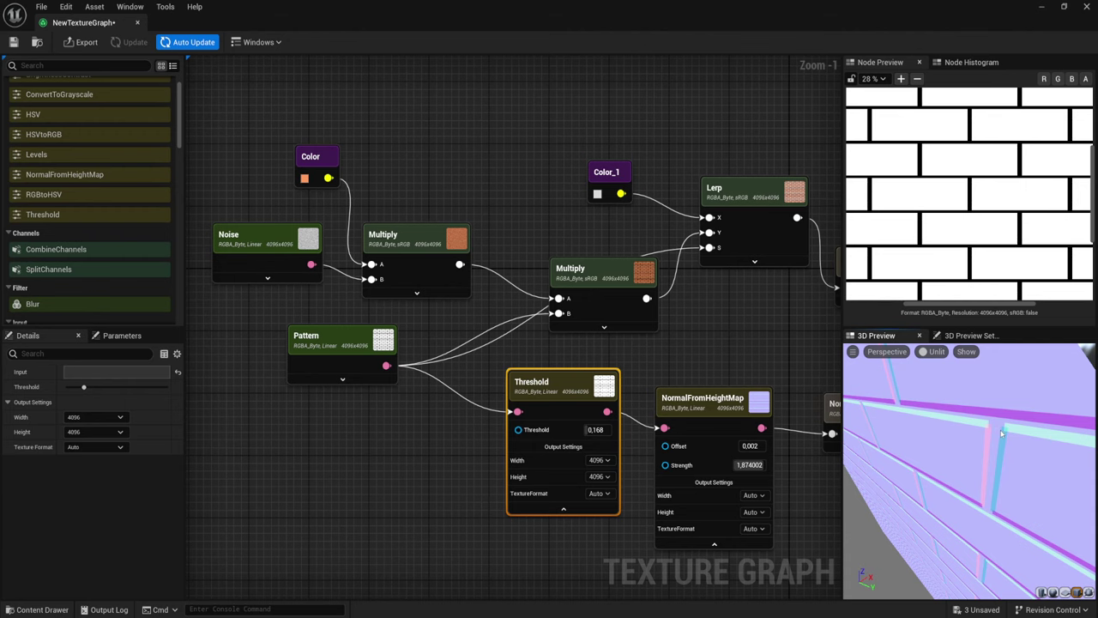
- Set the NormalFromHeightMap Offset to about 0.00199
right_click_drag(714, 351, 584, 314)
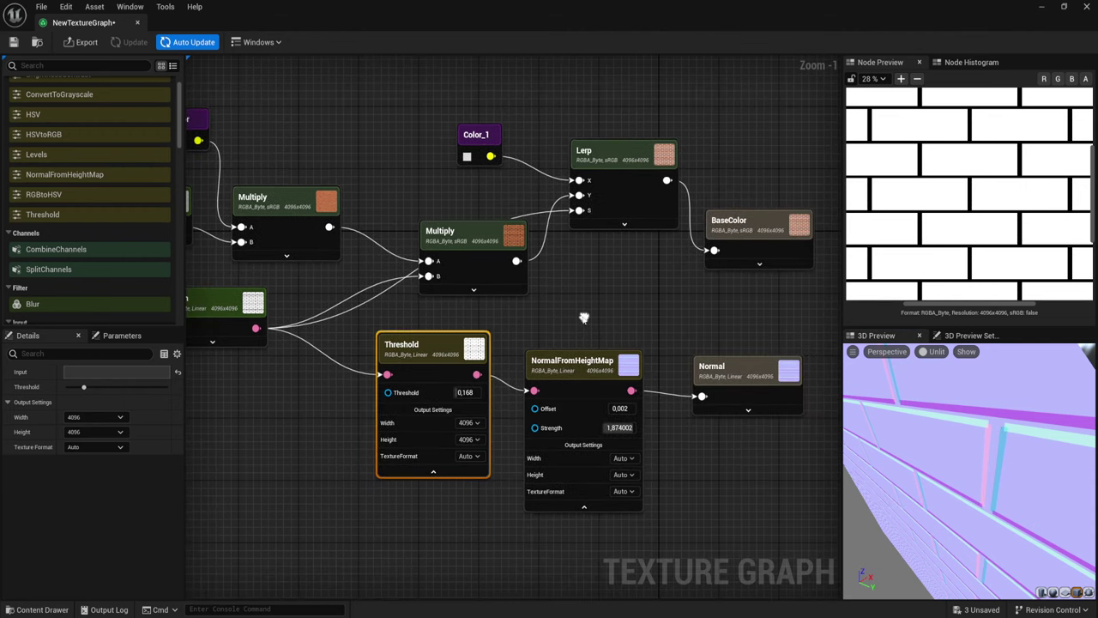
type("1")
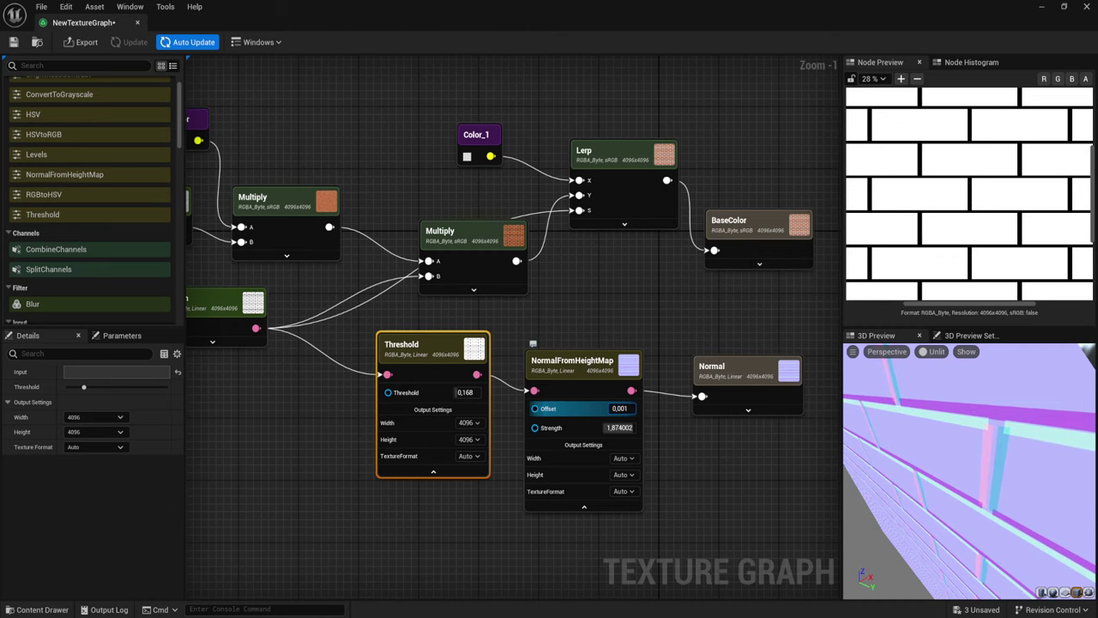
key("Return")
type("39")
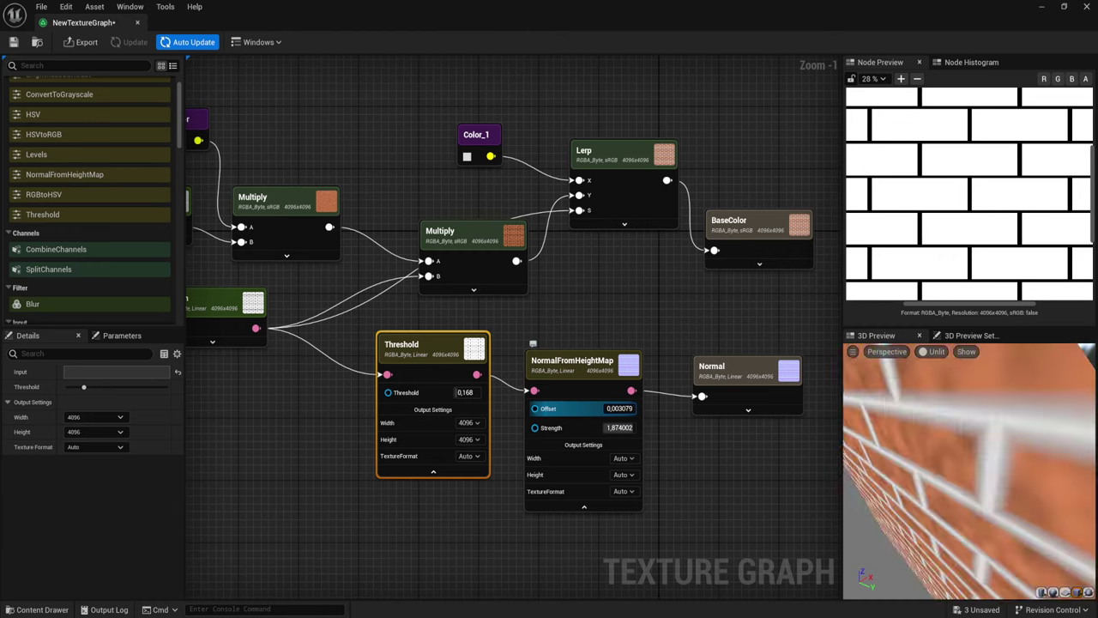
type("6")
left_click_drag(618, 410, 624, 410)
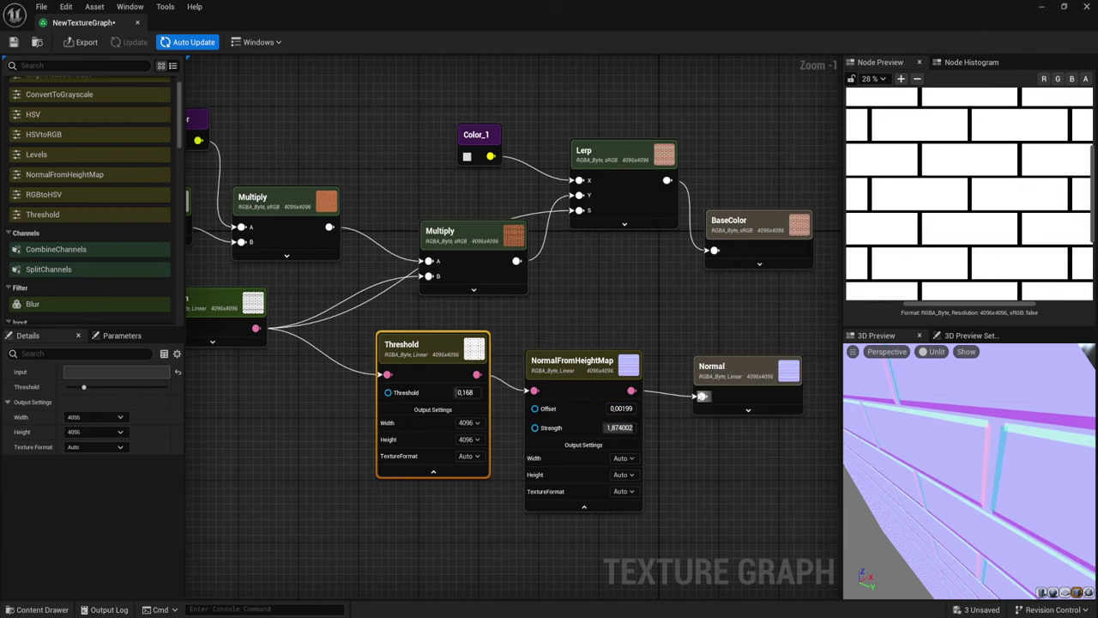
scroll(702, 396, "down", 5)
scroll(620, 328, "up", 3)
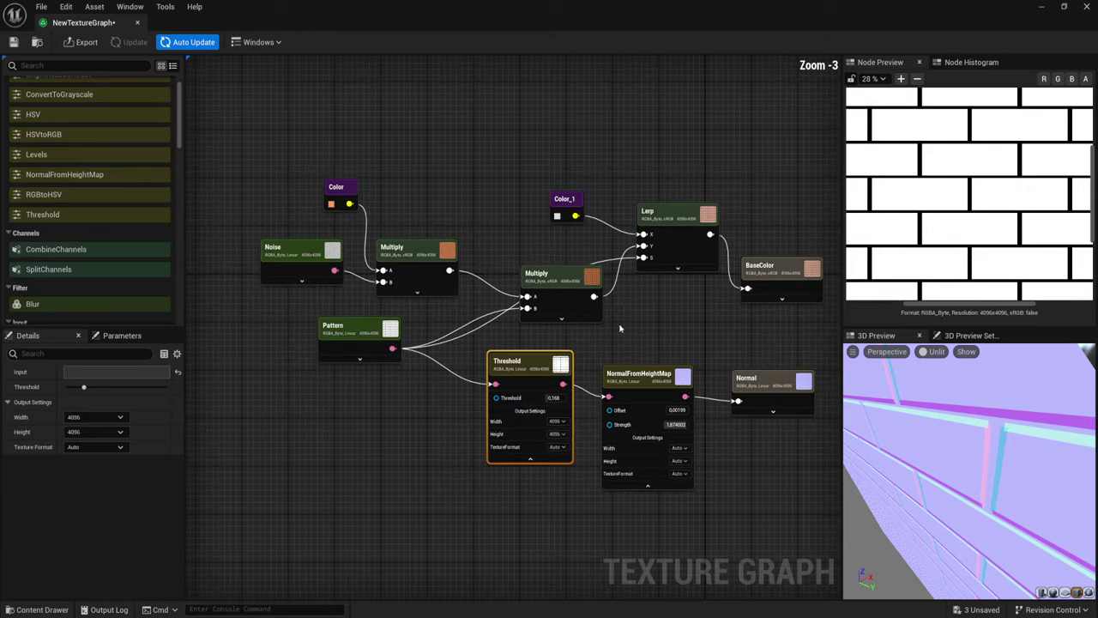
- Select all nodes and frame the whole brick graph in view
right_click_drag(621, 327, 590, 335)
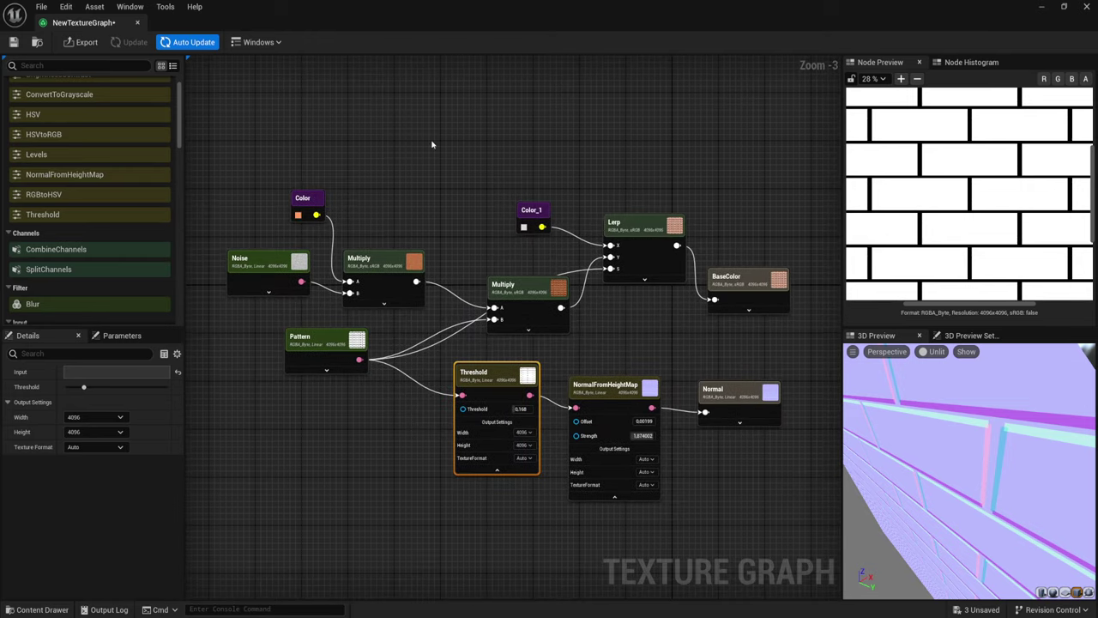
left_click_drag(243, 140, 824, 480)
right_click_drag(449, 505, 734, 367)
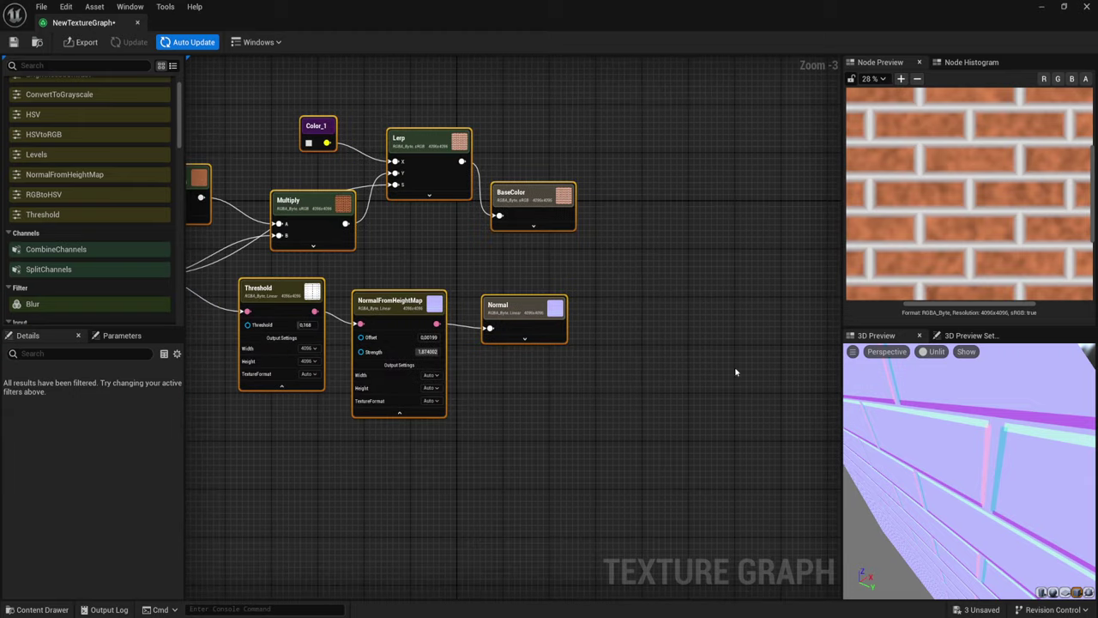
scroll(538, 407, "down", 2)
scroll(538, 407, "up", 1)
scroll(588, 449, "up", 1)
right_click_drag(589, 449, 578, 487)
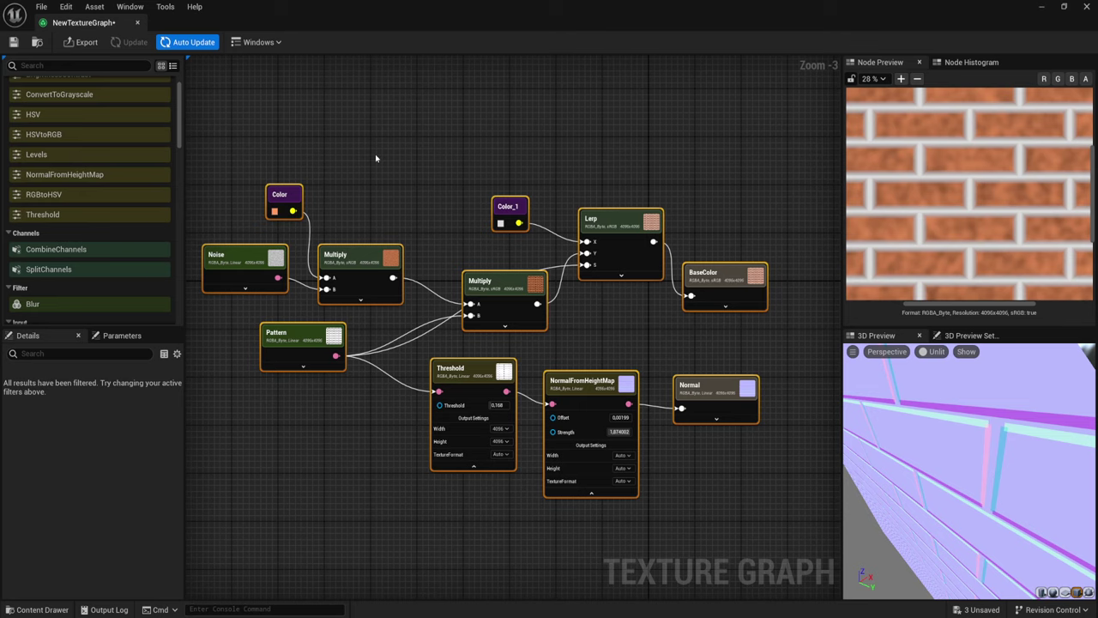
- Export the BaseColor and Normal outputs, keeping both ticked in the export dialog
left_click(91, 49)
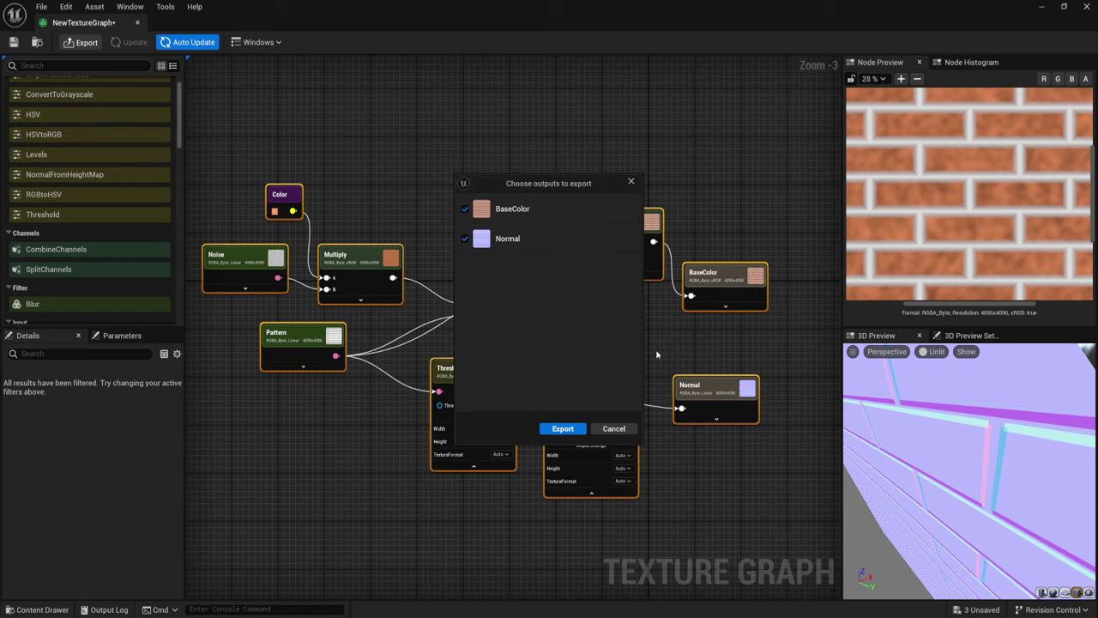
left_click(563, 428)
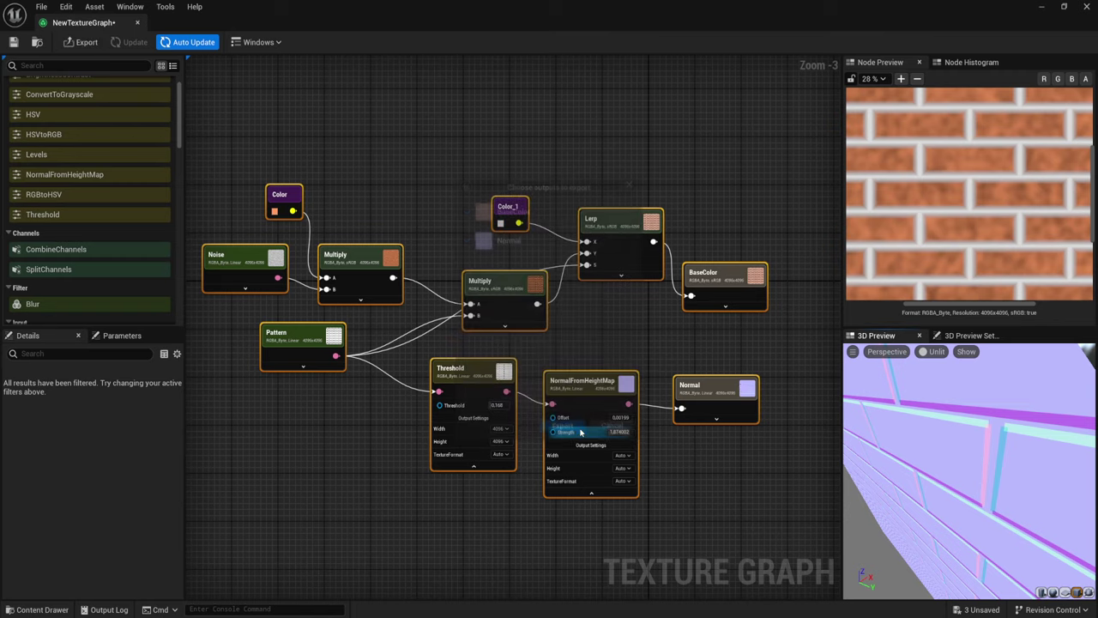
- Dock the texture graph beside the level and check the BaseColor output's file name and path
left_click_drag(103, 27, 90, 25)
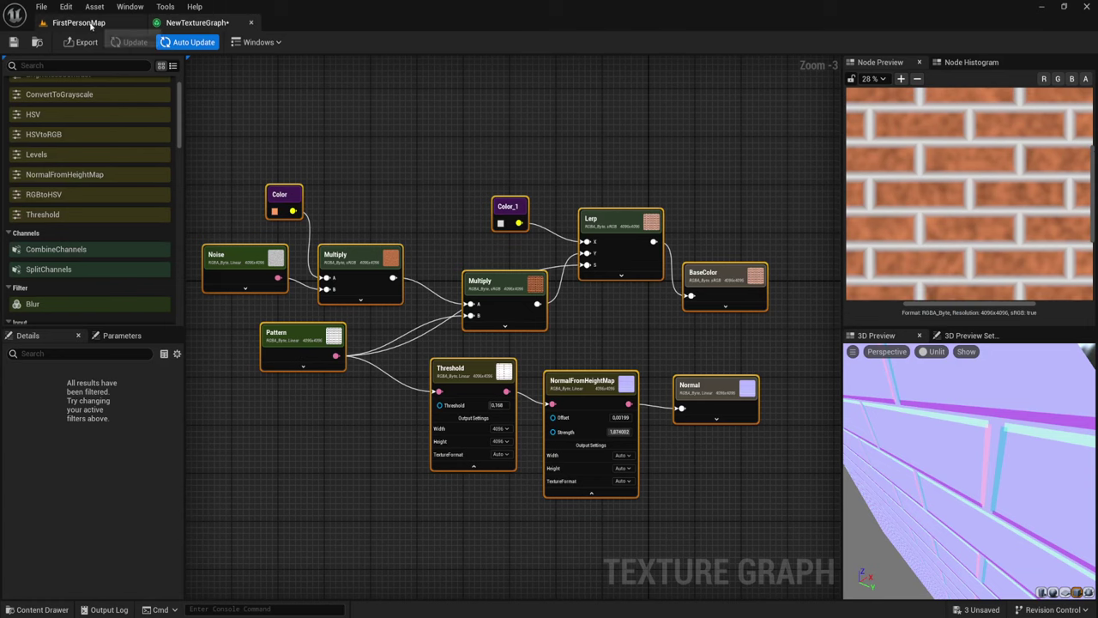
left_click(90, 23)
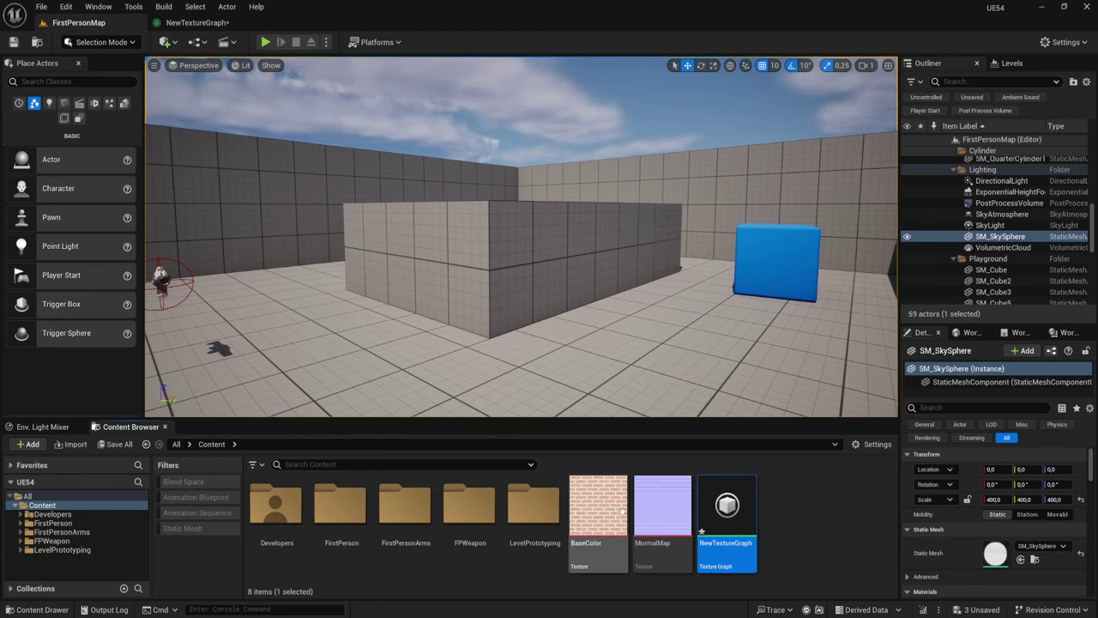
mouse_move(622, 508)
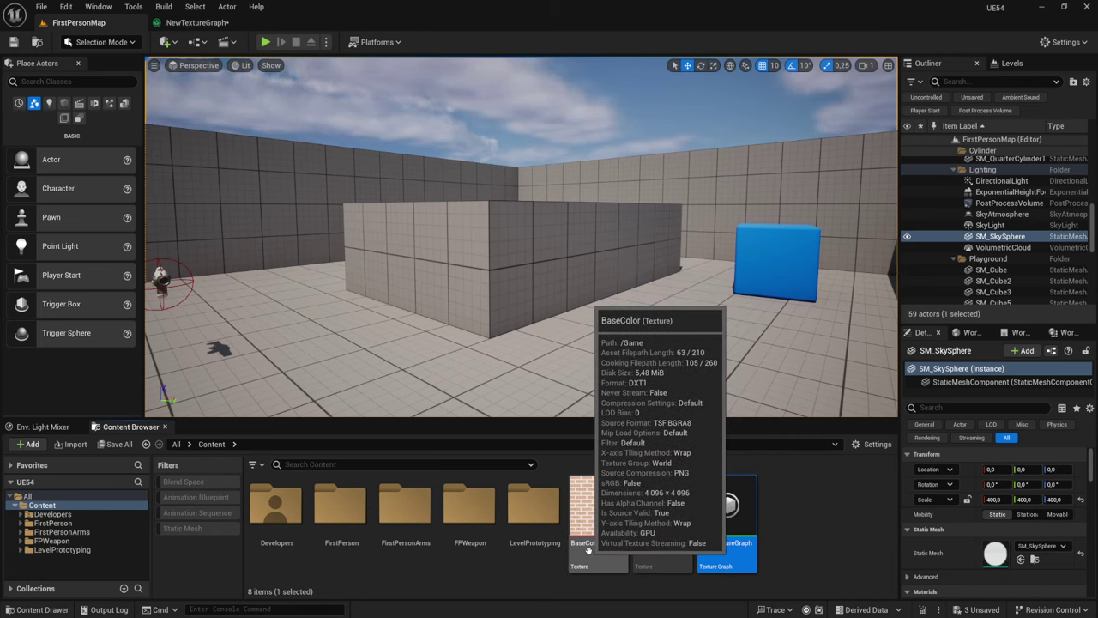
left_click(199, 22)
left_click(731, 299)
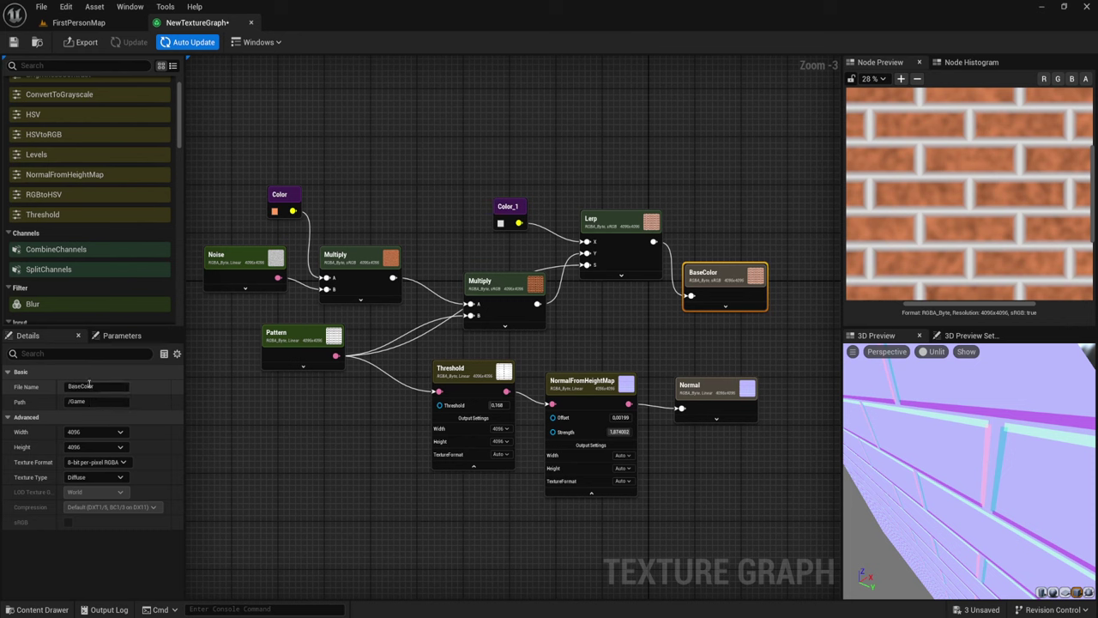
left_click(103, 24)
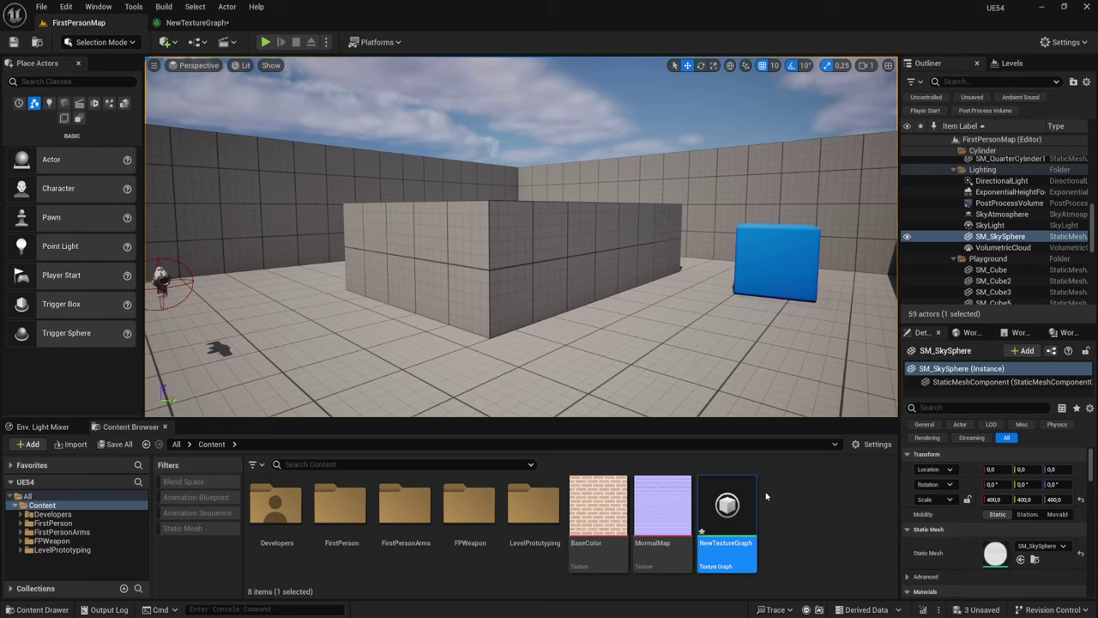
- Create a new material in the Content folder named Mat_cube
right_click(814, 506)
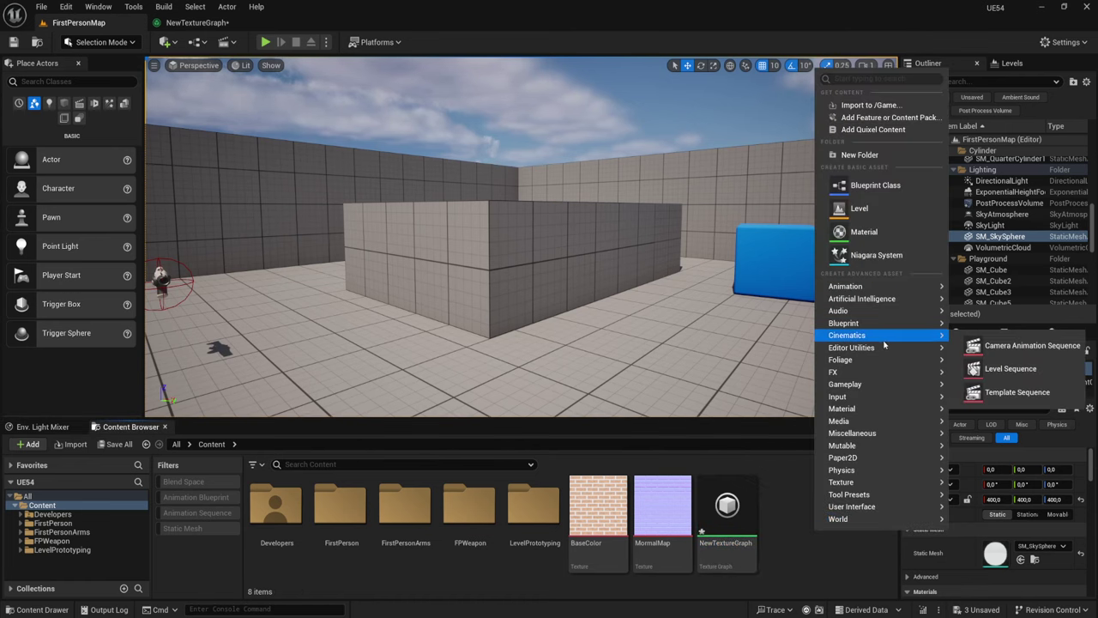
left_click(873, 229)
type("ma")
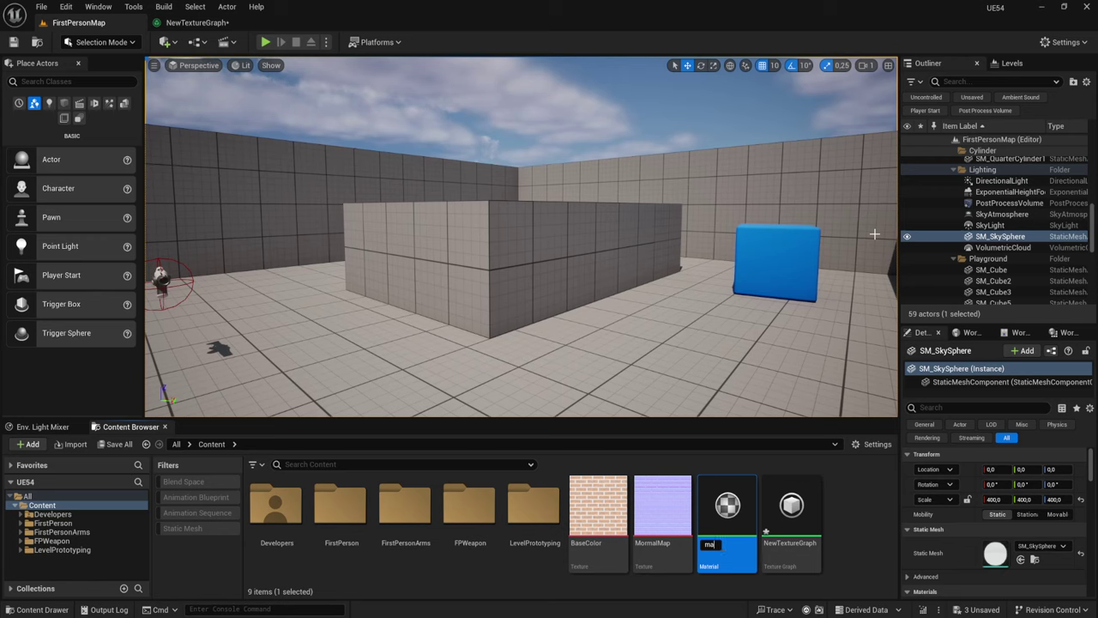
key("BackSpace")
key("BackSpace")
type("Mat_cube")
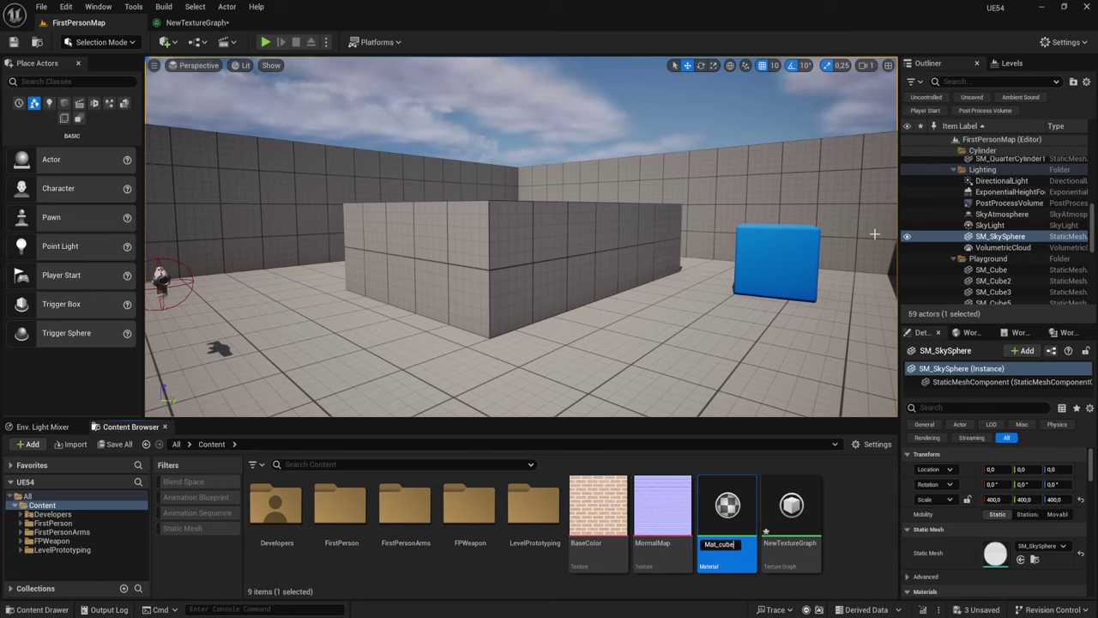
key("Return")
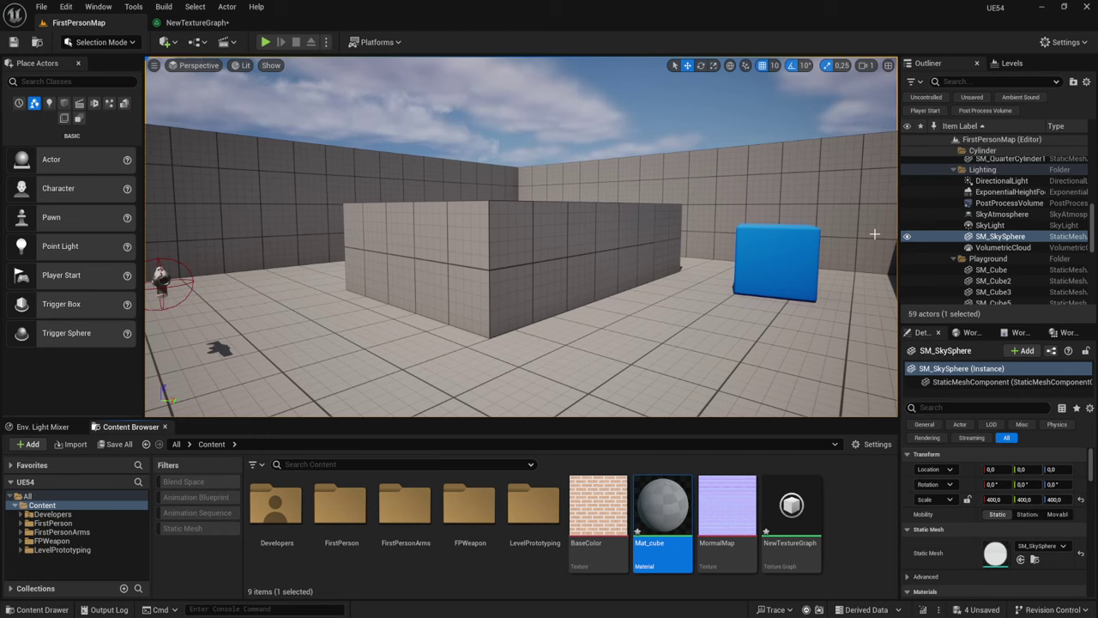
- Open Mat_cube in the Material Editor and bring its output node into view
double_click(663, 508)
scroll(542, 180, "down", 2)
right_click_drag(543, 180, 694, 186)
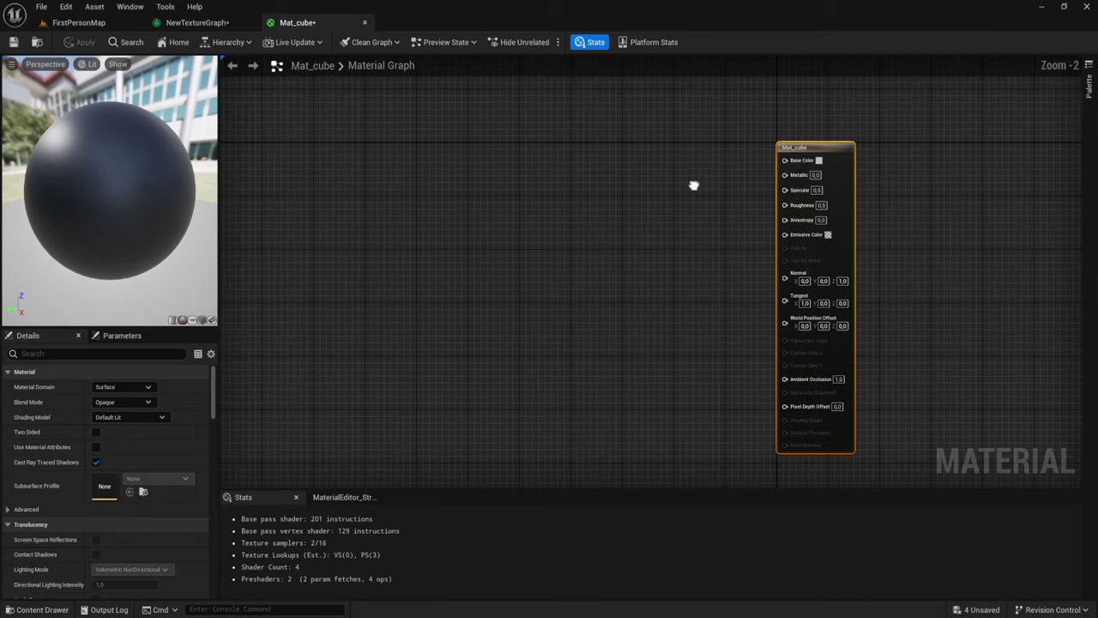
- Add the BaseColor and MormalMap textures, wire them to Base Color and Normal, and apply
left_click(79, 22)
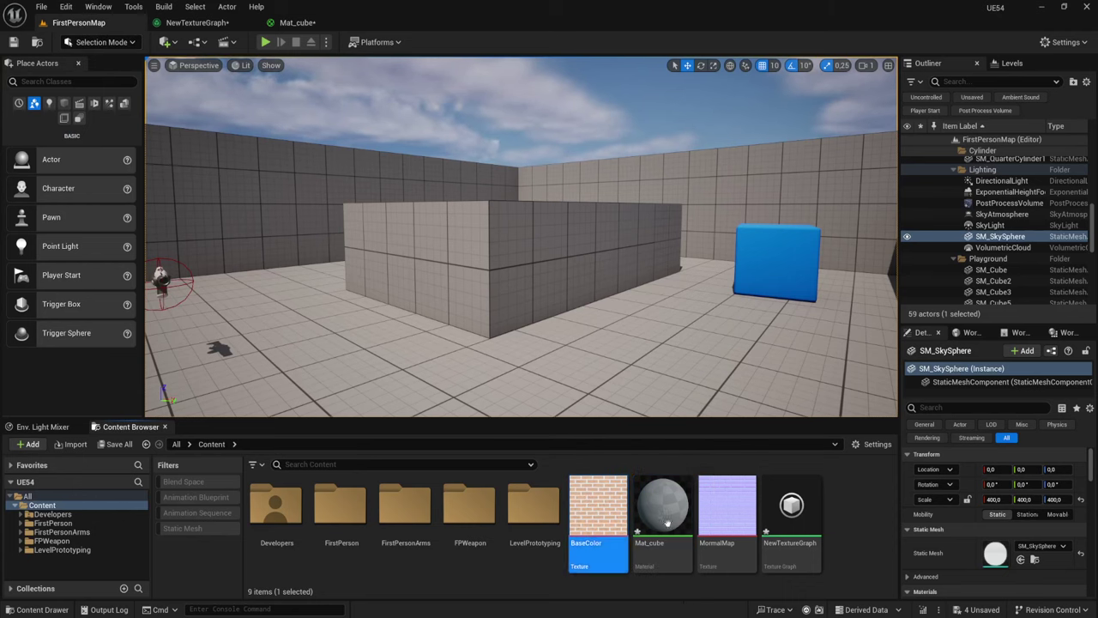
mouse_move(747, 513)
left_mouse_down()
mouse_move(282, 24)
mouse_move(583, 148)
left_mouse_up()
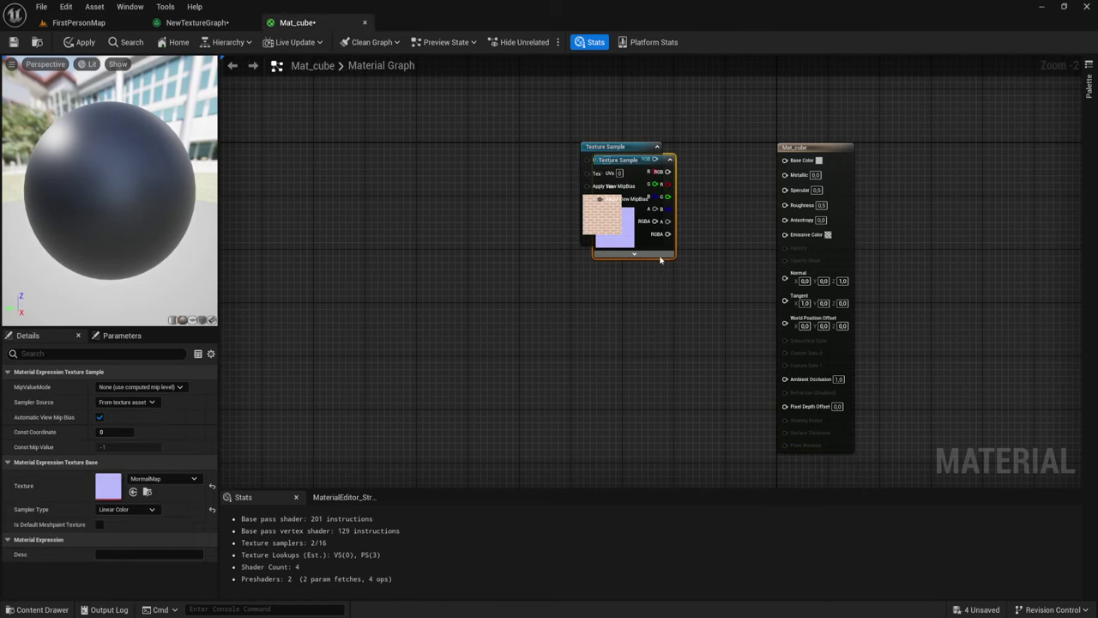
left_click_drag(669, 160, 635, 296)
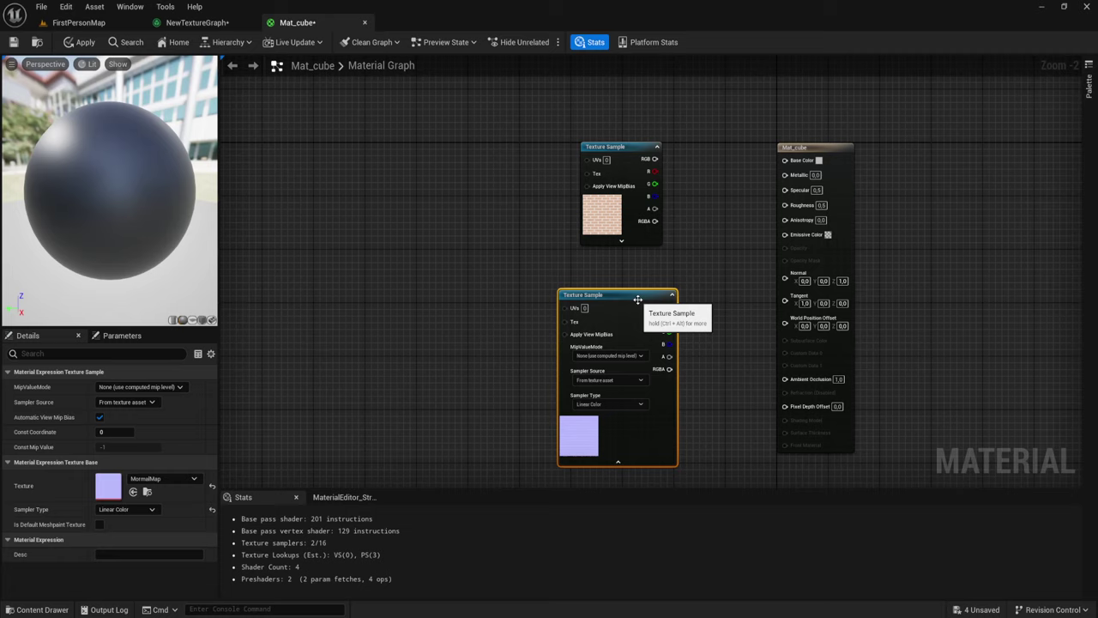
left_click(618, 463)
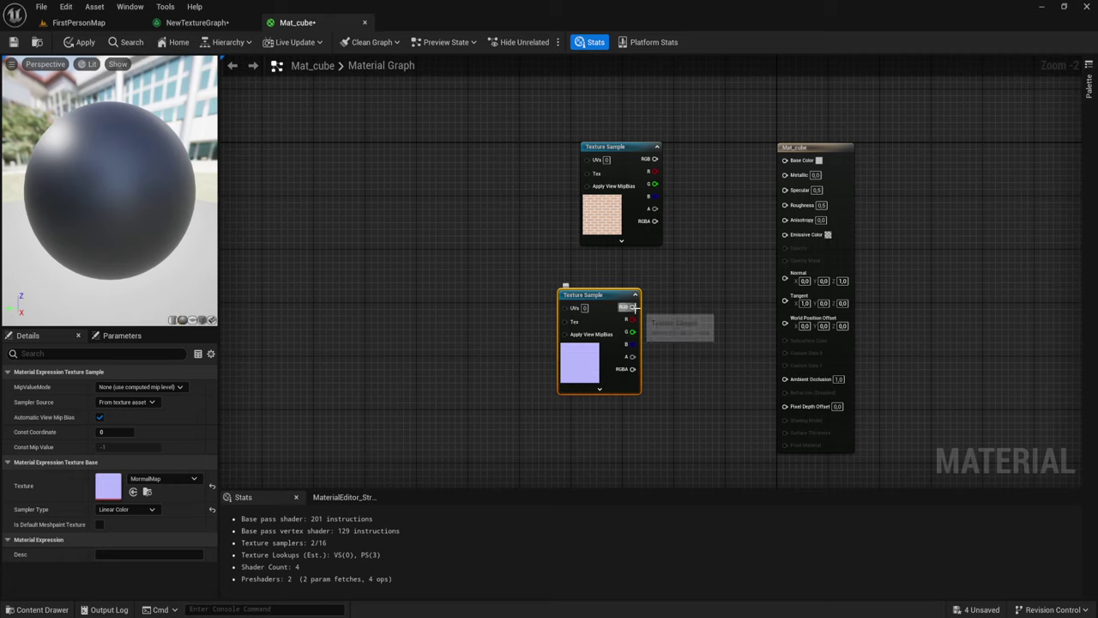
left_click_drag(632, 306, 784, 273)
left_click_drag(655, 160, 784, 160)
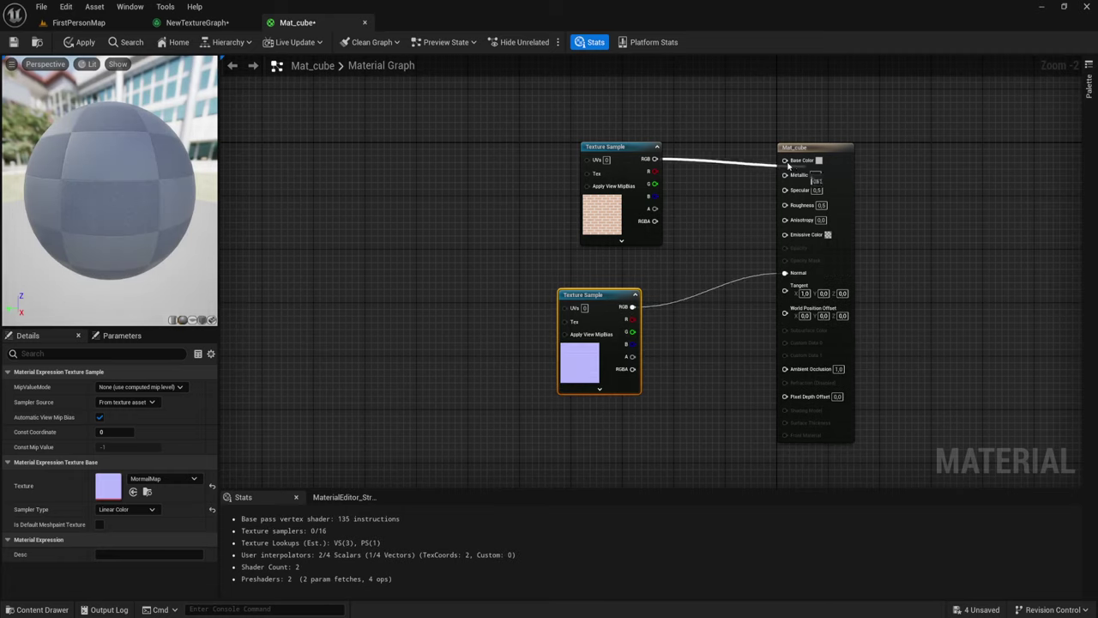
left_click(78, 41)
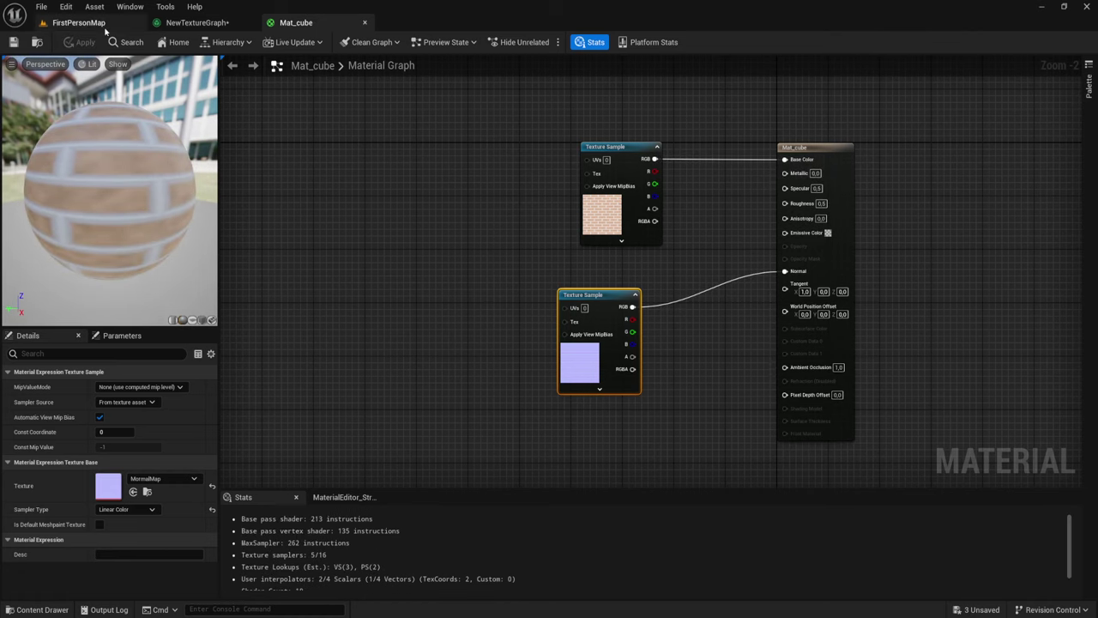
left_click(76, 22)
- Apply Mat_cube to the central wall block and fly around to inspect the orange bricks
left_click_drag(673, 502, 464, 353)
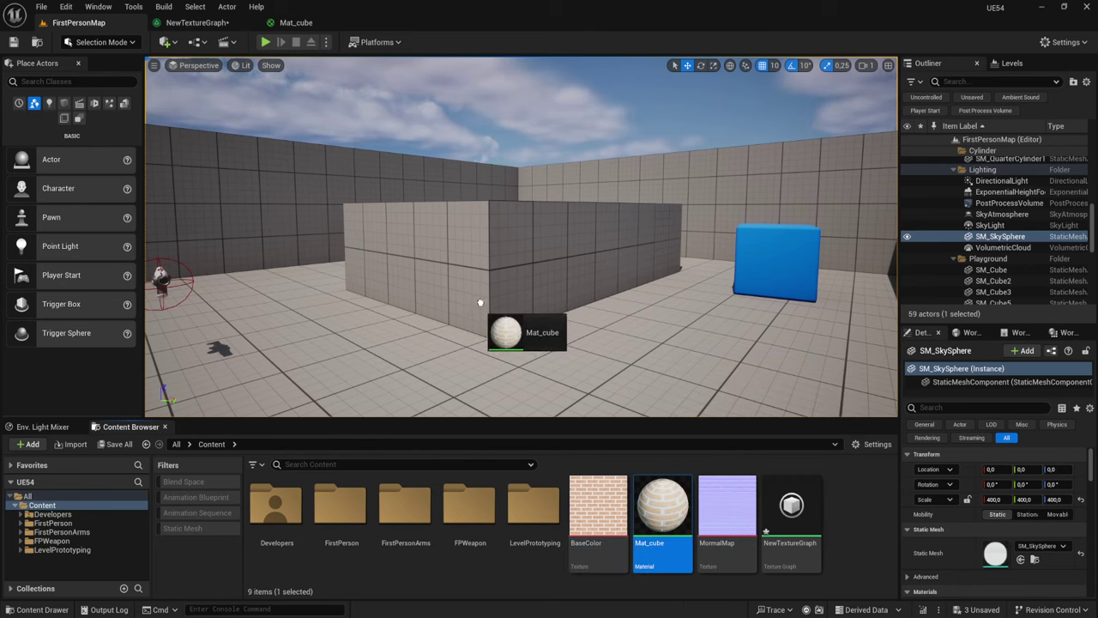
right_click_drag(470, 343, 470, 343)
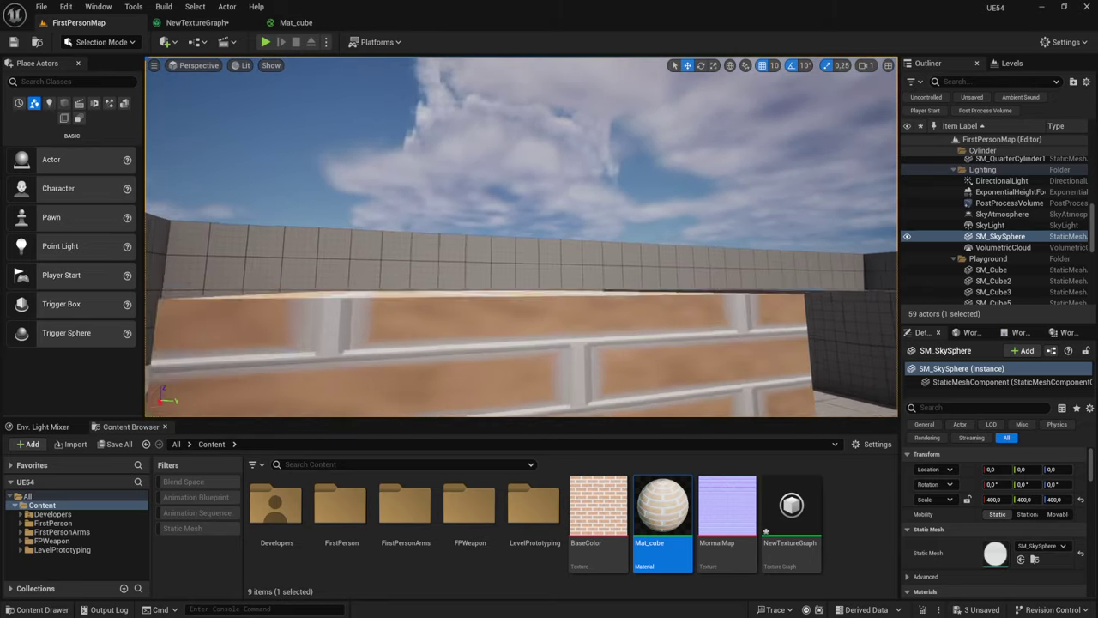
right_click_drag(518, 313, 369, 199)
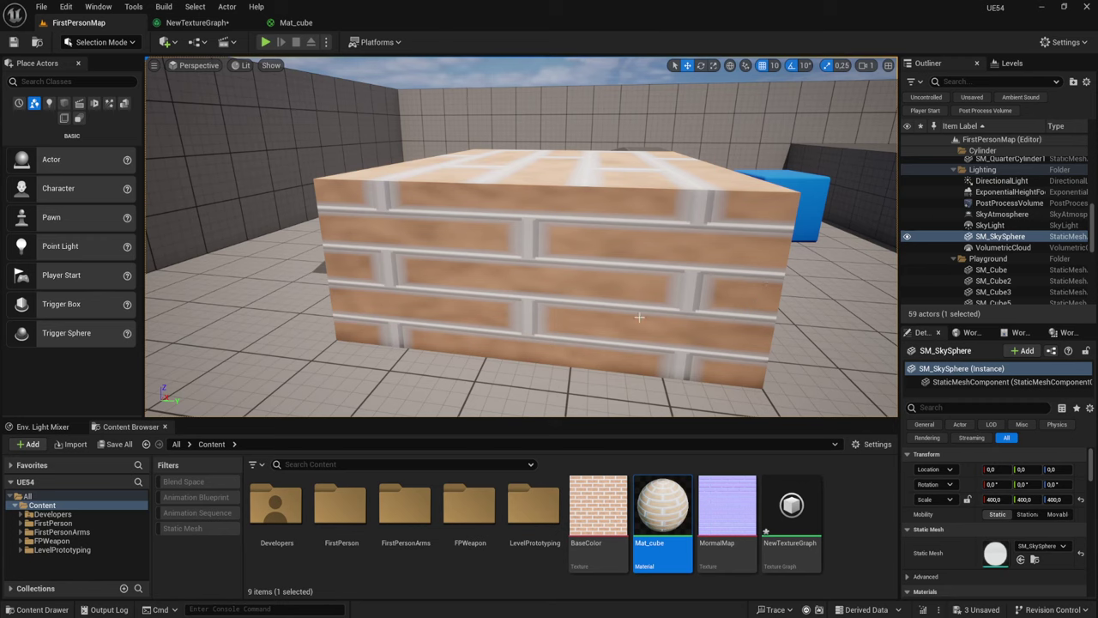
- In the Mat_cube graph, add a TextureCoordinate node and move it up and left
left_click(311, 24)
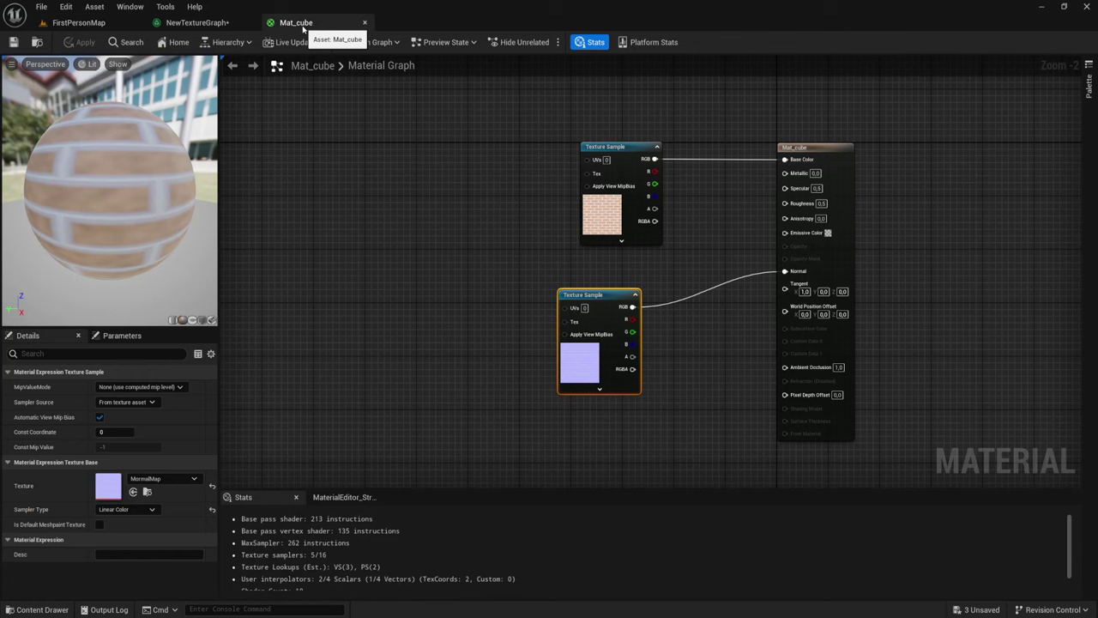
scroll(615, 289, "up", 2)
right_click(495, 217)
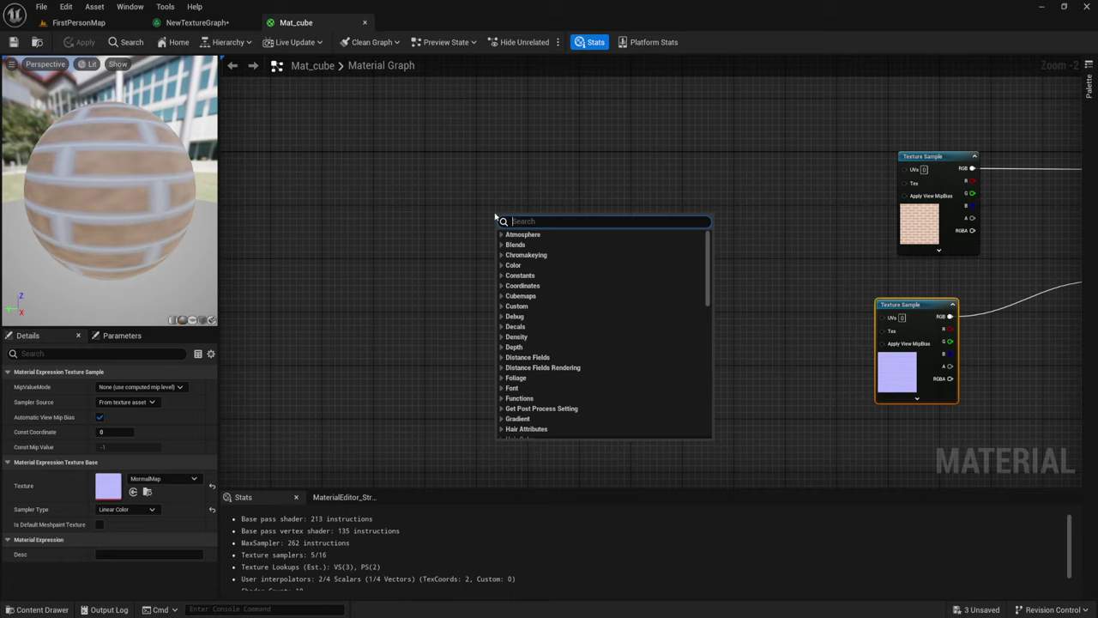
type("coor")
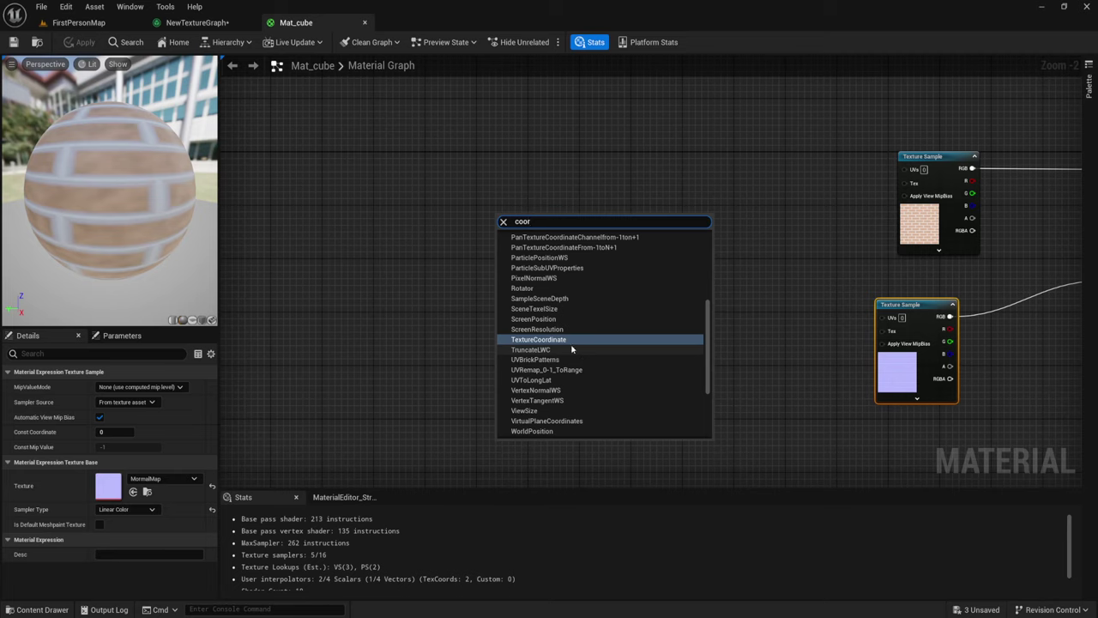
left_click(549, 339)
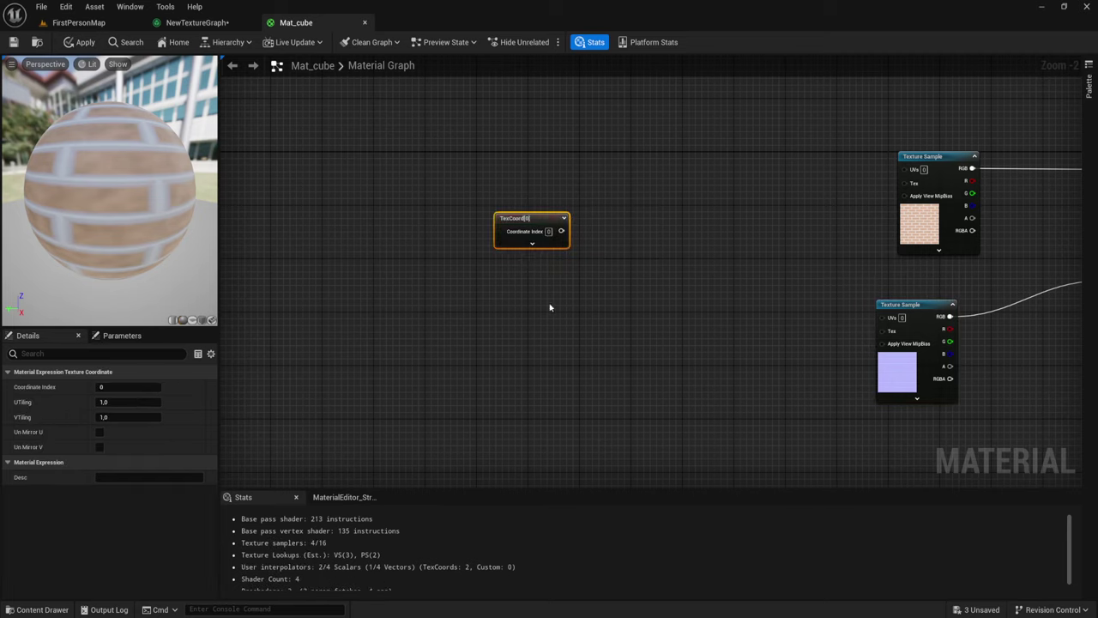
mouse_move(531, 222)
left_mouse_down()
mouse_move(474, 195)
mouse_move(409, 207)
left_mouse_up()
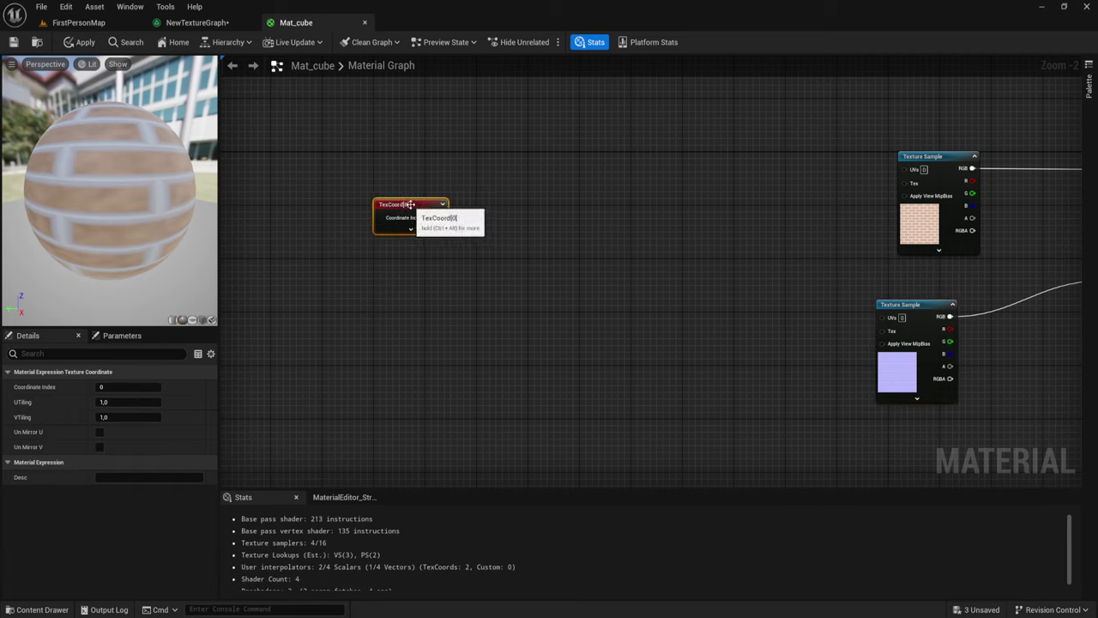
- Wire two ComponentMask nodes to TexCoord, one keeping only R and the other only G
left_click_drag(505, 197, 506, 199)
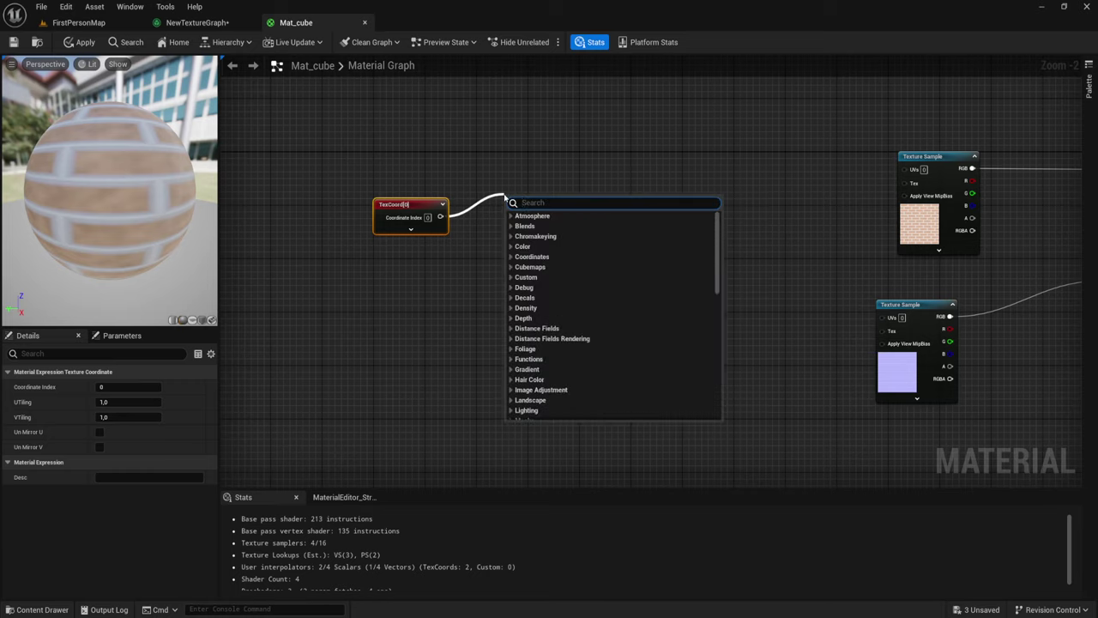
type("mask")
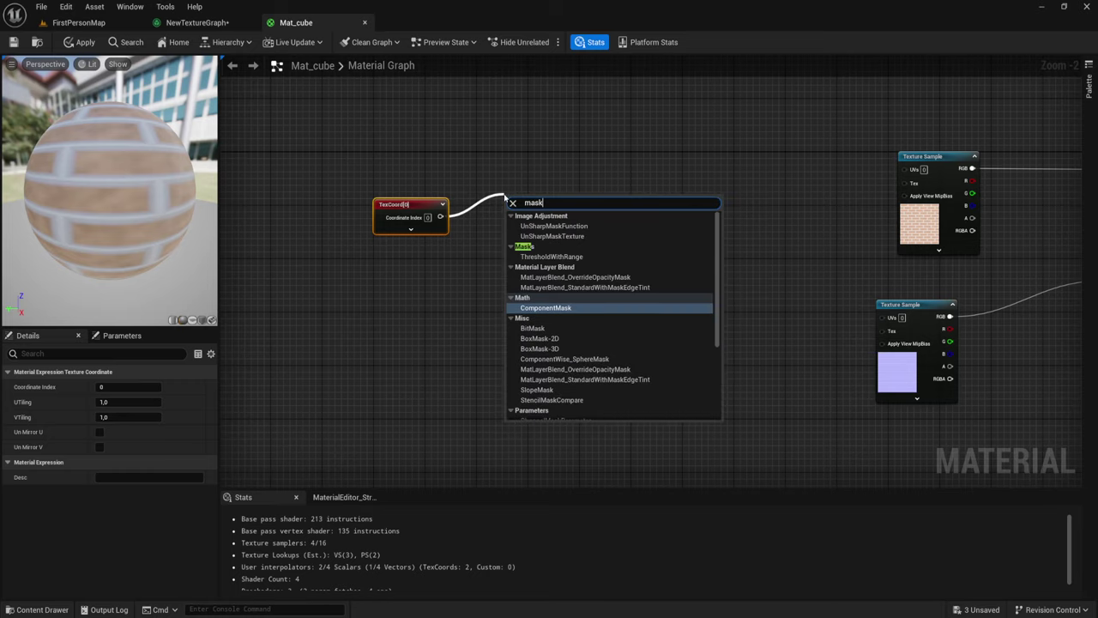
left_click(567, 308)
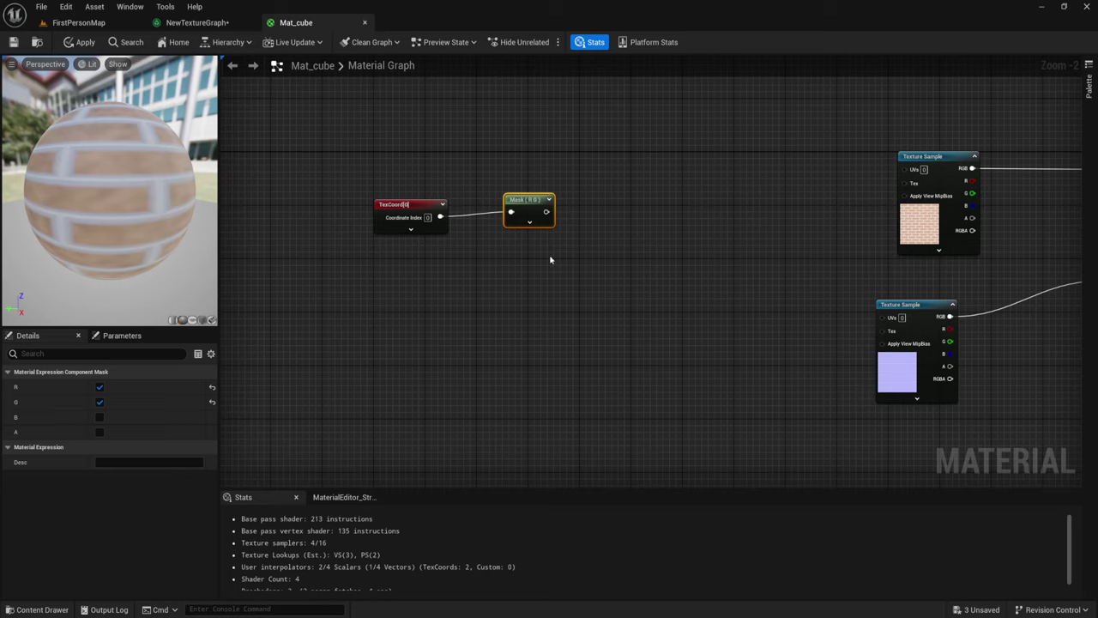
key("ctrl+d")
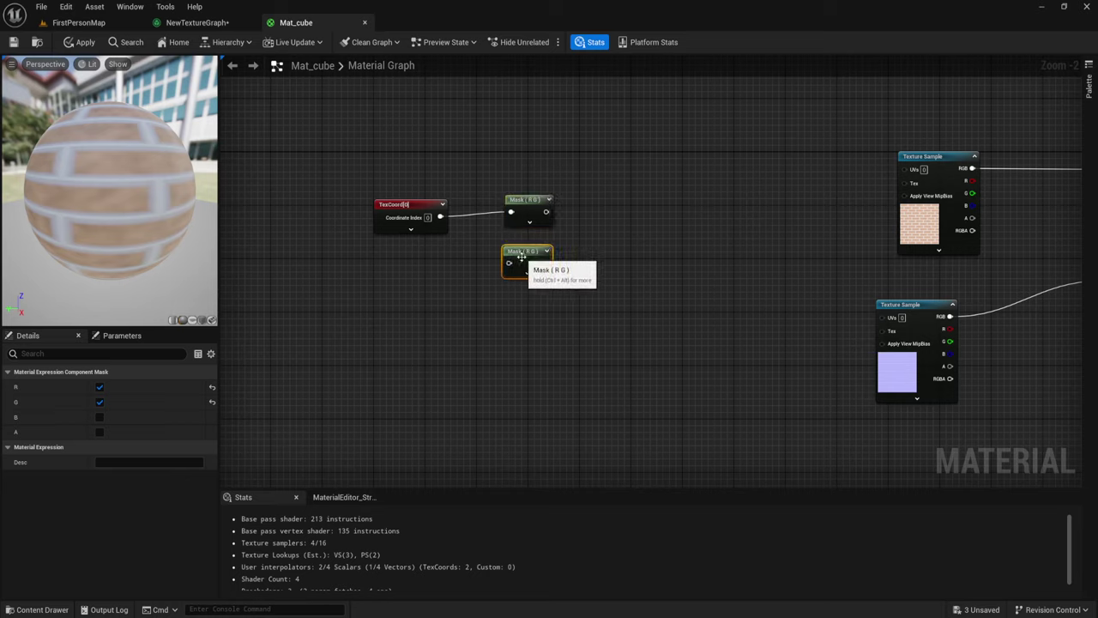
left_click_drag(509, 262, 440, 217)
left_click(528, 210)
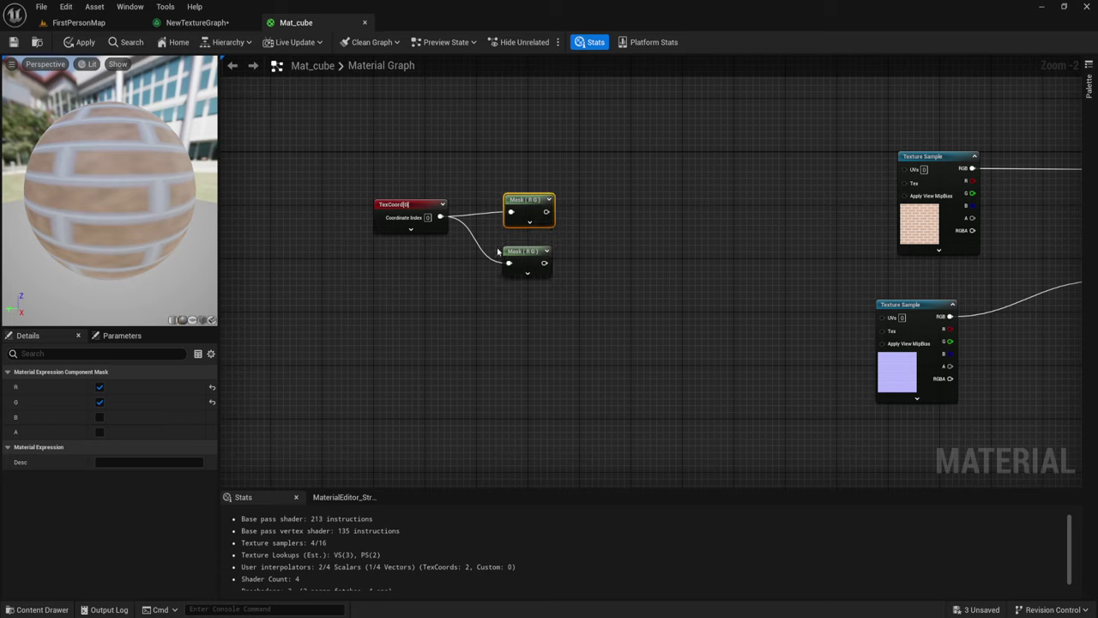
left_click(100, 402)
left_click(525, 258)
left_click(99, 387)
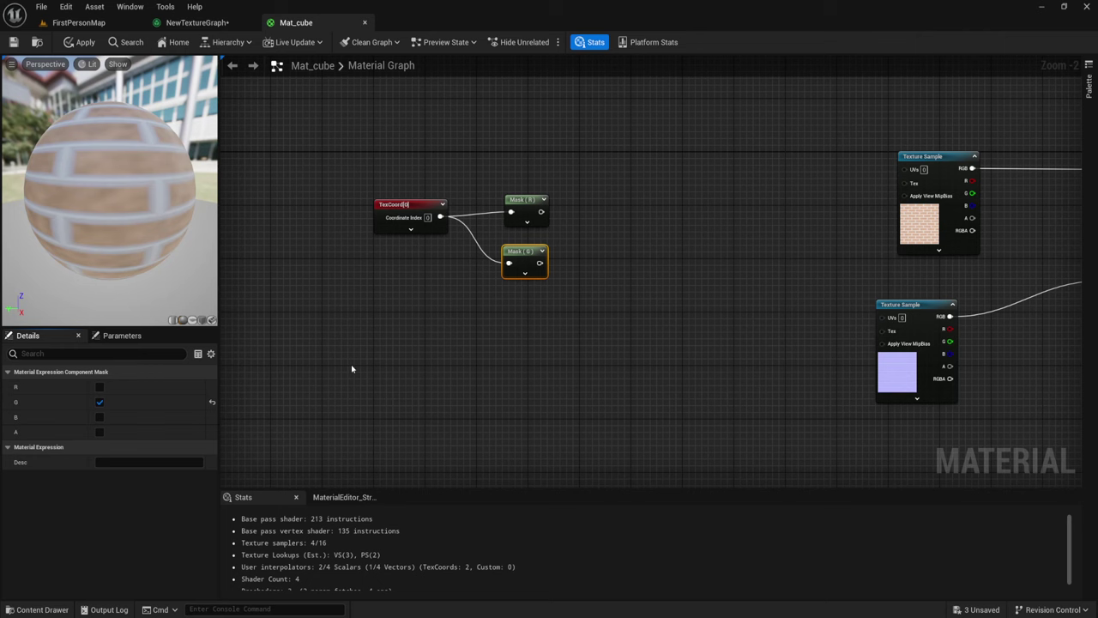
- Add three Multiply nodes, feeding Mask (R) and Mask (G) into two Multiply A inputs
right_click_drag(656, 260, 626, 348)
left_click_drag(497, 298, 483, 277)
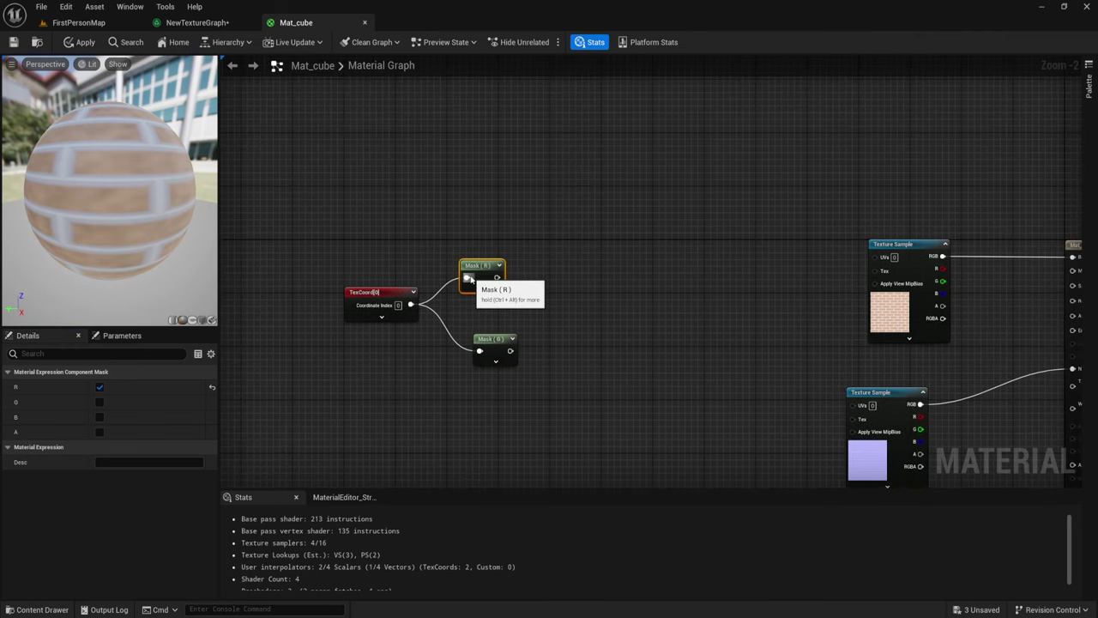
left_click(585, 249)
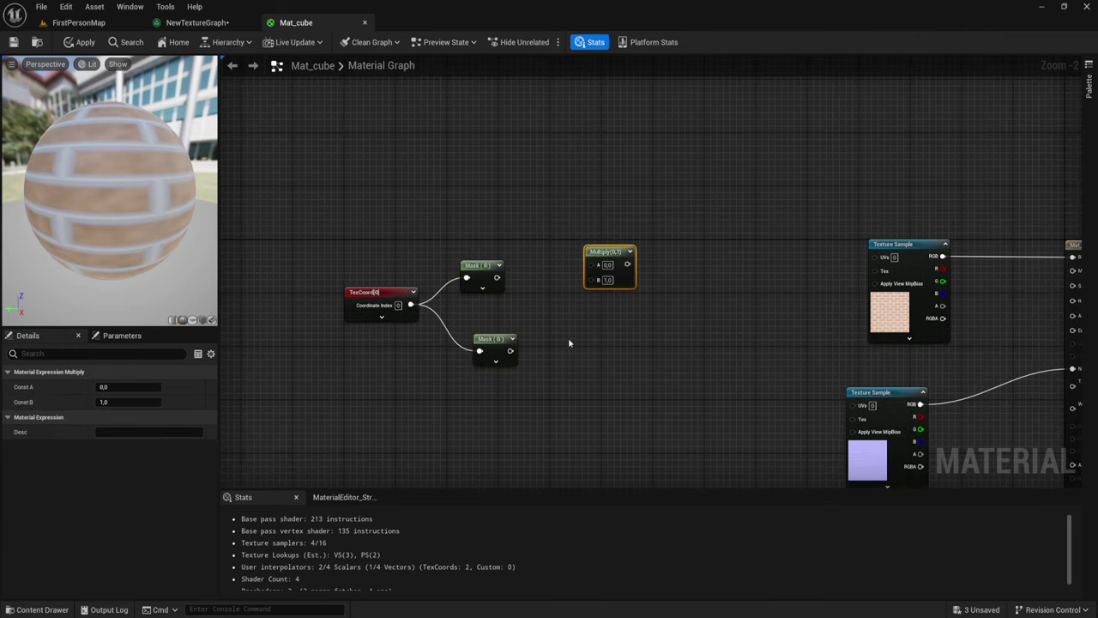
left_click(569, 340)
left_click(781, 280)
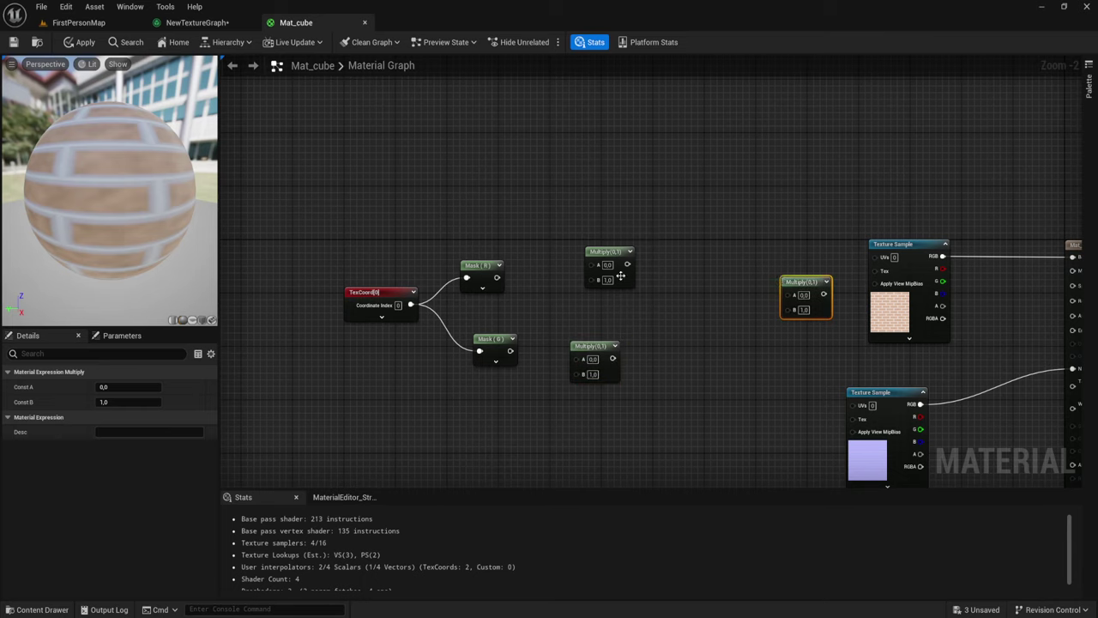
left_click_drag(495, 278, 591, 264)
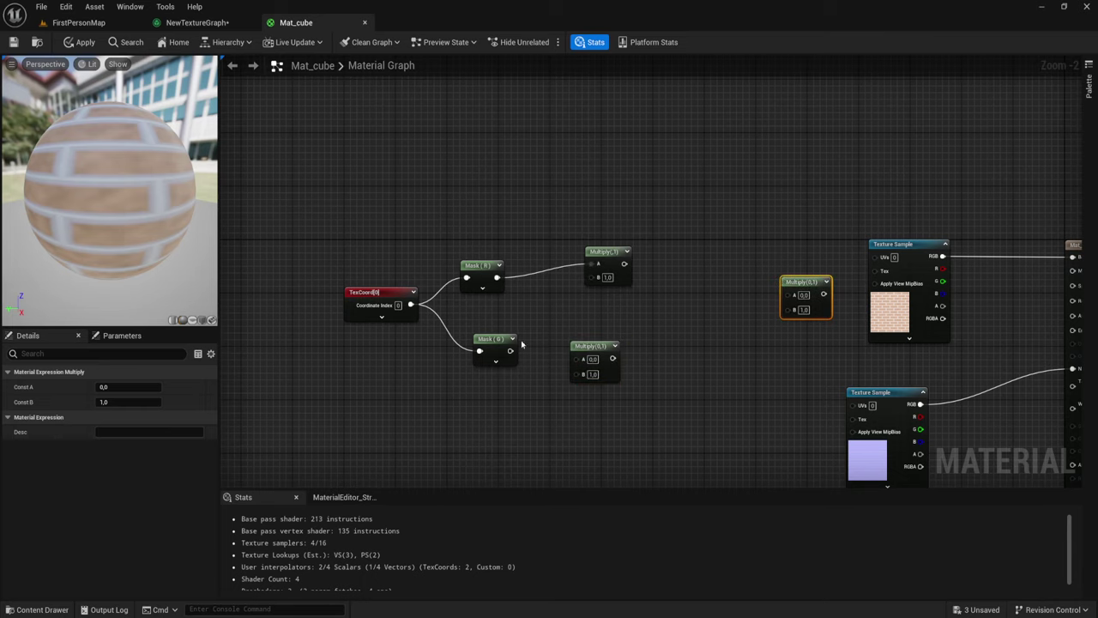
mouse_move(510, 351)
left_mouse_down()
mouse_move(552, 366)
mouse_move(576, 359)
left_mouse_up()
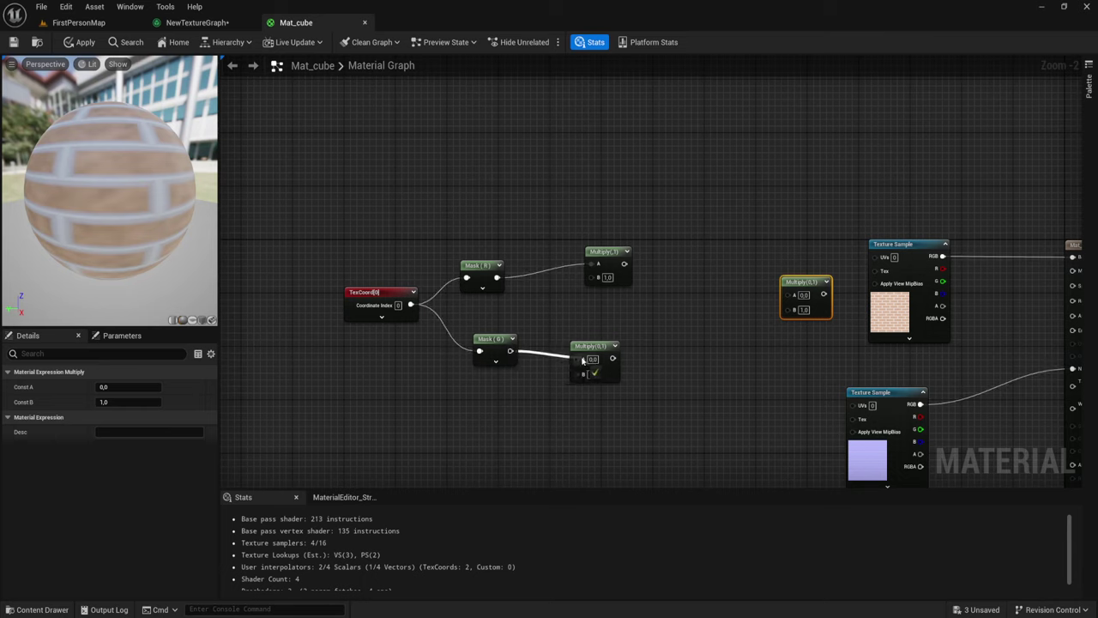
- Add a Scalar Parameter node to the graph
right_click(527, 308)
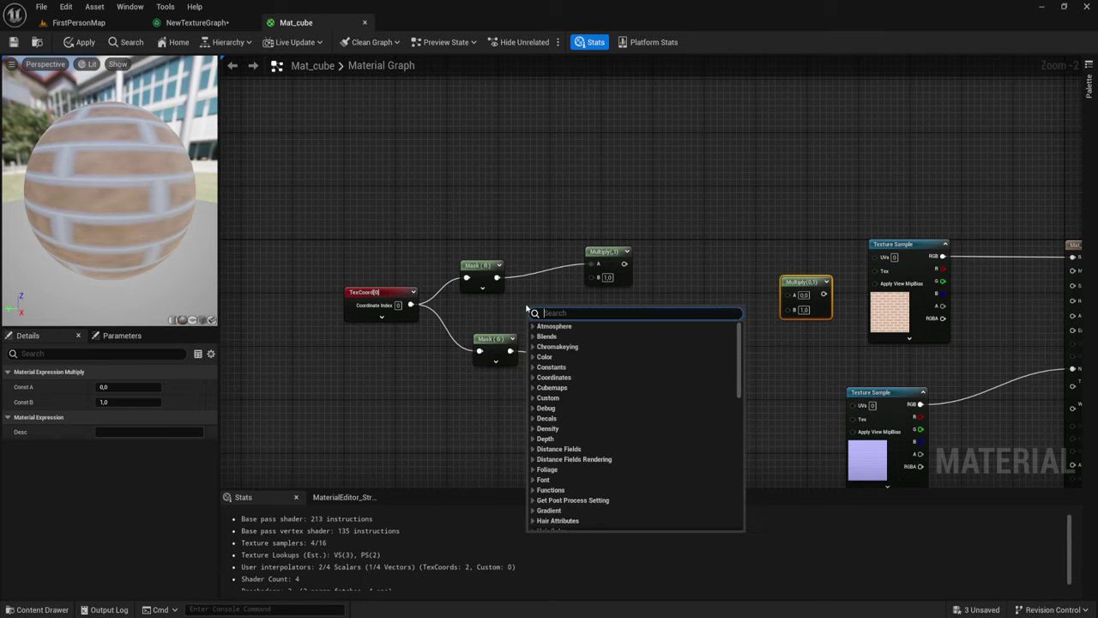
left_click(528, 303)
left_click(516, 300)
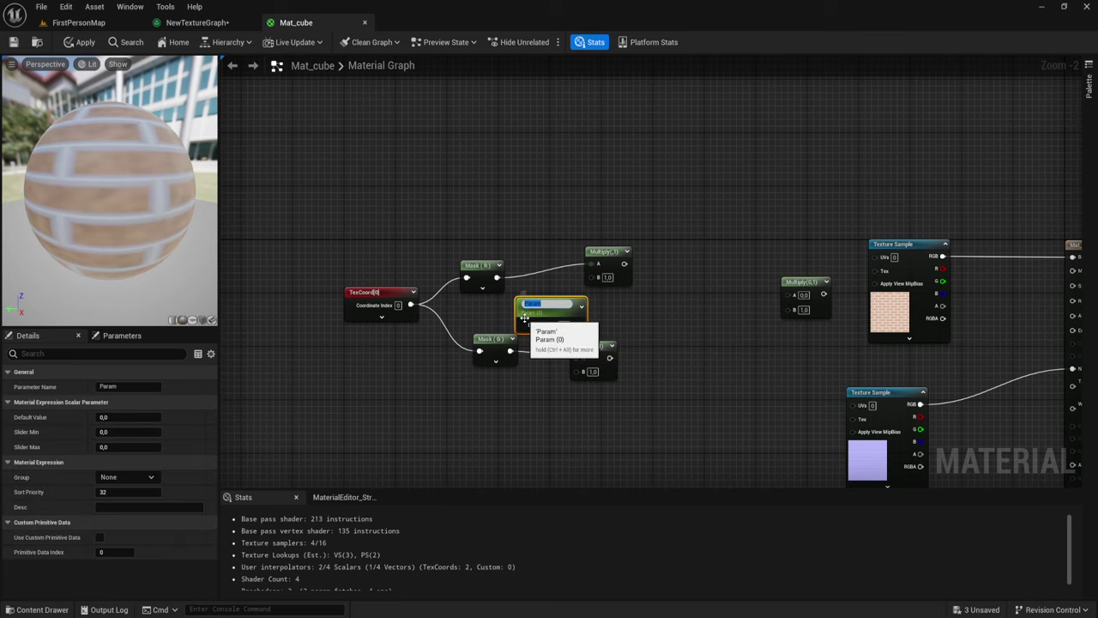
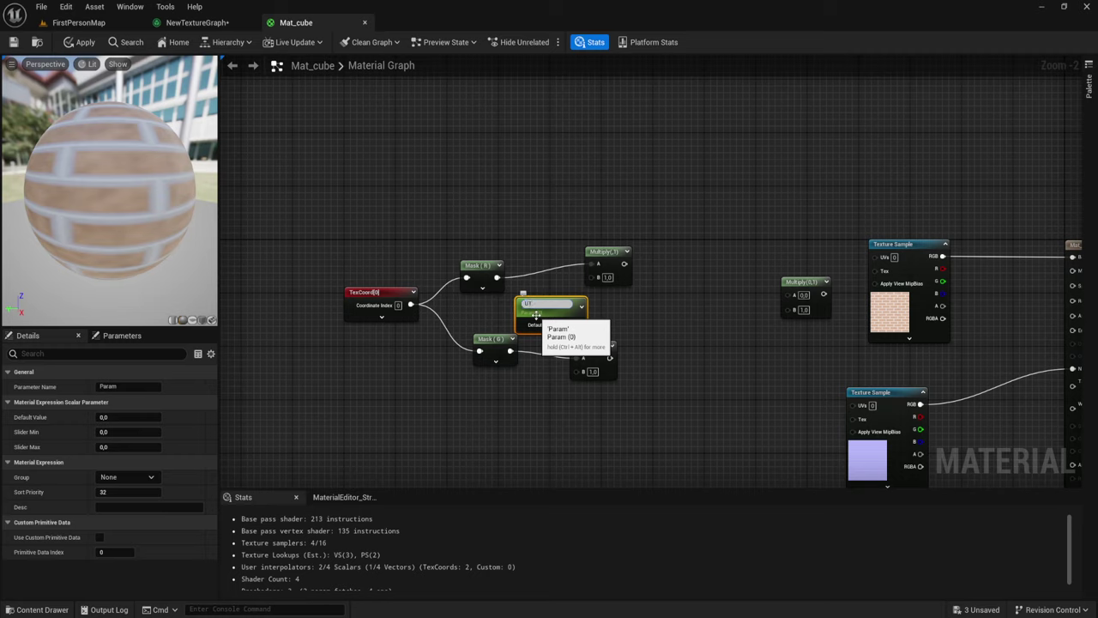
- Connect UT and VT scalar parameters, both defaulting to 1.0, to the two Multiply B inputs
key("Return")
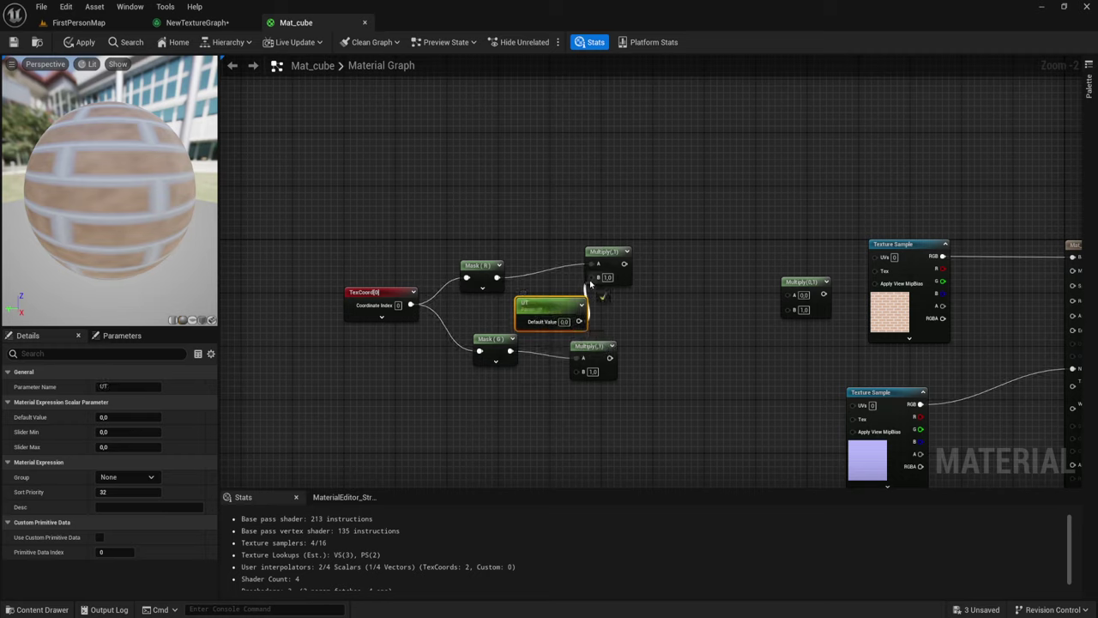
left_click_drag(591, 283, 597, 277)
left_click(595, 341)
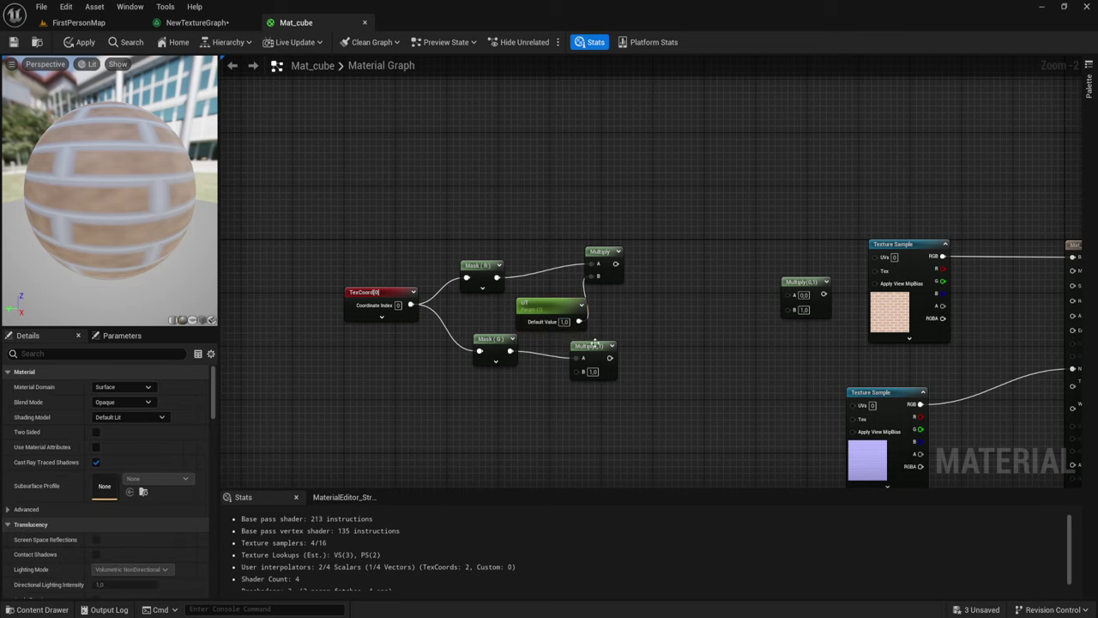
left_click(512, 415)
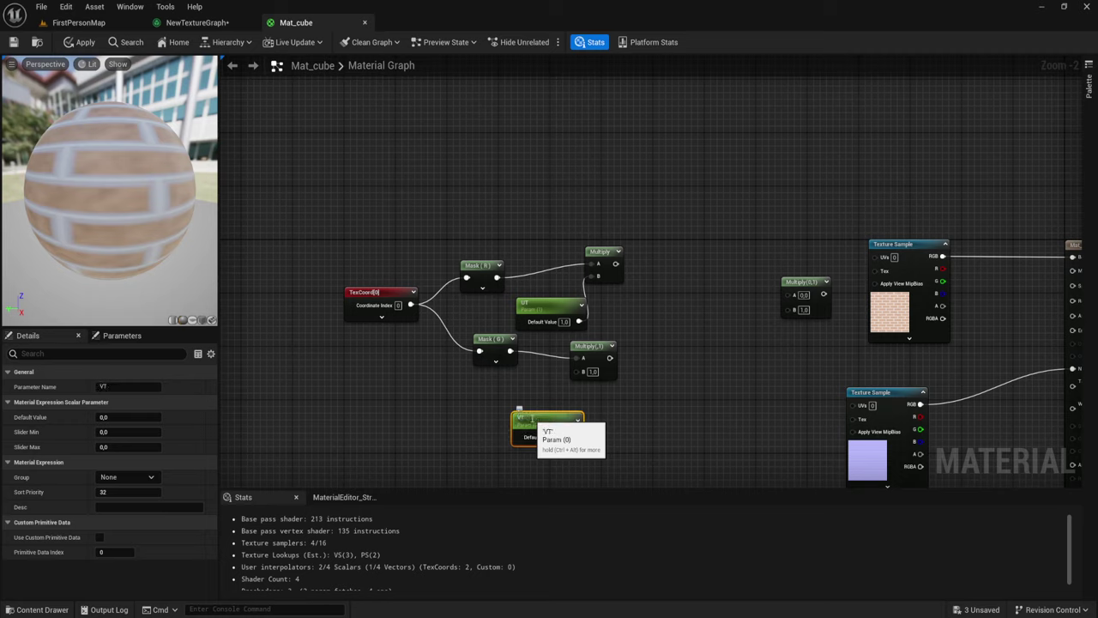
left_click_drag(576, 437, 580, 370)
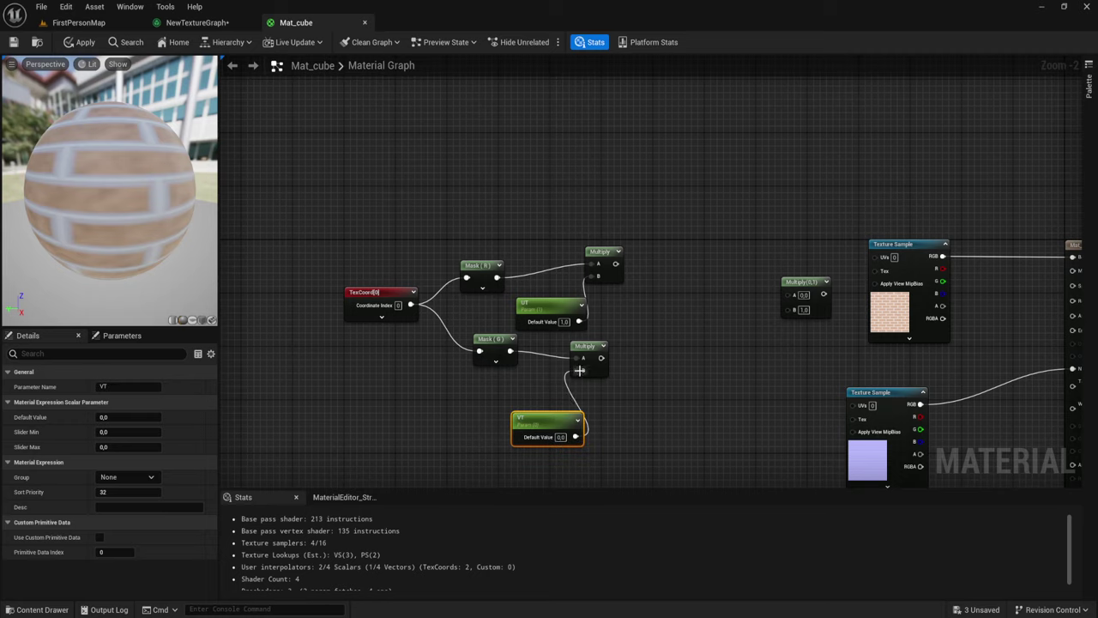
left_click_drag(551, 425, 538, 380)
left_click(546, 391)
type("1")
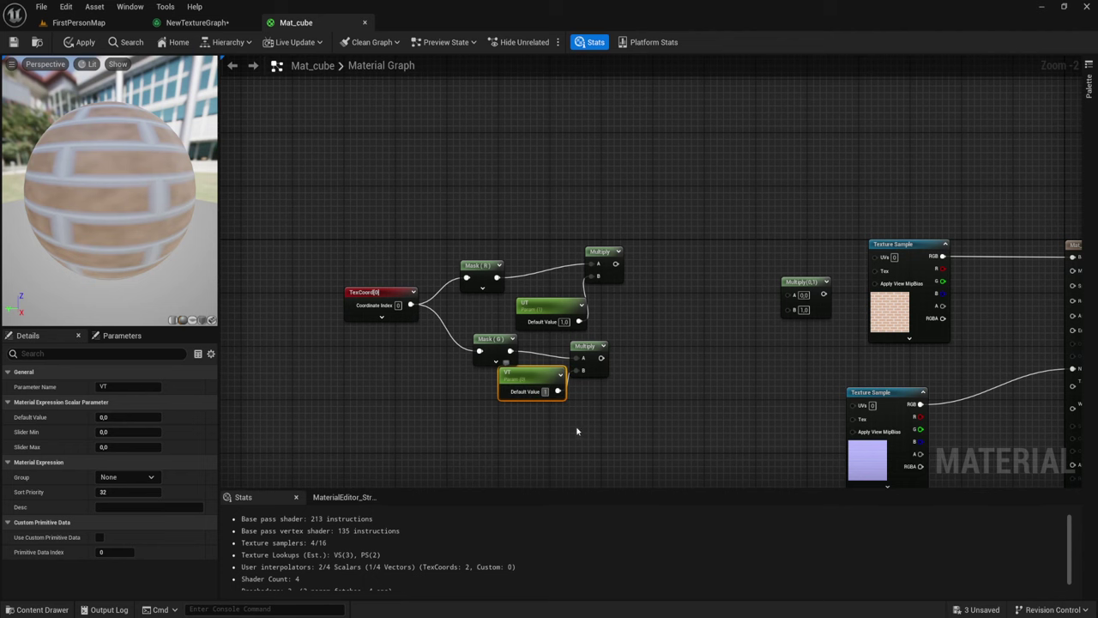
left_click(577, 431)
- Add a Scale parameter with default 1.0 feeding the B input of Multiply(0,1)
right_click_drag(736, 340, 672, 341)
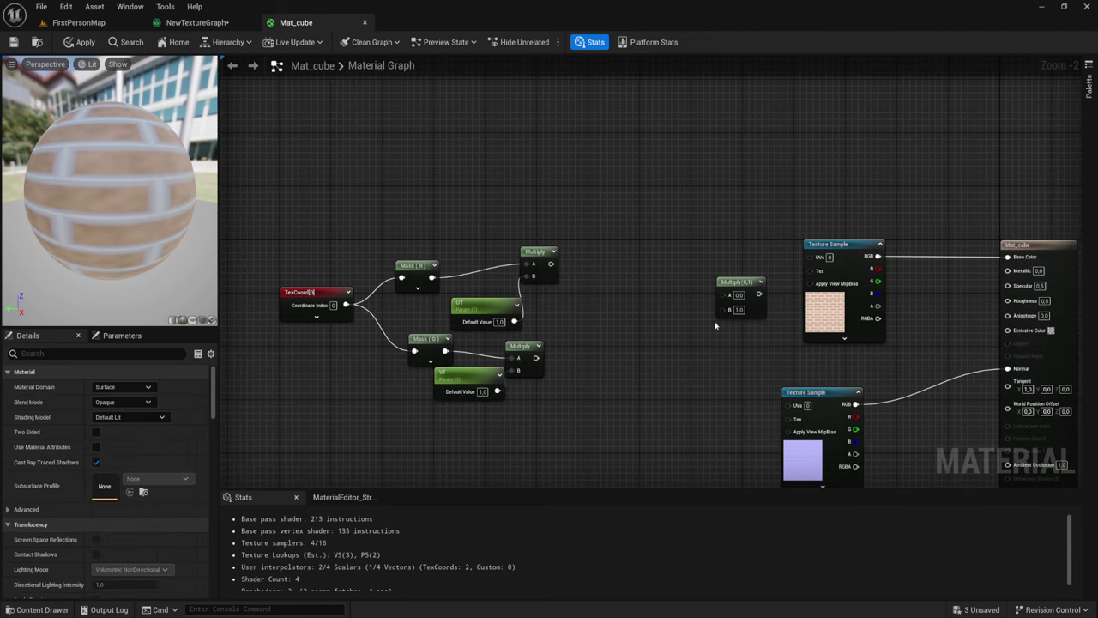
left_click(657, 337)
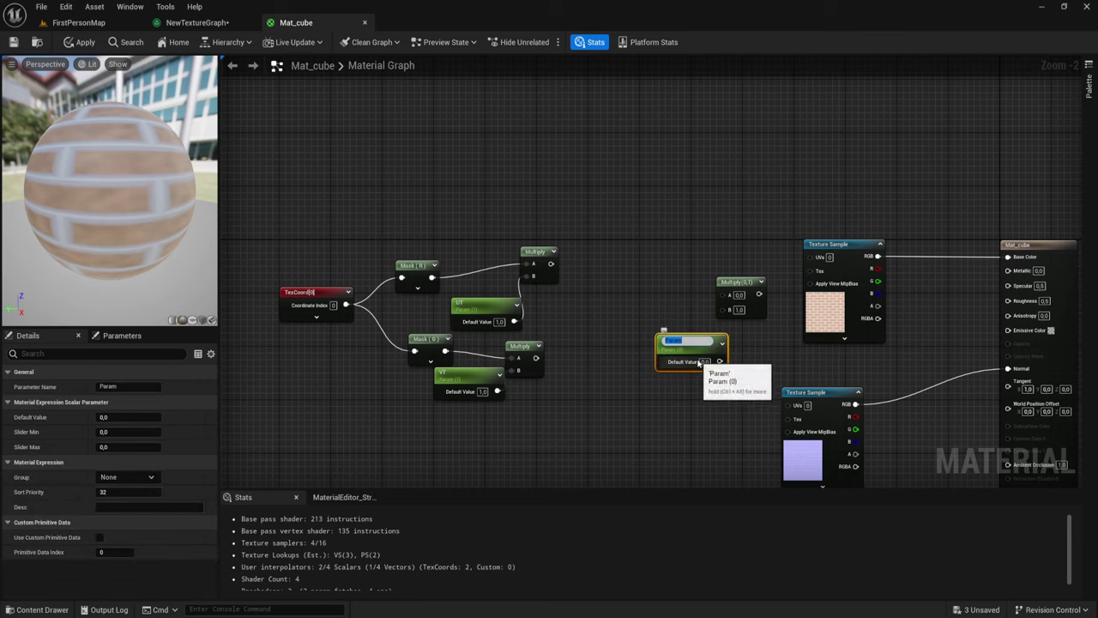
type("Scale")
key("Return")
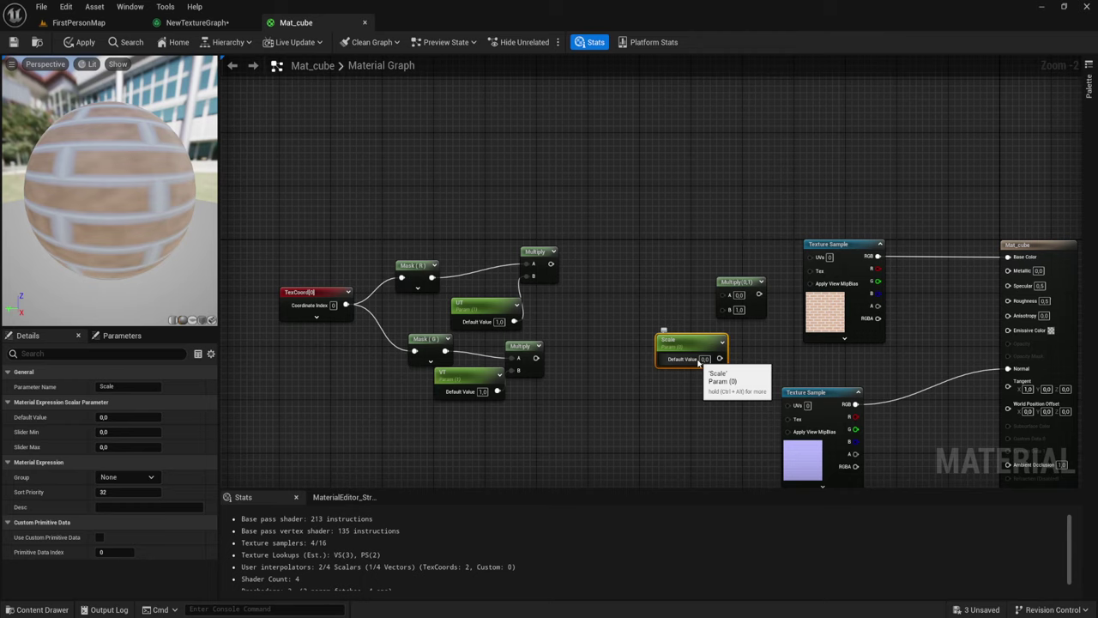
left_click_drag(719, 359, 730, 309)
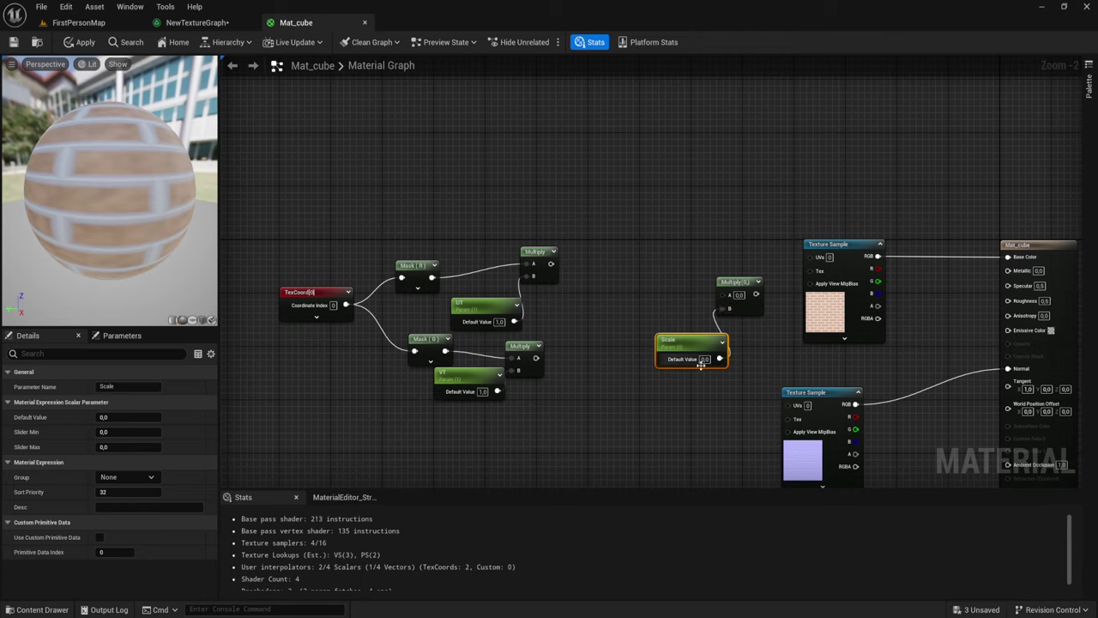
type("1")
left_click(747, 386)
- Wire the Multiply output into the Texture Sample UVs and rearrange the Mask, UT/VT and Multiply nodes
left_click_drag(756, 295, 809, 256)
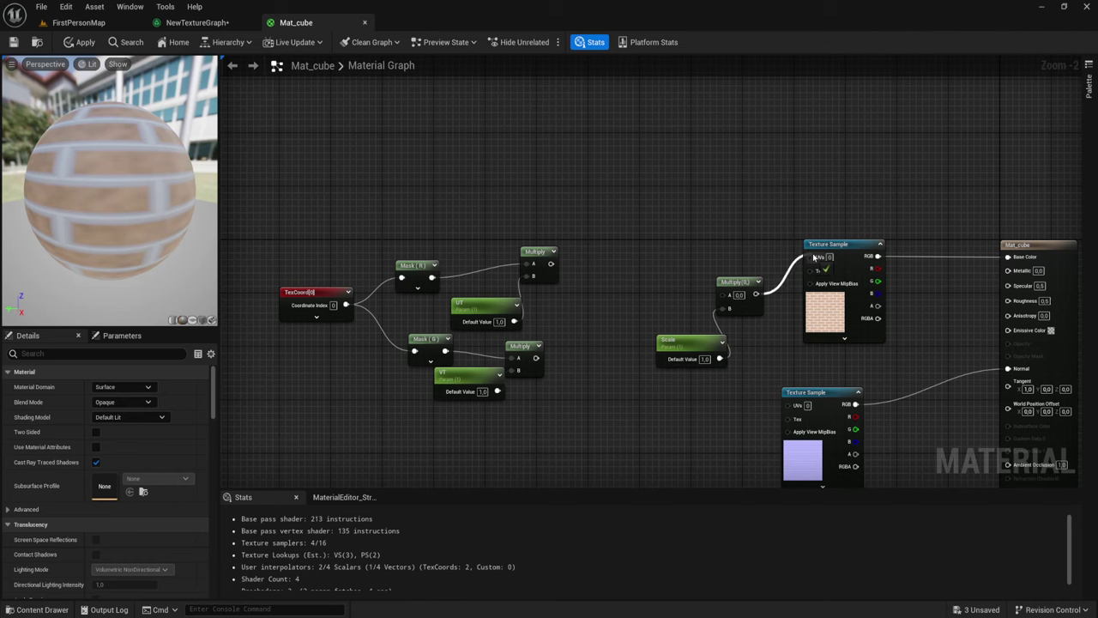
right_click_drag(733, 283, 774, 282)
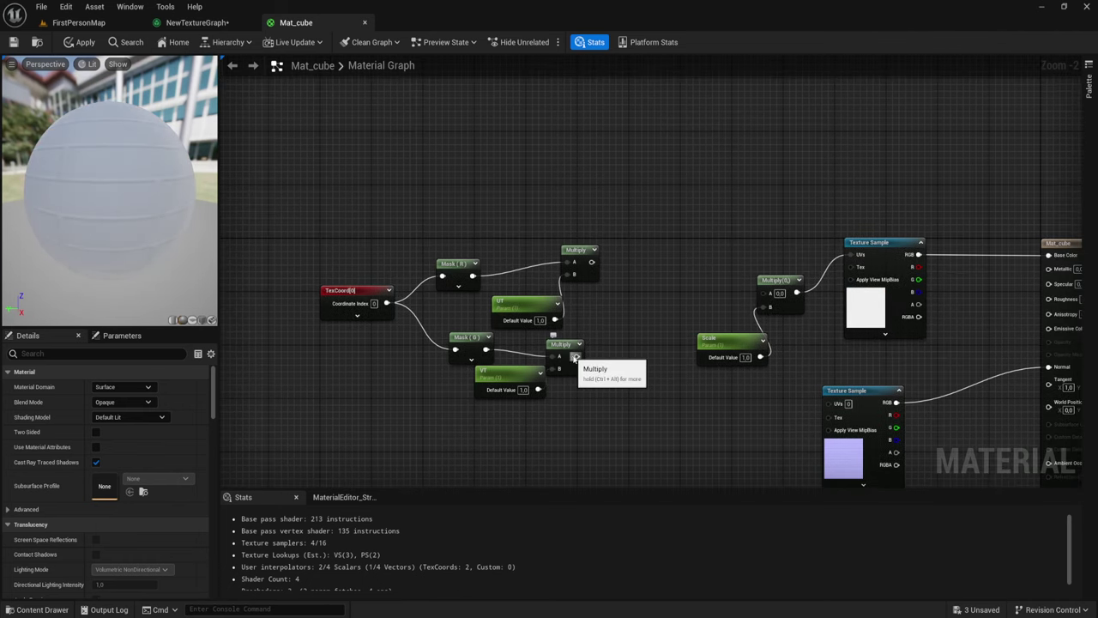
left_click_drag(576, 356, 636, 309)
left_click(616, 259)
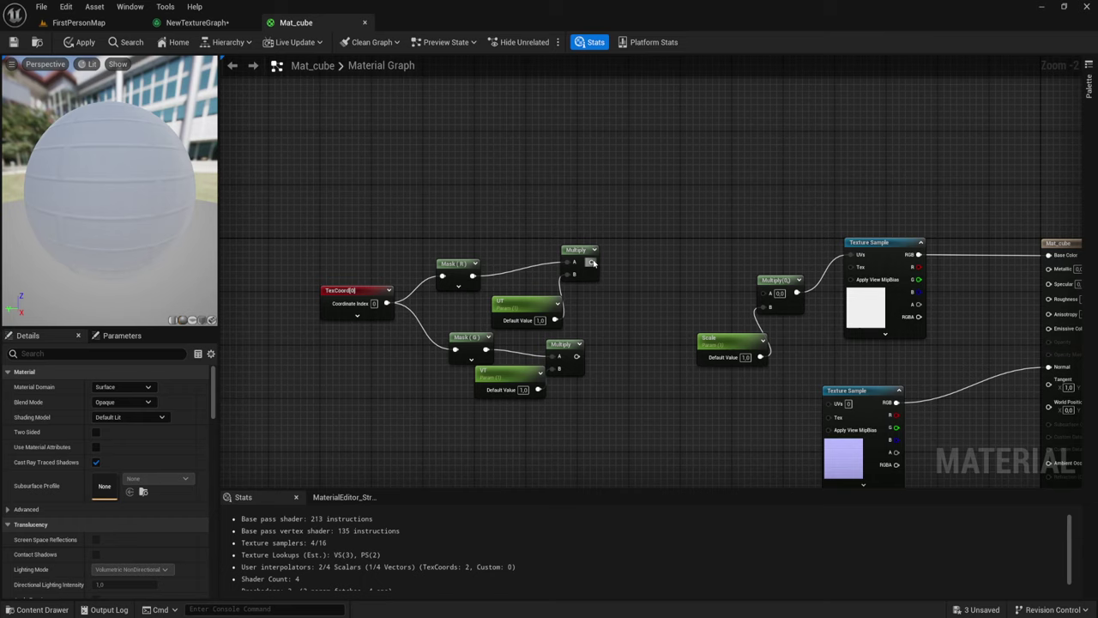
left_click_drag(593, 264, 612, 279)
key("Escape")
left_click_drag(436, 330, 580, 233)
left_click_drag(460, 271, 466, 231)
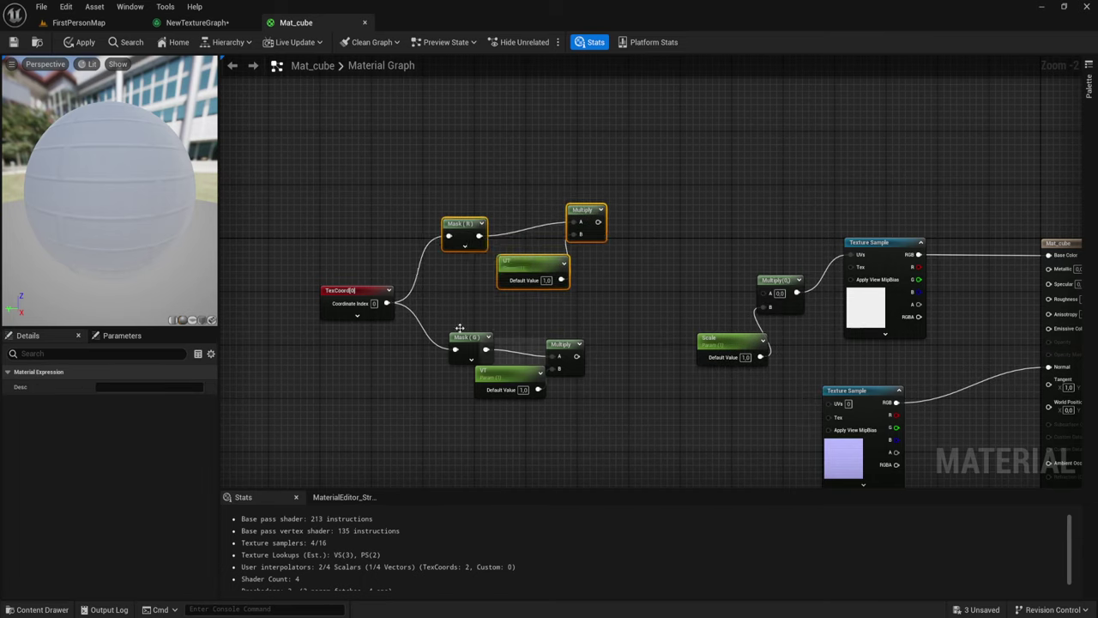
left_click_drag(446, 319, 623, 447)
left_click(631, 271)
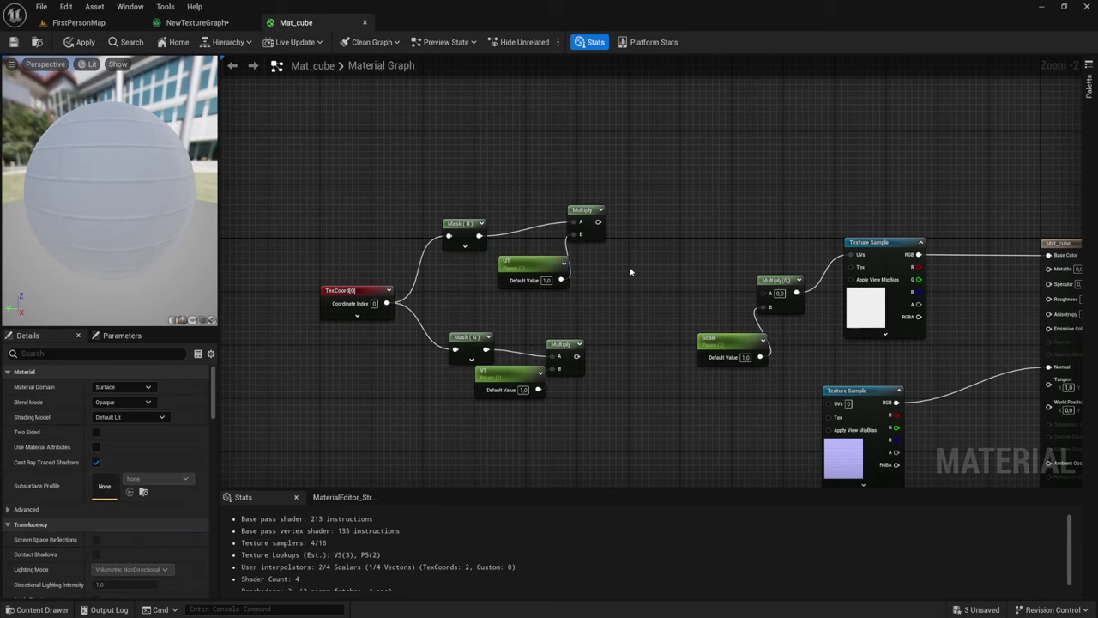
- Add an Append node merging both Multiply outputs into the Scale Multiply's A input, then apply
right_click(630, 263)
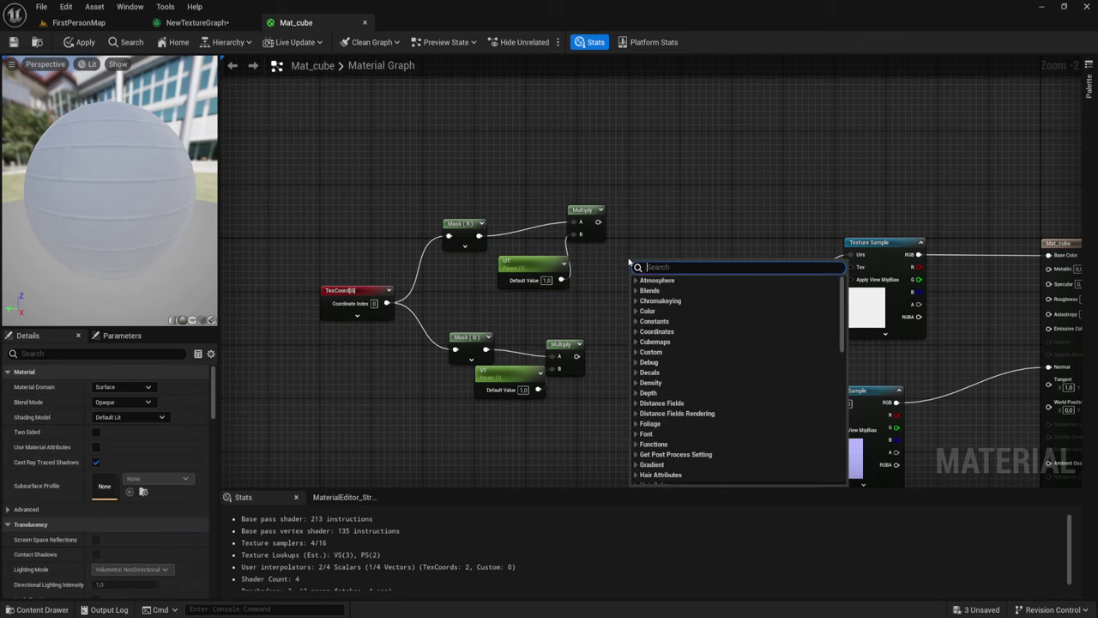
type("appen")
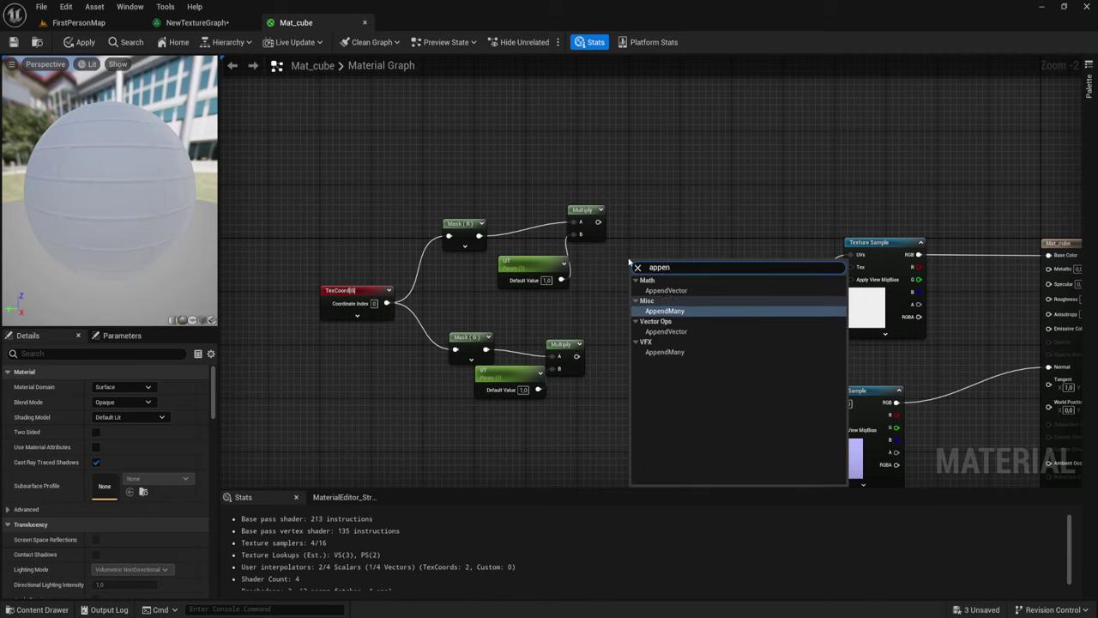
left_click(662, 331)
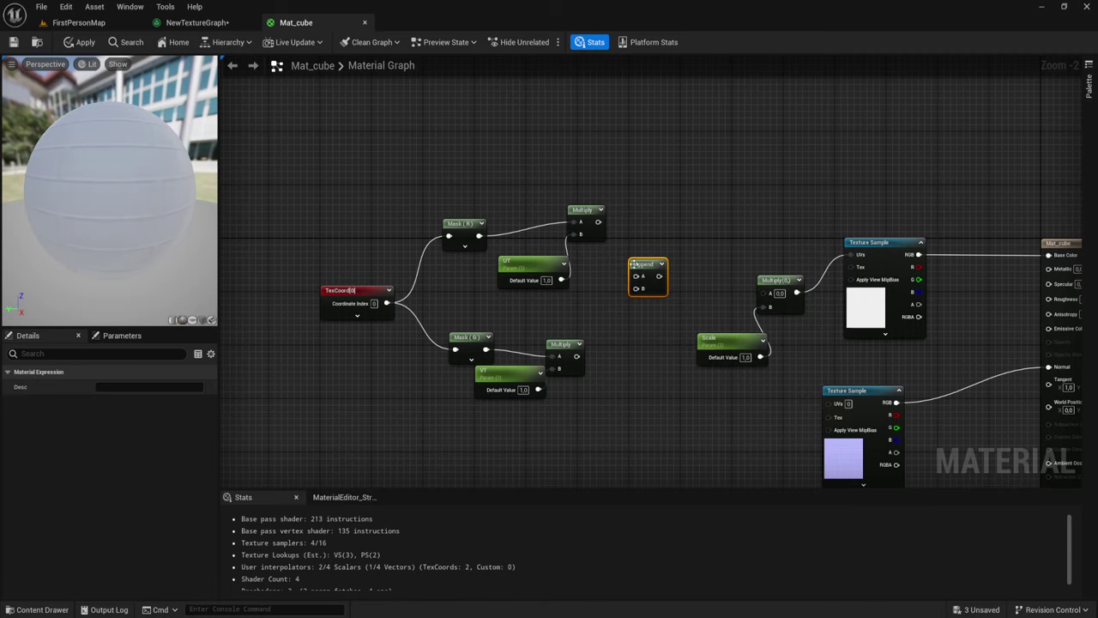
left_click_drag(637, 276, 598, 222)
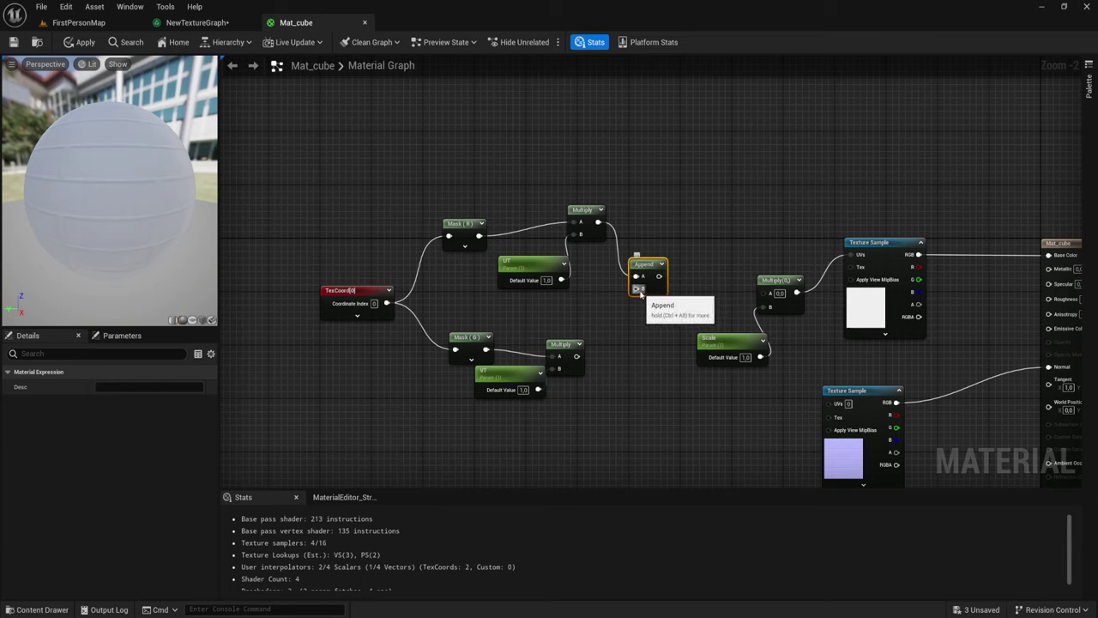
left_click_drag(635, 288, 577, 356)
left_click_drag(659, 276, 758, 292)
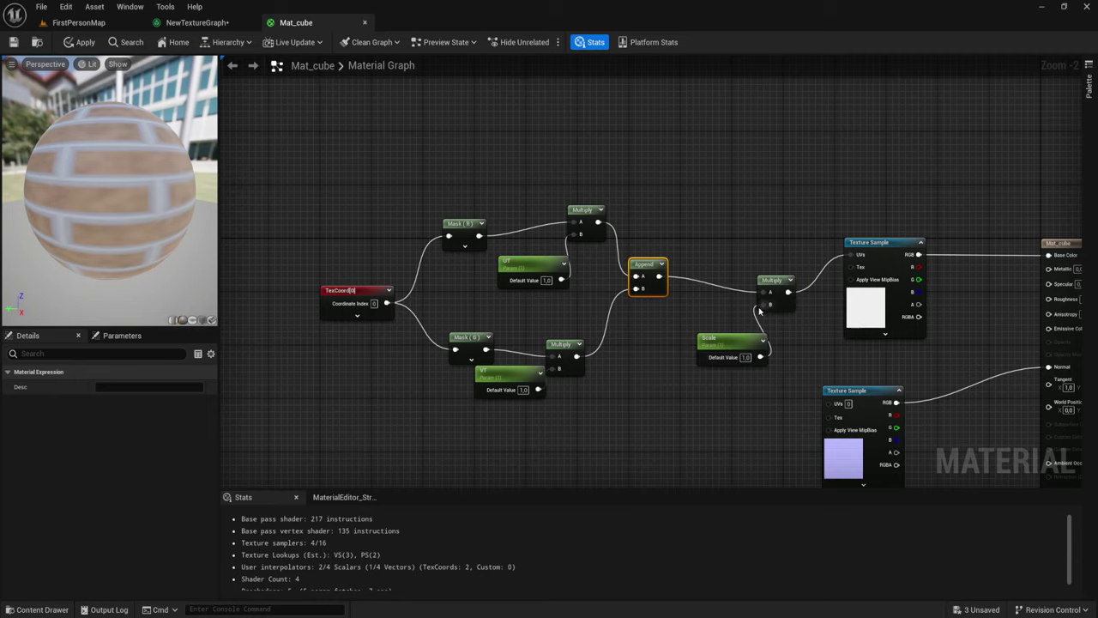
left_click(77, 42)
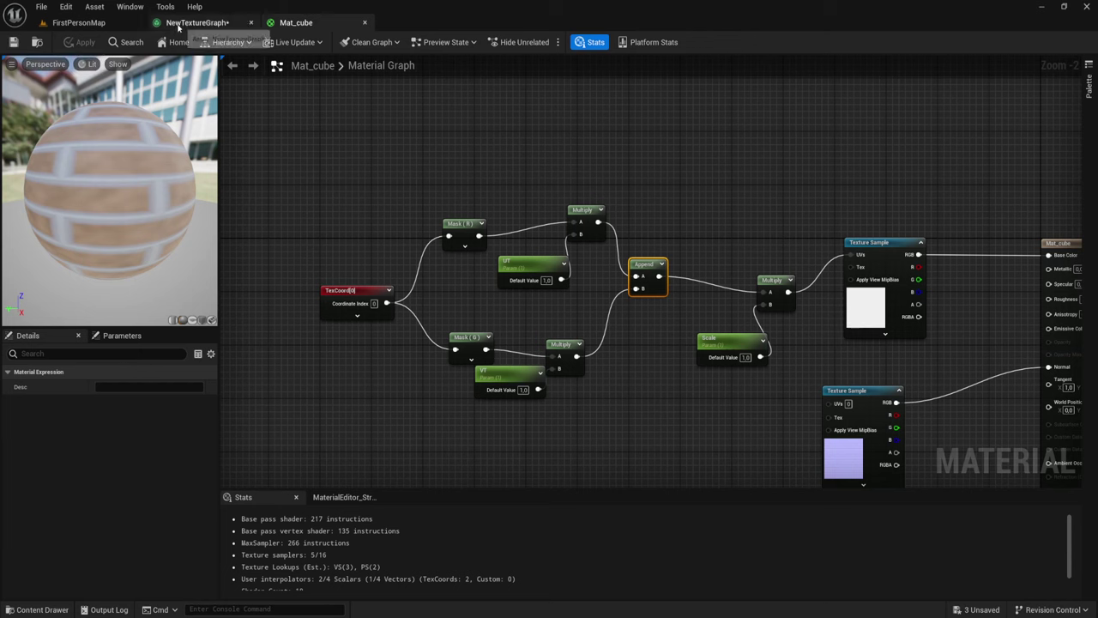
- Create the material instance Mat_cube_Inst from Mat_cube in FirstPersonMap's content browser
left_click(86, 23)
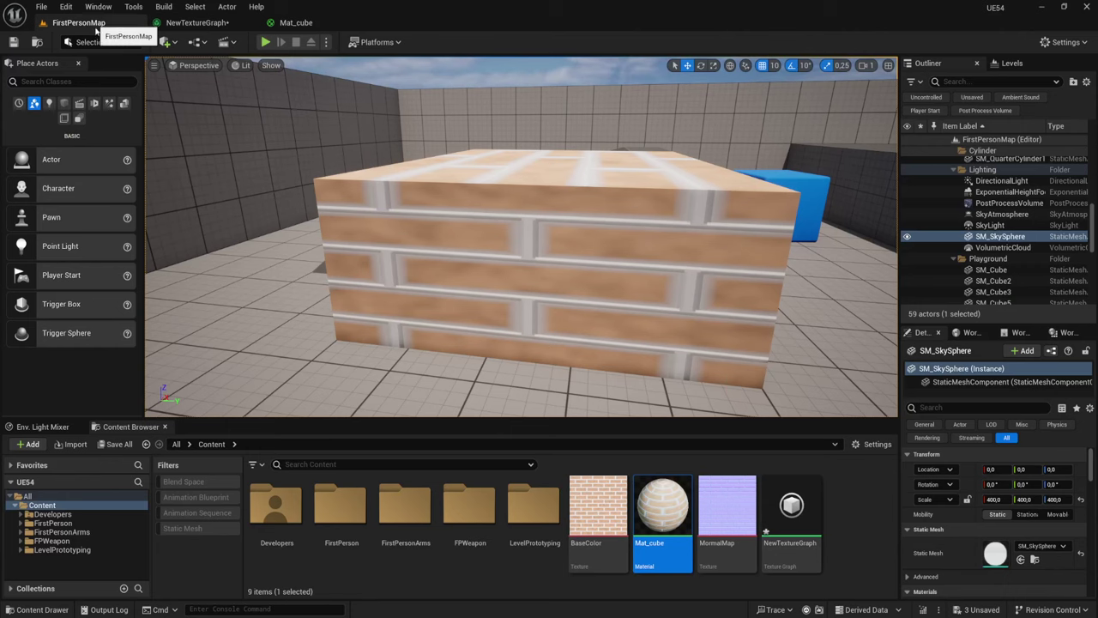
right_click(679, 485)
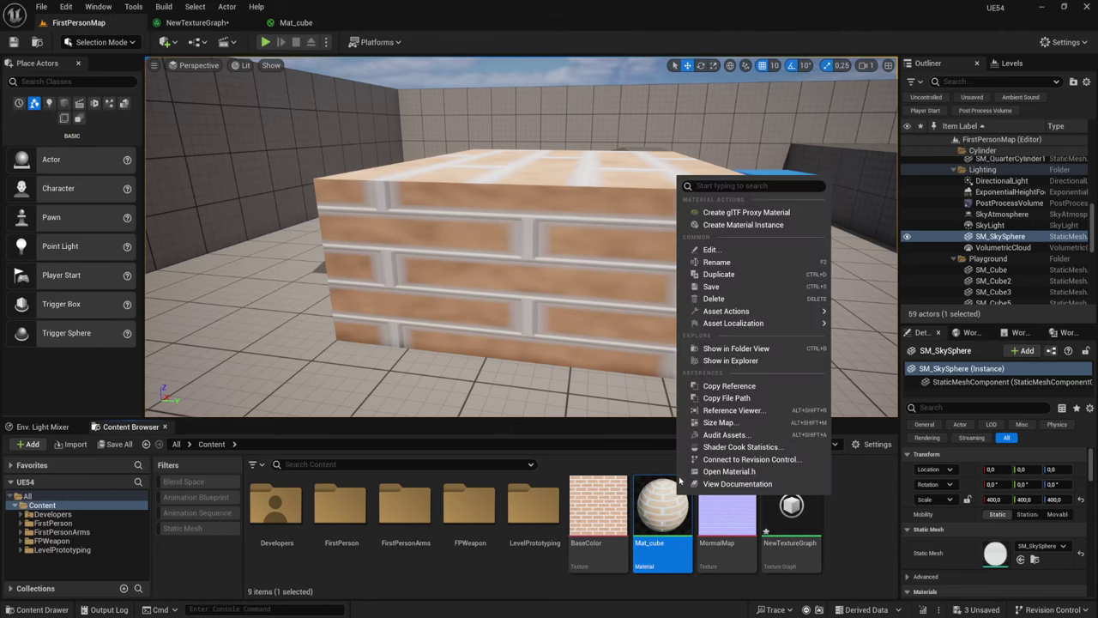
left_click(726, 225)
key("Return")
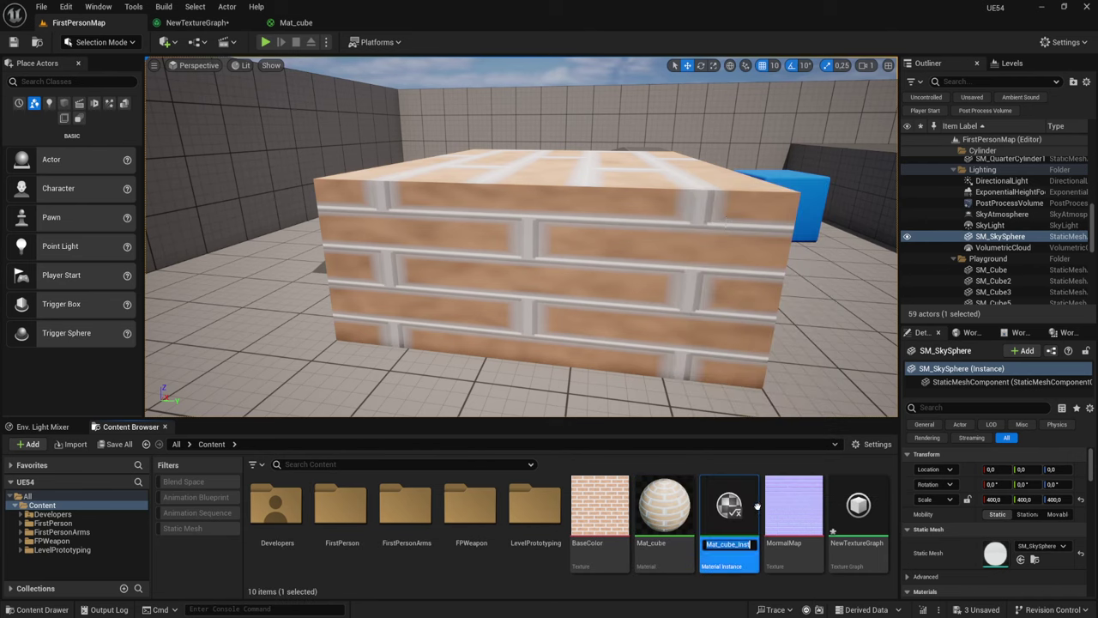
- Assign Mat_cube_Inst to the brick cube and open it for editing
left_click_drag(730, 506, 652, 280)
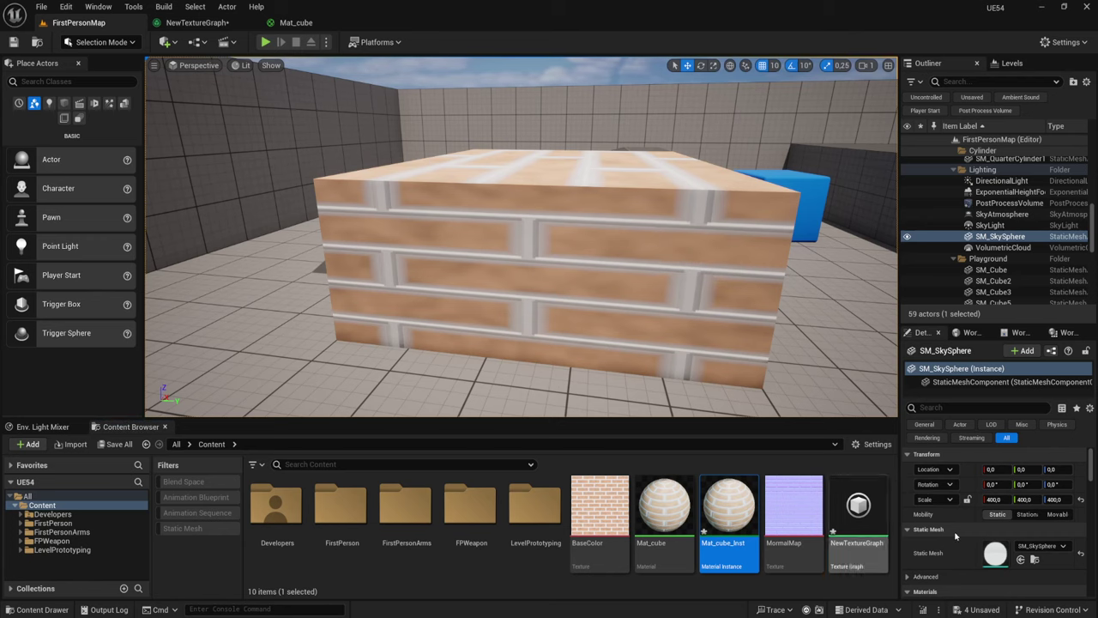
scroll(968, 539, "down", 2)
scroll(968, 540, "down", 2)
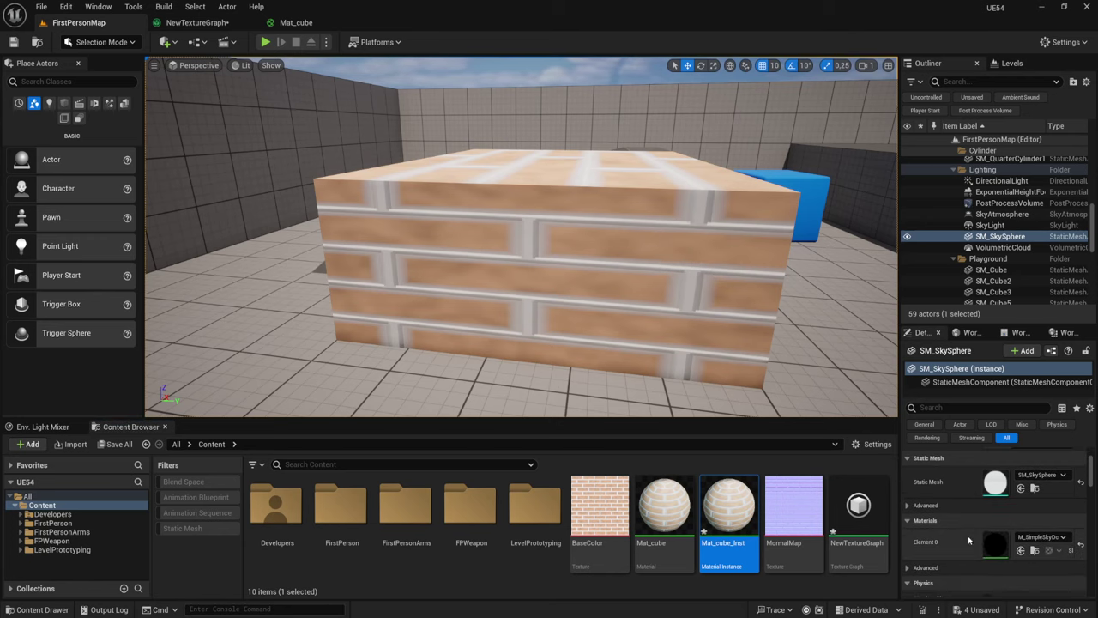
double_click(727, 507)
- Enable the Scale, UT and VT overrides in a floating instance window and raise Scale to 2.547776
left_click(553, 130)
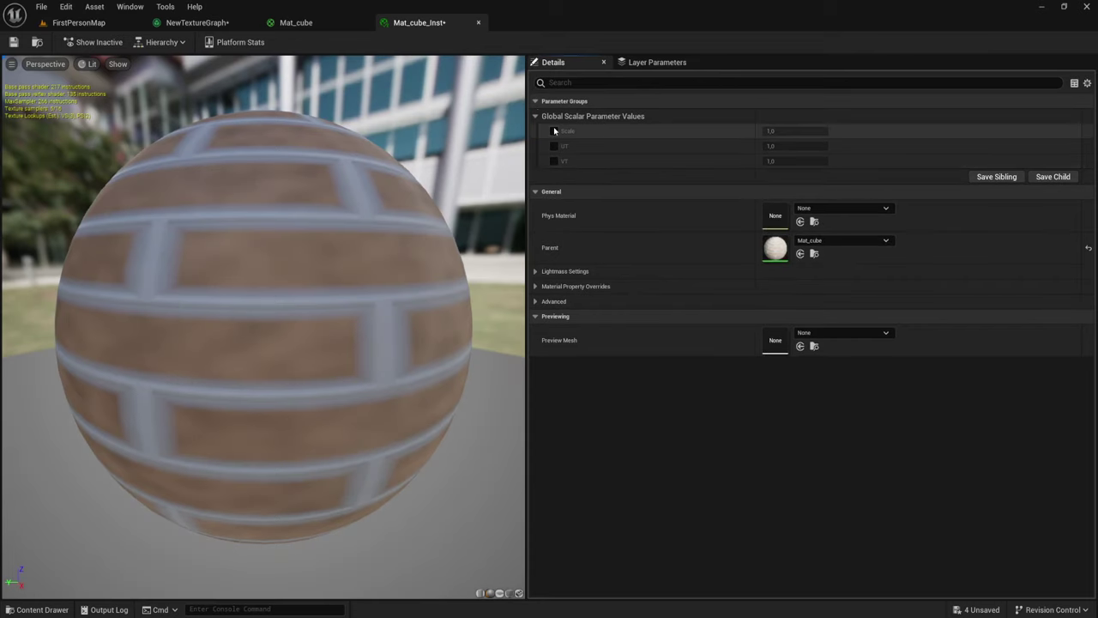
left_click(553, 146)
left_click(553, 161)
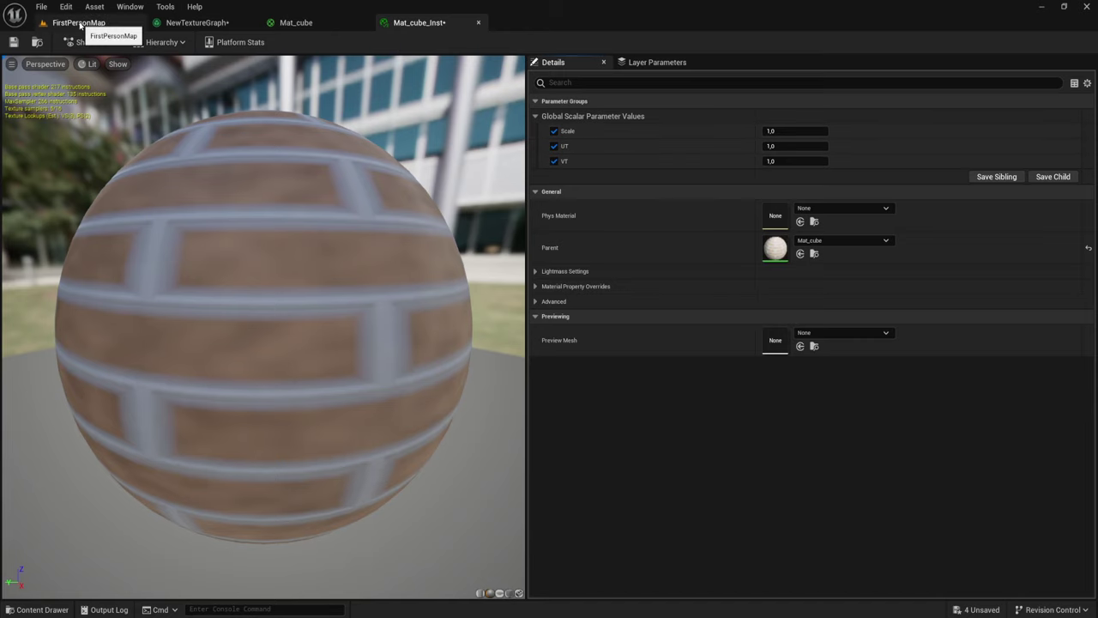
left_click_drag(464, 23, 592, 111)
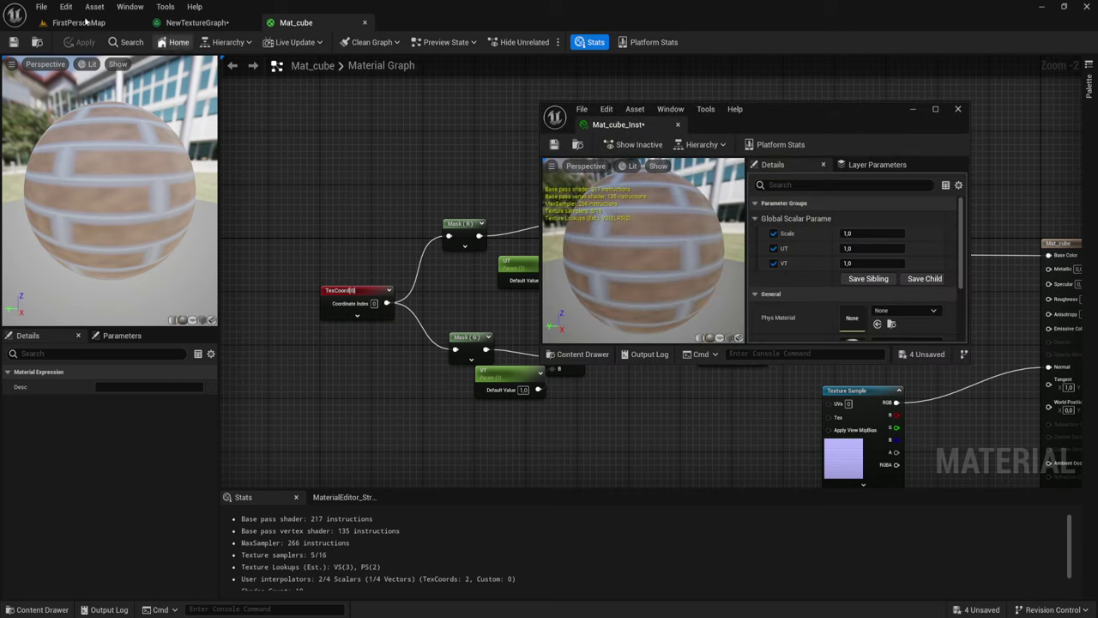
left_click(86, 23)
left_click_drag(697, 123, 786, 101)
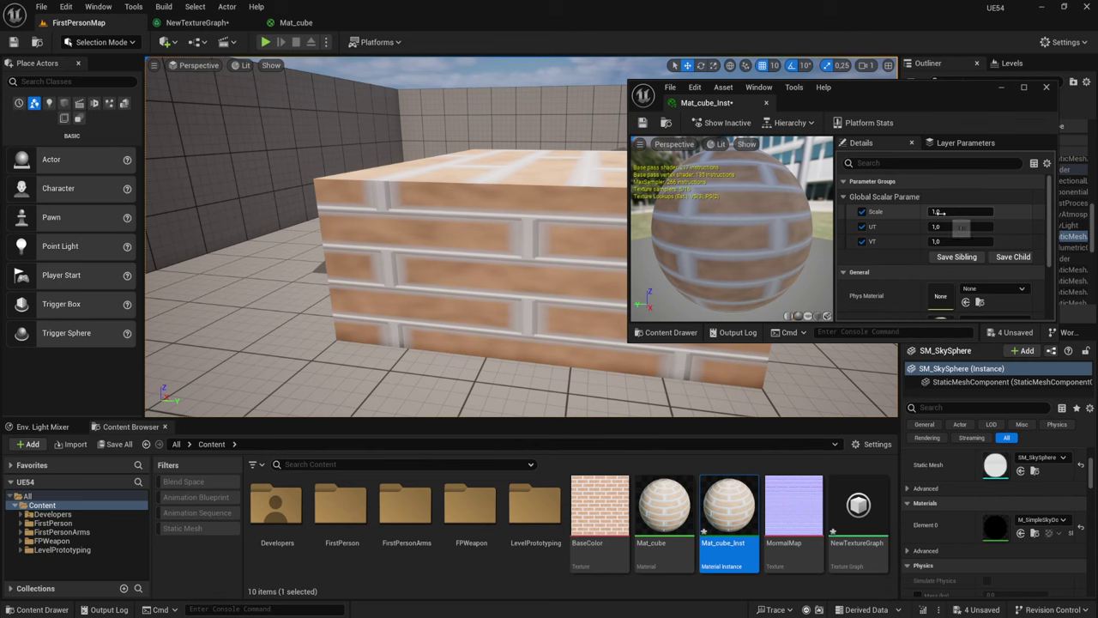
left_click_drag(961, 211, 1017, 212)
- In Mat_cube, feed the scaled UVs into the normal-map Texture Sample, apply, and view the cube closer
left_click(664, 506)
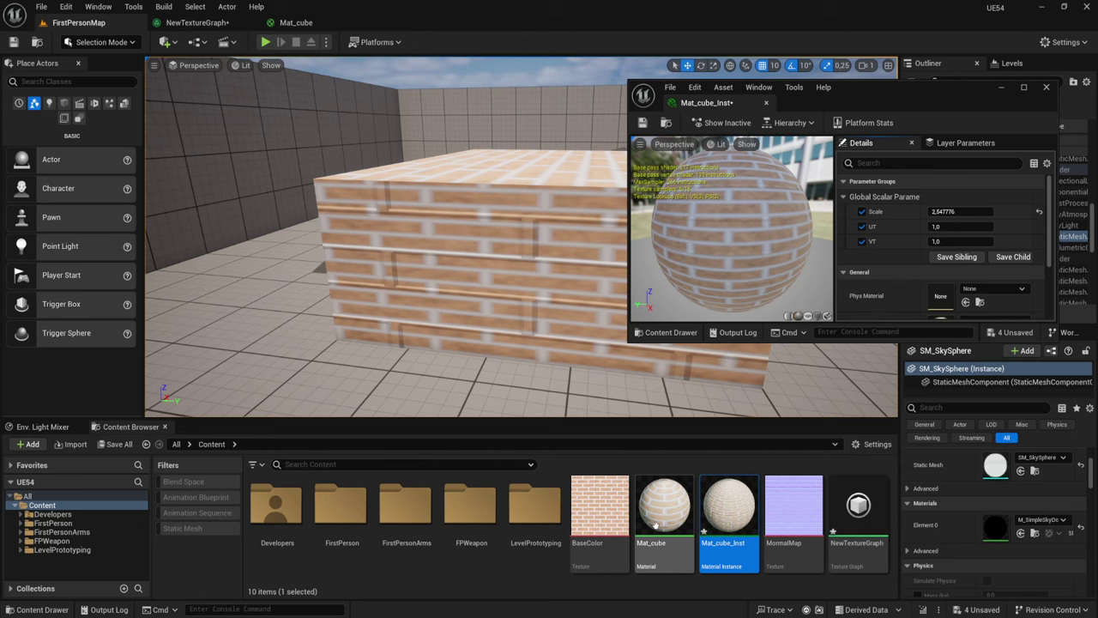
left_click(320, 19)
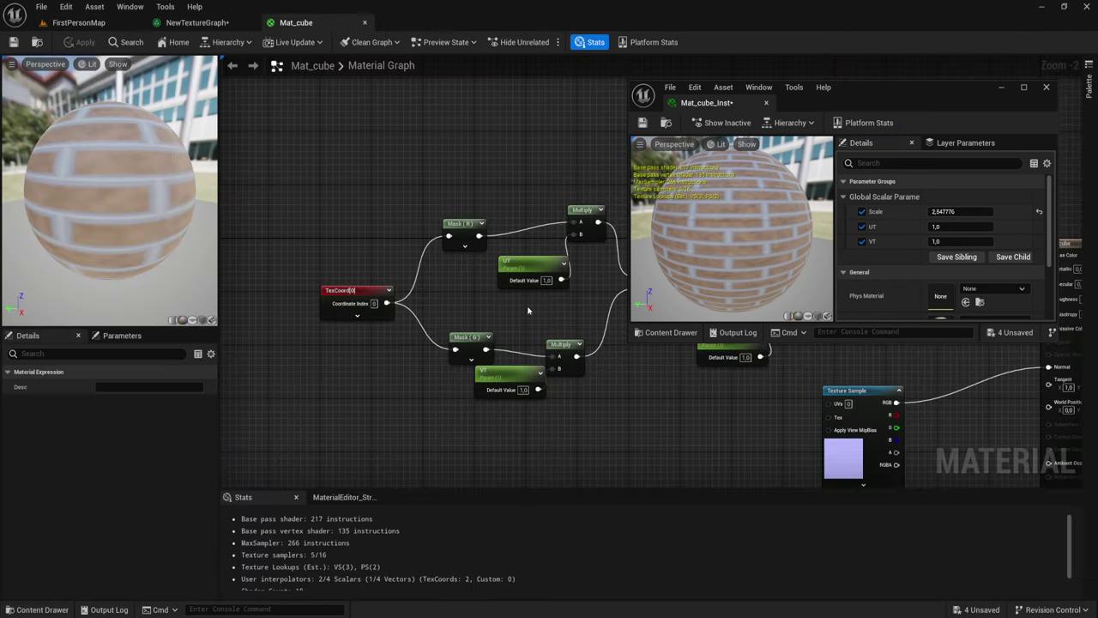
scroll(367, 275, "up", 2)
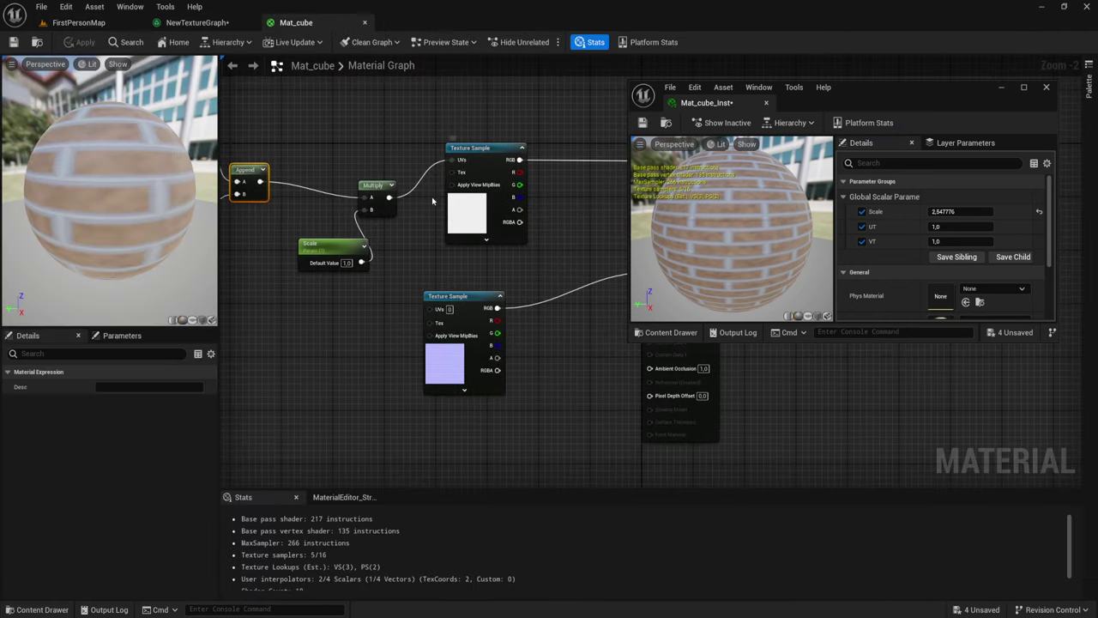
left_click_drag(389, 197, 433, 309)
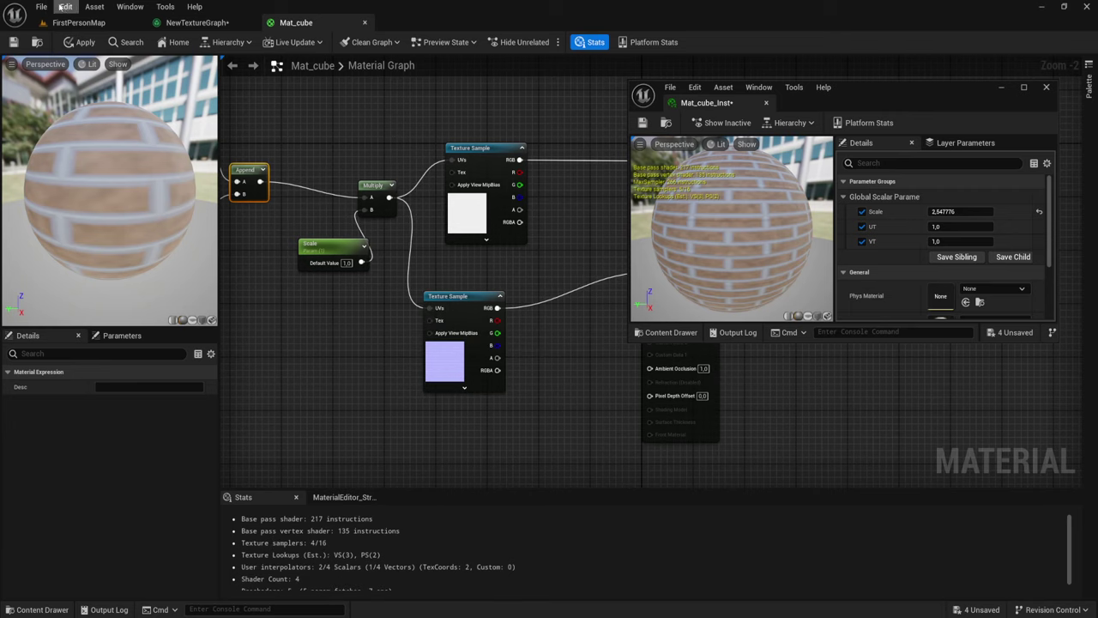
left_click(79, 42)
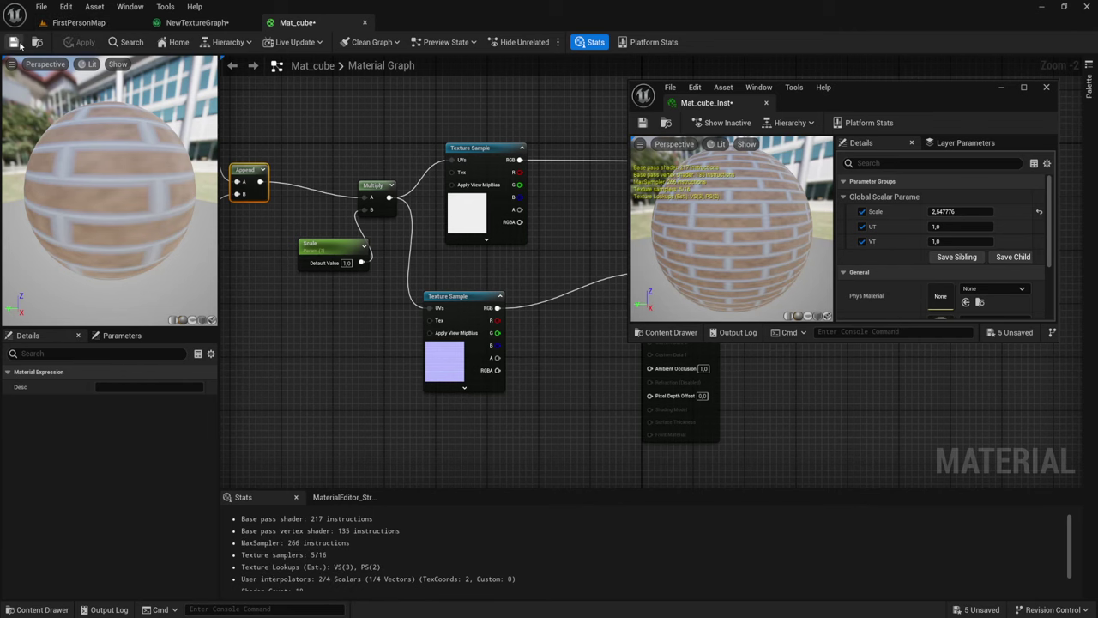
left_click(79, 23)
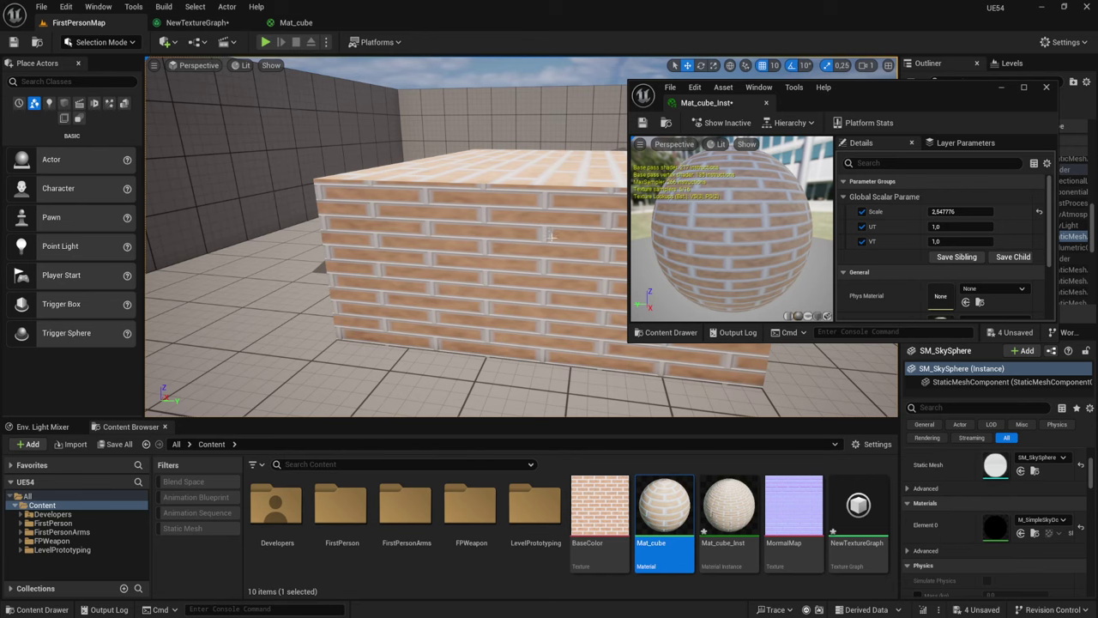
scroll(551, 237, "up", 3)
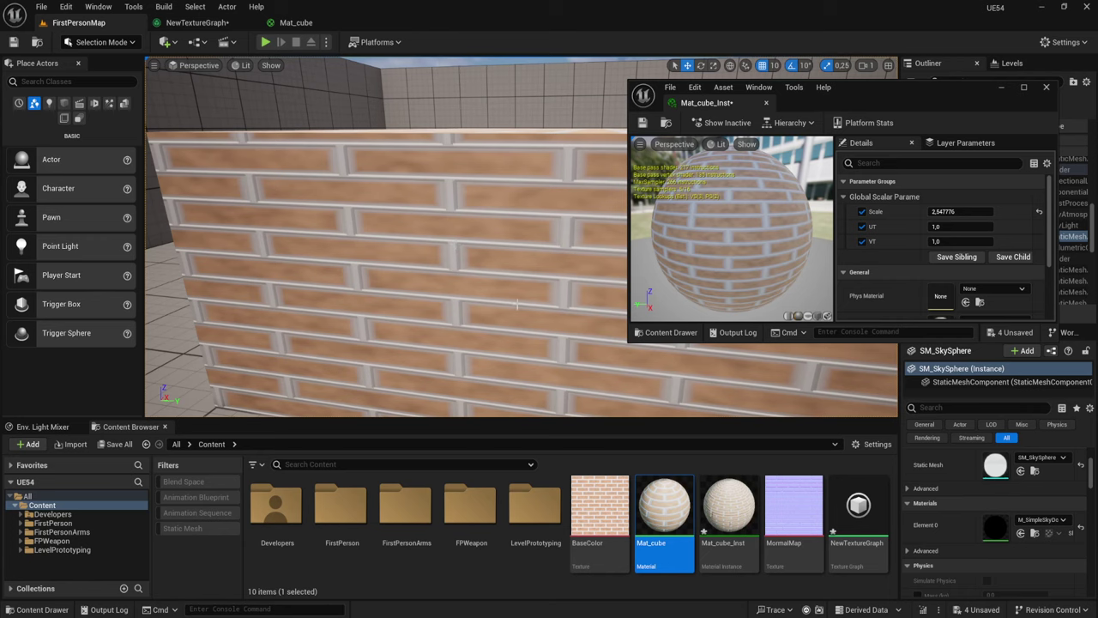
- Check the NormalMap texture, then route it through a Normalize node into Mat_cube's Normal input and apply
double_click(792, 506)
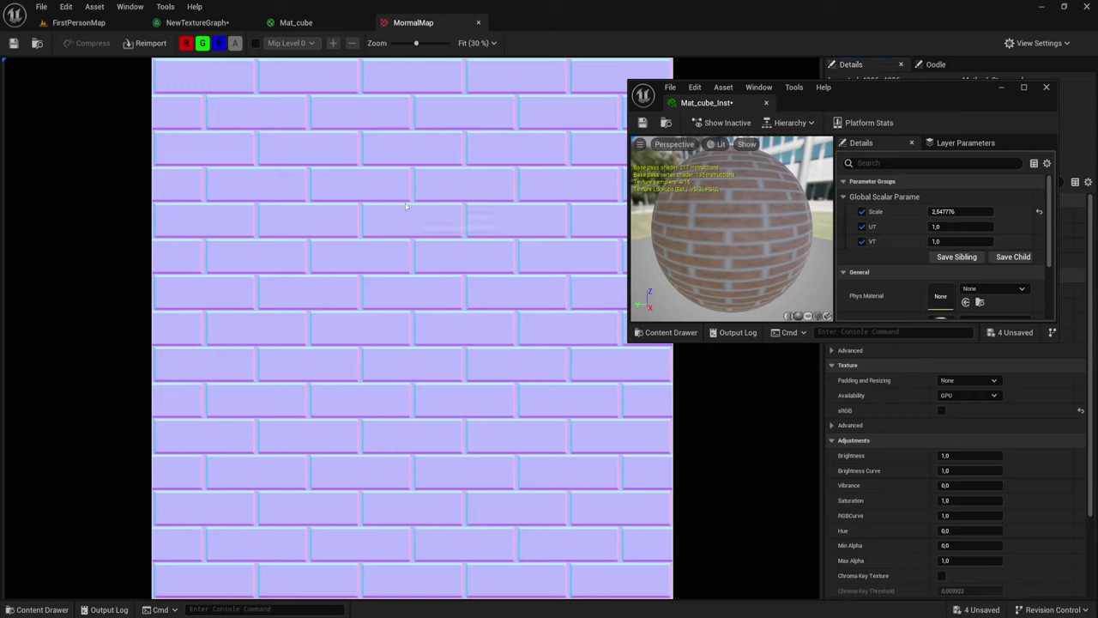
left_click(478, 23)
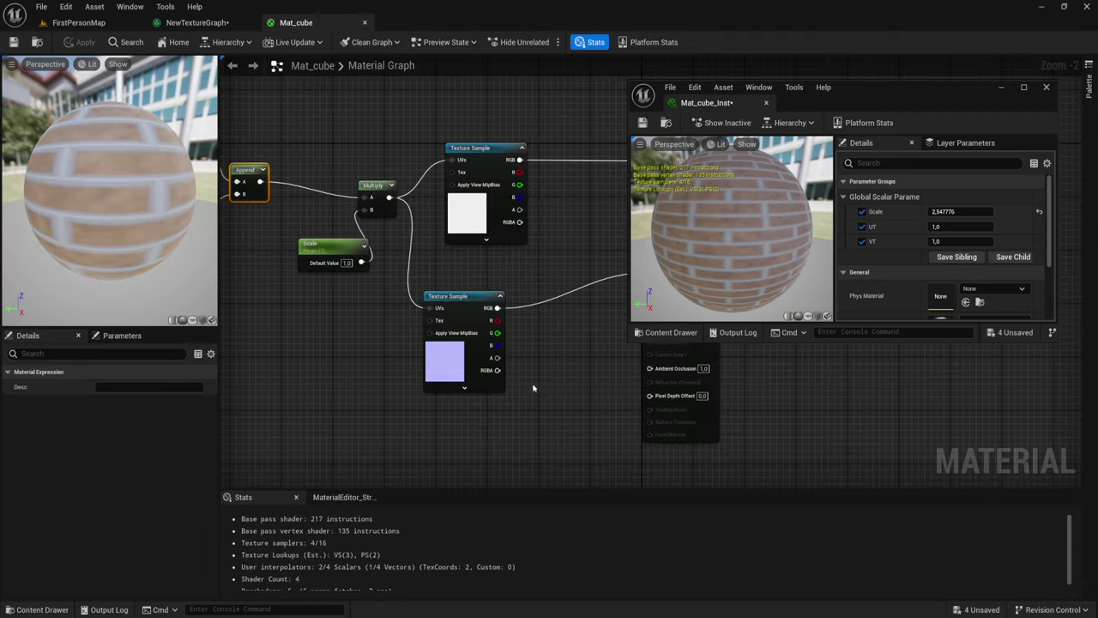
right_click_drag(536, 364, 417, 367)
left_click_drag(378, 311, 418, 314)
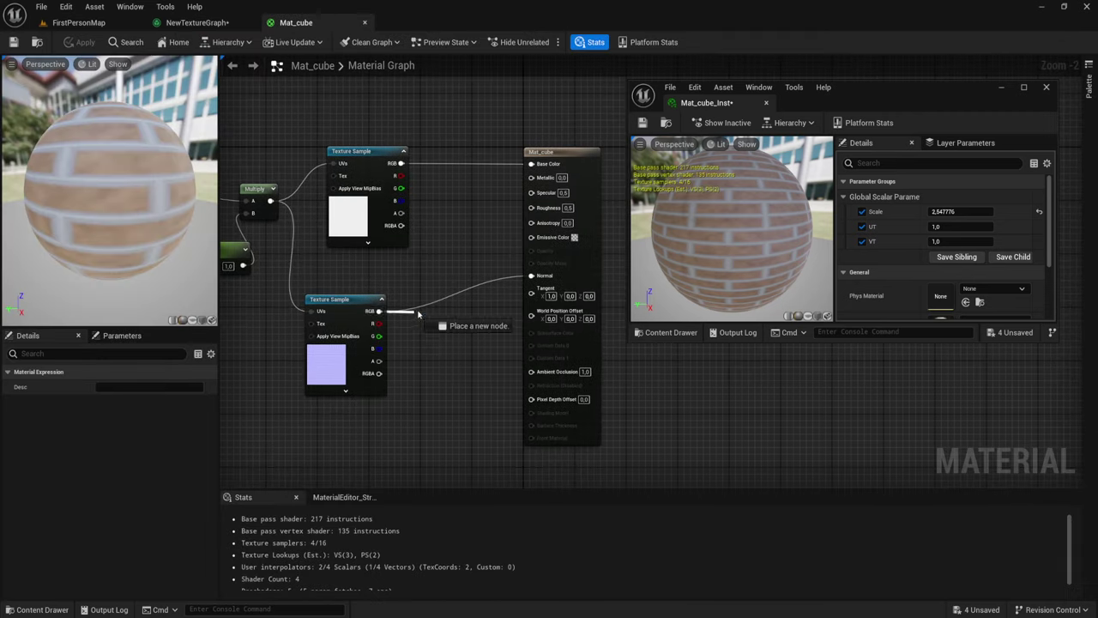
type("no")
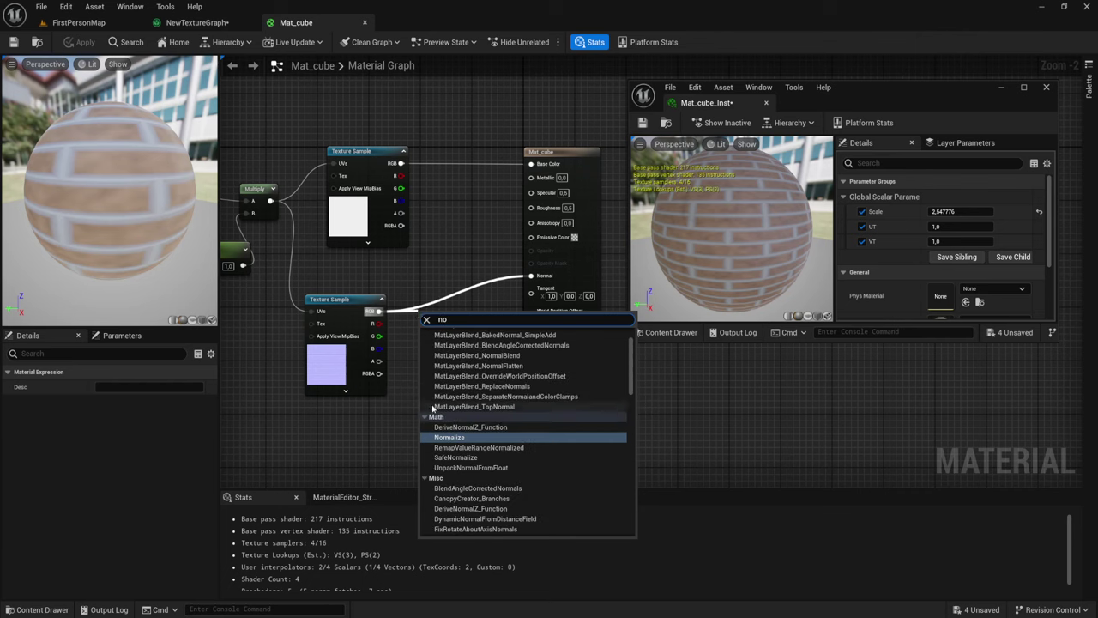
type("rm")
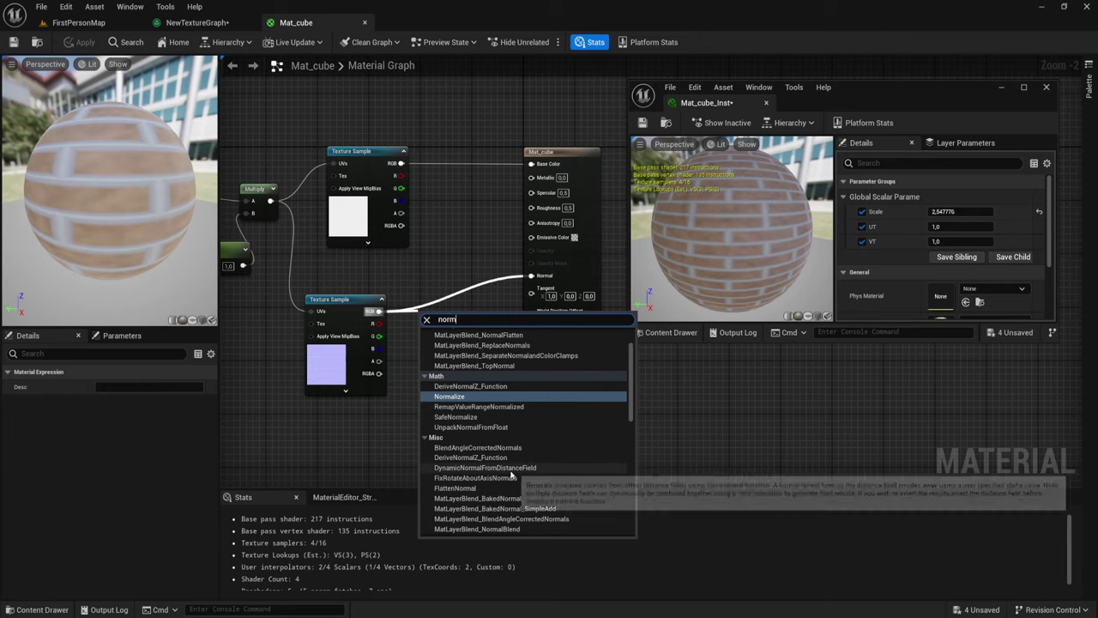
left_click(453, 397)
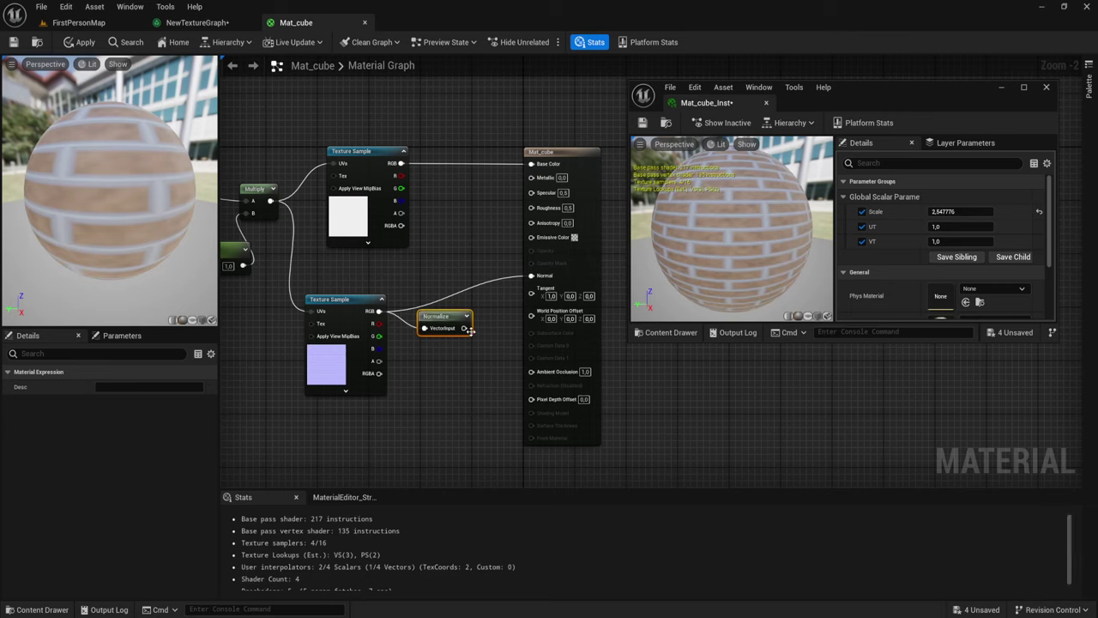
left_click_drag(530, 283, 531, 276)
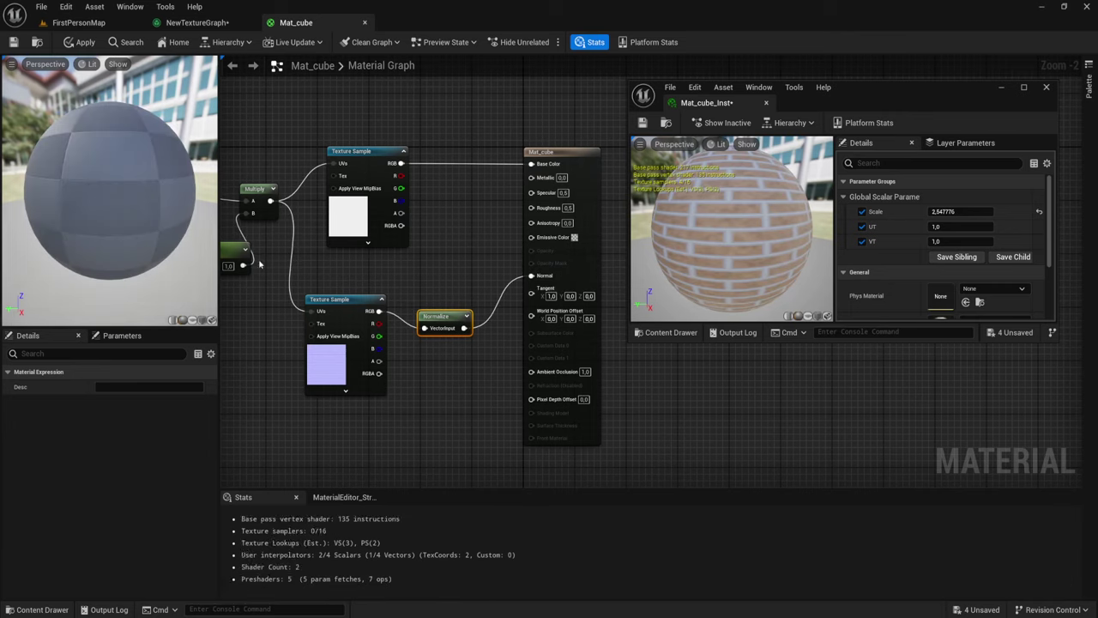
left_click(82, 42)
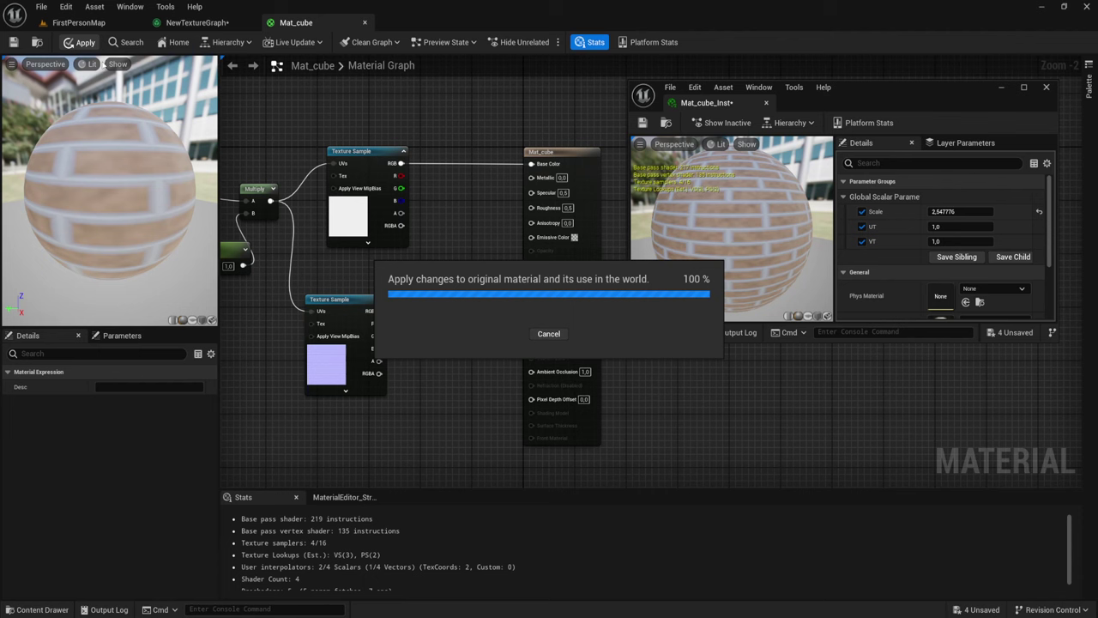
- Raise Mat_cube_Inst's UT to 3.96473 and VT to 1.999453, inspect the wall, and save
left_click(69, 22)
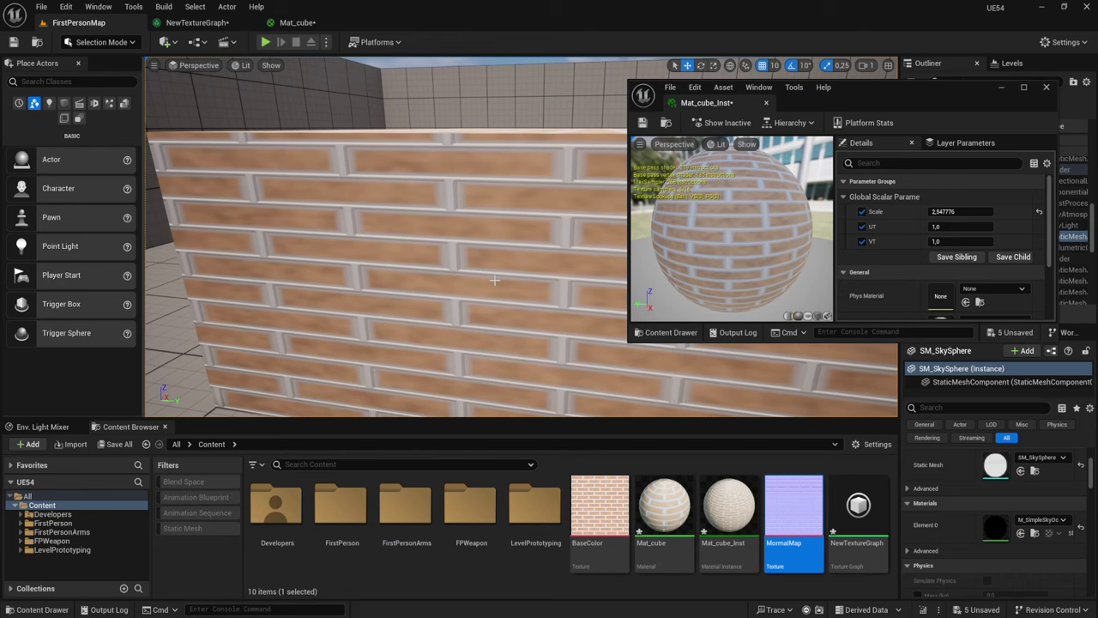
mouse_move(944, 227)
left_mouse_down()
mouse_move(1021, 226)
mouse_move(948, 225)
mouse_move(952, 241)
mouse_move(978, 227)
left_mouse_up()
mouse_move(387, 257)
right_mouse_down()
mouse_move(386, 240)
mouse_move(343, 257)
right_mouse_up()
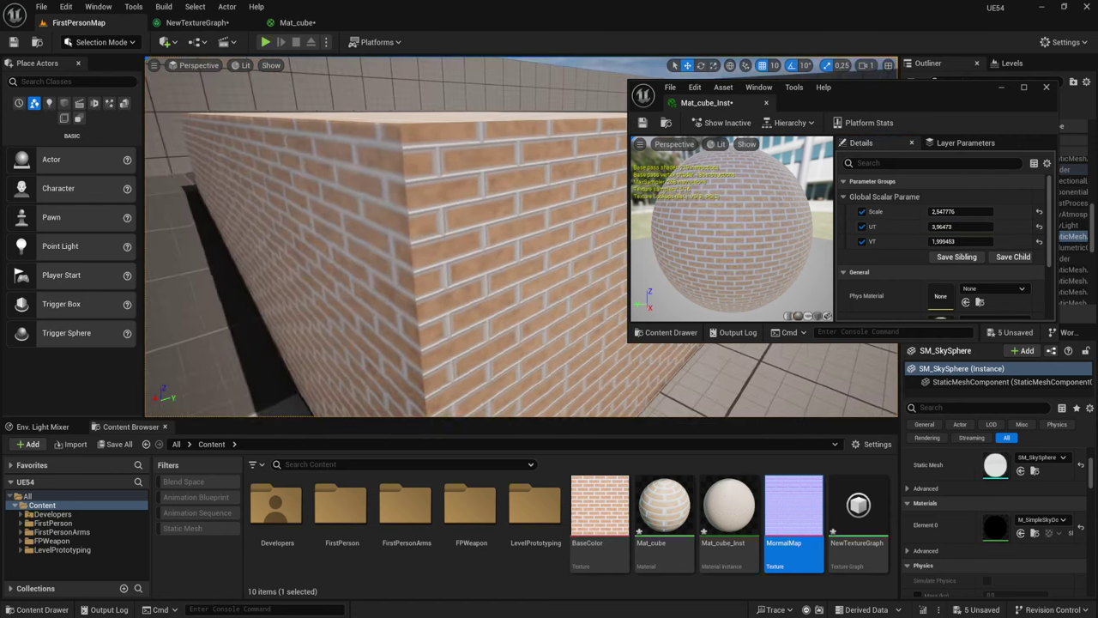
right_click_drag(521, 237, 481, 237)
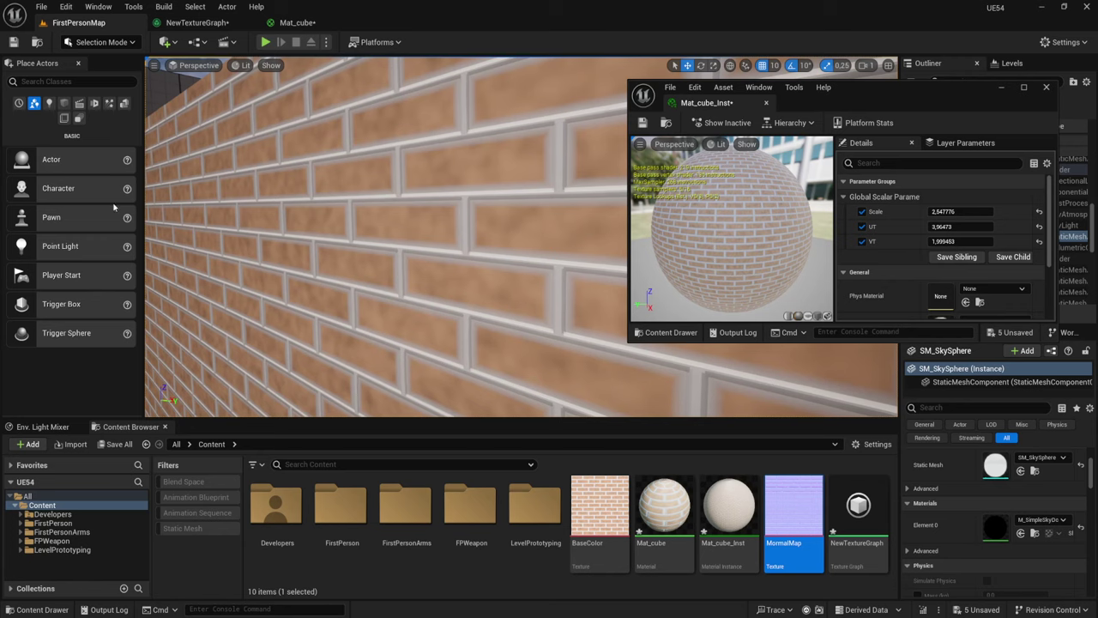
left_click(641, 121)
- In NewTextureGraph, connect the Pattern output to Threshold and reposition the Threshold node
left_click(200, 8)
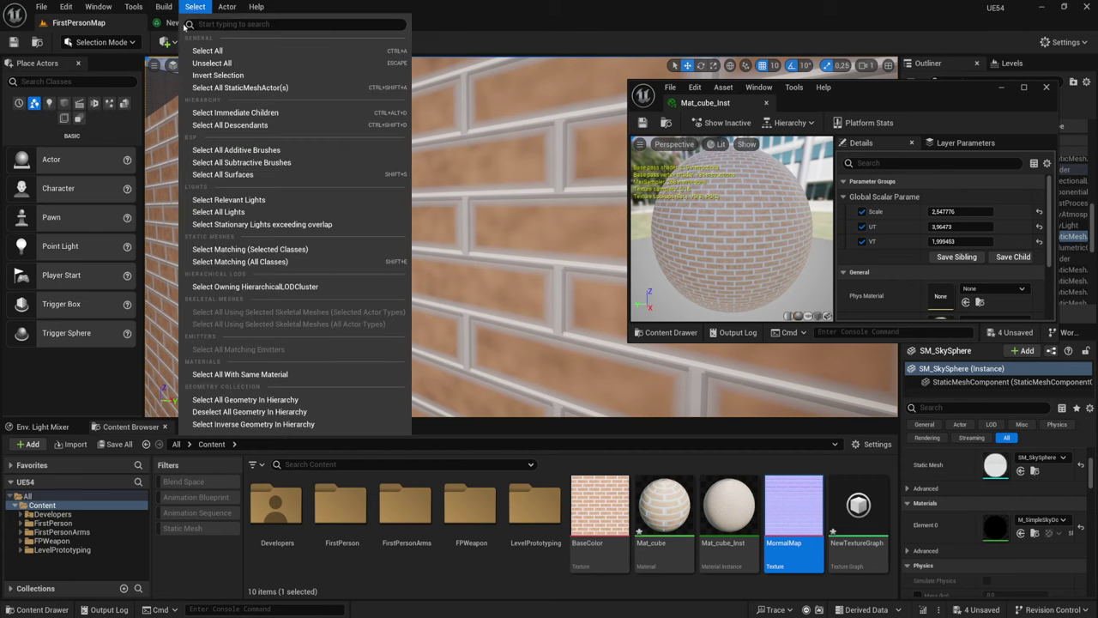
left_click(198, 22)
right_click_drag(681, 434, 591, 334)
scroll(591, 334, "up", 3)
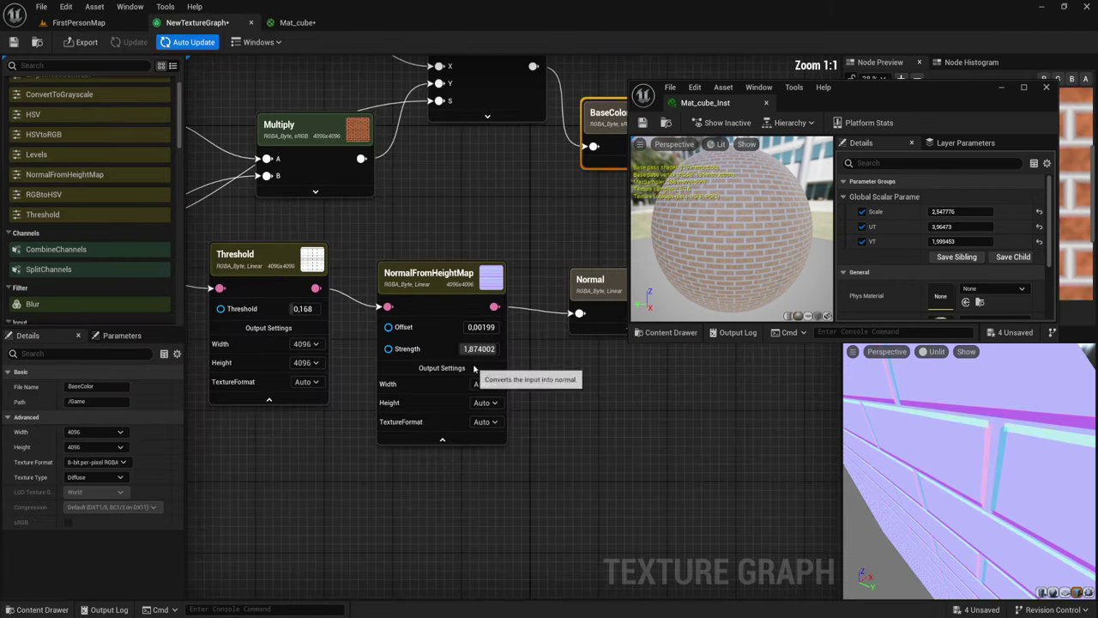
right_click_drag(502, 352, 542, 392)
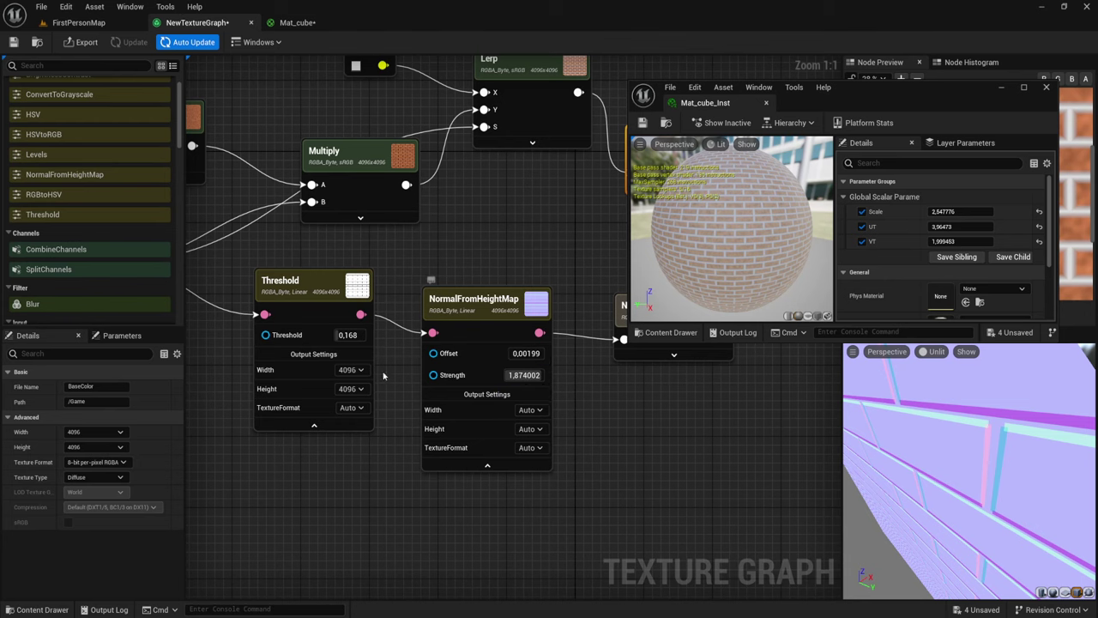
right_click_drag(370, 391, 529, 421)
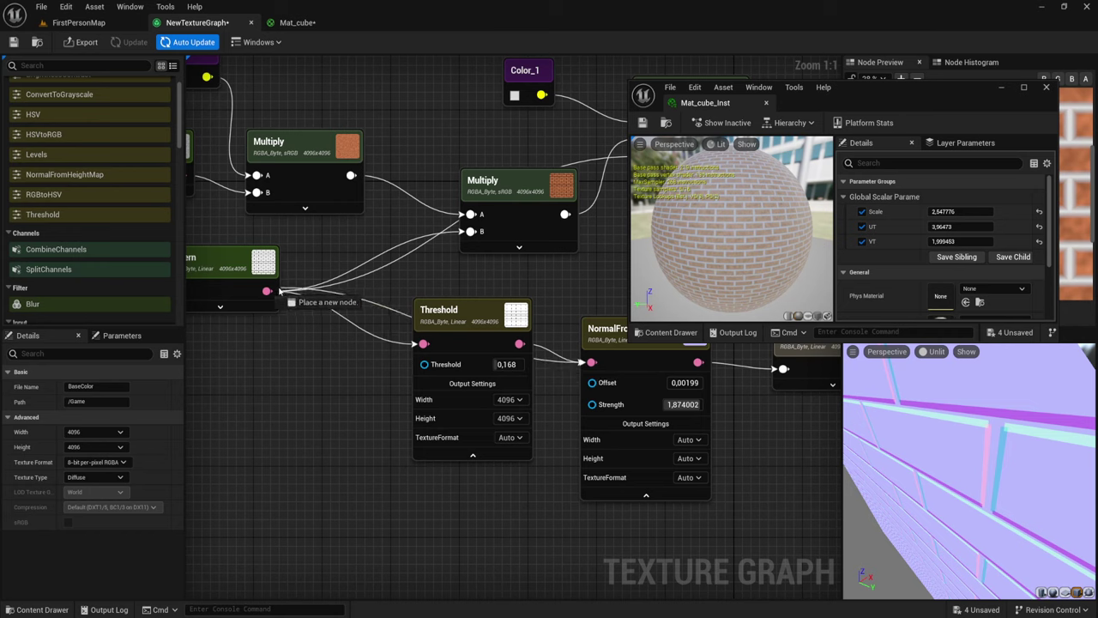
left_click_drag(385, 335, 266, 291)
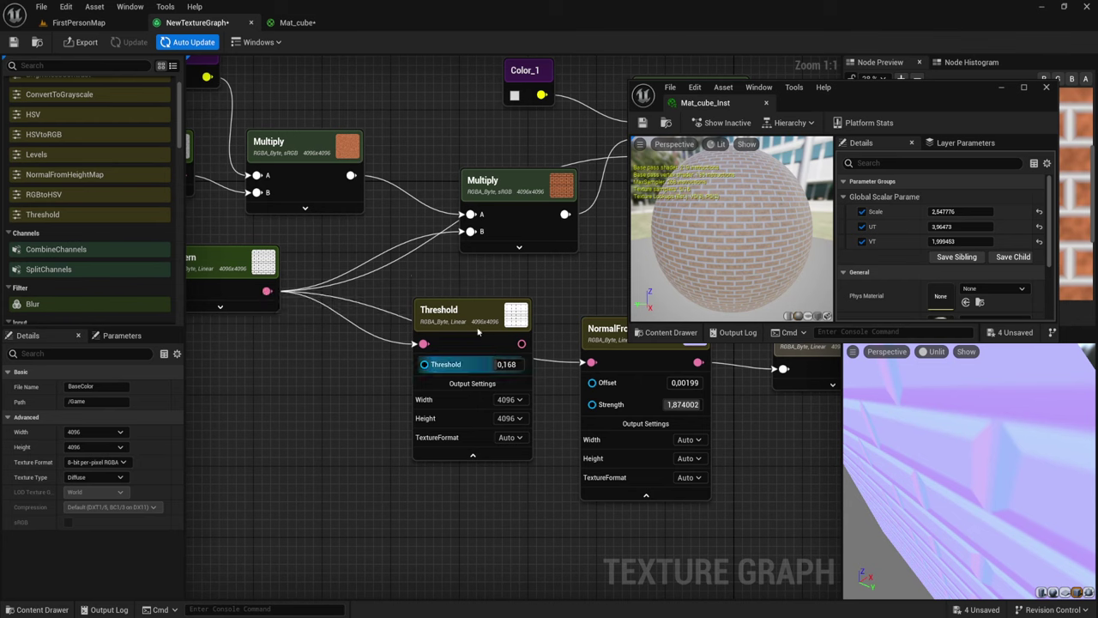
left_click_drag(461, 276, 495, 538)
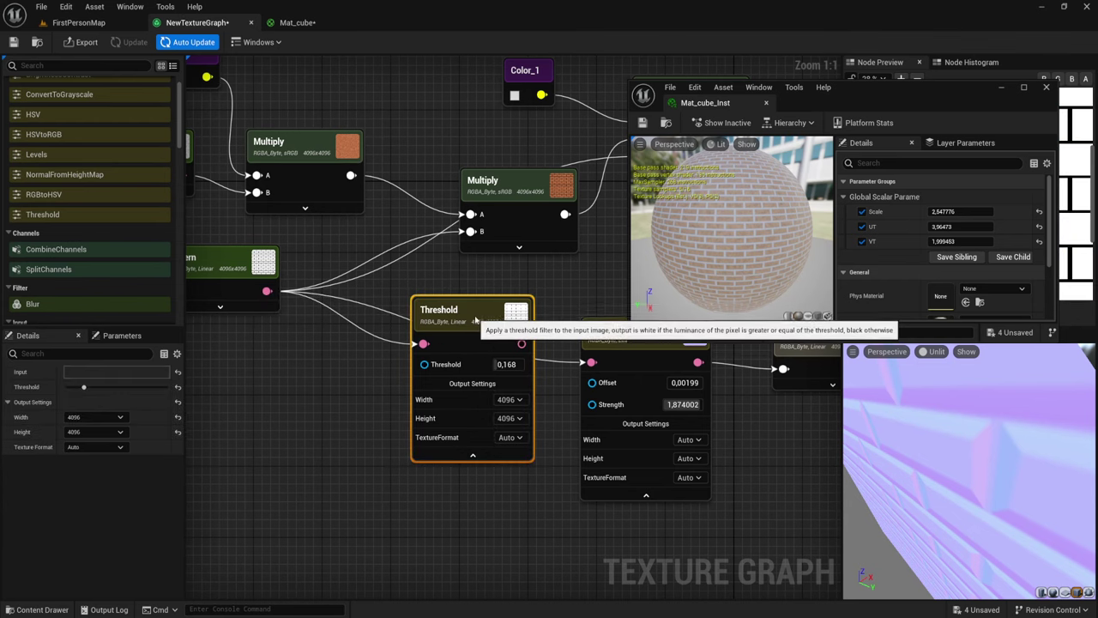
left_click_drag(484, 320, 471, 330)
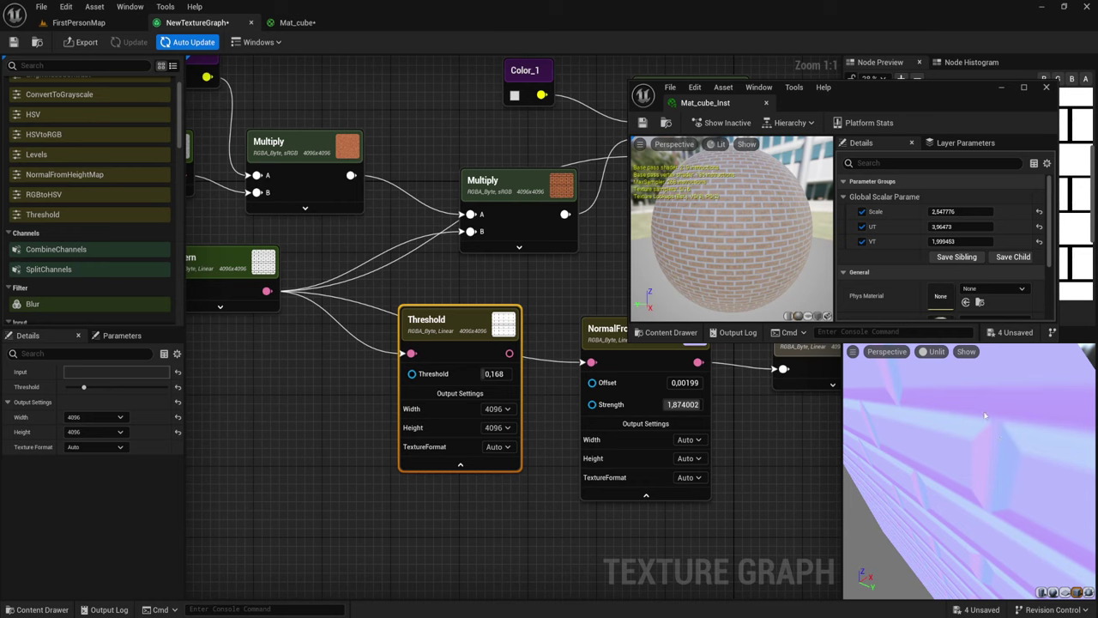
- Lower the Threshold to about 0.117 and wire the pattern directly into NormalFromHeightMap
left_click_drag(883, 447, 902, 476)
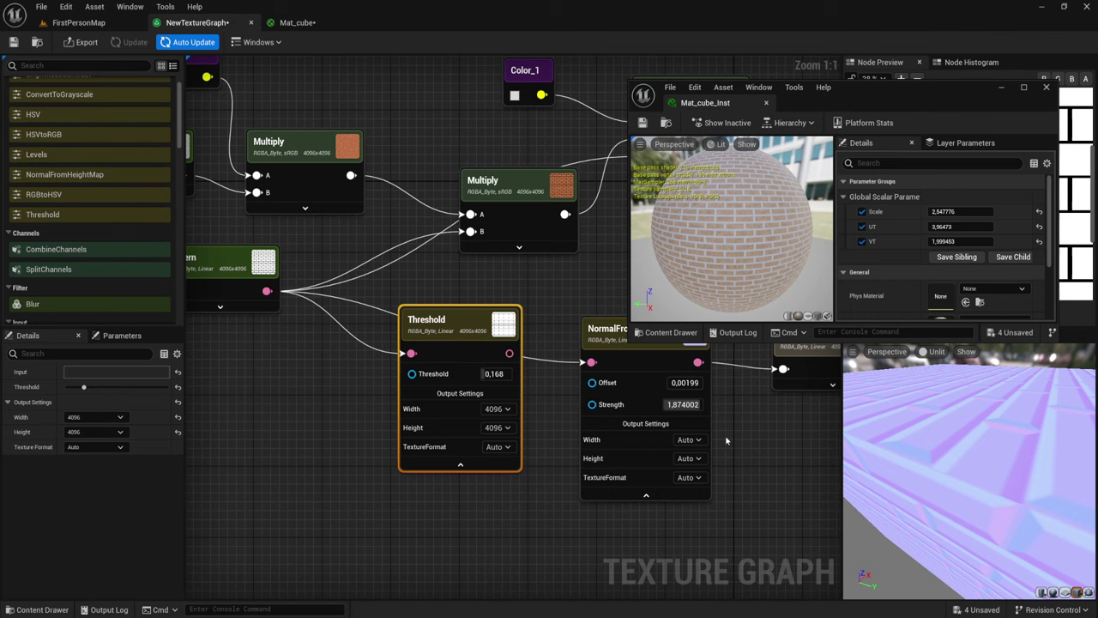
right_click_drag(307, 345, 351, 335)
left_click(263, 296)
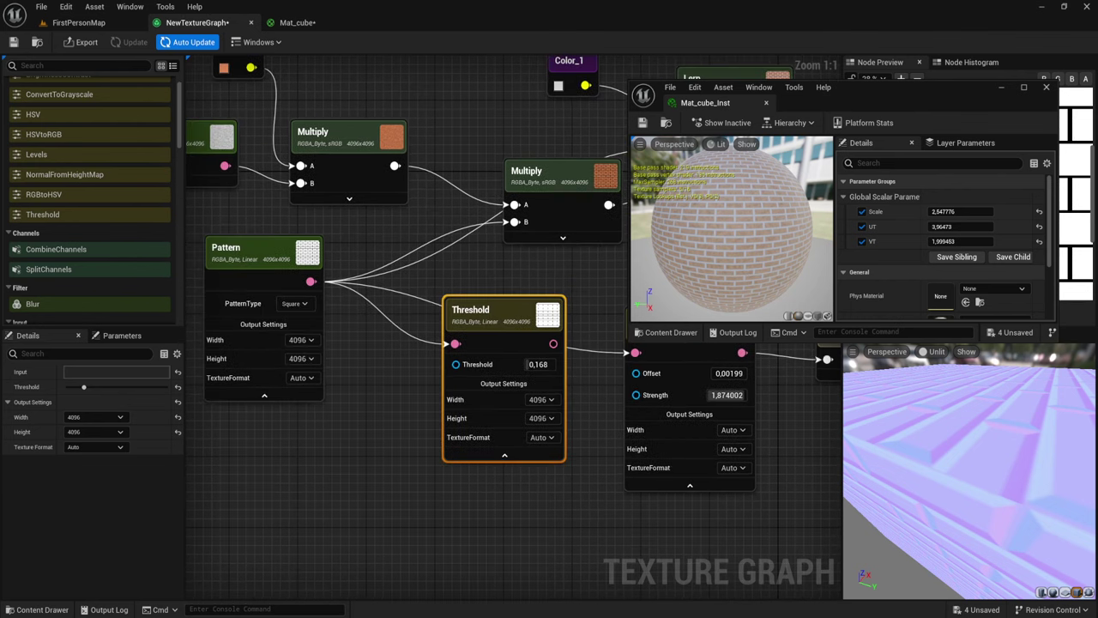
right_click_drag(539, 371, 471, 375)
type("0,005")
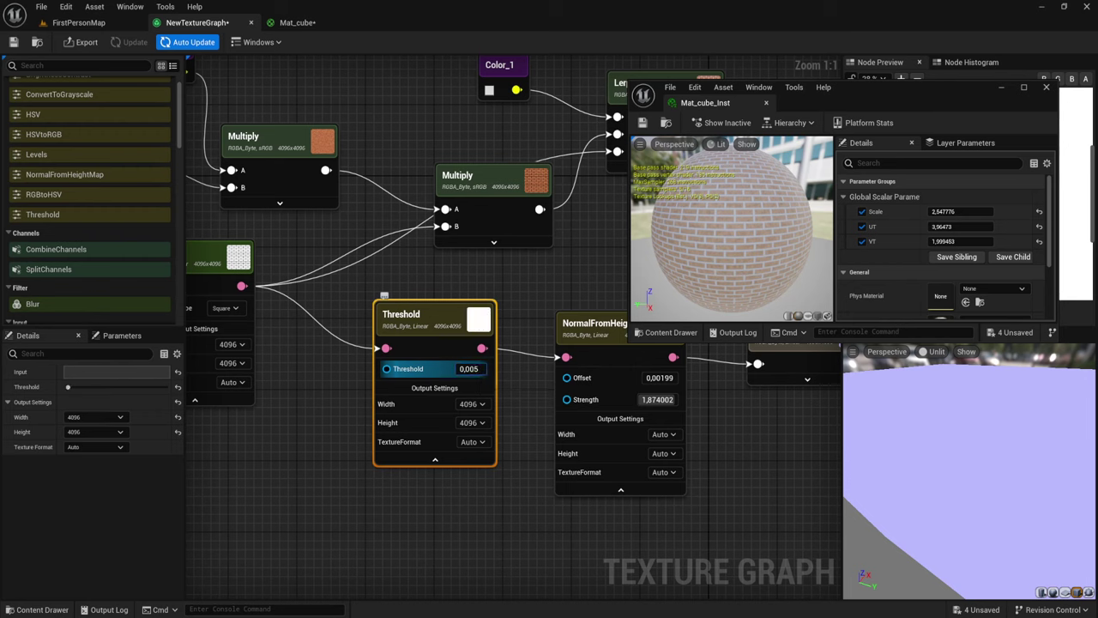
left_click_drag(470, 369, 479, 370)
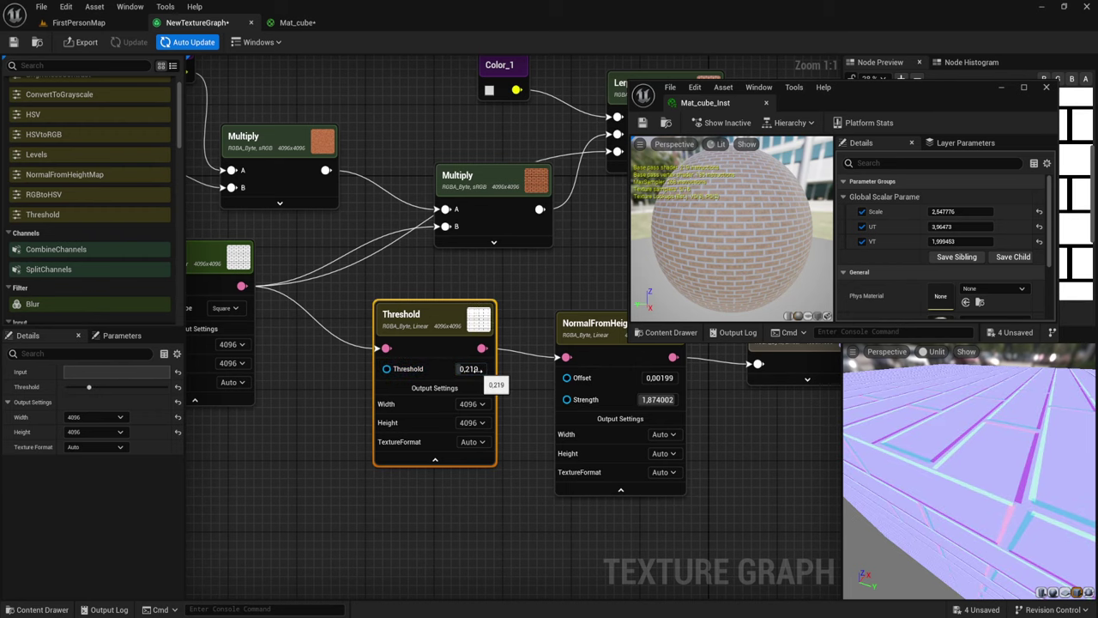
left_click(469, 369)
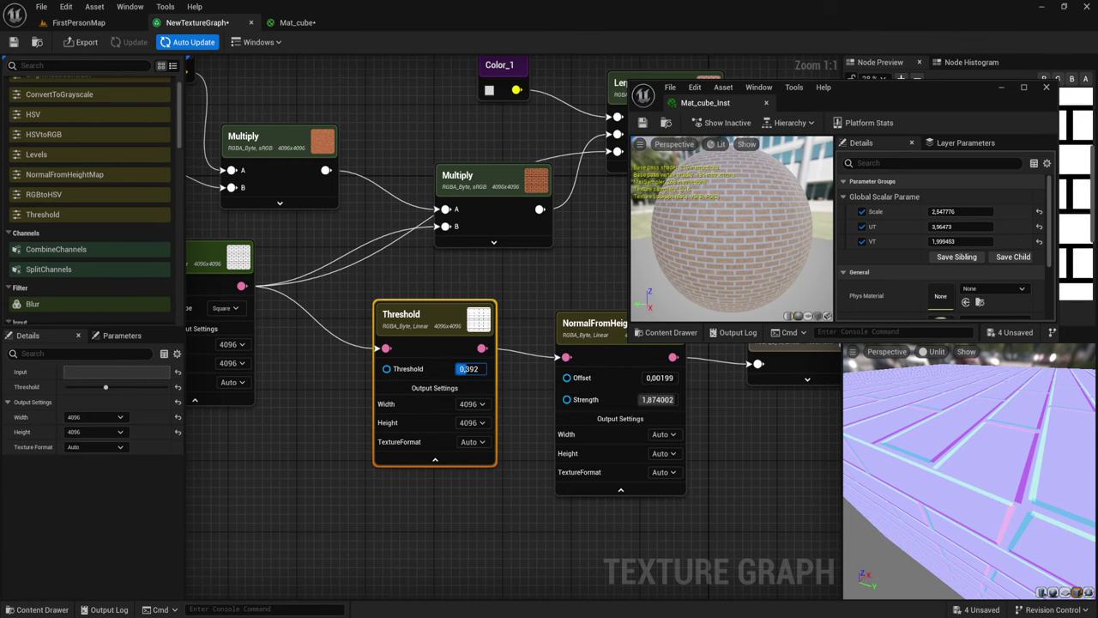
left_click_drag(468, 369, 468, 369)
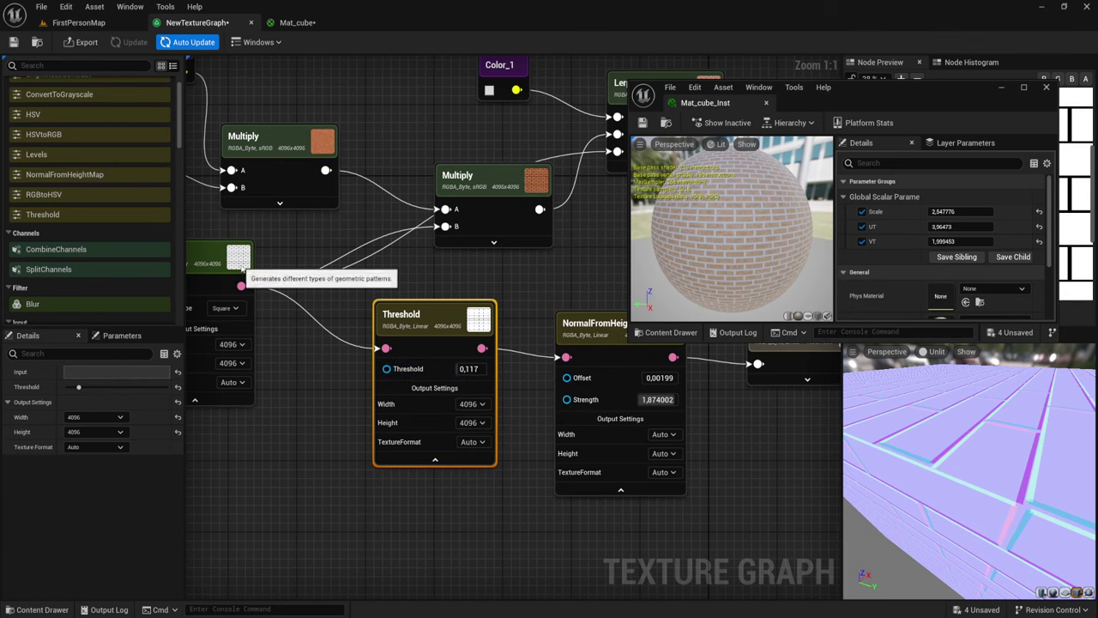
left_click_drag(241, 285, 566, 357)
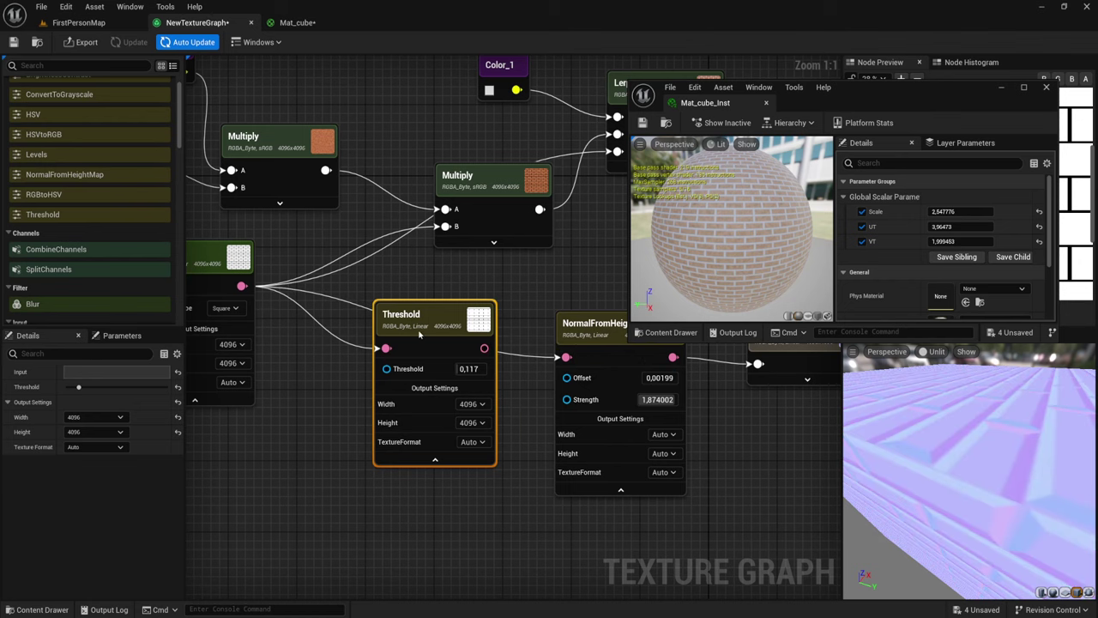
left_click_drag(427, 321, 401, 374)
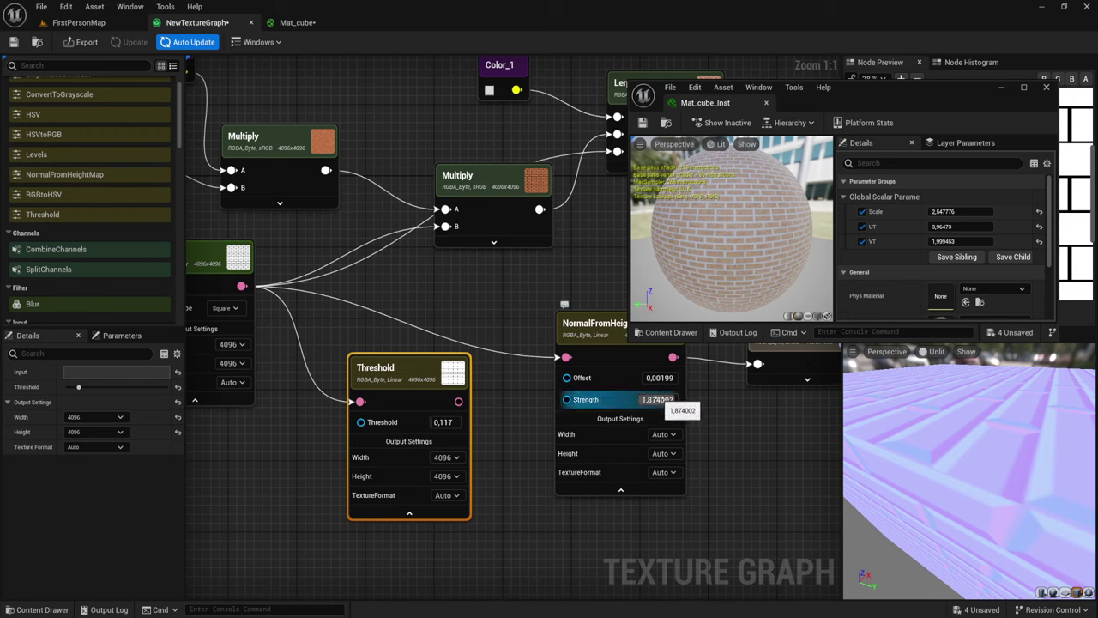
- Set NormalFromHeightMap Strength to 1.664004 and Offset to 0.002683, then export the graph's textures
left_click_drag(657, 399, 635, 399)
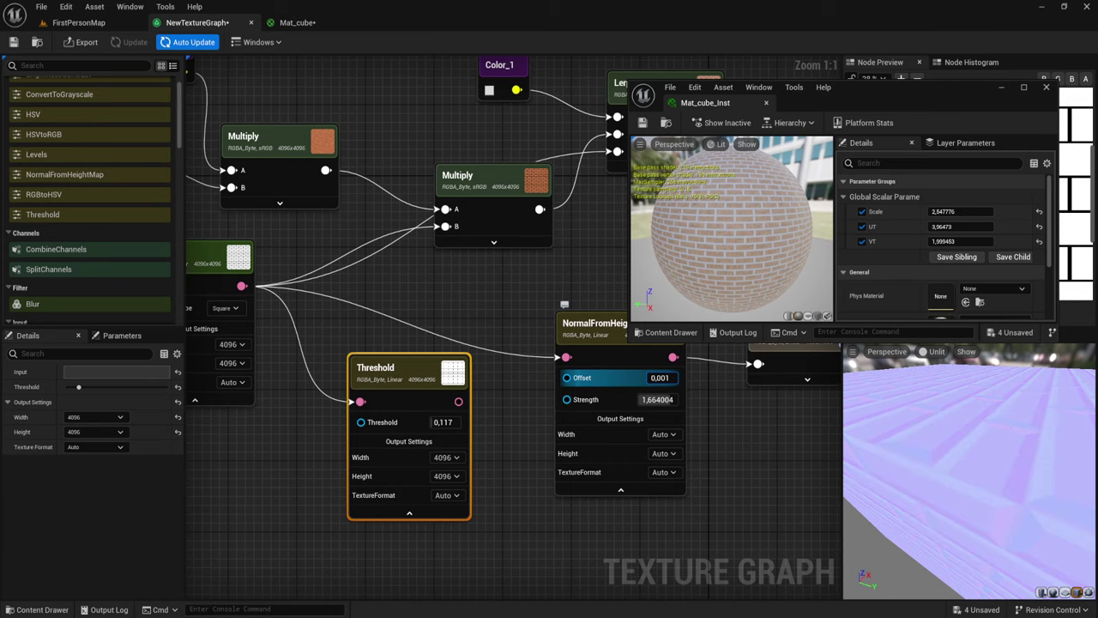
mouse_move(659, 377)
left_mouse_down()
mouse_move(687, 377)
mouse_move(635, 378)
mouse_move(661, 377)
left_mouse_up()
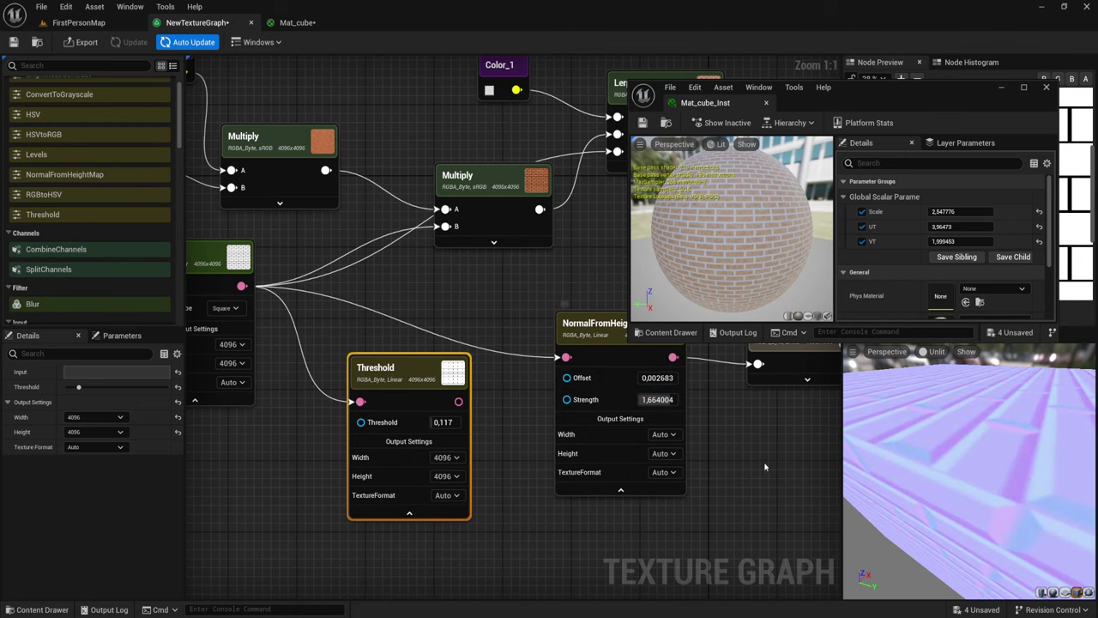
right_click_drag(608, 321, 484, 369)
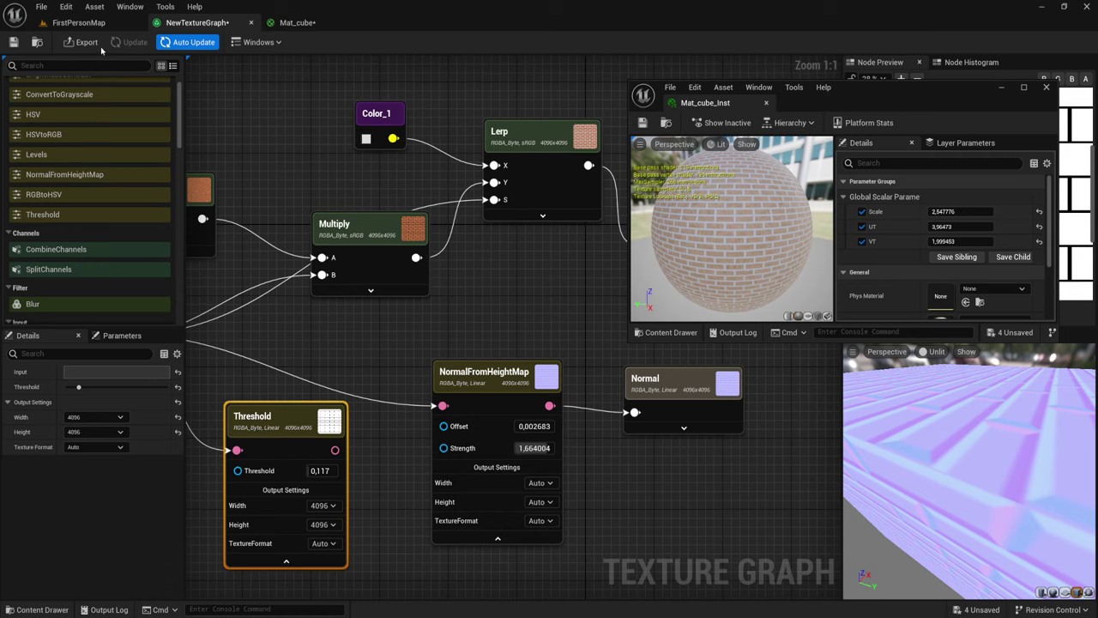
left_click(89, 43)
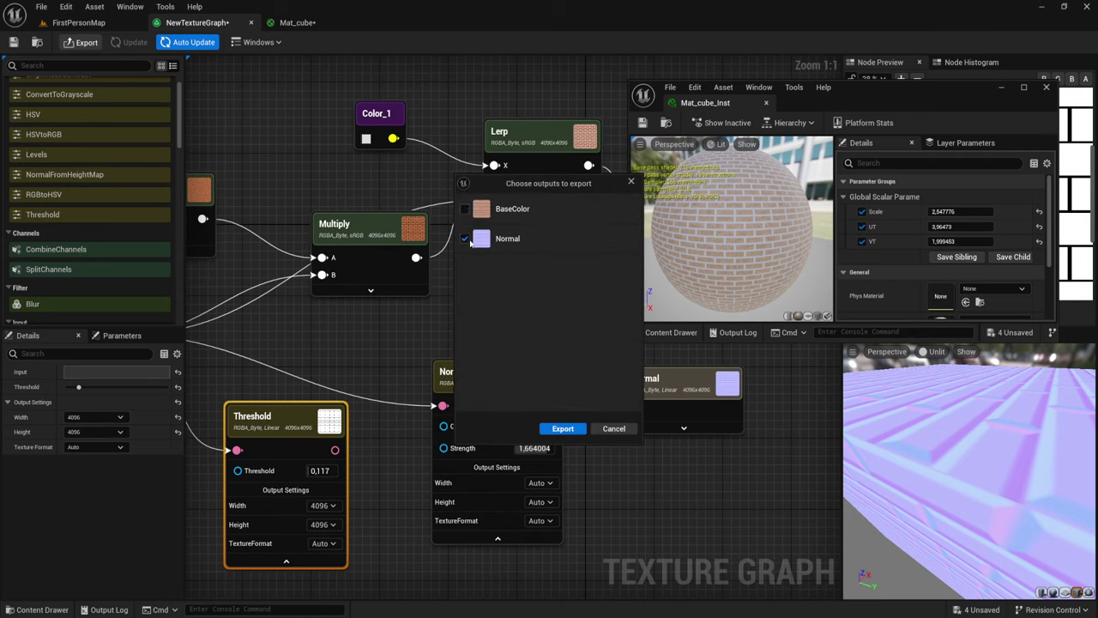
left_click(563, 429)
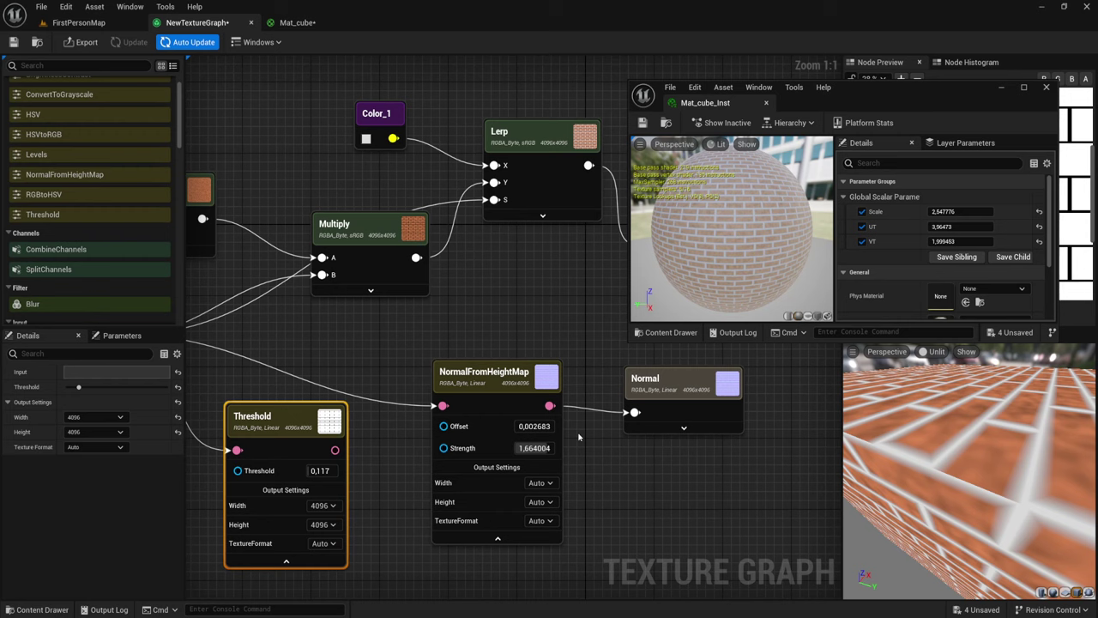
left_click(82, 22)
right_click_drag(412, 260, 417, 256)
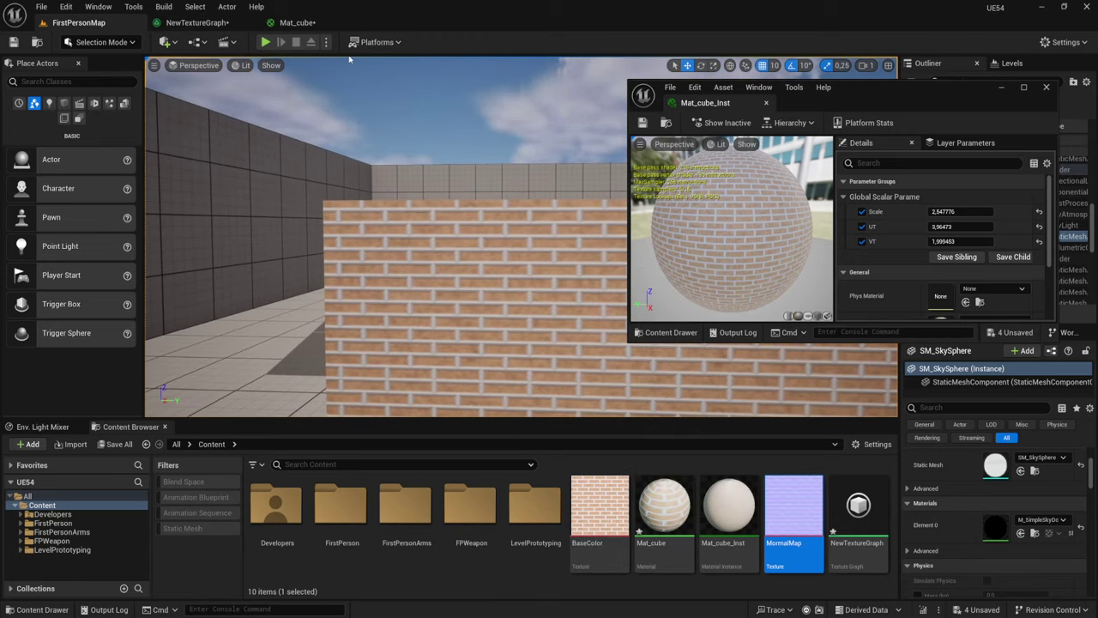
left_click(307, 25)
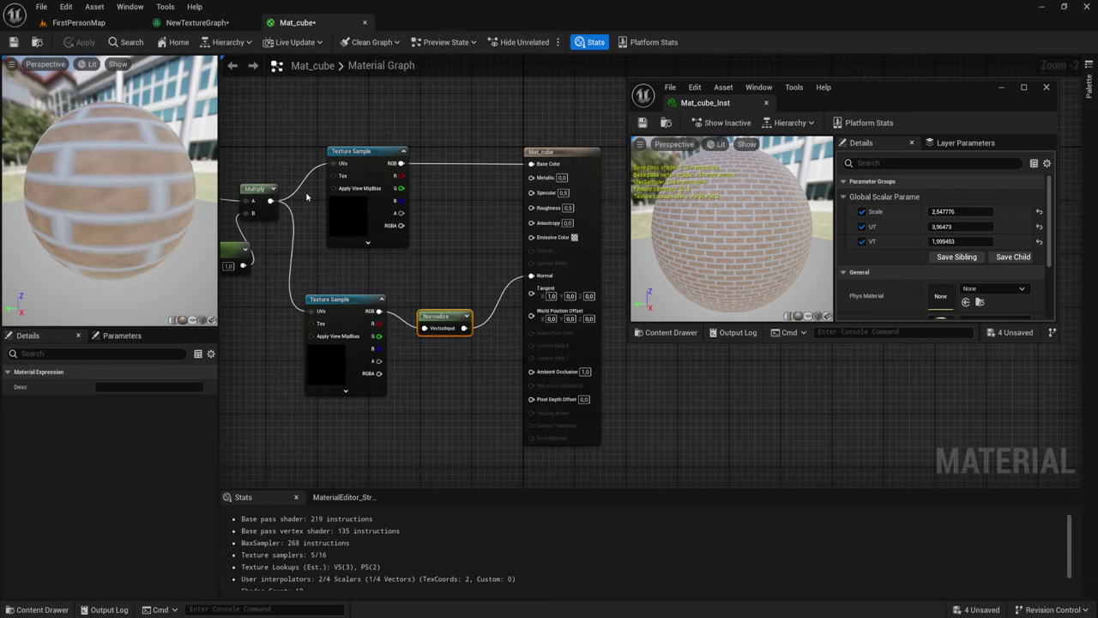
right_click_drag(307, 198, 543, 242)
left_click(176, 22)
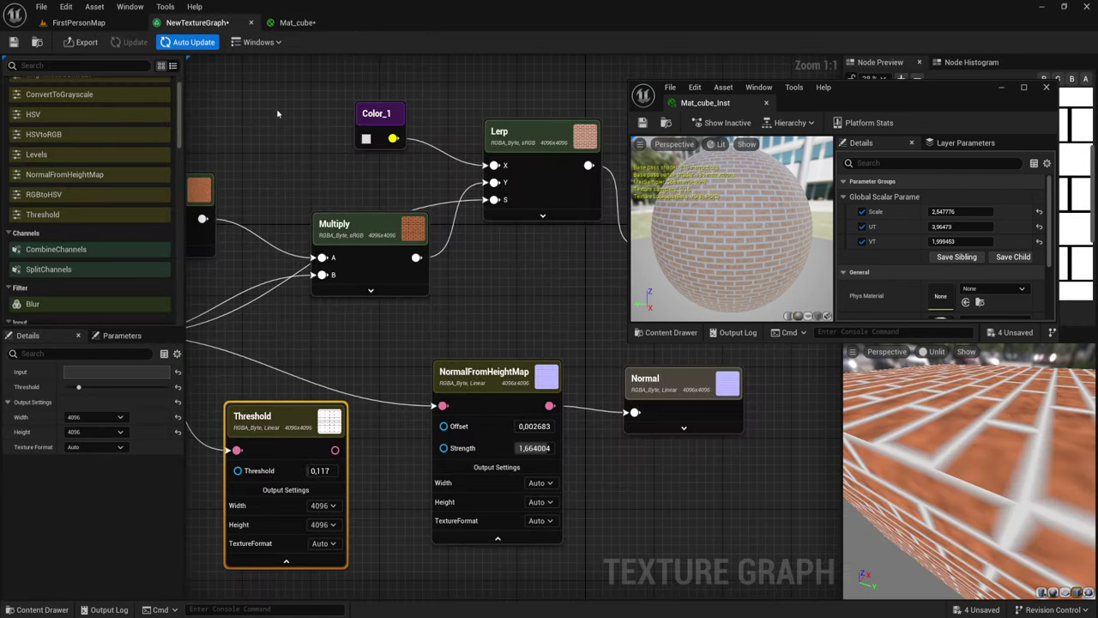
mouse_move(171, 198)
right_mouse_down()
mouse_move(521, 245)
mouse_move(486, 271)
right_mouse_up()
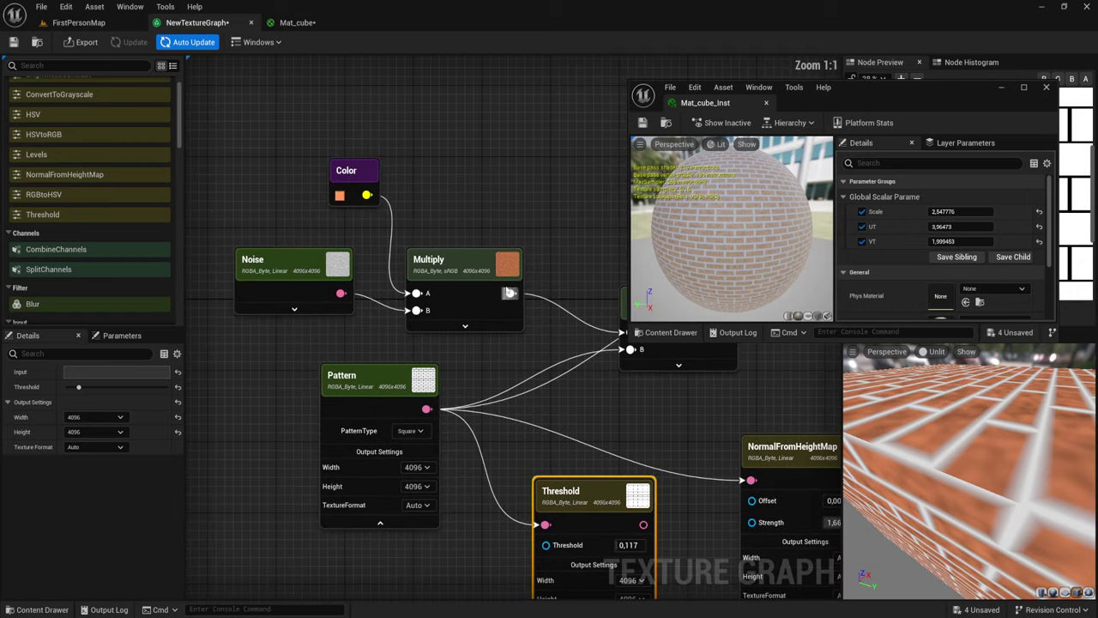
- Inspect the Noise and Multiply nodes and move the Noise node up and left in NewTextureGraph
left_click_drag(257, 194, 288, 361)
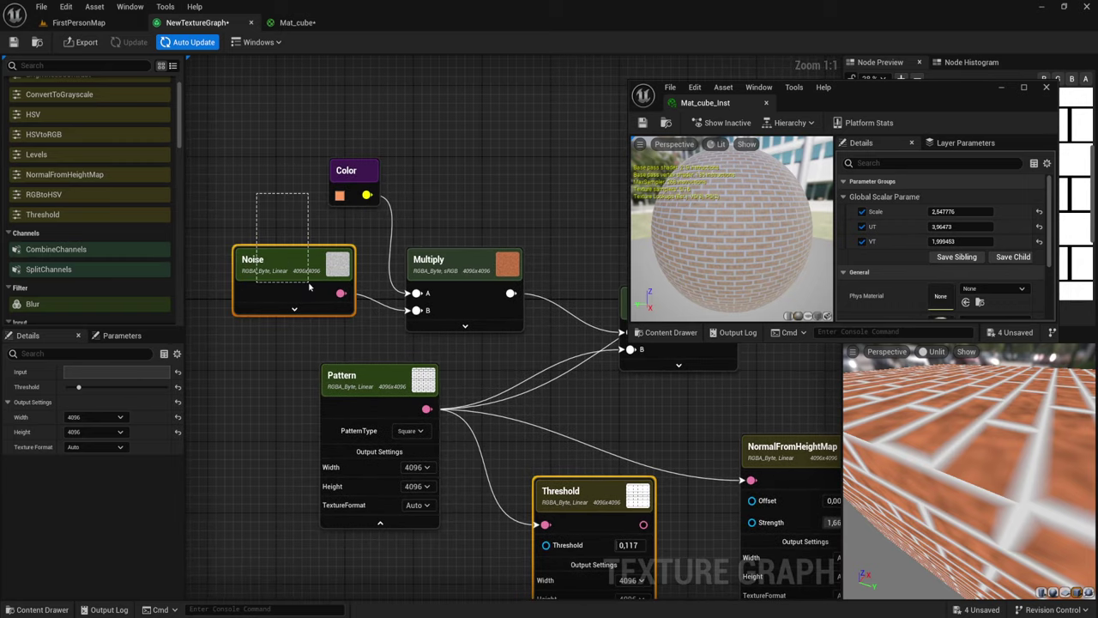
left_click_drag(310, 288, 298, 283)
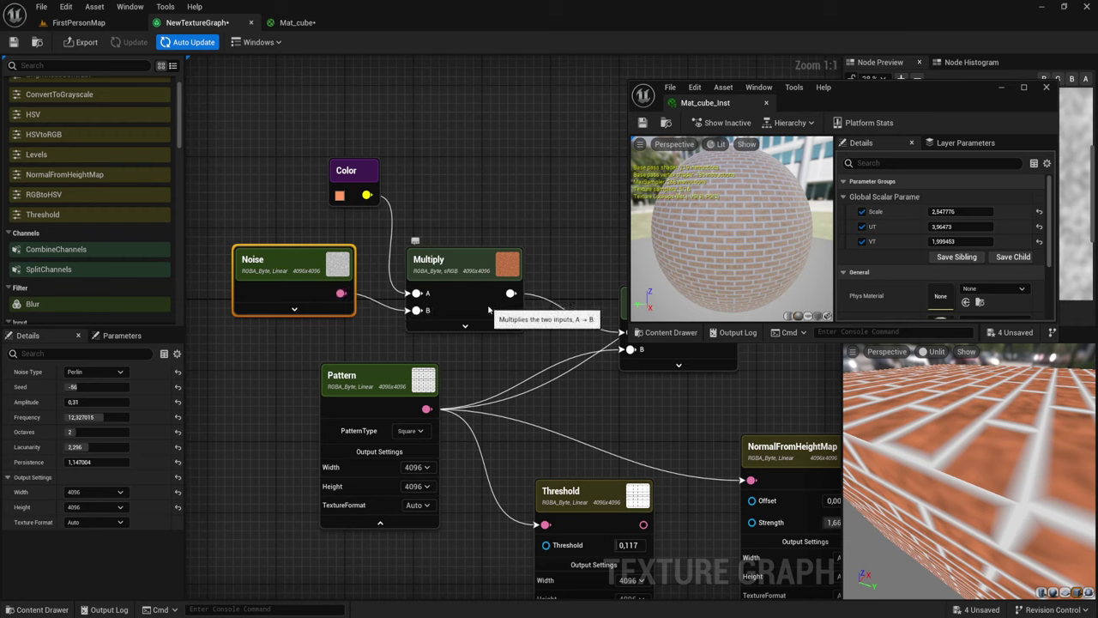
left_click(465, 326)
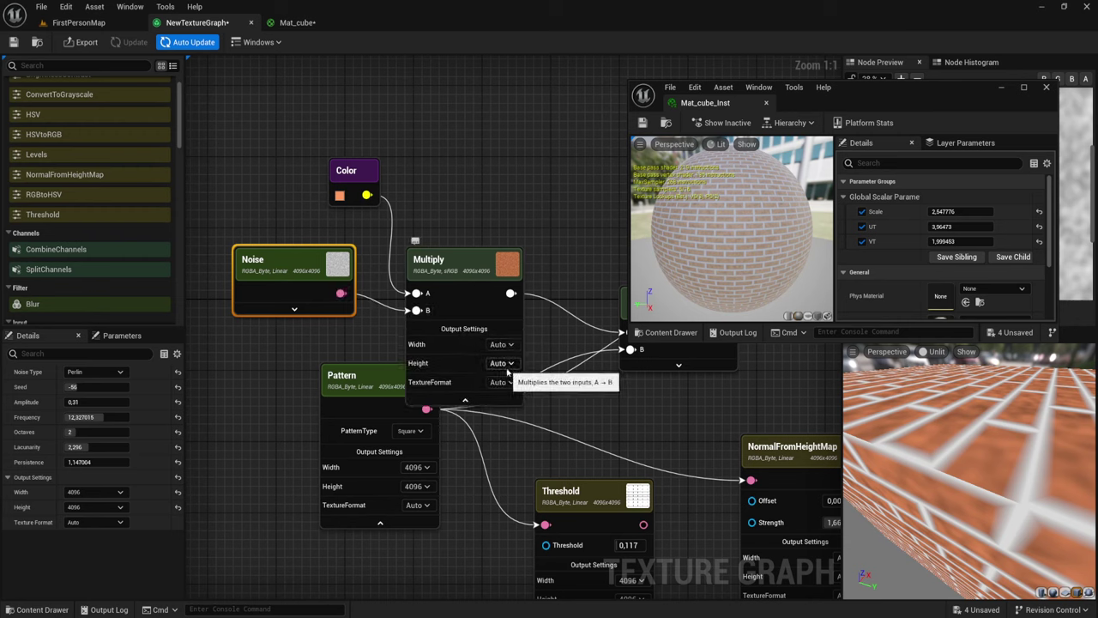
left_click(465, 400)
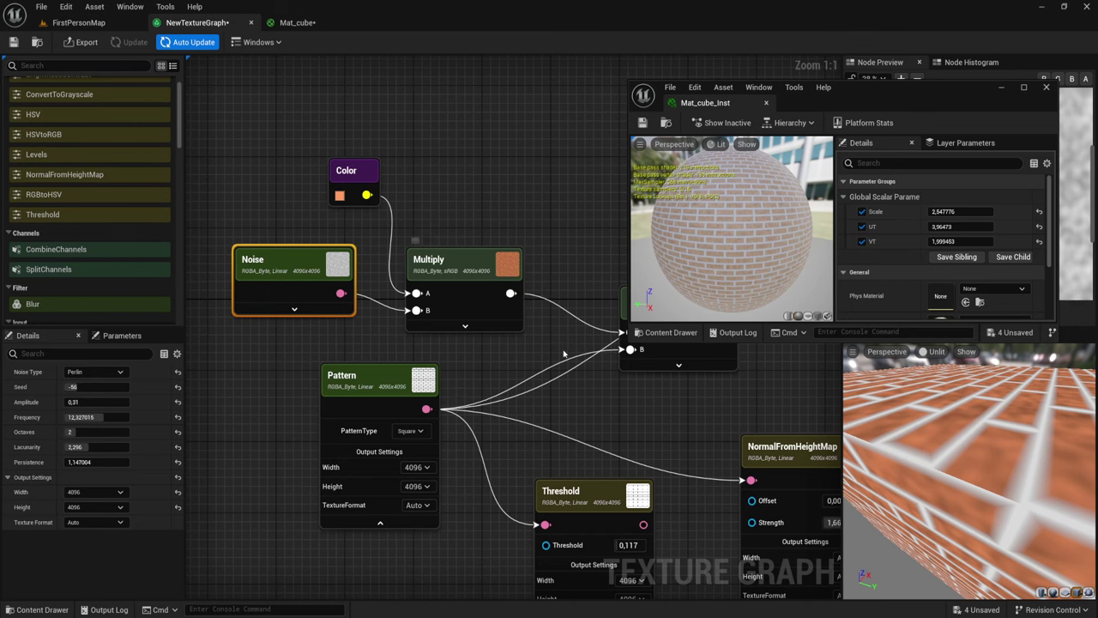
right_click_drag(564, 353, 465, 352)
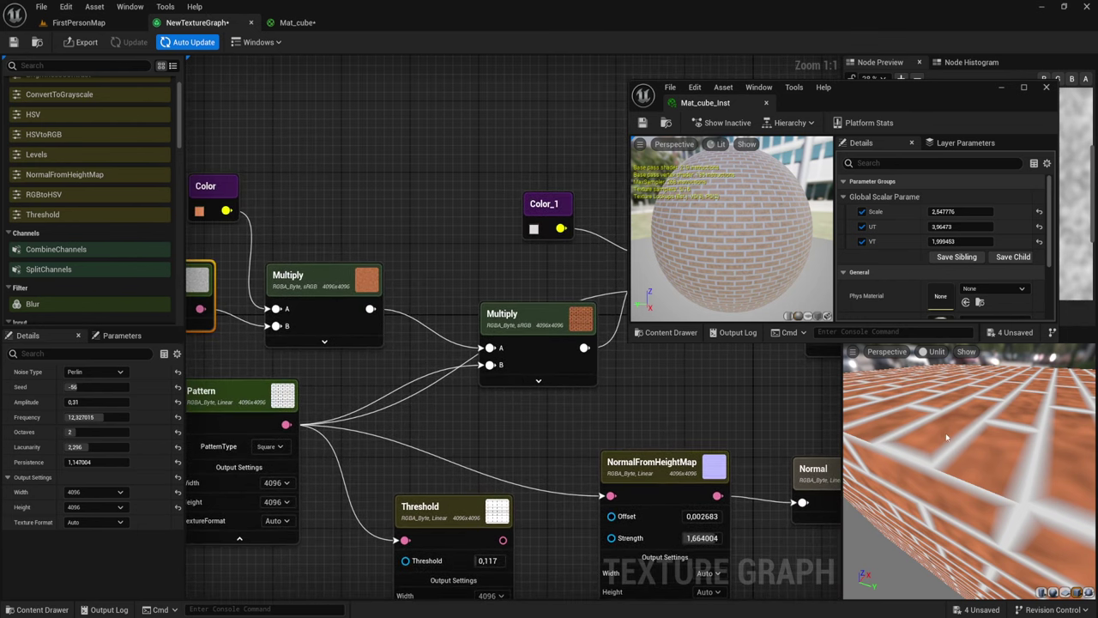
left_click_drag(984, 442, 945, 383)
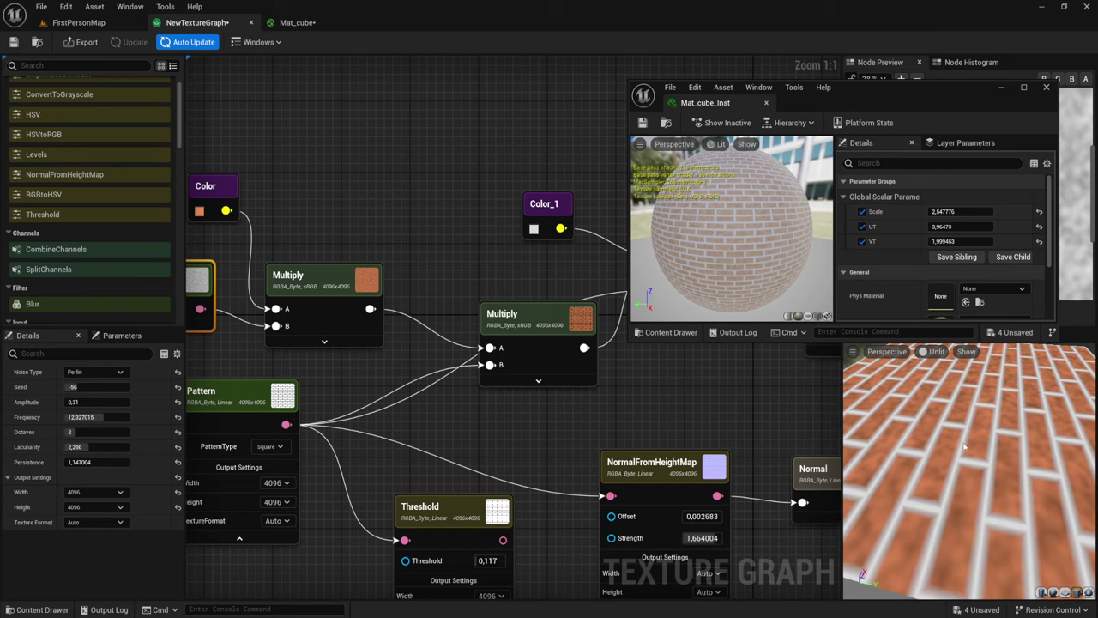
right_click_drag(367, 361, 529, 374)
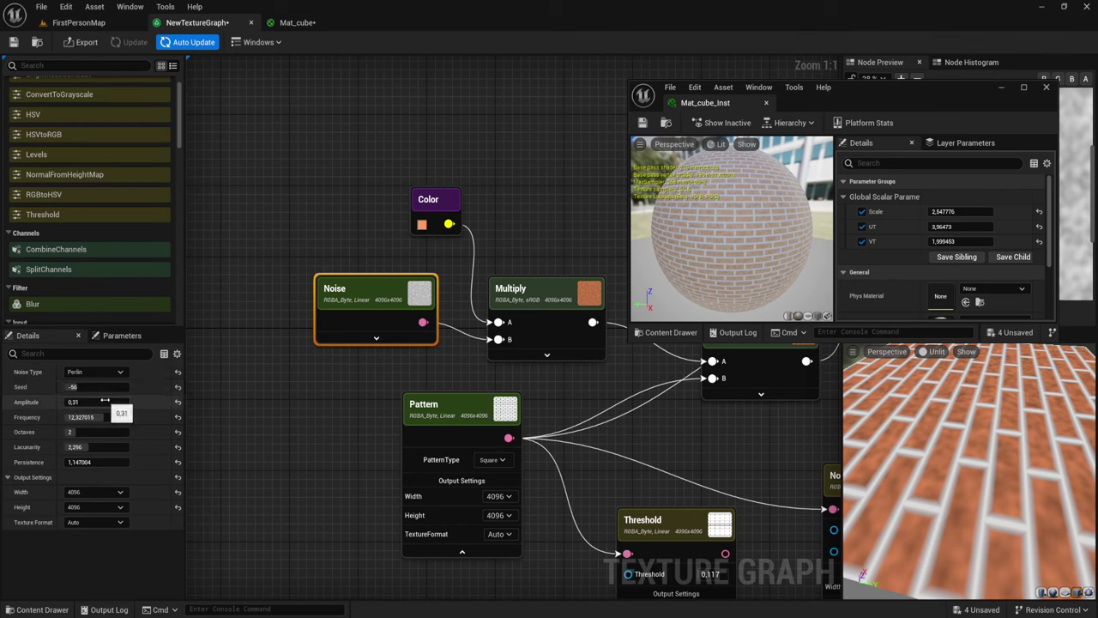
left_click(376, 337)
mouse_move(386, 283)
left_mouse_down()
mouse_move(274, 230)
mouse_move(300, 212)
left_mouse_up()
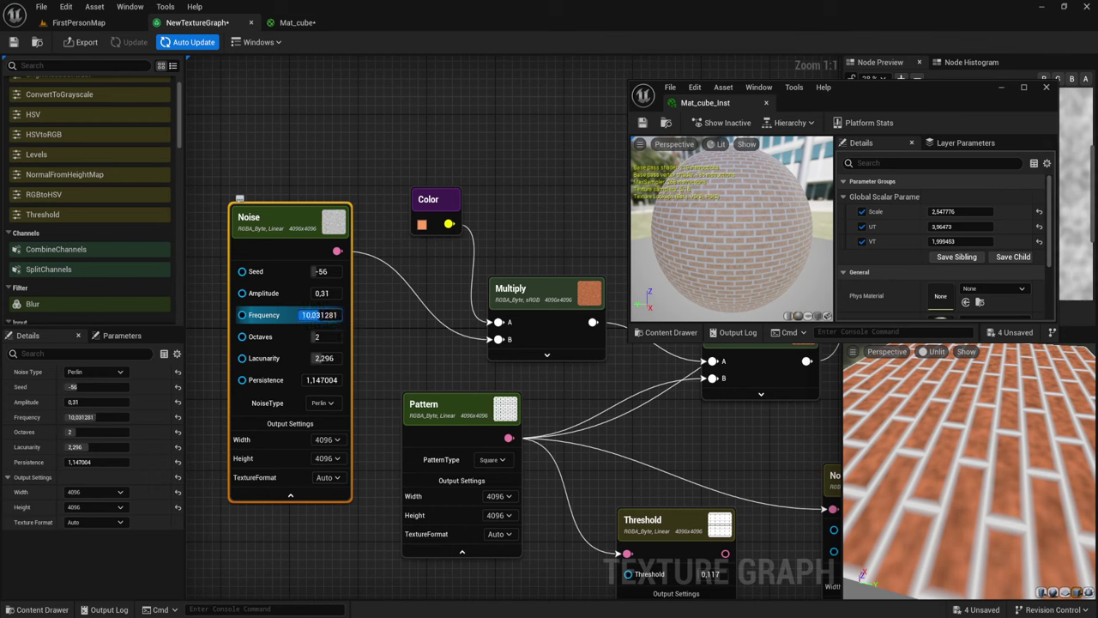
- Set Noise Frequency to about 12 and Amplitude to 0.48, then re-export BaseColor and Normal
left_click_drag(319, 315, 300, 315)
left_click_drag(991, 85, 773, 80)
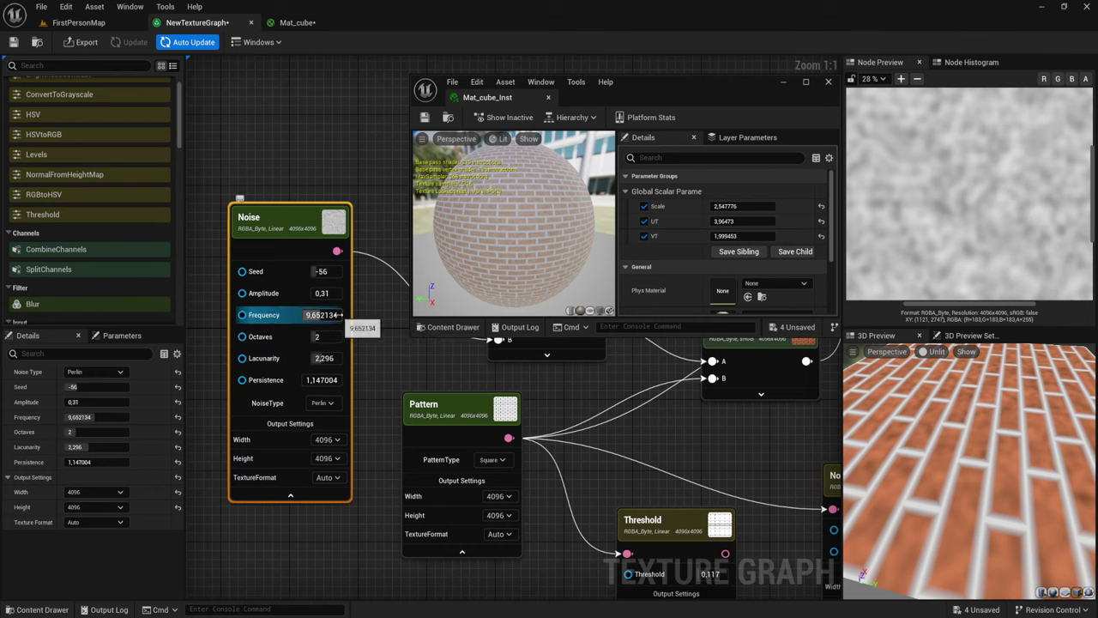
mouse_move(322, 315)
left_mouse_down()
mouse_move(361, 315)
mouse_move(343, 315)
left_mouse_up()
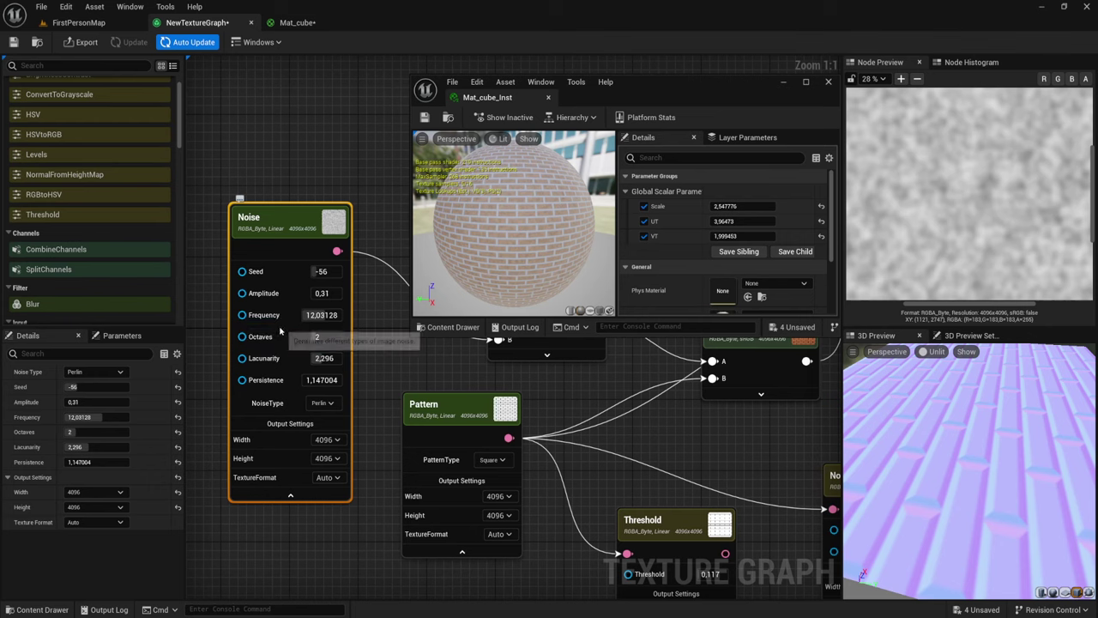
type("0,17")
key("BackSpace")
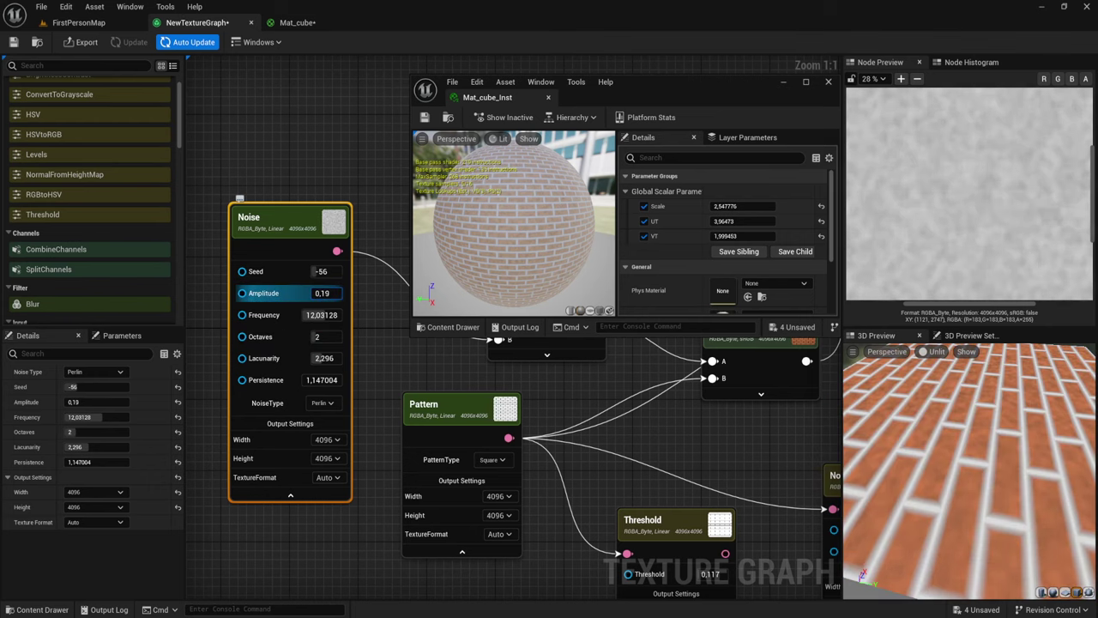
left_click_drag(322, 293, 339, 292)
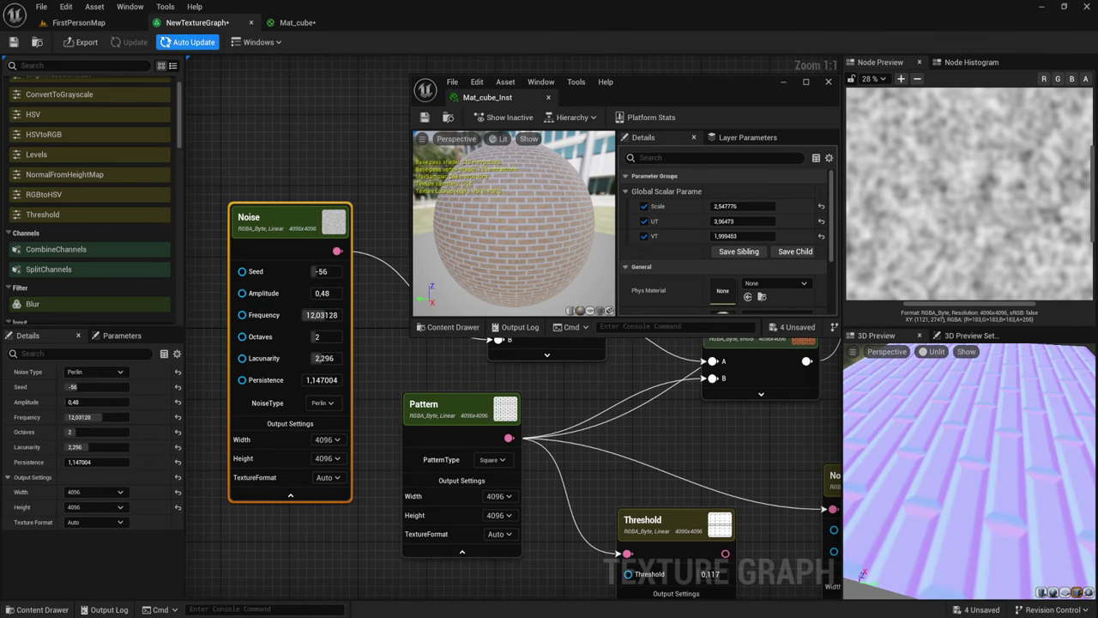
left_click(84, 42)
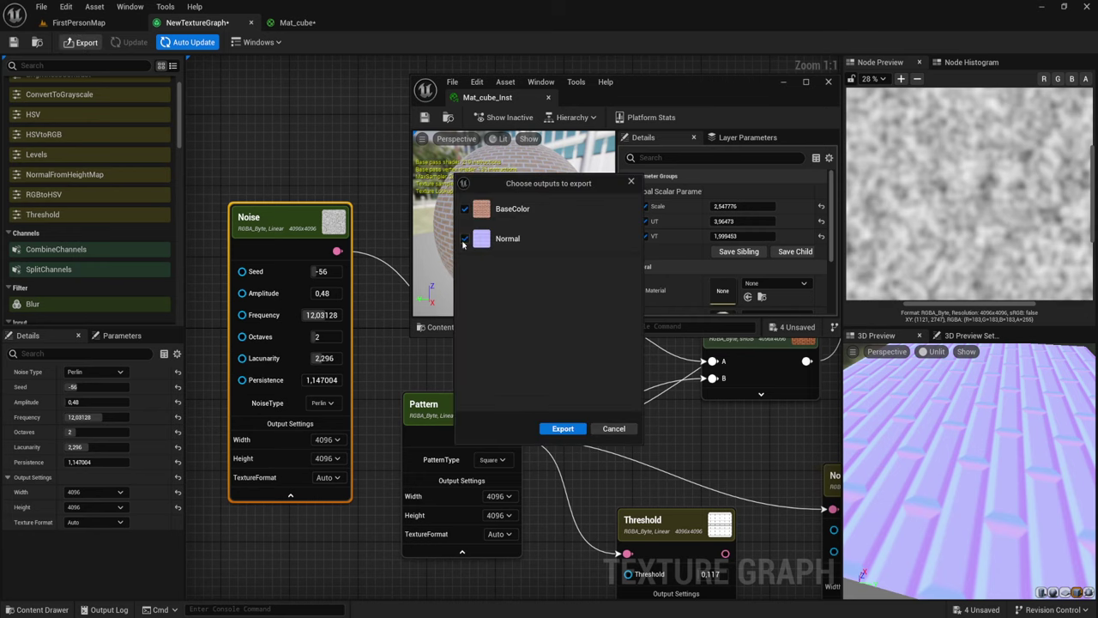
left_click(563, 429)
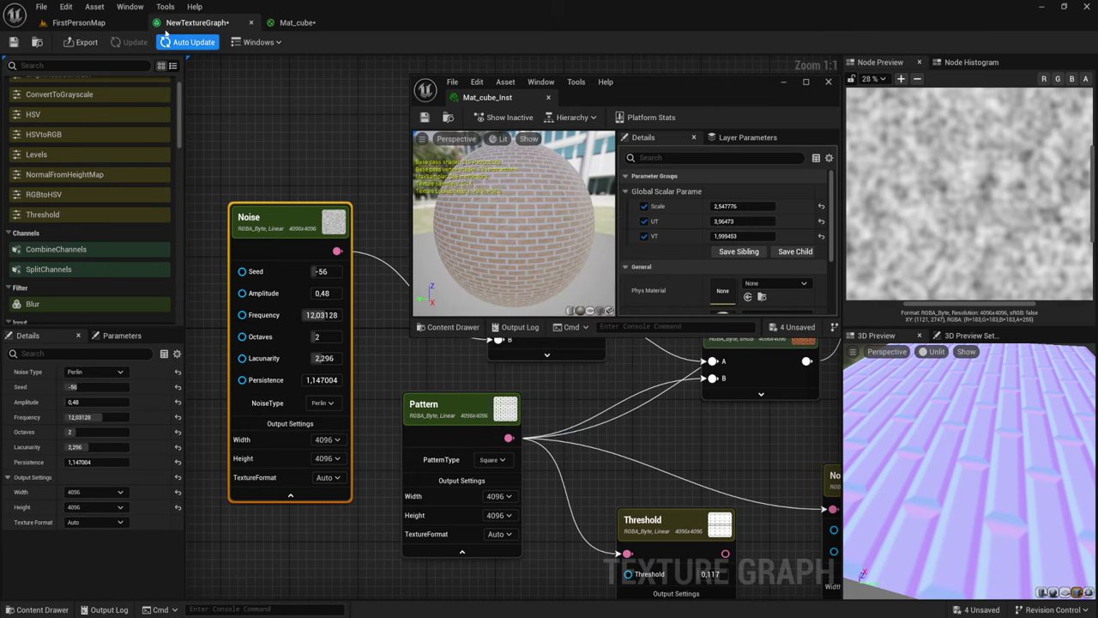
- Close Mat_cube_Inst and play-test FirstPersonMap, walking along the brick wall to its corner
left_click(84, 22)
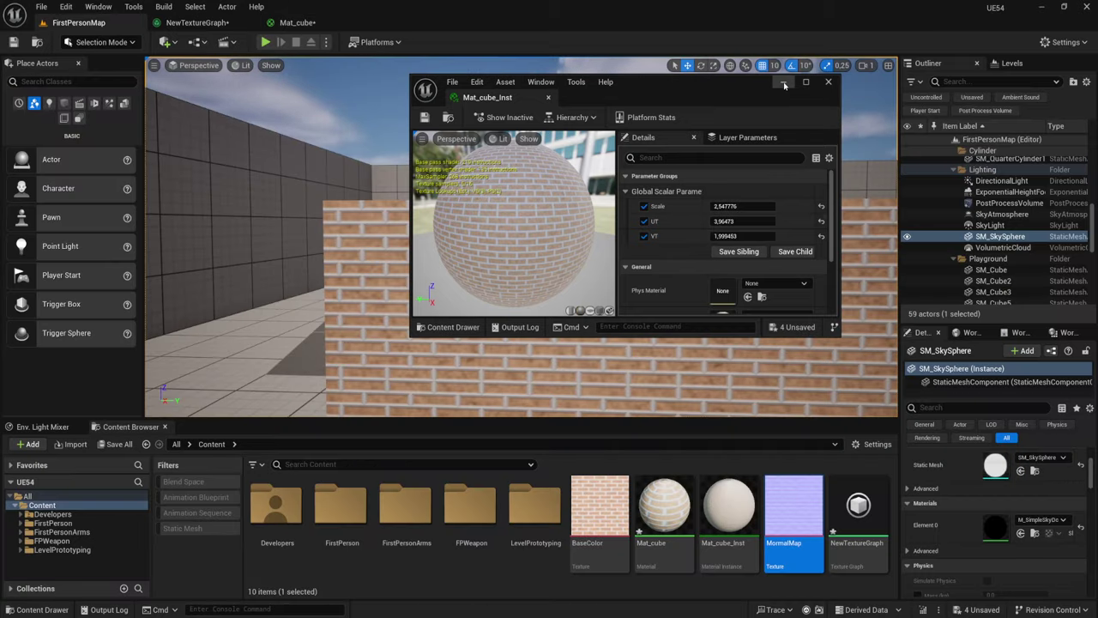
left_click(829, 82)
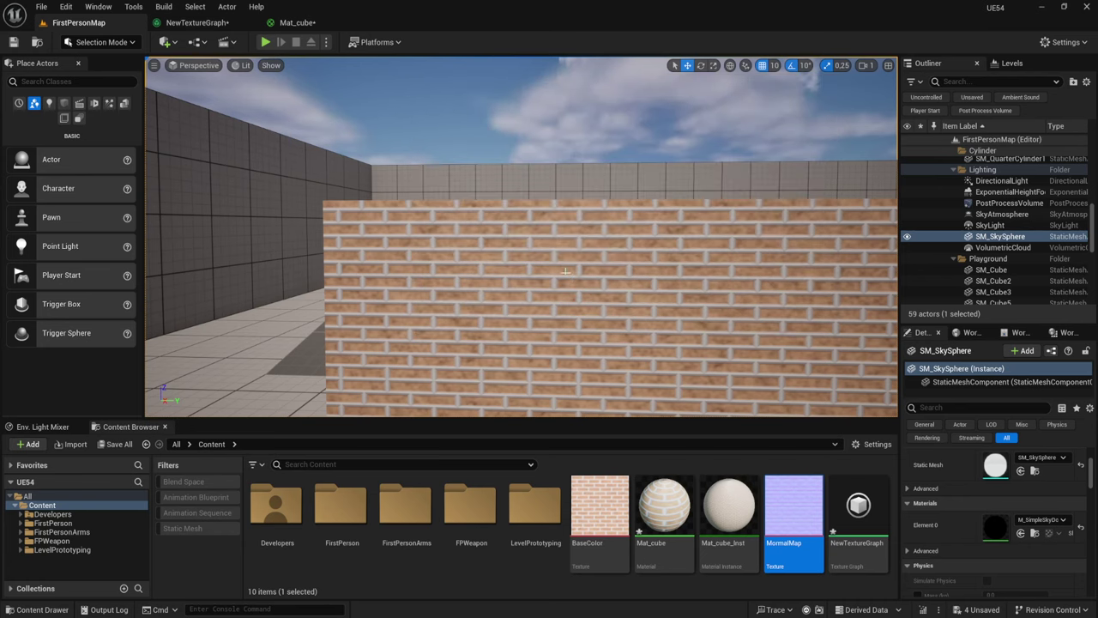
left_click(266, 42)
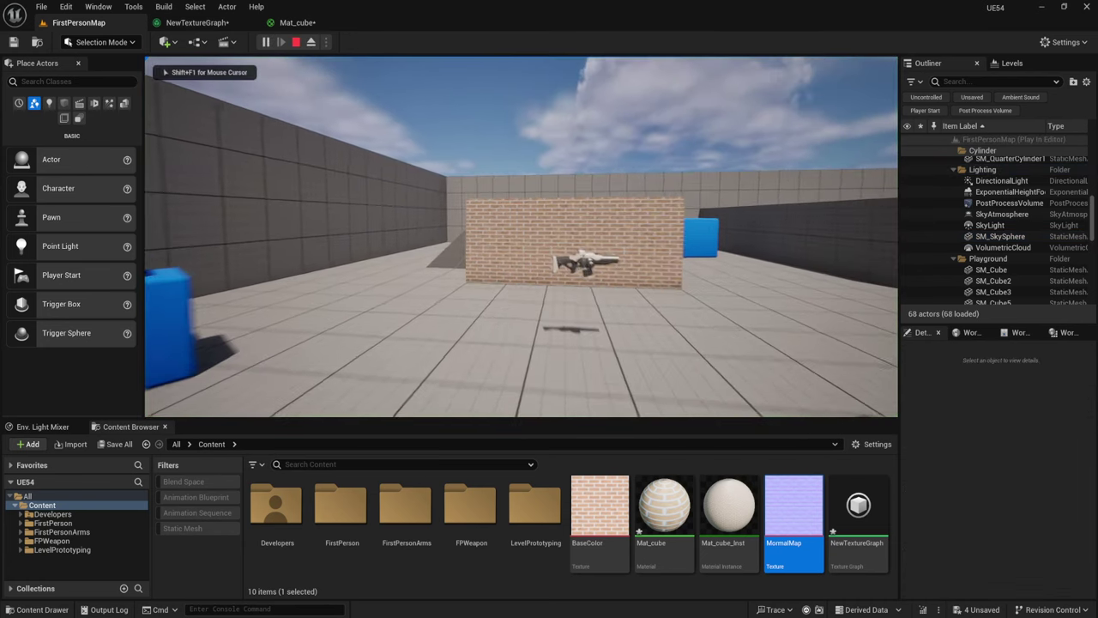
key("w")
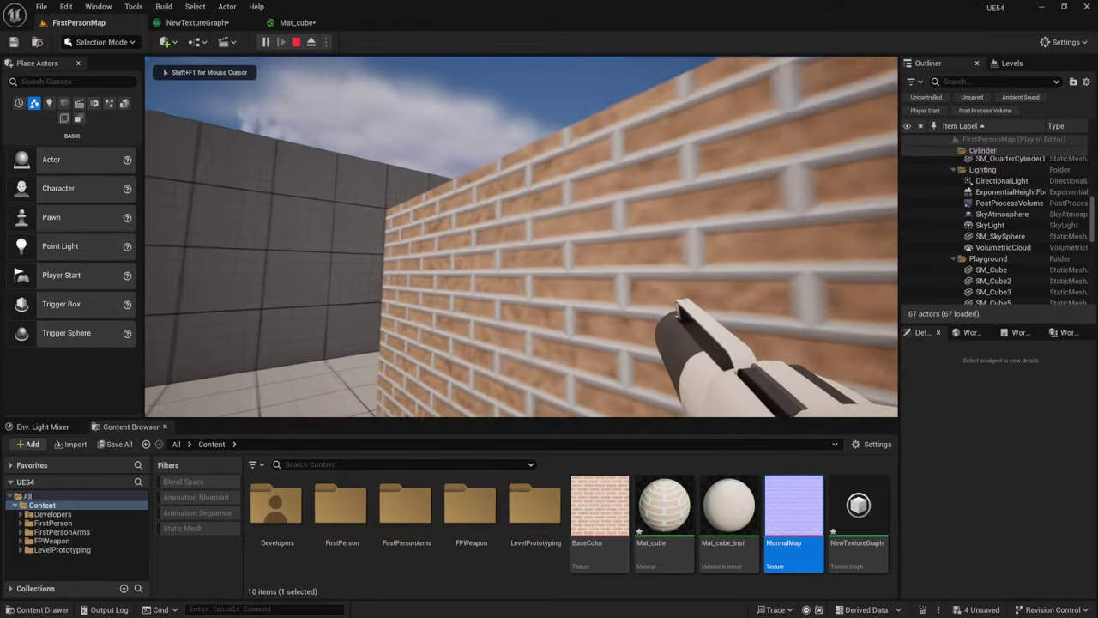
key("w")
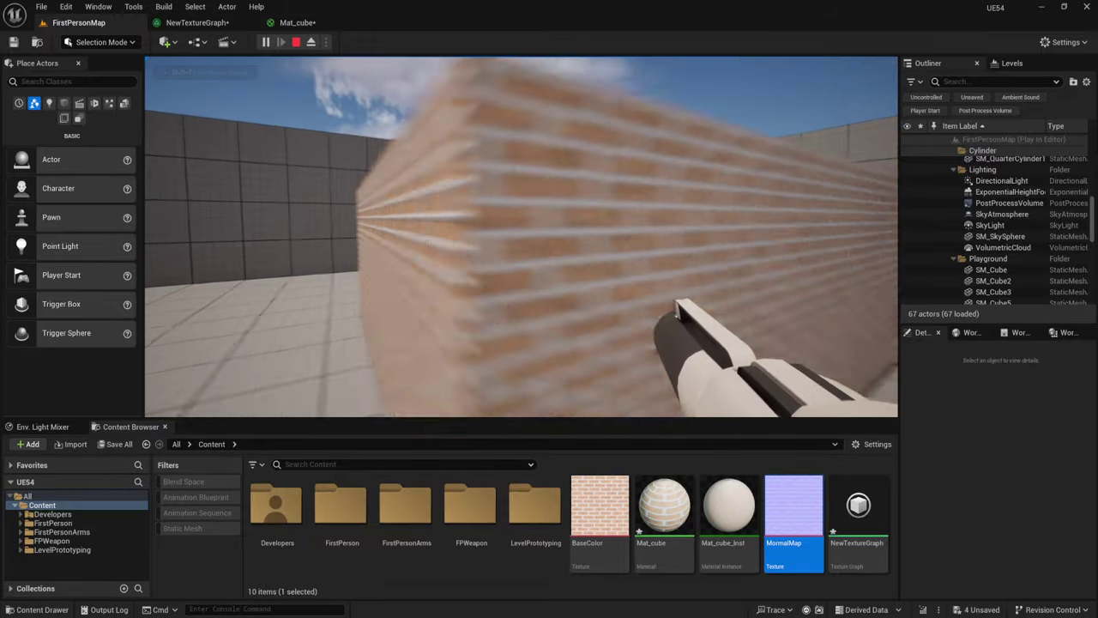
key("s")
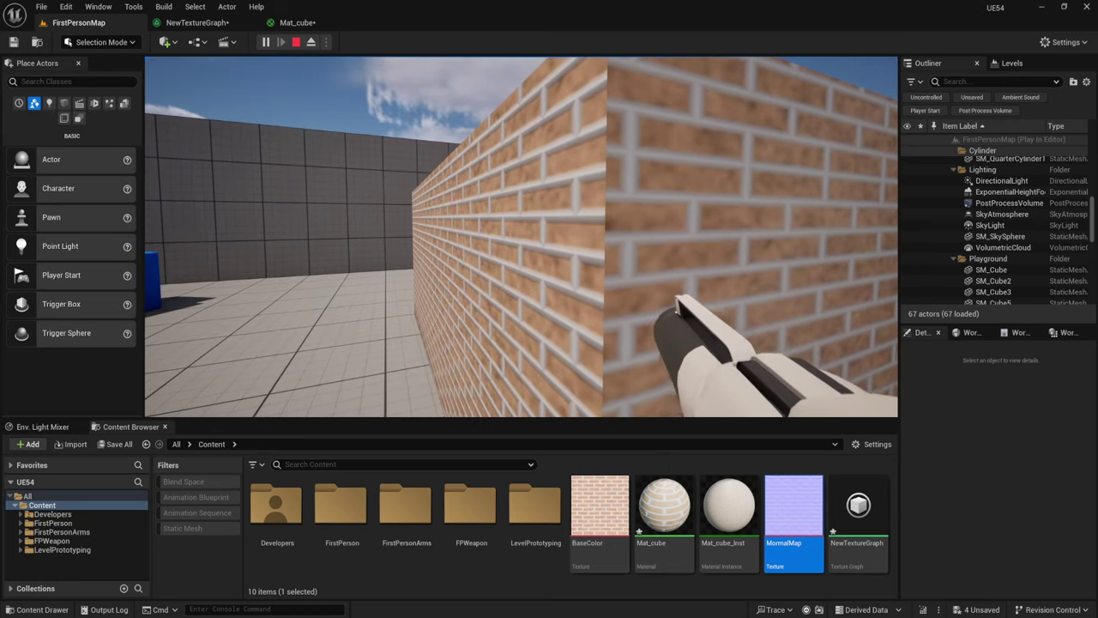
key("s")
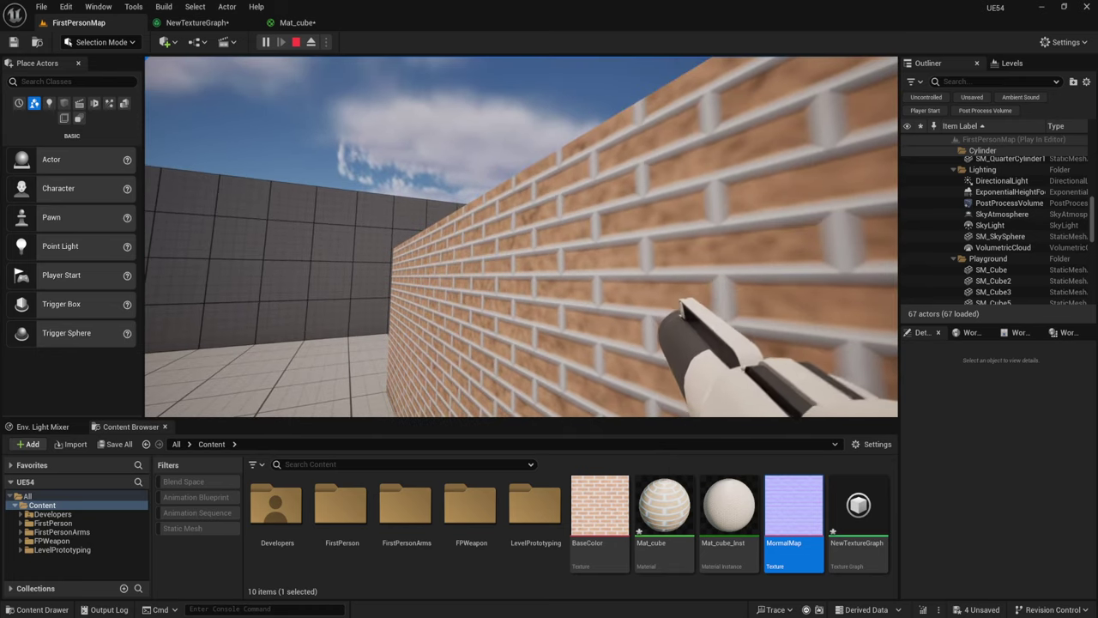
key("s")
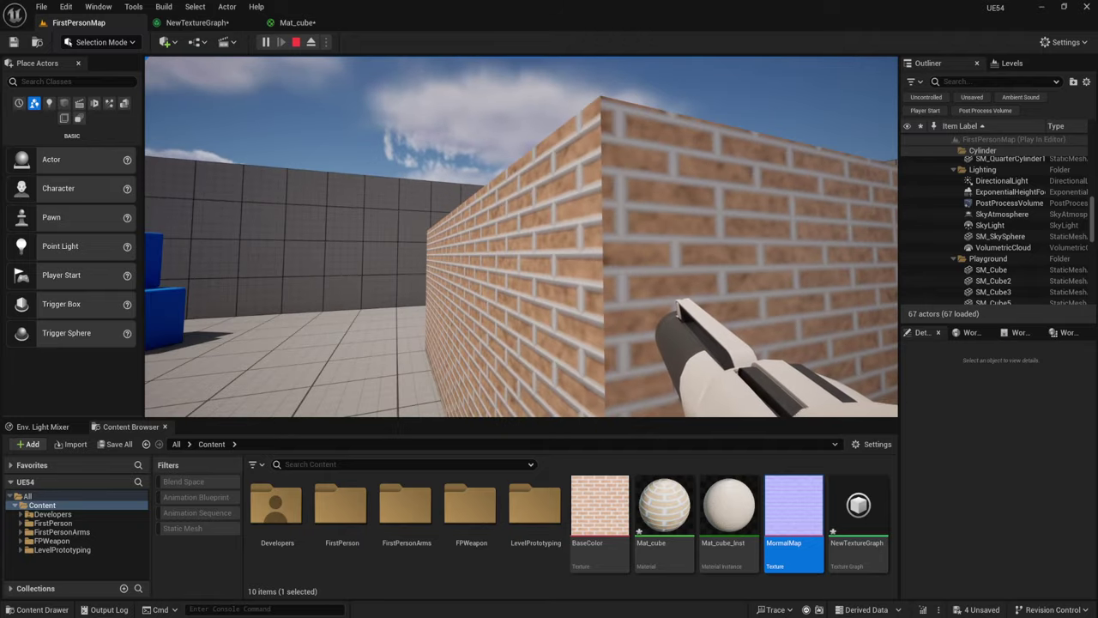
key("w")
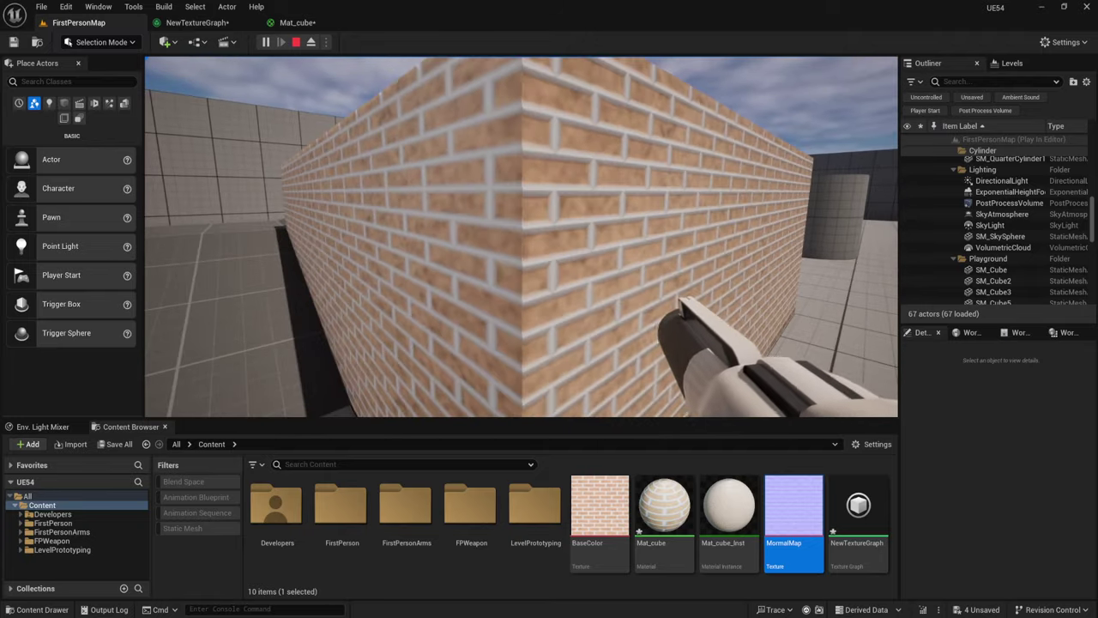
key("s")
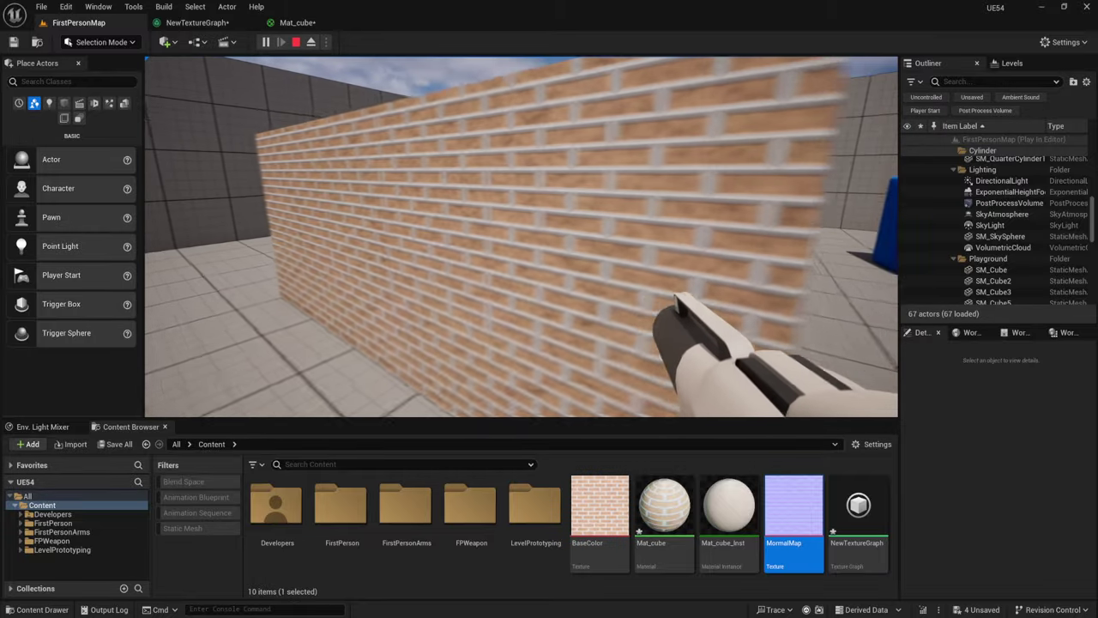
key("Escape")
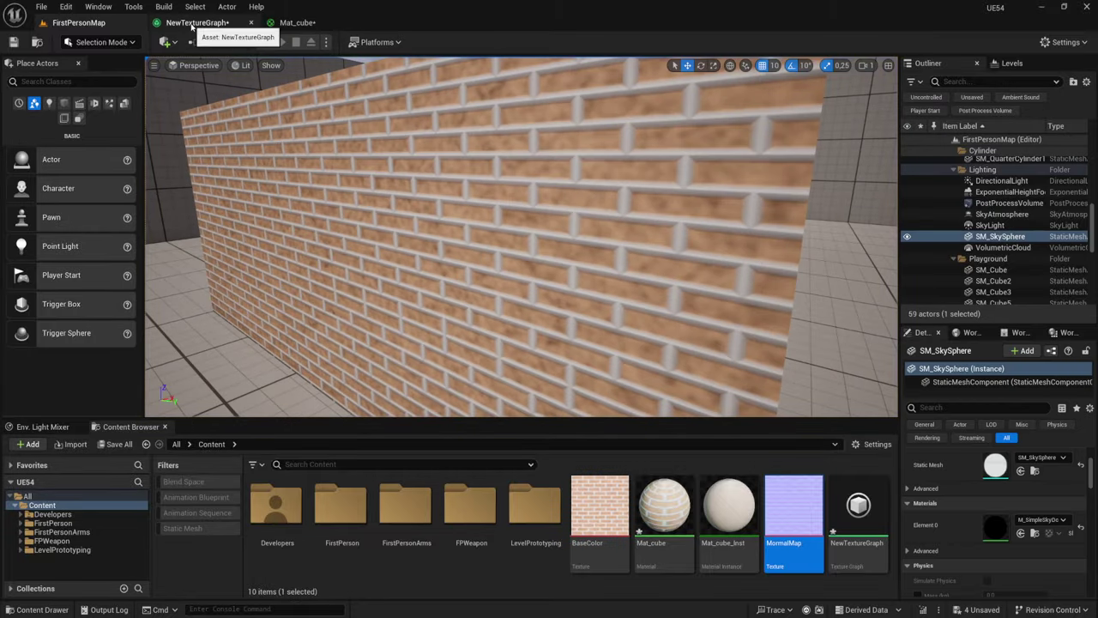
- In NewTextureGraph, wire the Color output into the second Multiply's A input and tidy the nodes
left_click(191, 23)
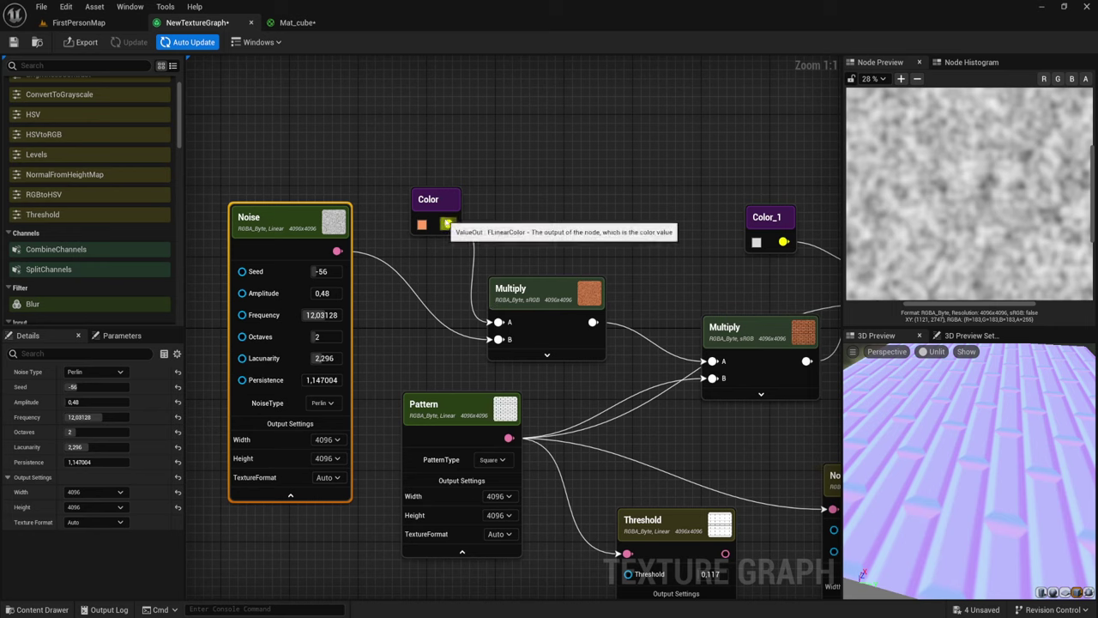
left_click_drag(449, 224, 713, 361)
left_click_drag(524, 289, 478, 289)
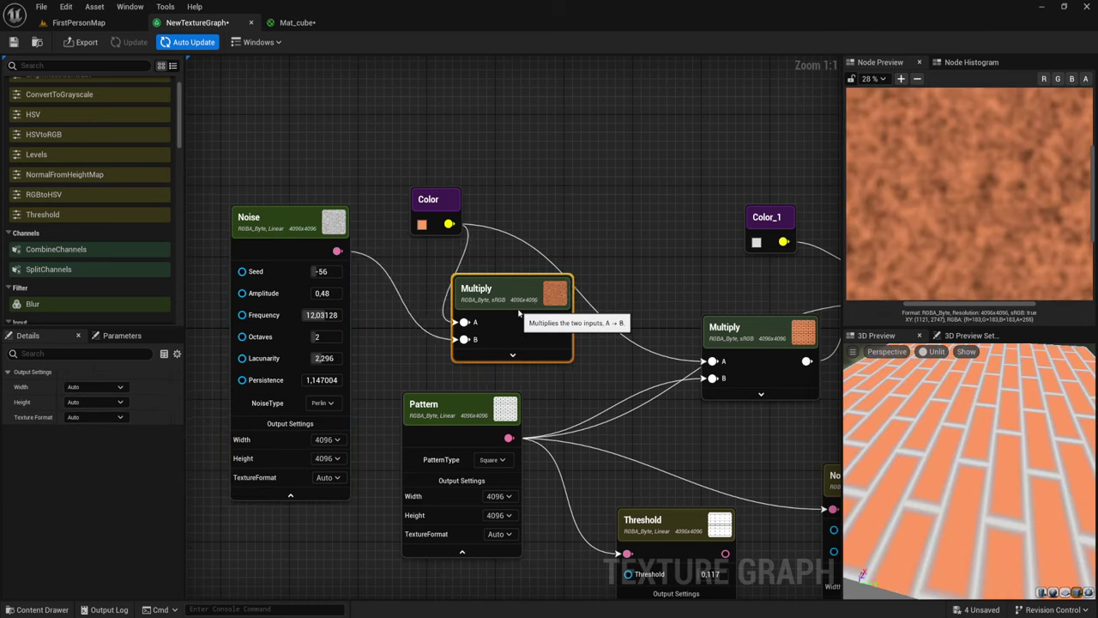
right_click_drag(642, 402, 685, 320)
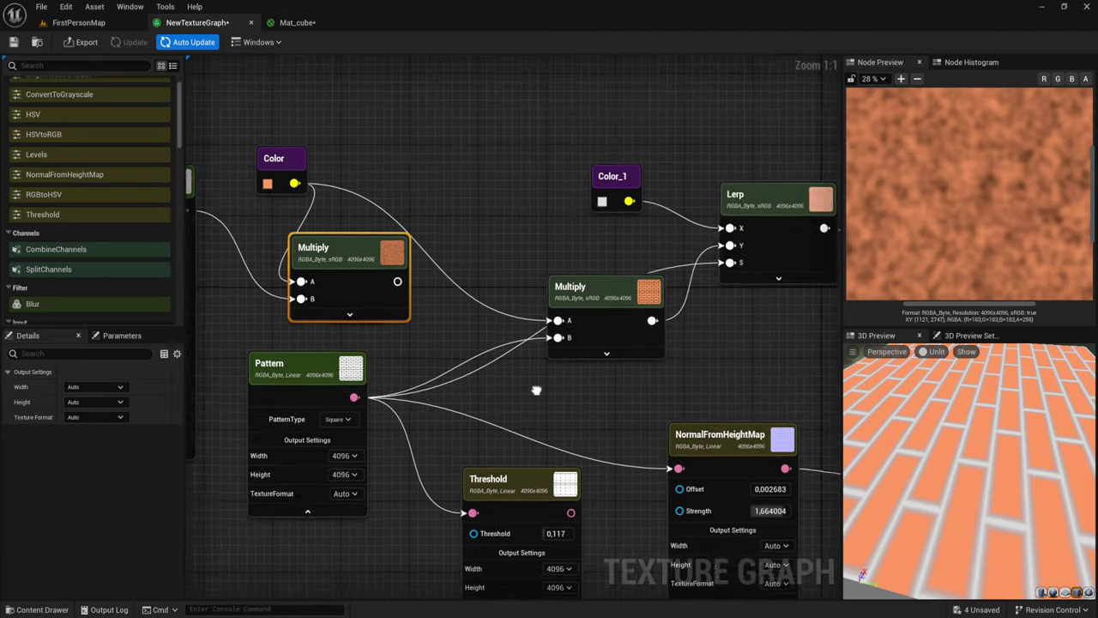
left_click(618, 313)
- Reset Pattern Spacing X/Y, Bevel Curve and Bevel, then raise Bevel to 0.01152
left_click(337, 381)
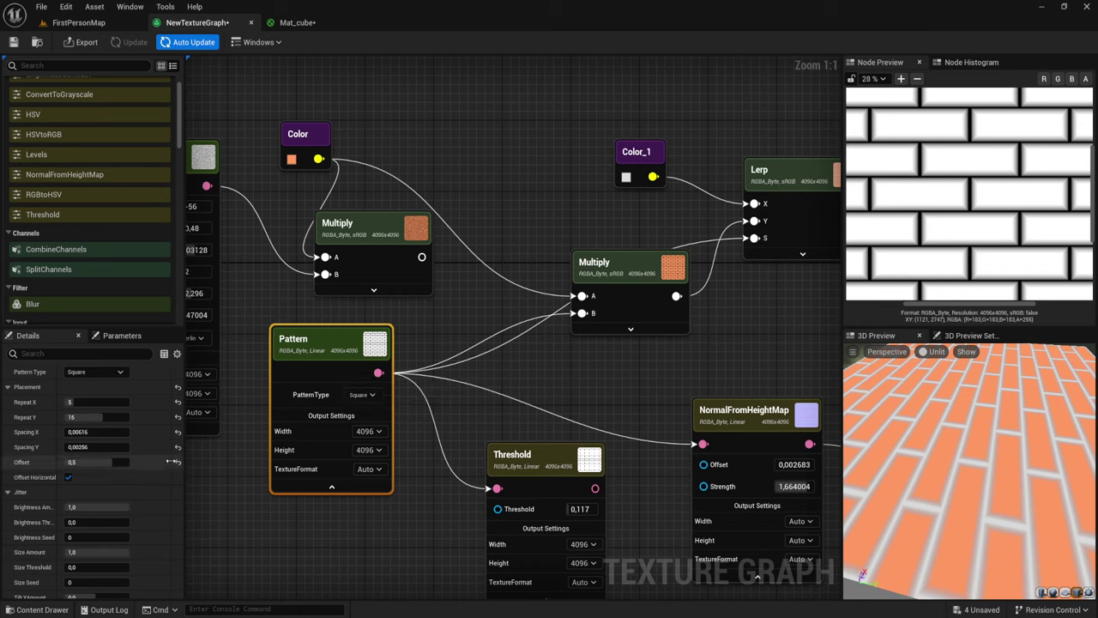
left_click(177, 447)
left_click(178, 432)
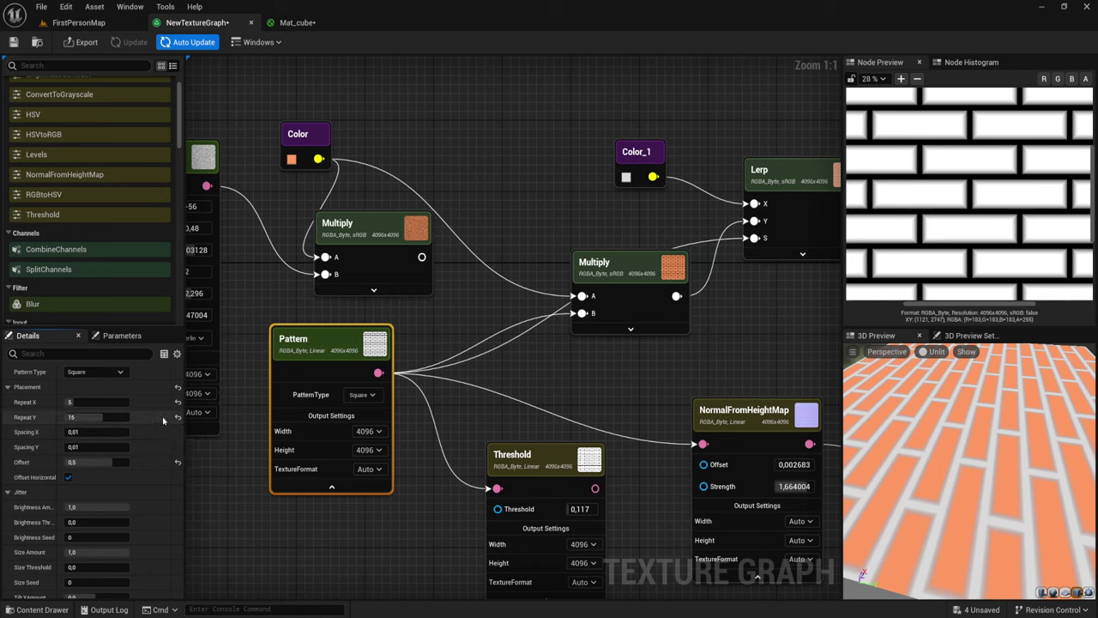
scroll(133, 481, "down", 3)
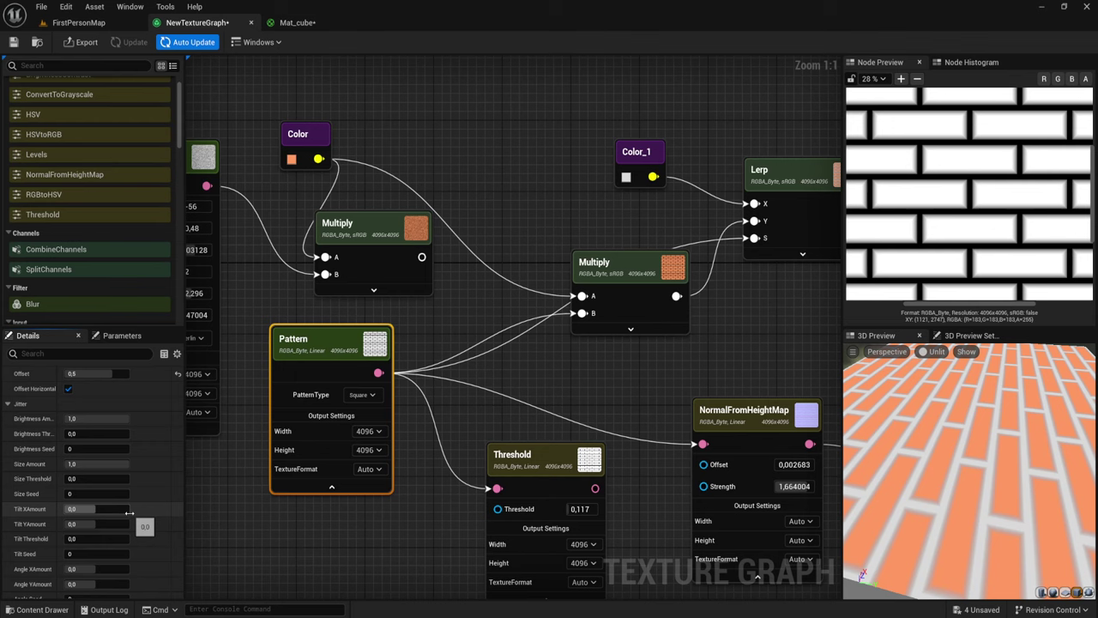
scroll(132, 502, "down", 3)
scroll(131, 508, "down", 2)
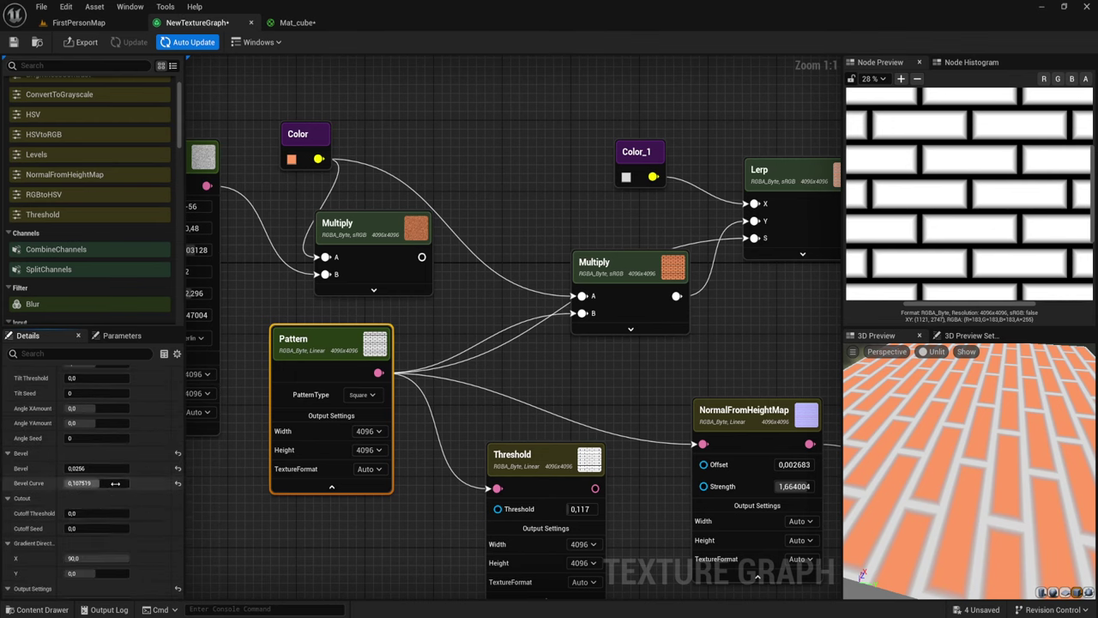
left_click(178, 483)
left_click(178, 468)
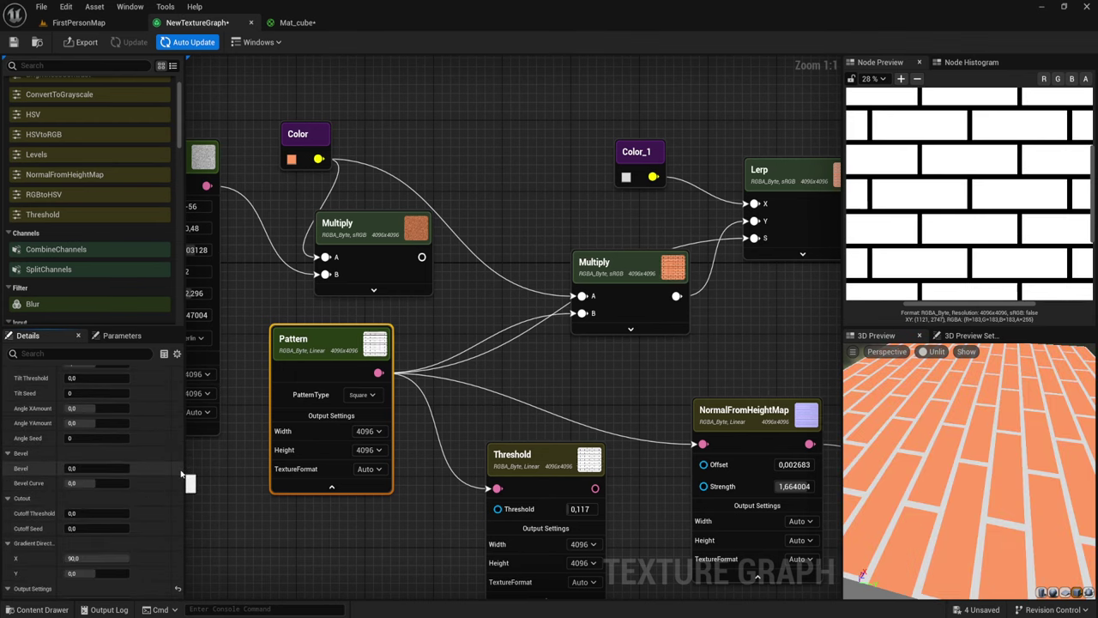
mouse_move(97, 468)
left_mouse_down()
mouse_move(112, 469)
mouse_move(96, 470)
left_mouse_up()
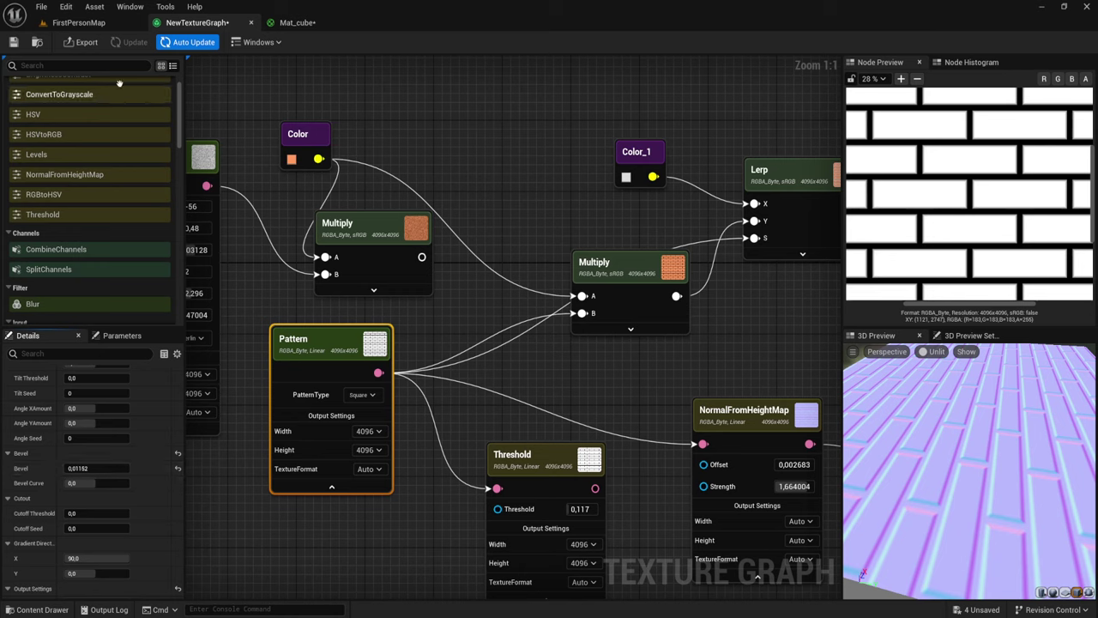
- Export the BaseColor texture and view the updated wall in FirstPersonMap
left_click(84, 42)
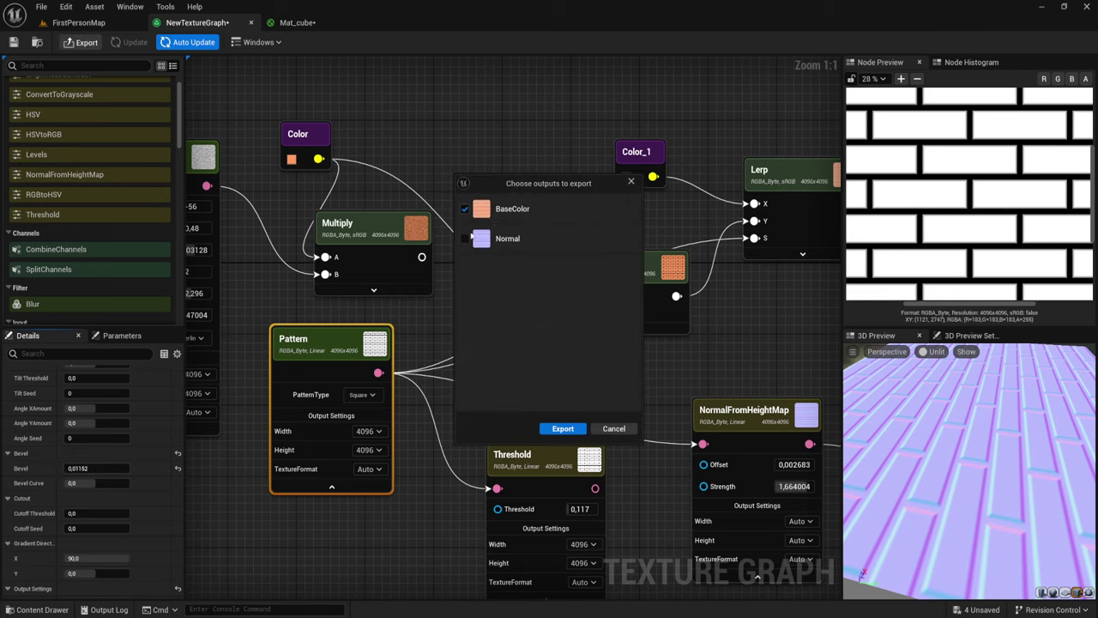
left_click(562, 428)
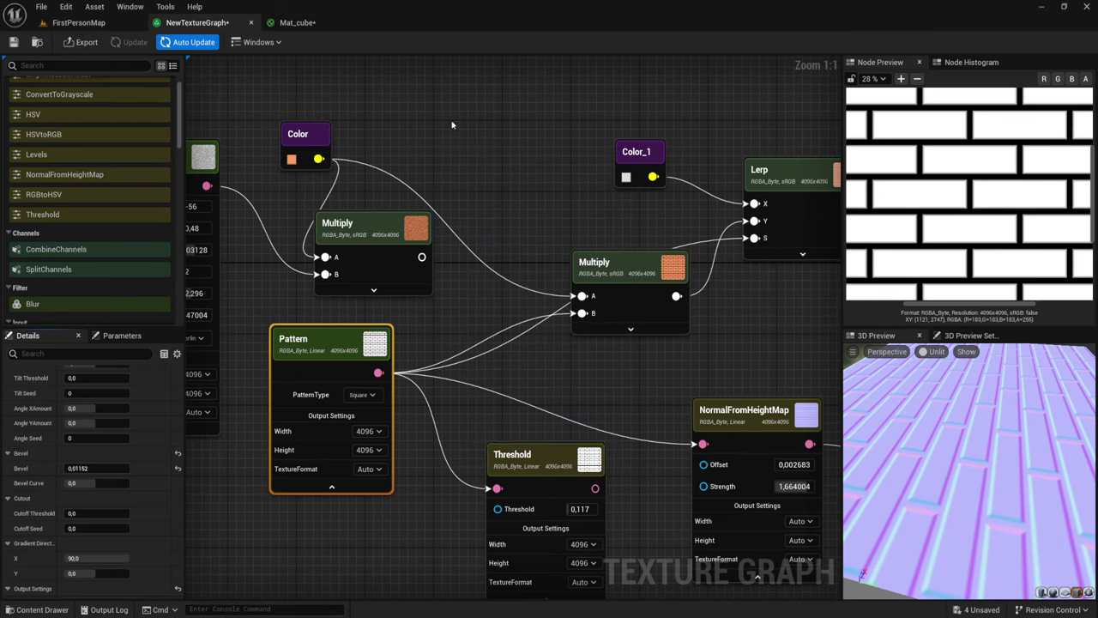
left_click(94, 23)
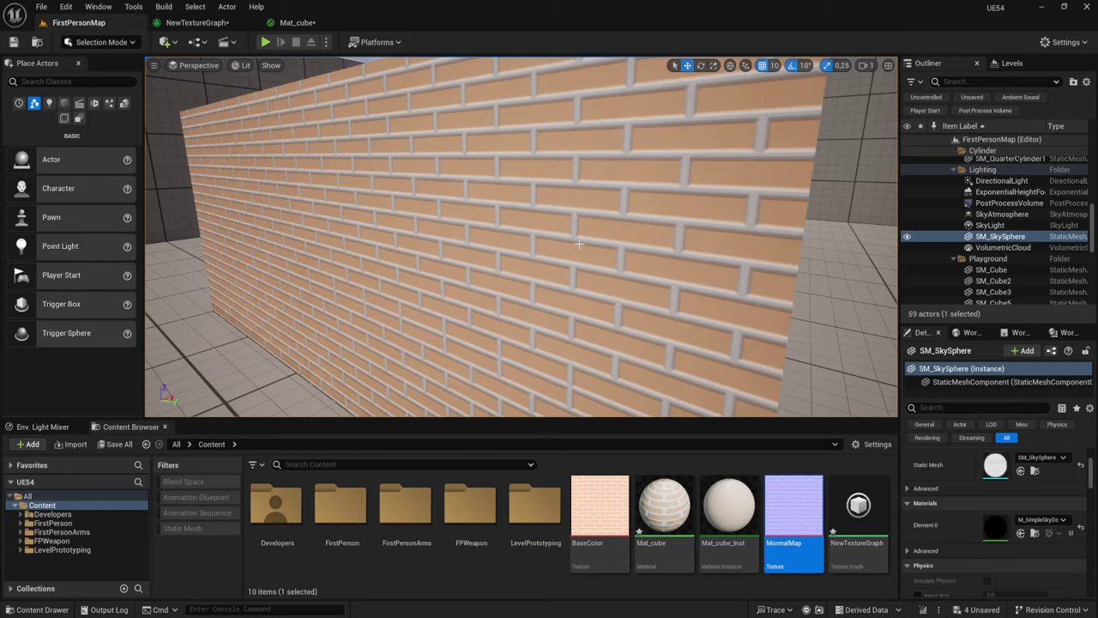
- Fly the viewport around the updated brick wall, then switch to the Mat_cube material graph
right_click_drag(519, 233, 519, 233)
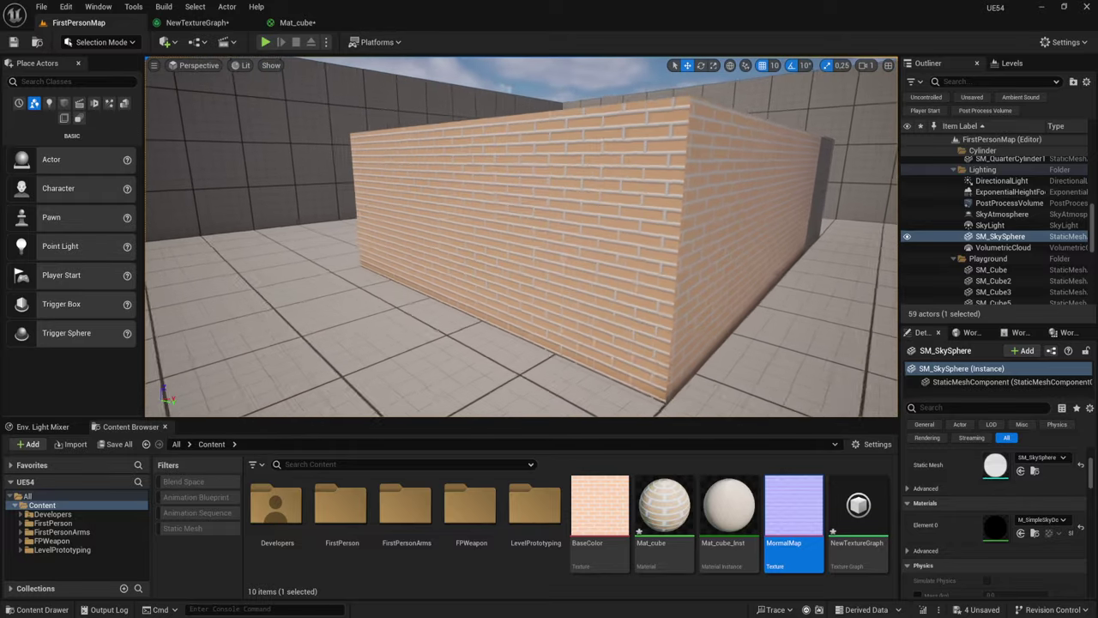
left_click(193, 23)
left_click(298, 23)
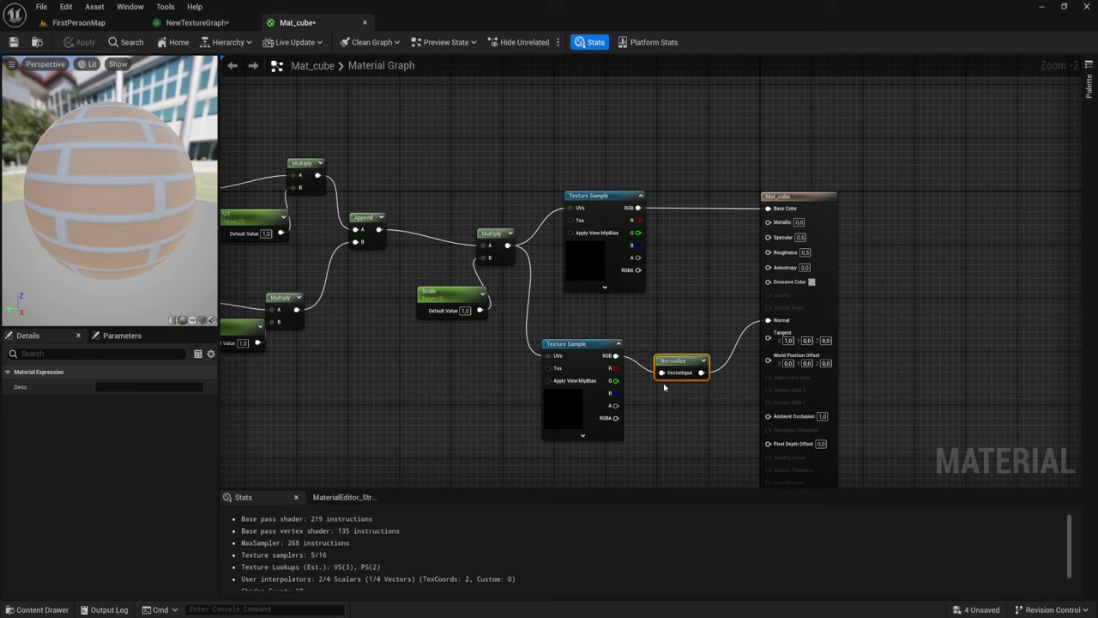
- Delete Normalize, wire the texture's RGB straight into Normal, apply, and fly toward the wall
key("Delete")
left_click_drag(786, 327, 786, 327)
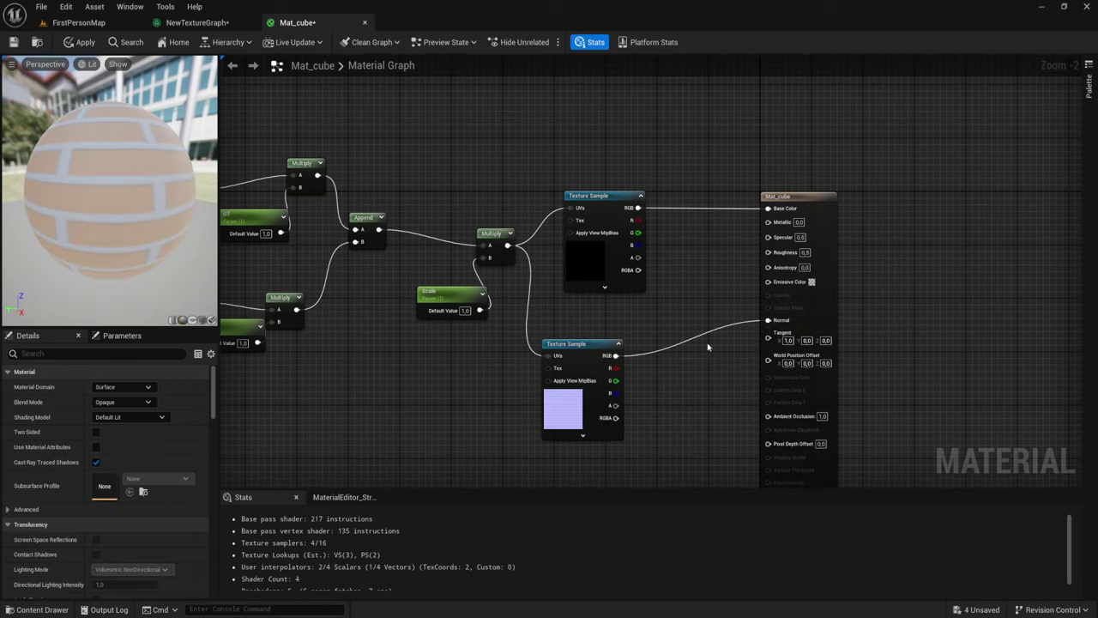
left_click(85, 43)
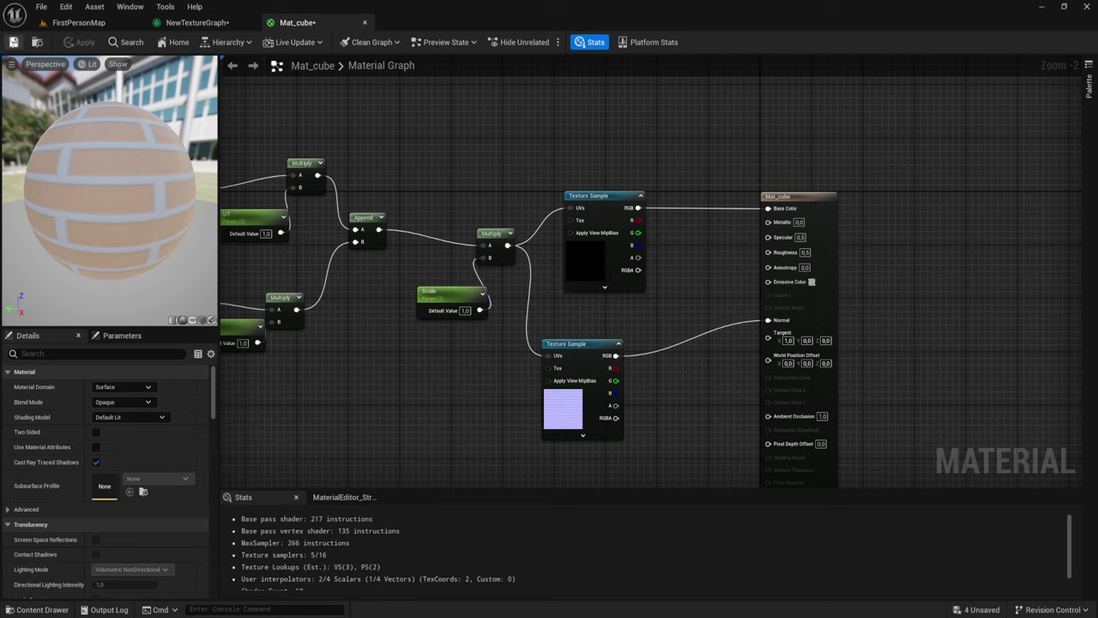
left_click(68, 23)
mouse_move(756, 181)
right_mouse_down()
mouse_move(756, 129)
mouse_move(756, 223)
mouse_move(713, 223)
mouse_move(751, 175)
right_mouse_up()
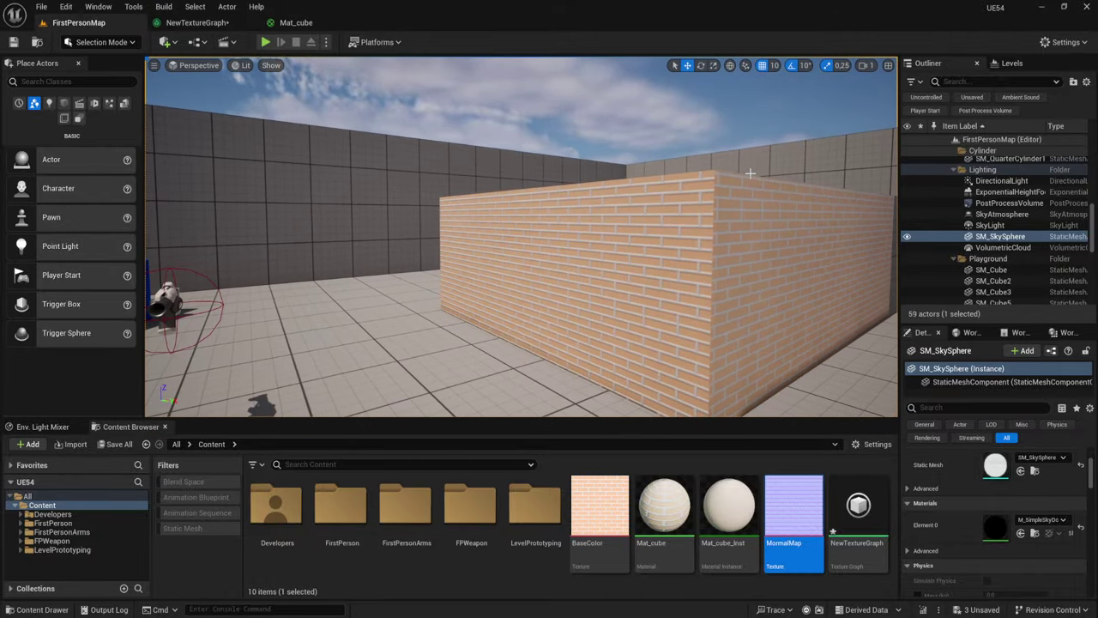
- In NewTextureGraph, darken the Color node's brick colour to a richer orange (sRGB CD7C4C)
left_click(198, 22)
mouse_move(375, 287)
right_mouse_down()
mouse_move(616, 314)
mouse_move(417, 293)
right_mouse_up()
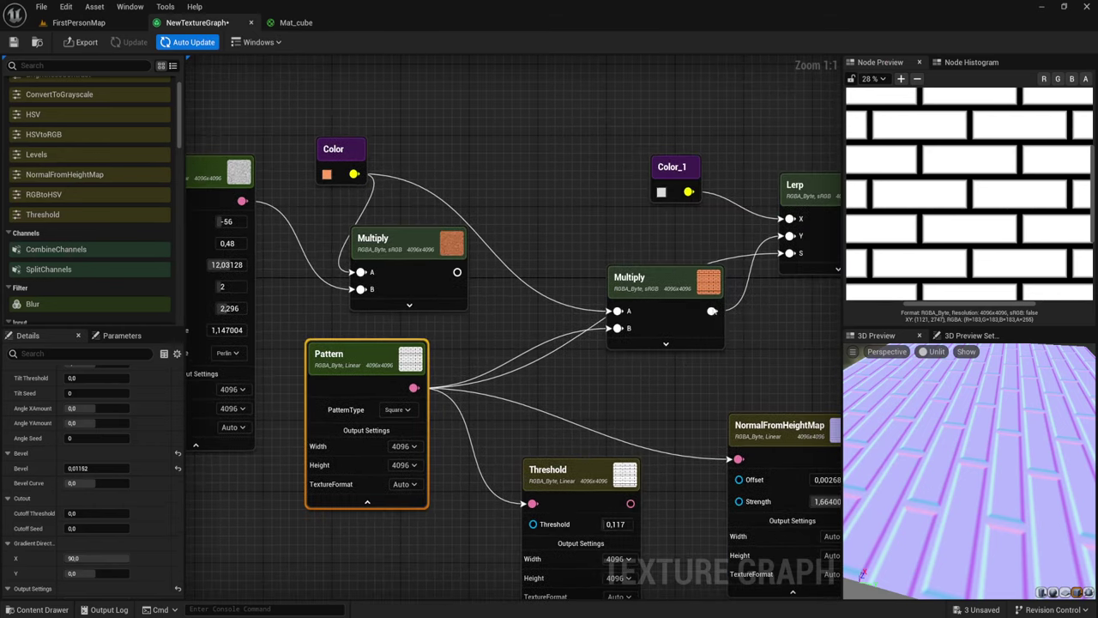
right_click_drag(571, 313, 678, 324)
left_click(429, 186)
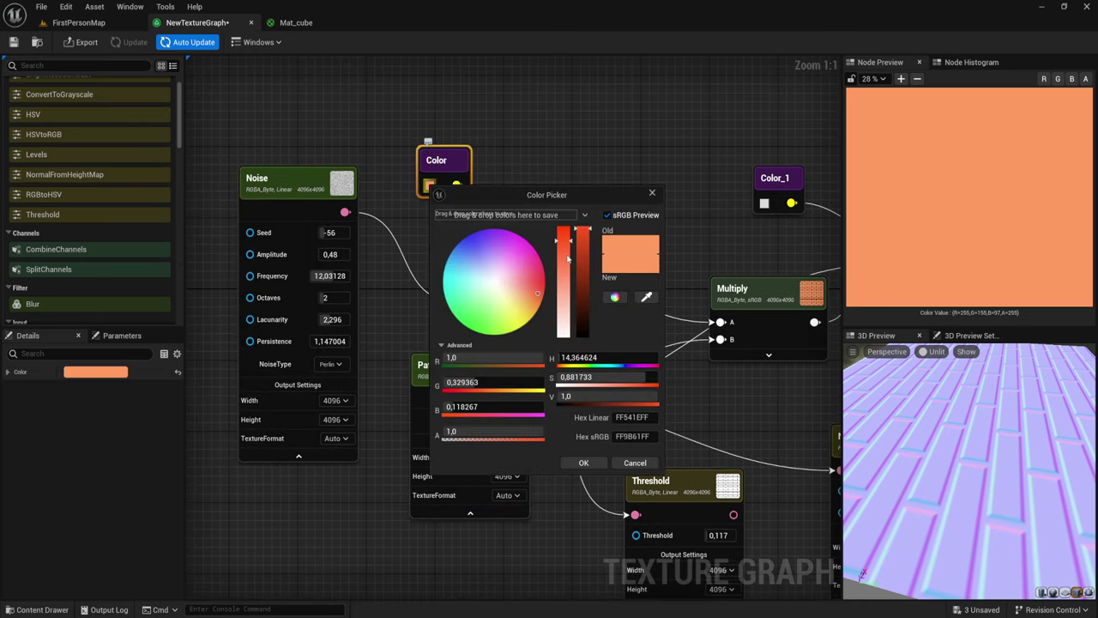
left_click(580, 258)
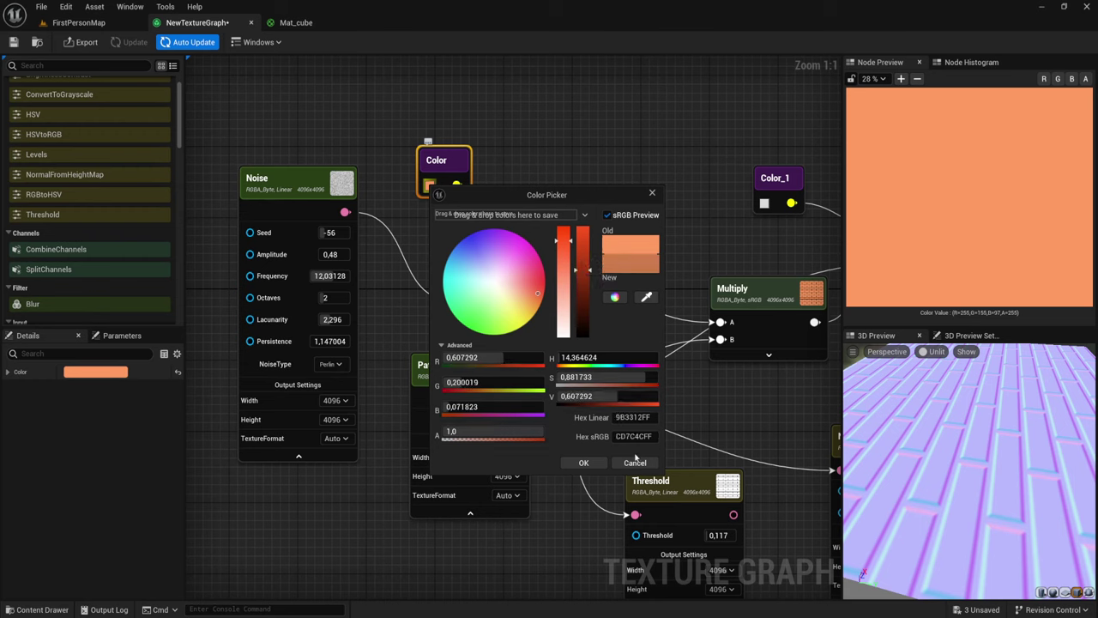
left_click(583, 463)
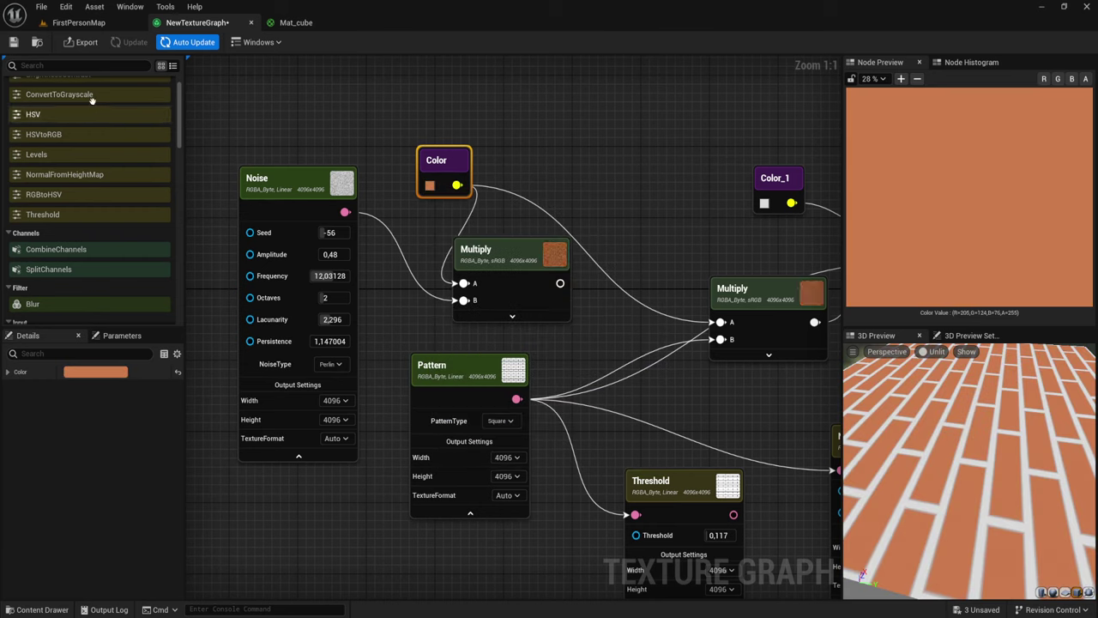
- Export the BaseColor and Normal textures and view the brick wall in FirstPersonMap
left_click(82, 44)
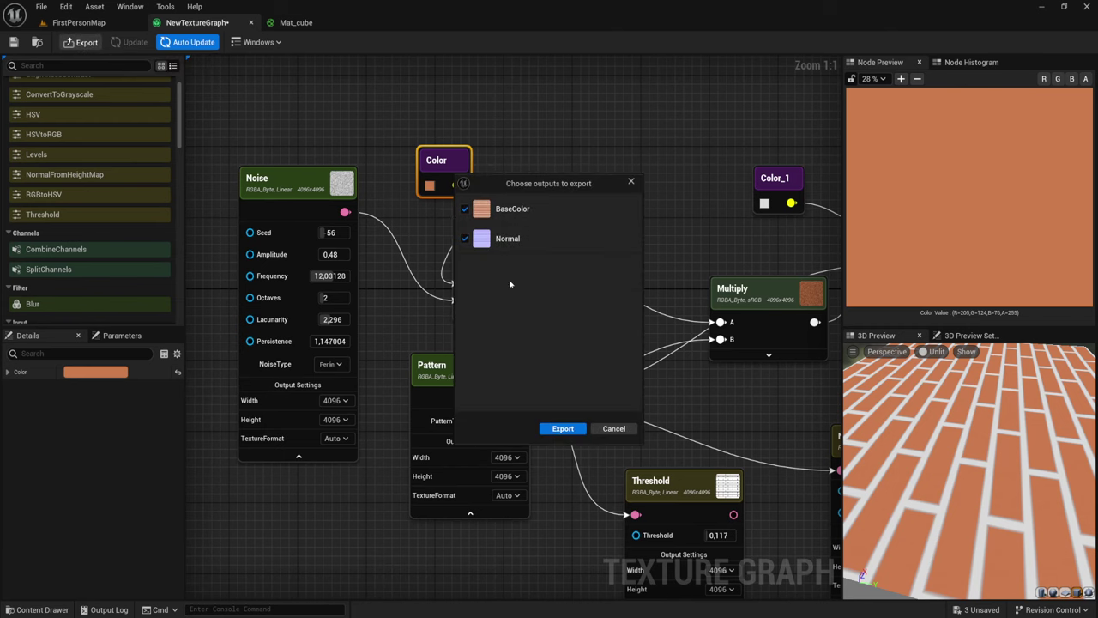
left_click(563, 428)
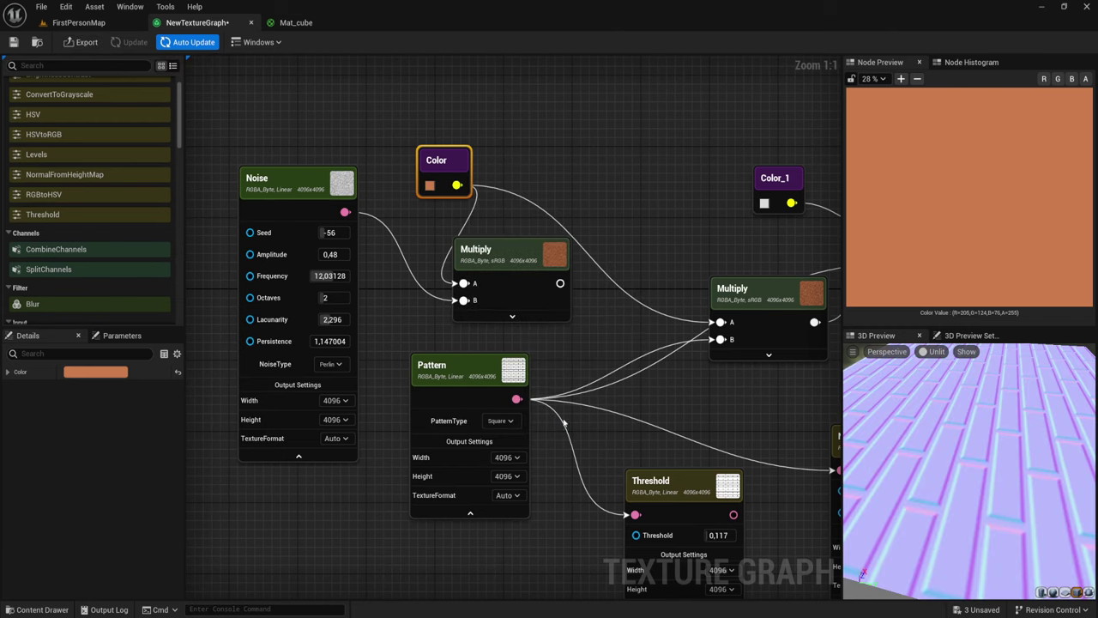
left_click(82, 22)
right_click_drag(560, 250, 728, 272)
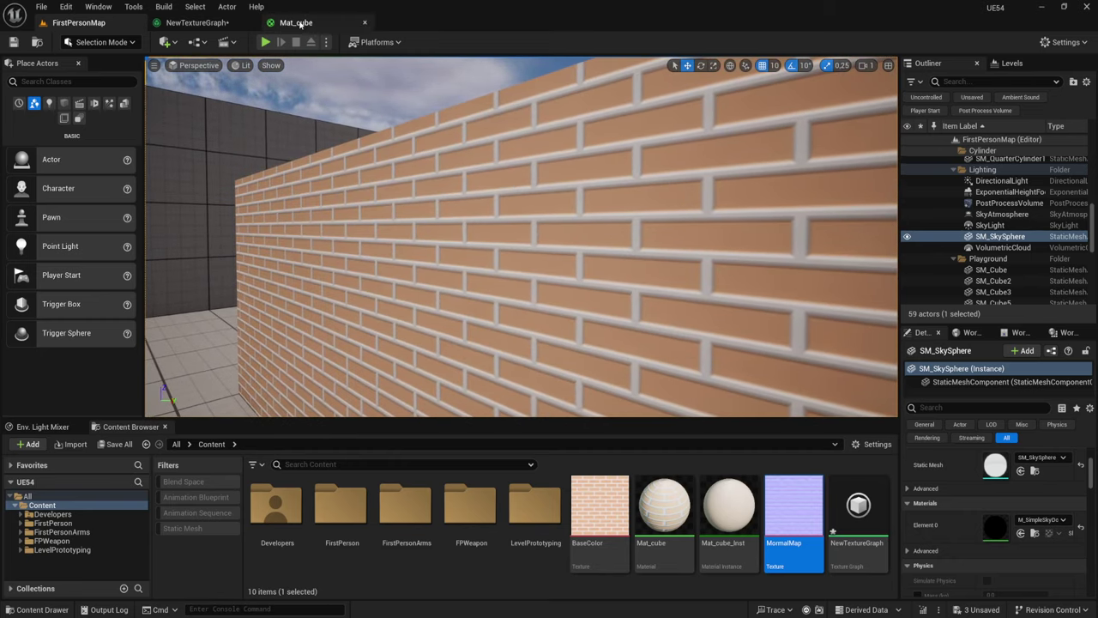
- Check which texture the Mat_cube base colour sample uses, leave it unchanged, and save the material
left_click(300, 23)
left_click(615, 269)
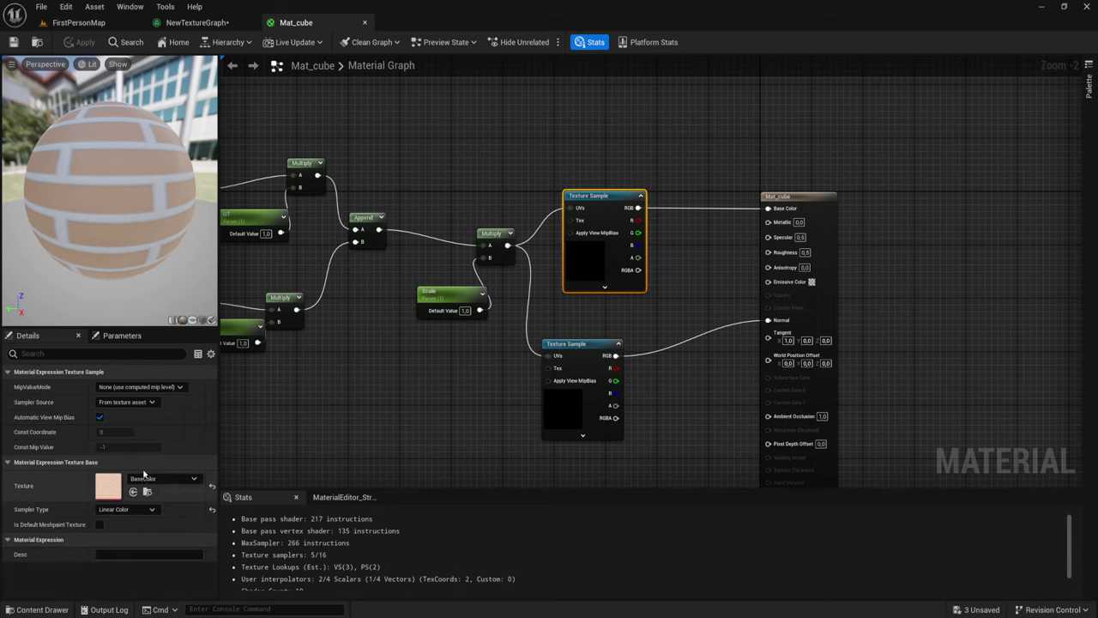
left_click(168, 480)
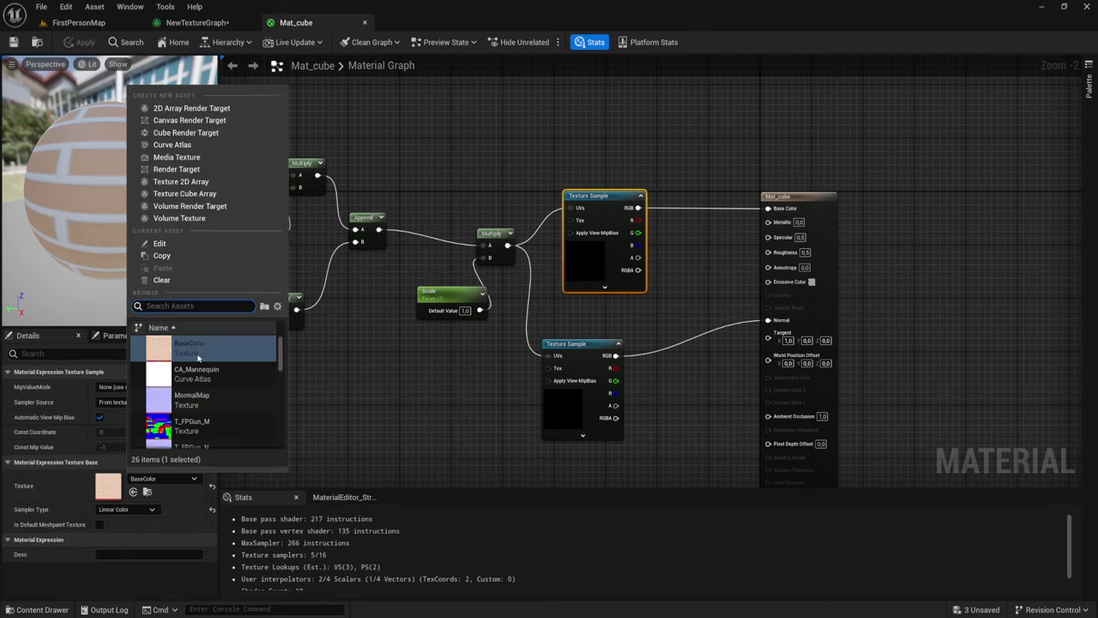
left_click(600, 327)
scroll(608, 262, "up", 2)
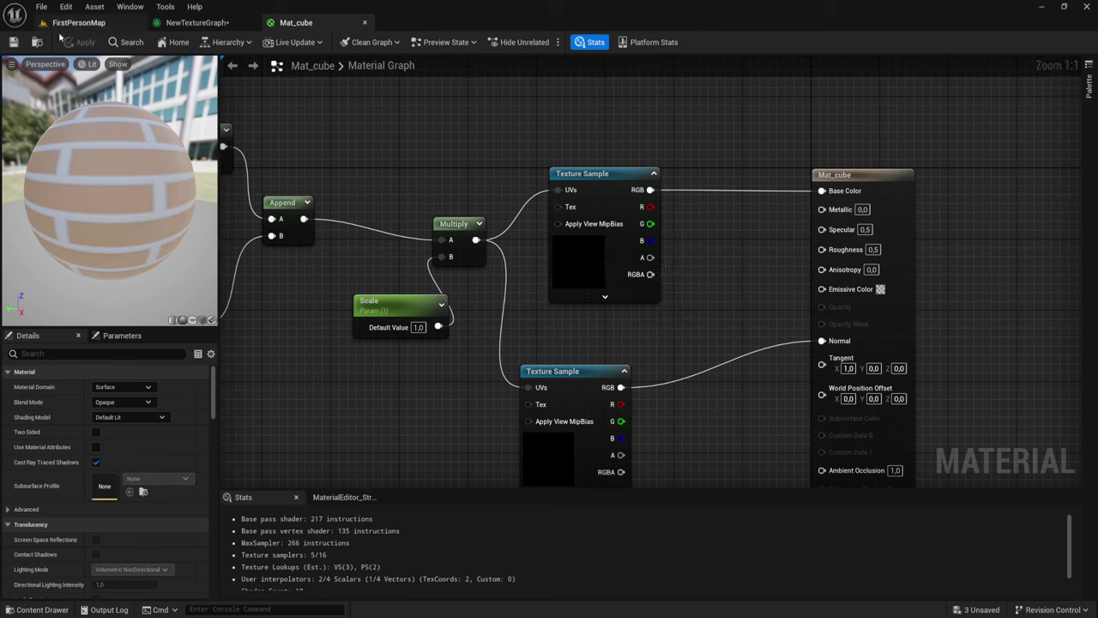
left_click(14, 41)
- Look at the brick wall corner in FirstPersonMap, then return to NewTextureGraph
left_click(79, 23)
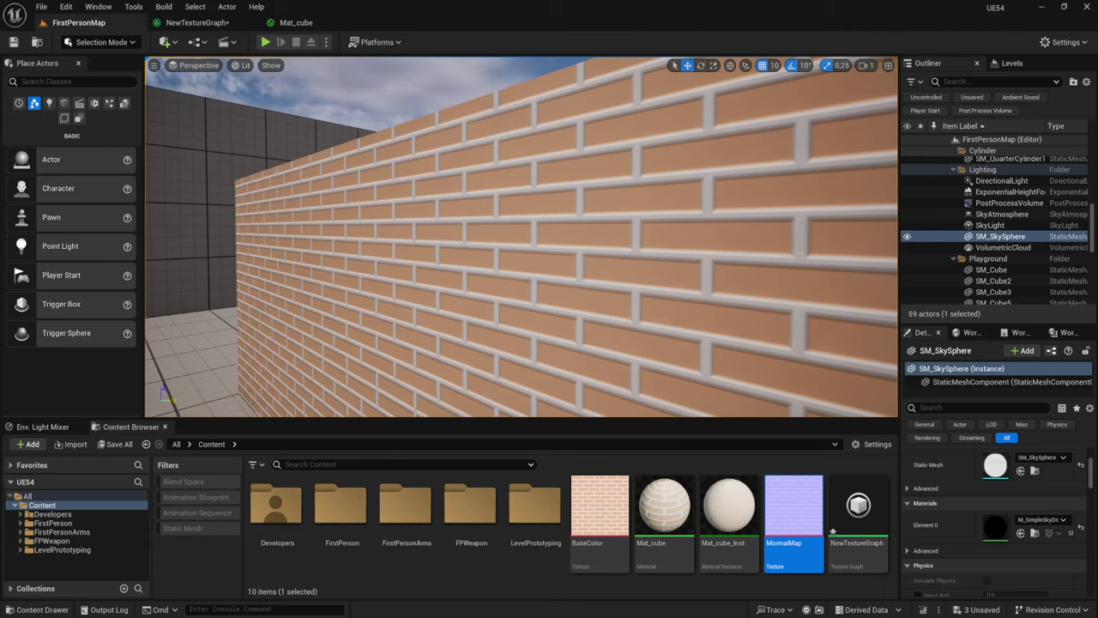
right_click_drag(644, 248, 644, 247)
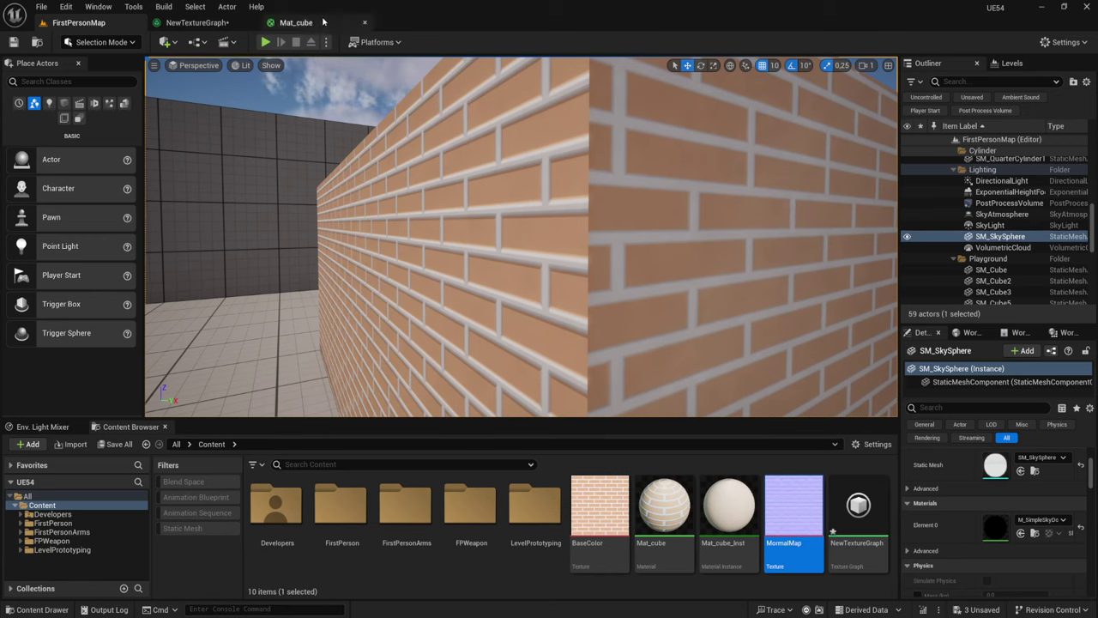
left_click(298, 23)
left_click(202, 23)
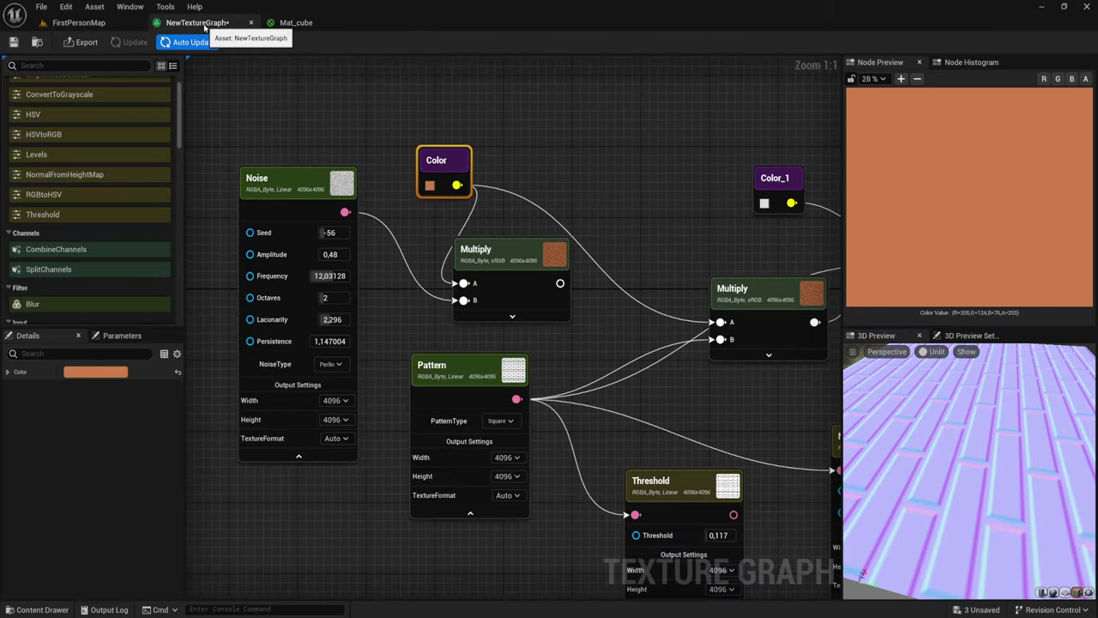
- Lower the Color node's Value to about 0.278 for a deep brick red
left_click(430, 187)
left_click_drag(580, 288, 588, 308)
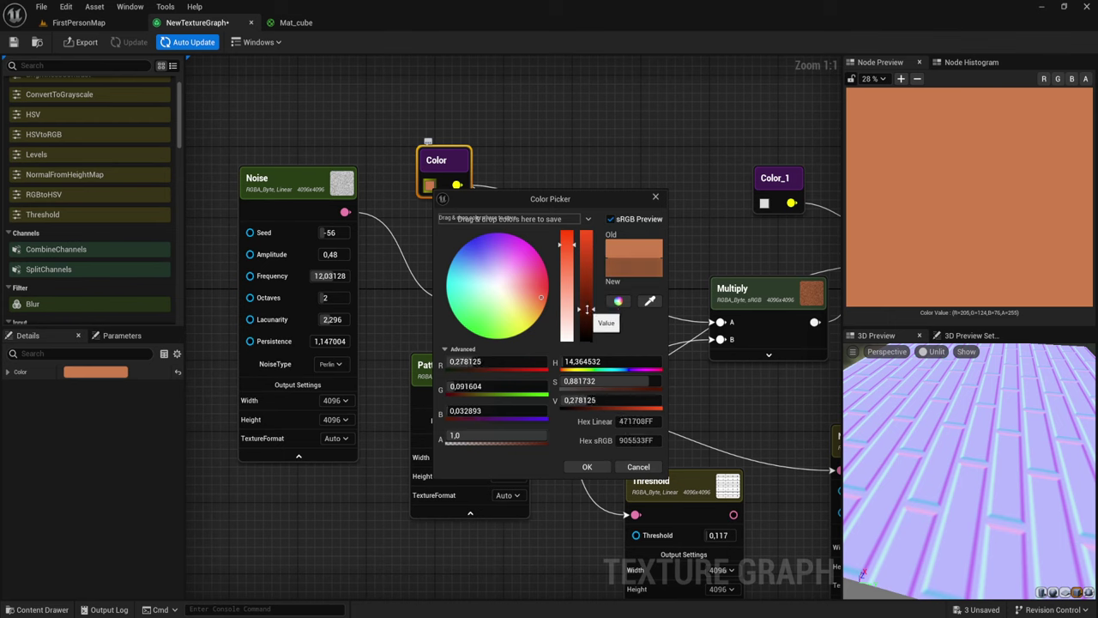
left_click(587, 466)
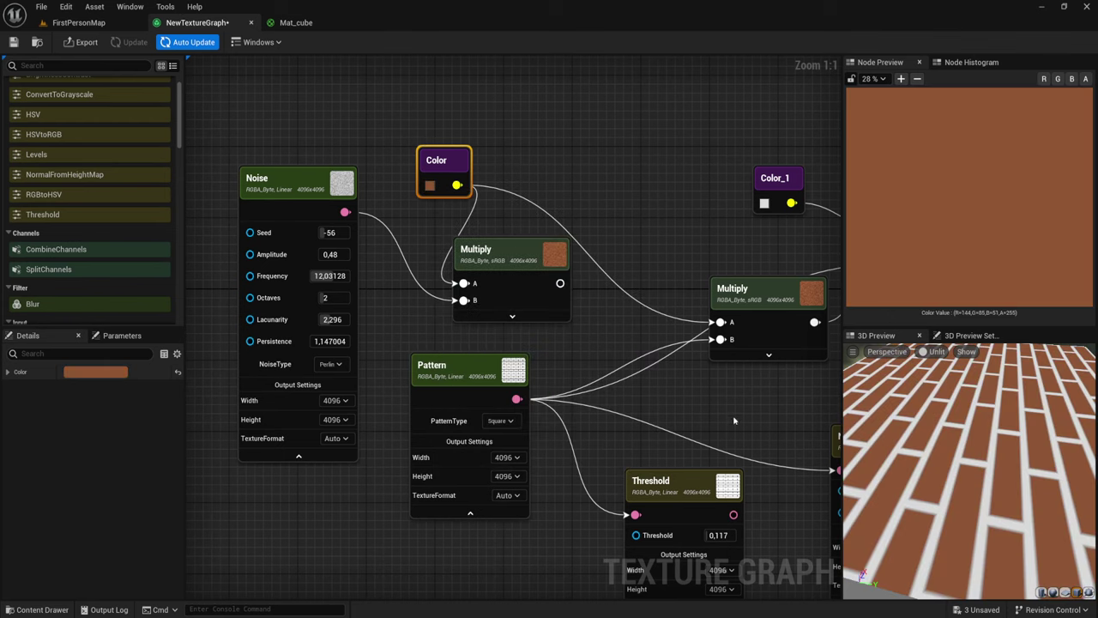
- Re-export the BaseColor and Normal textures and switch to FirstPersonMap
left_click(85, 44)
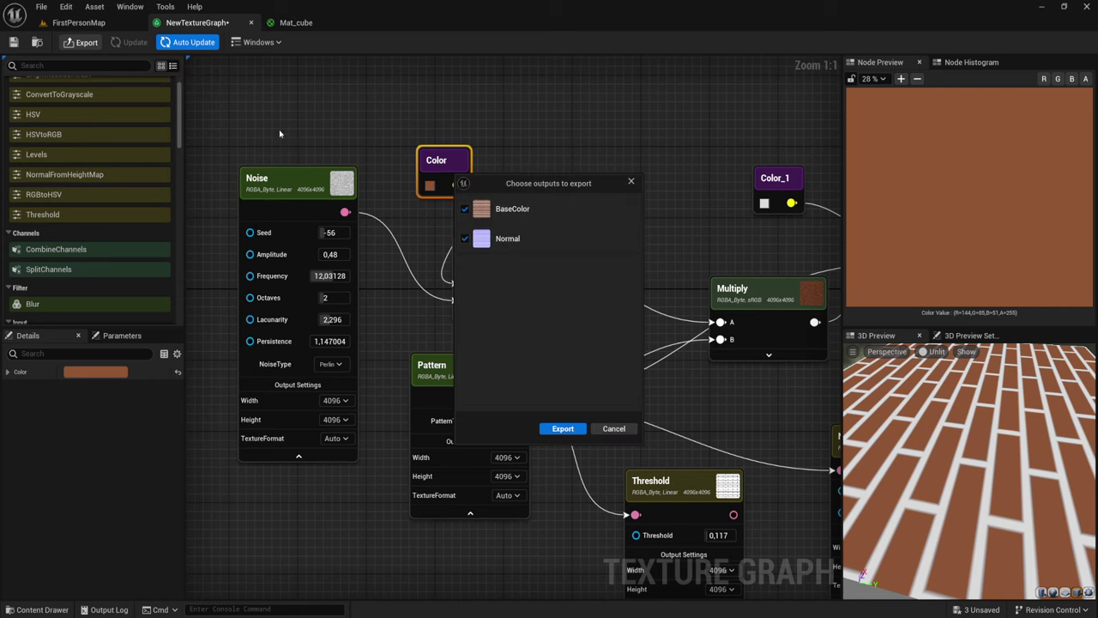
left_click(563, 428)
left_click(70, 24)
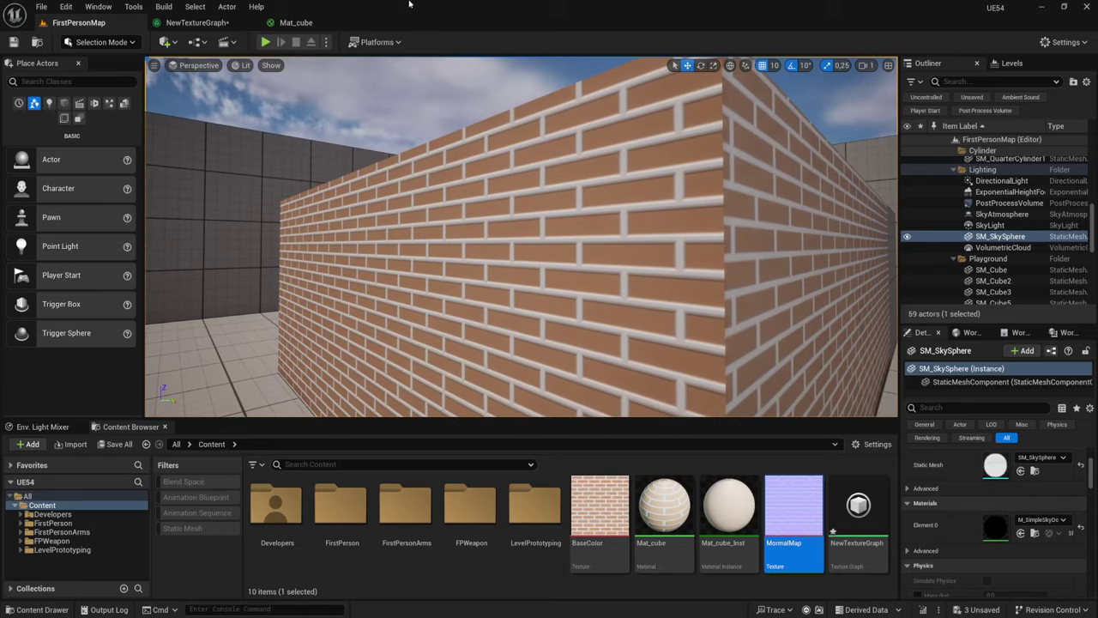
- Briefly open Mat_cube, then view the darker brick wall whole, at the corner, and head-on
left_click(339, 22)
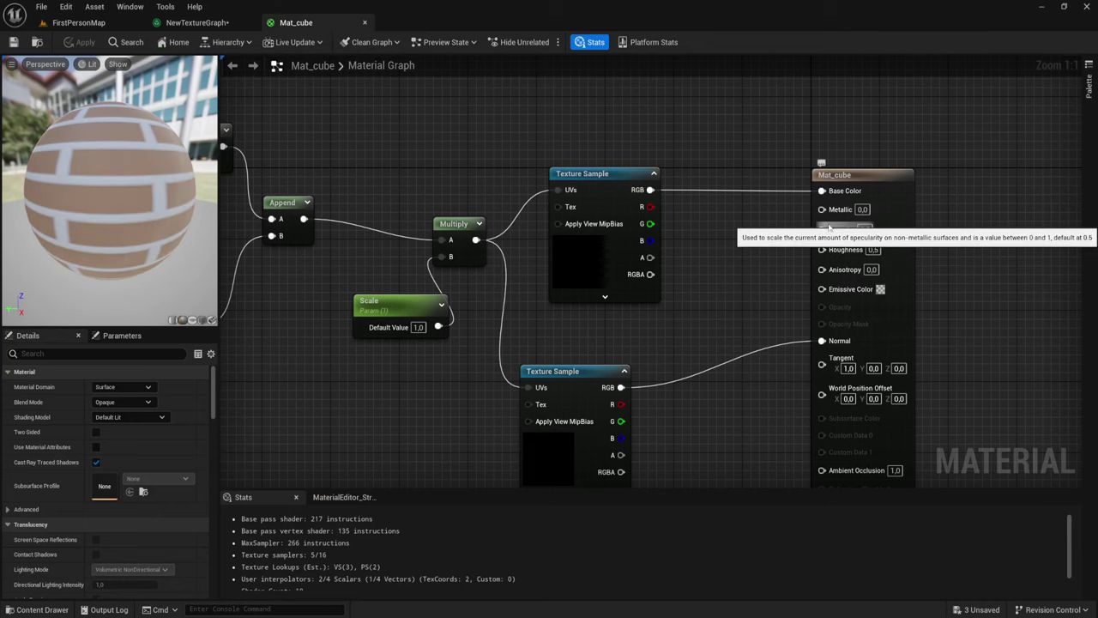
left_click_drag(822, 229, 767, 238)
left_click(706, 229)
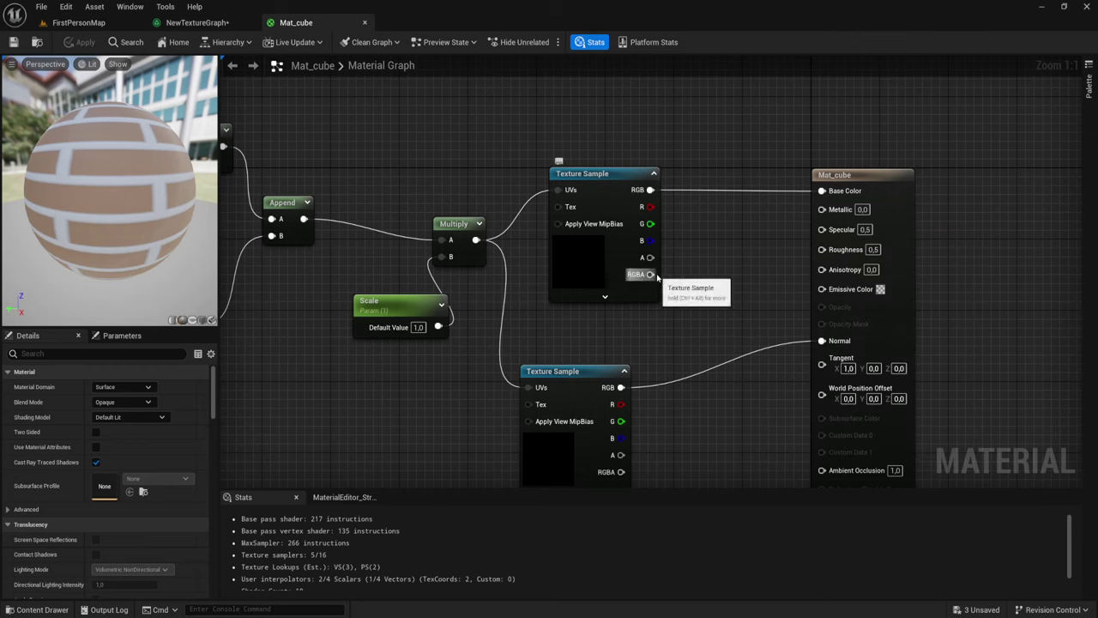
left_click(79, 23)
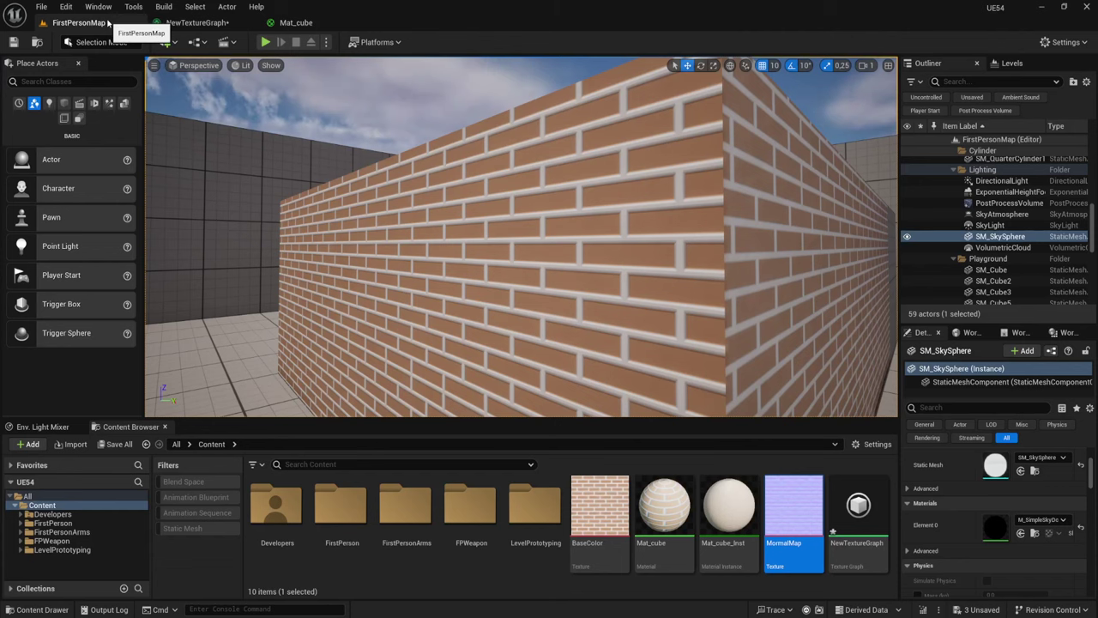
right_click_drag(498, 324, 498, 324)
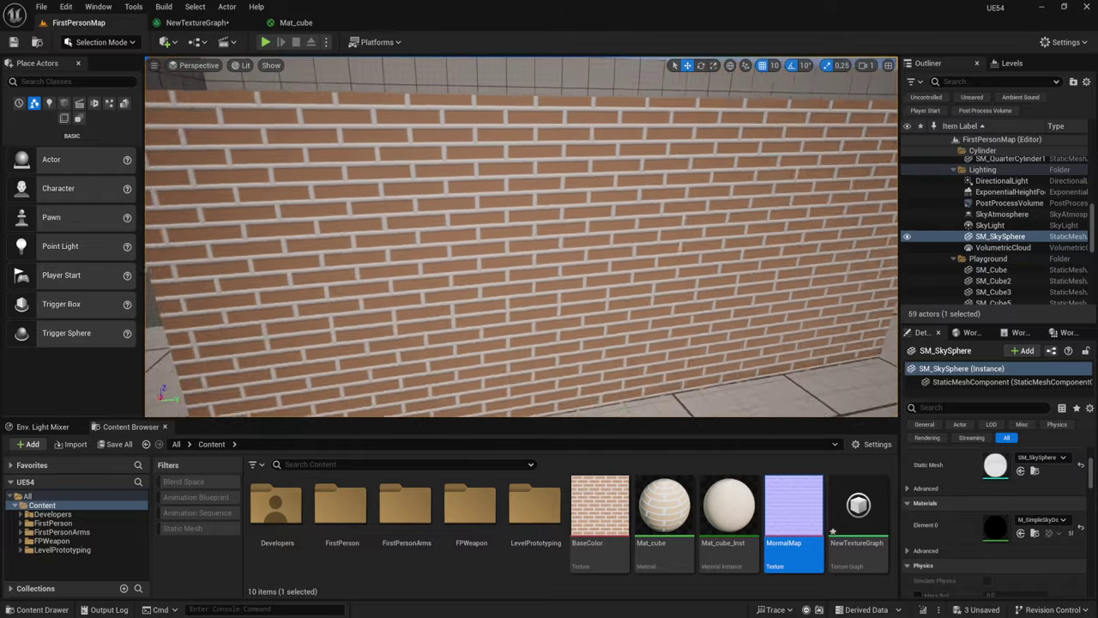
right_click_drag(546, 292, 547, 293)
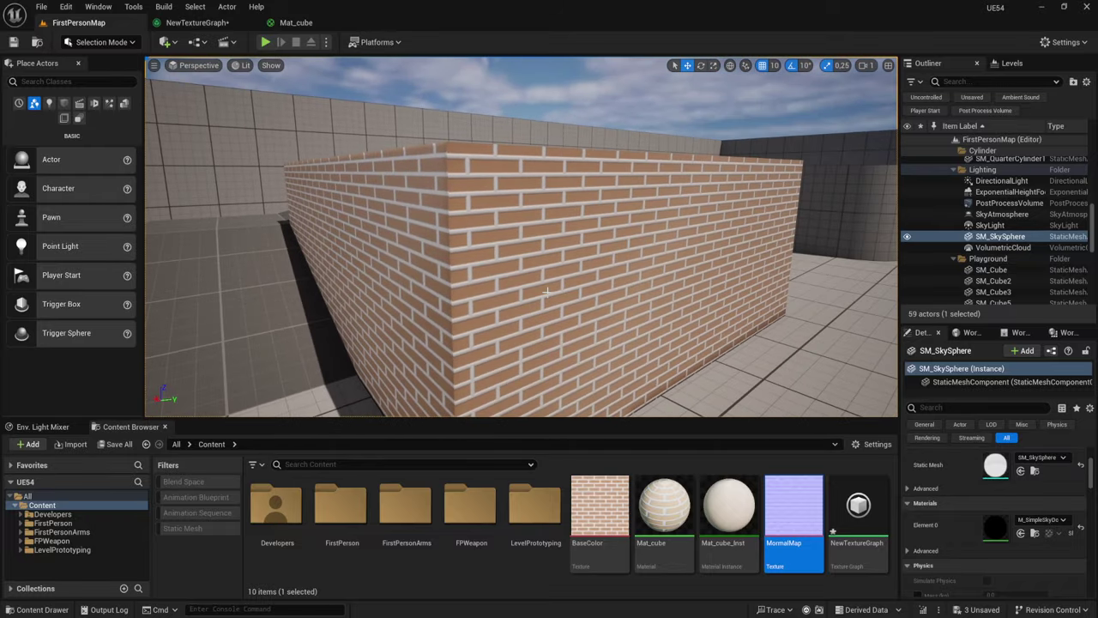
right_click_drag(620, 223, 596, 206)
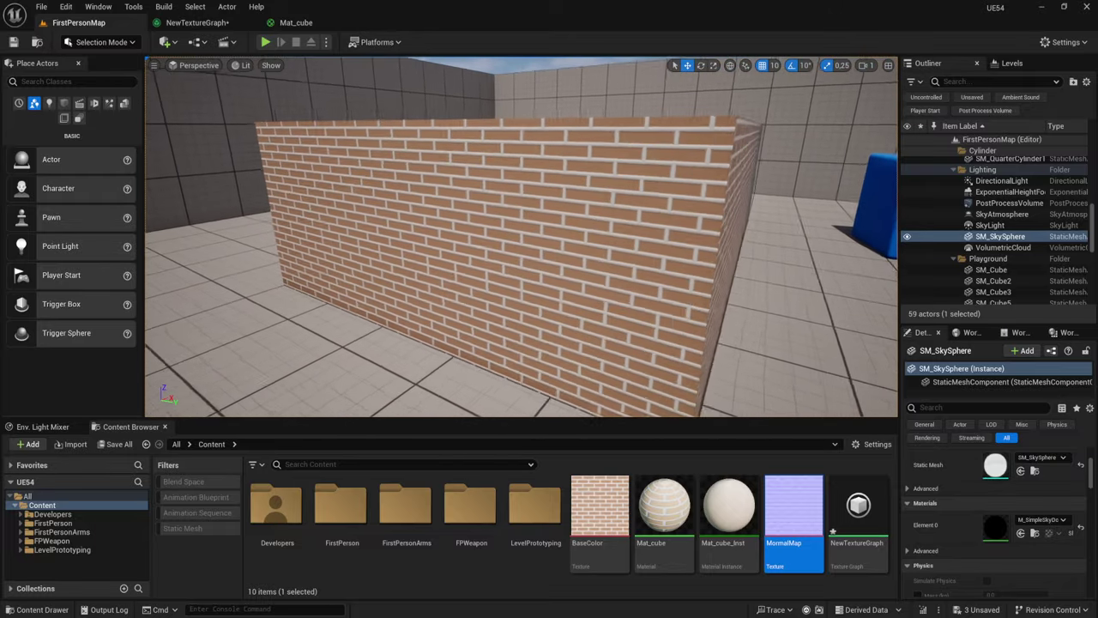
- Add a Material input node to NewTextureGraph and connect it into the first Multiply
left_click(219, 19)
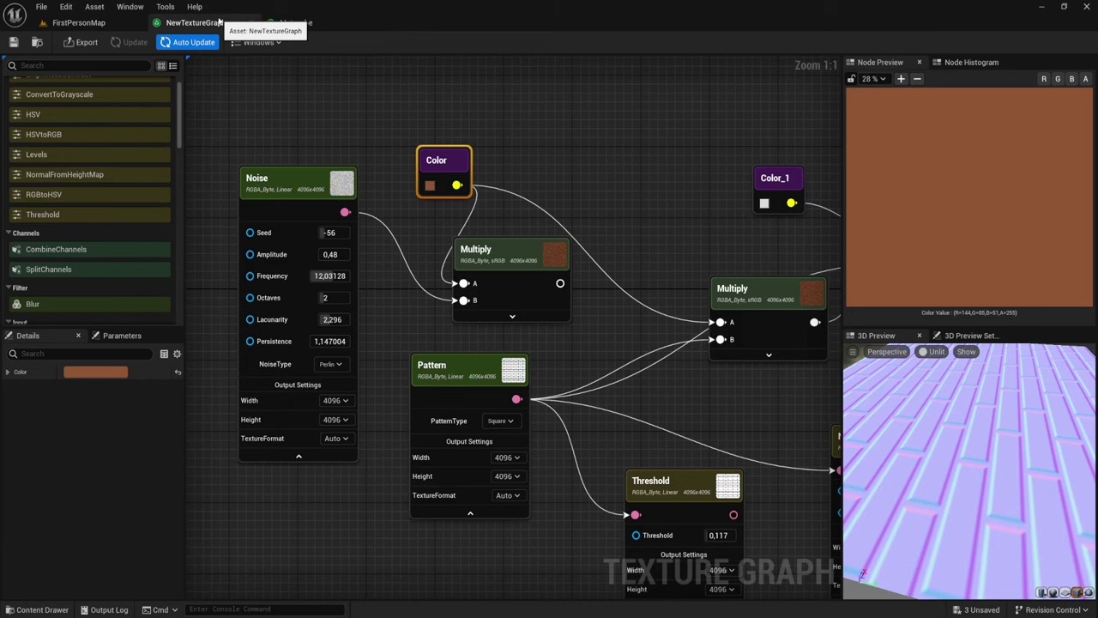
right_click(536, 154)
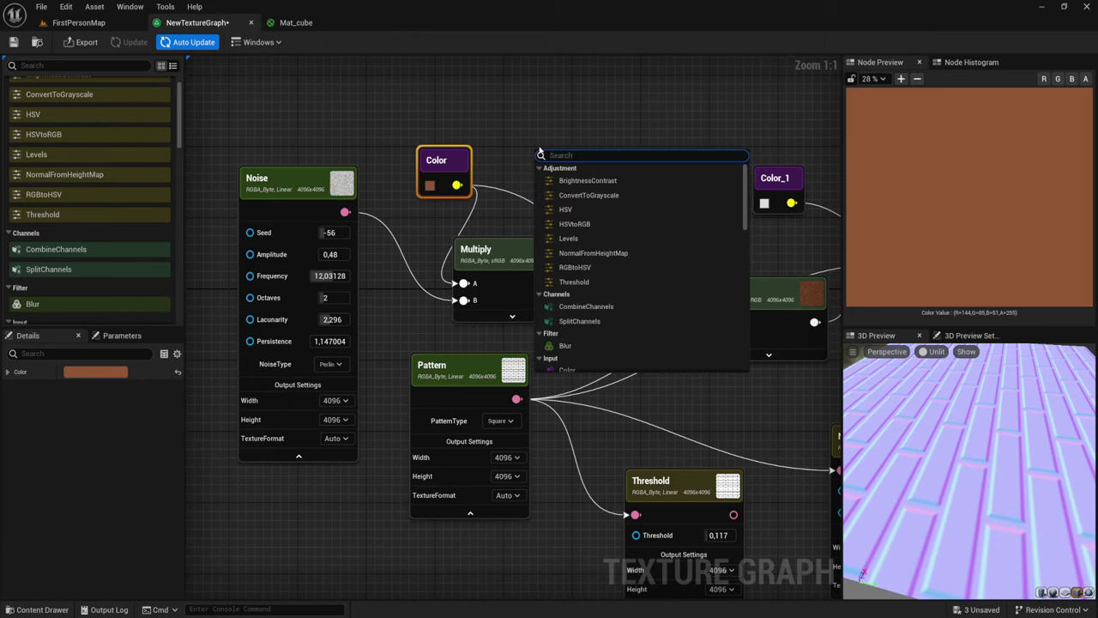
type("mater")
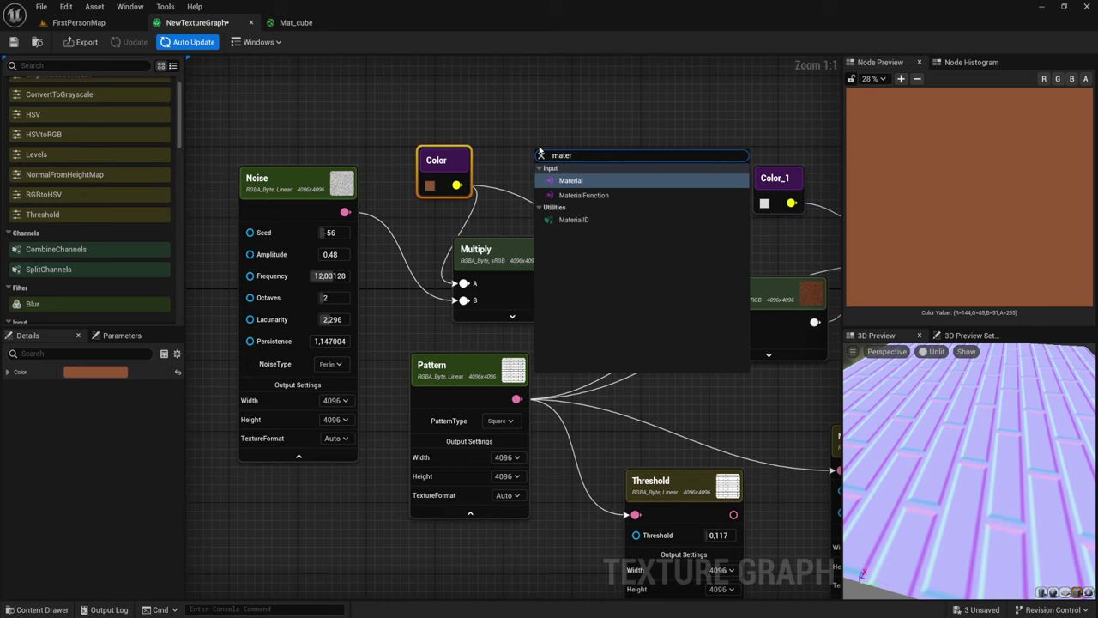
left_click(581, 180)
right_click_drag(582, 198, 549, 311)
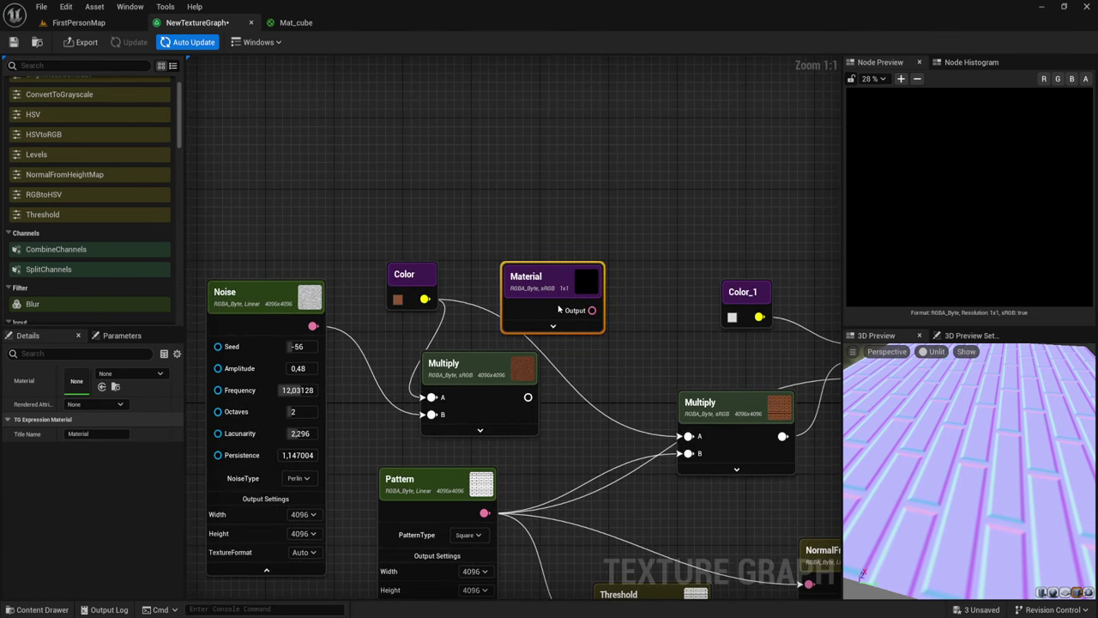
mouse_move(555, 311)
left_mouse_down()
mouse_move(532, 208)
mouse_move(508, 222)
left_mouse_up()
left_click(533, 377)
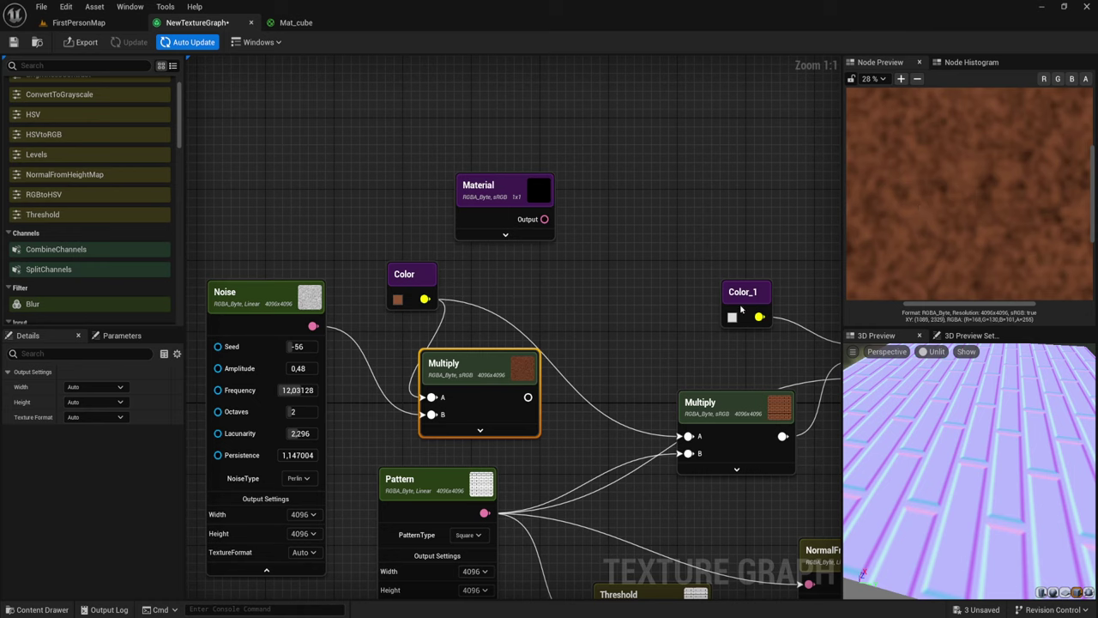
left_click_drag(543, 219, 642, 446)
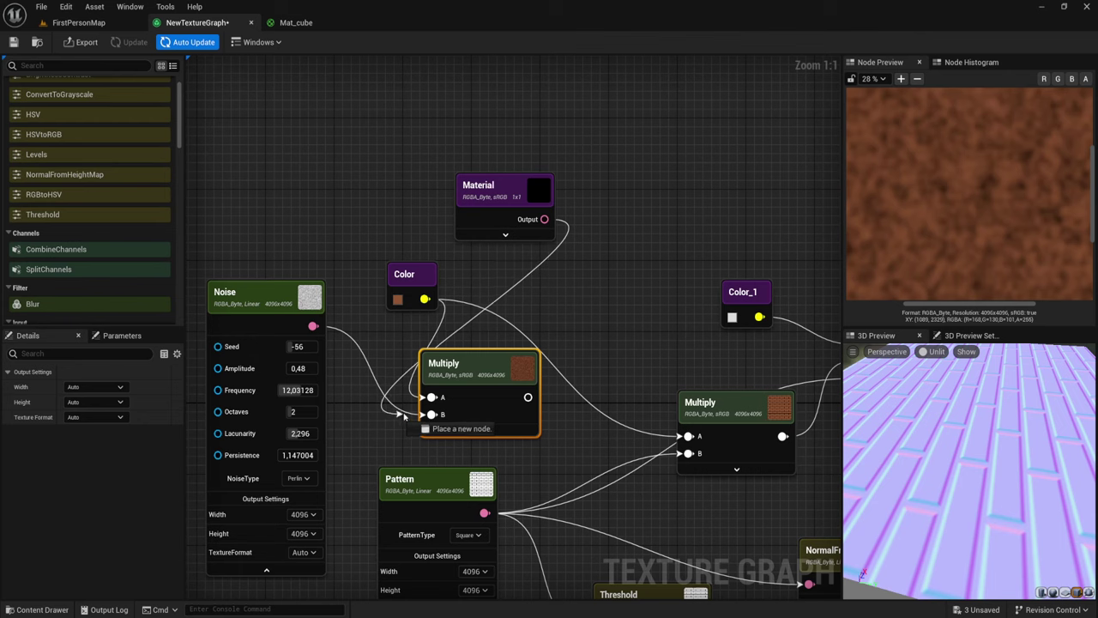
left_click_drag(641, 446, 472, 384)
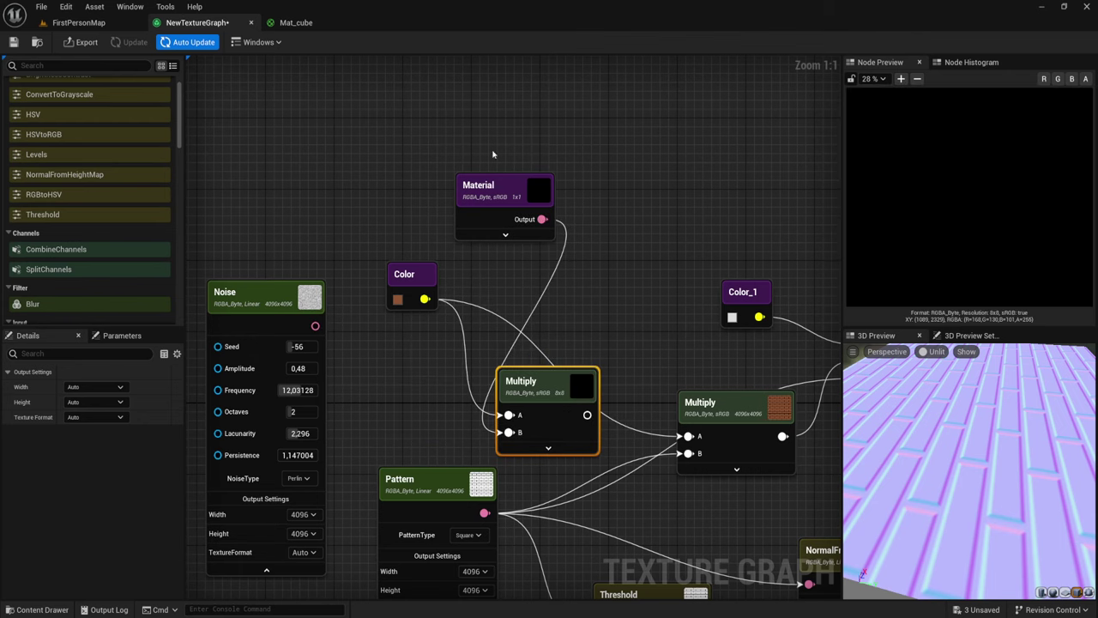
- Place the Material node left of Color and wire the small Multiply into main Multiply B
right_click_drag(269, 323, 459, 185)
left_click_drag(458, 184, 103, 196)
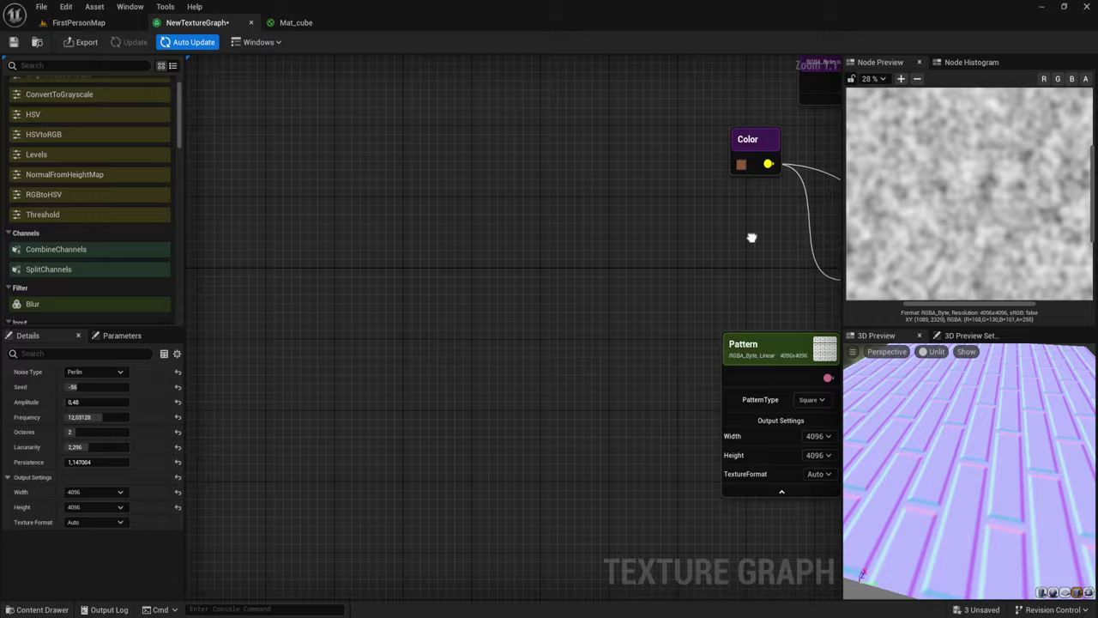
right_click_drag(772, 128, 505, 232)
mouse_move(575, 187)
left_mouse_down()
mouse_move(290, 333)
mouse_move(396, 386)
left_mouse_up()
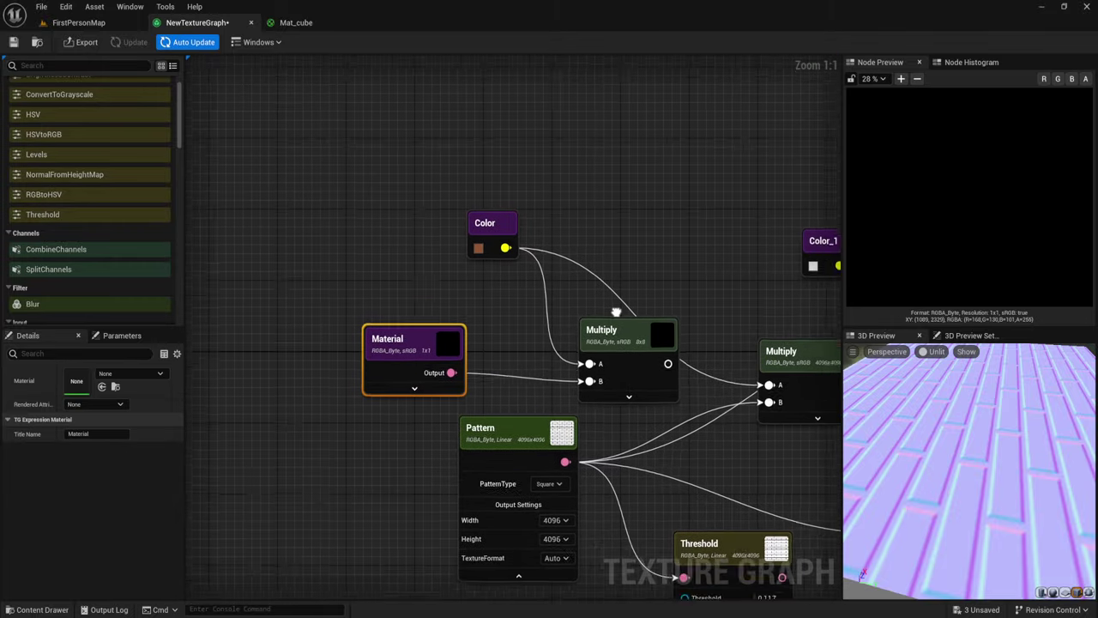
right_click_drag(634, 373, 522, 305)
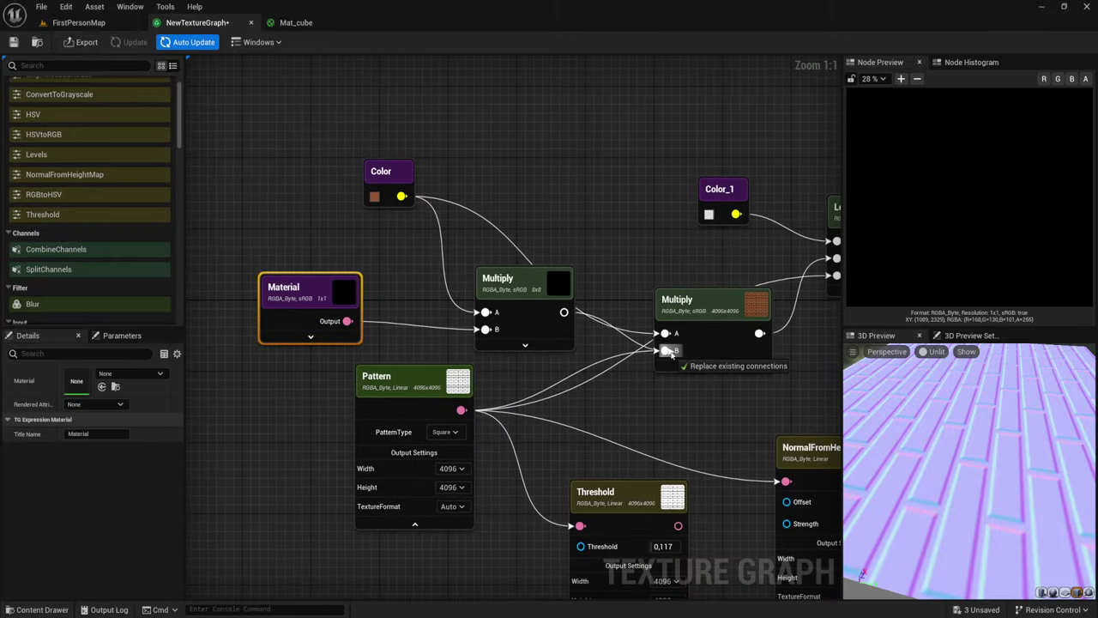
mouse_move(673, 375)
left_mouse_down()
mouse_move(666, 350)
mouse_move(697, 280)
mouse_move(571, 265)
left_mouse_up()
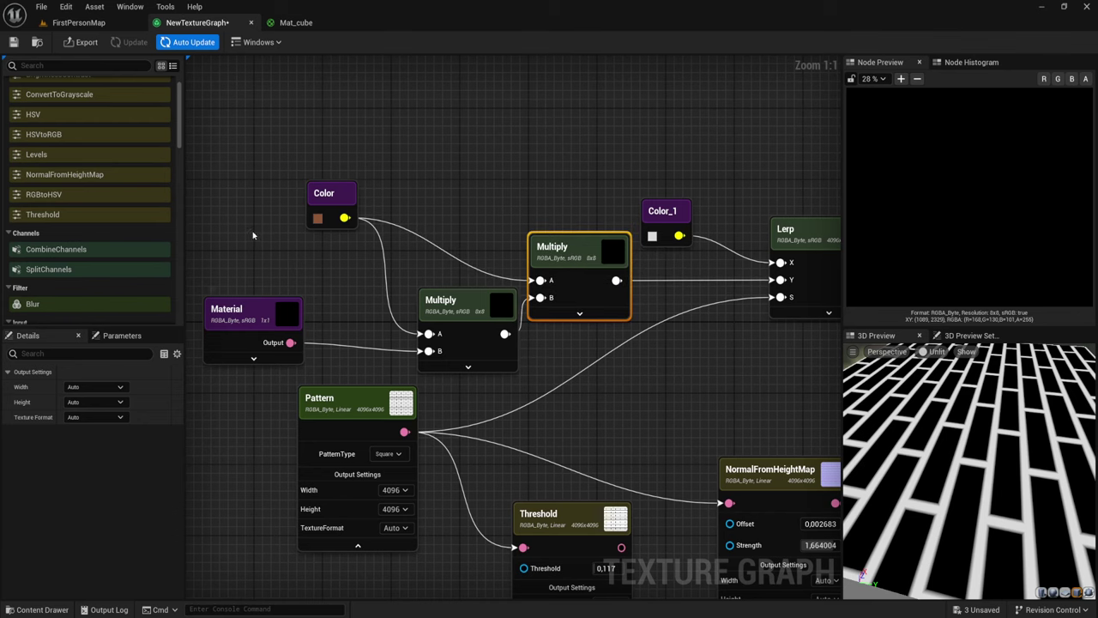
left_click(245, 311)
right_click_drag(255, 399, 426, 421)
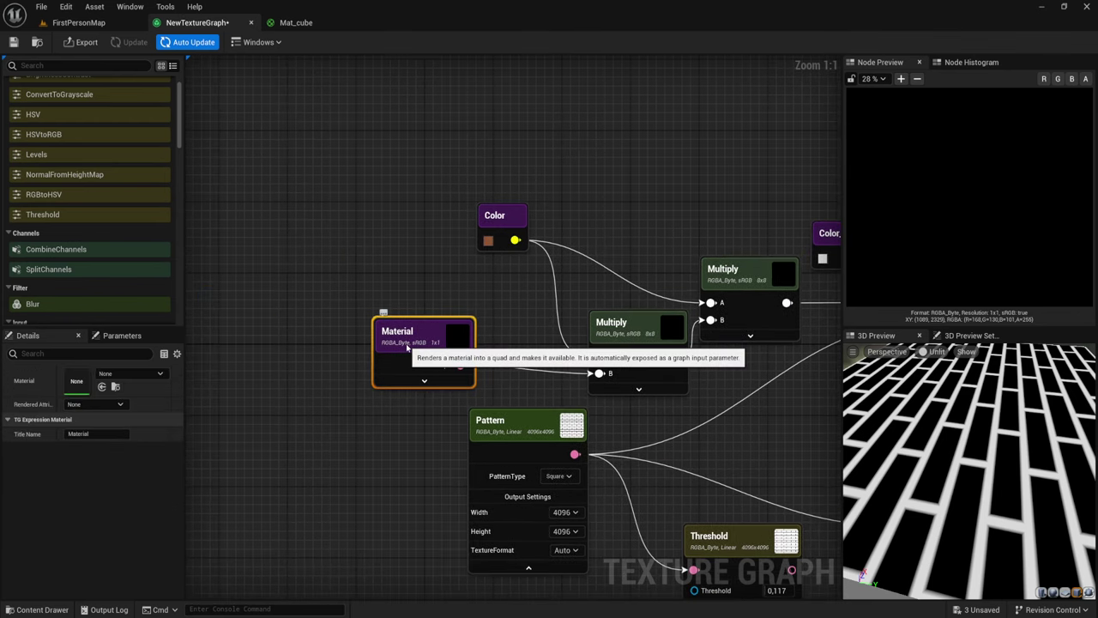
- Delete the Material node and add a Texture input node in its place
key("Delete")
right_click(369, 295)
type("te")
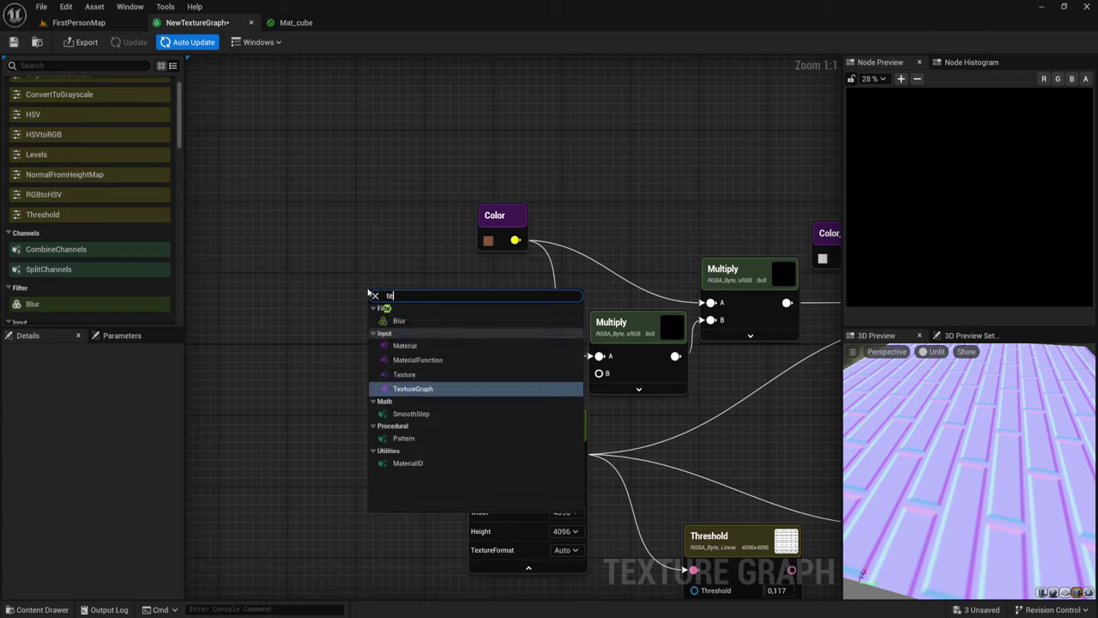
type("xt")
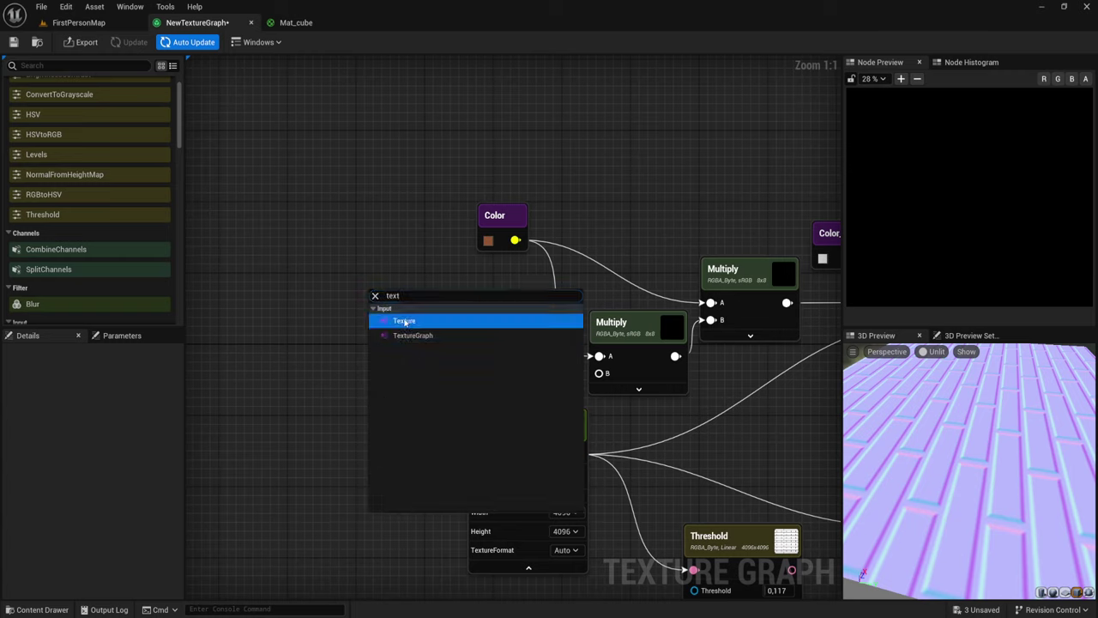
left_click(399, 321)
left_click(427, 340)
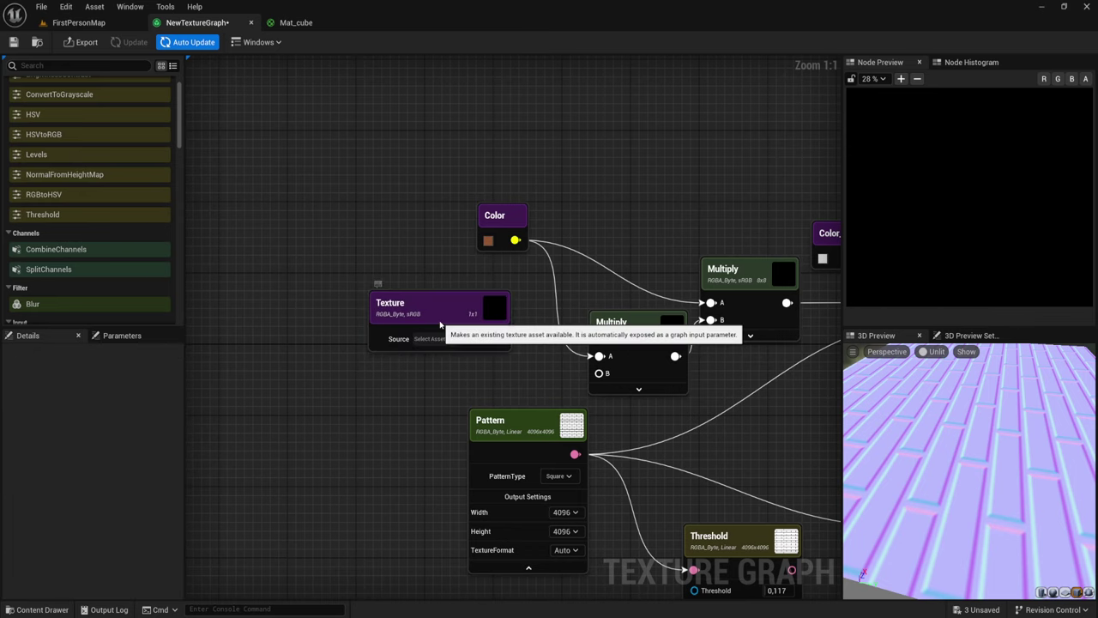
left_click(378, 319)
- Set the Texture node's source to T_GridChecker_A and connect it to Multiply's B input
left_click(128, 373)
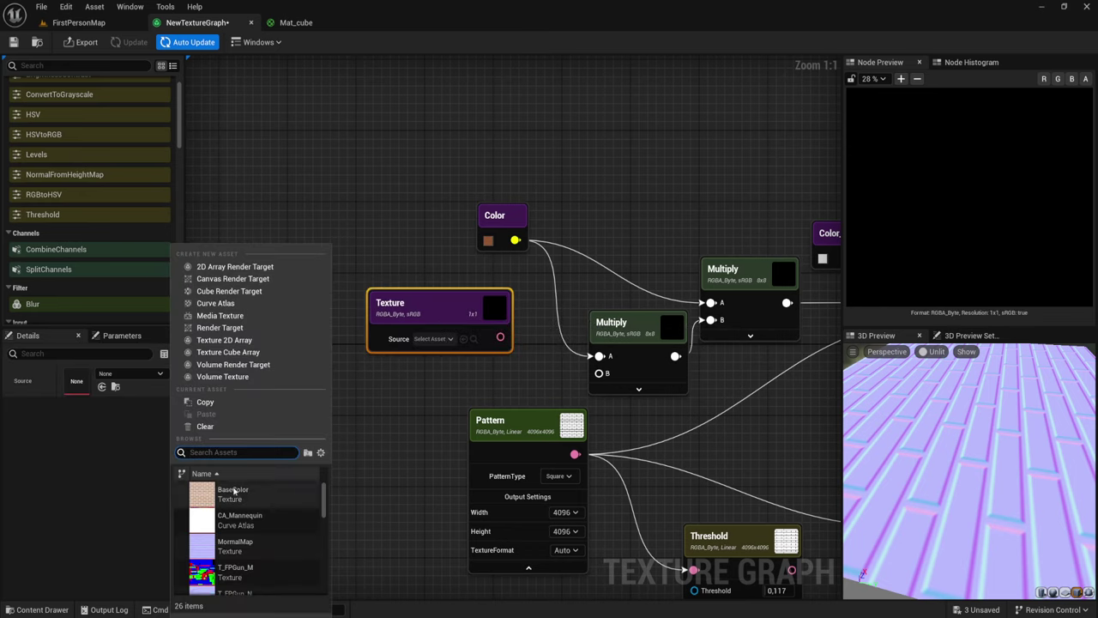
scroll(231, 520, "down", 5)
scroll(236, 524, "down", 1)
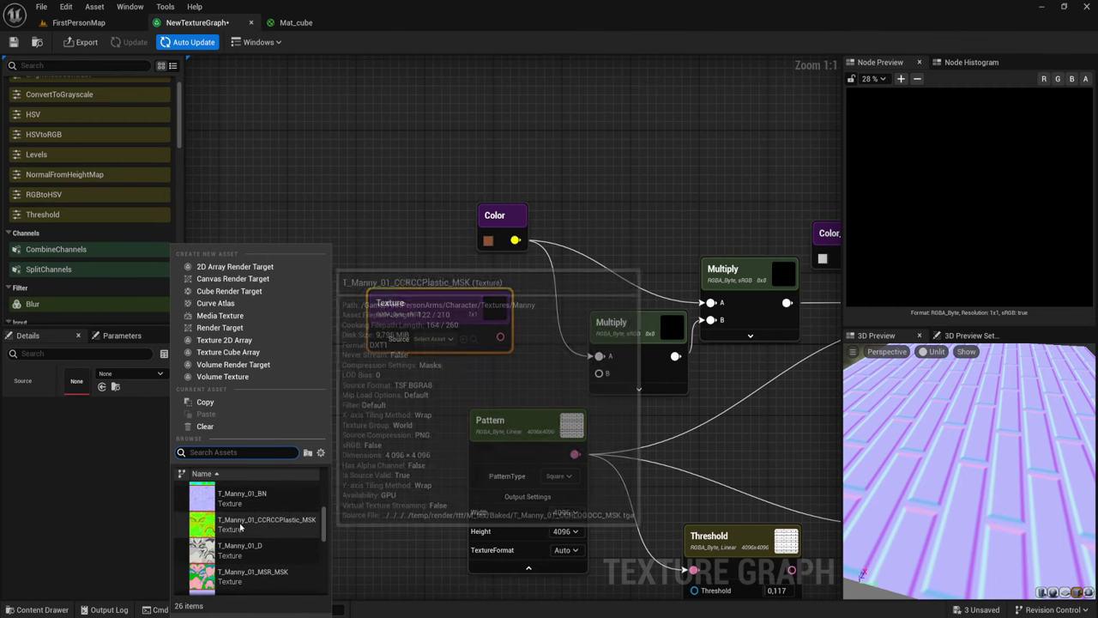
left_click(241, 519)
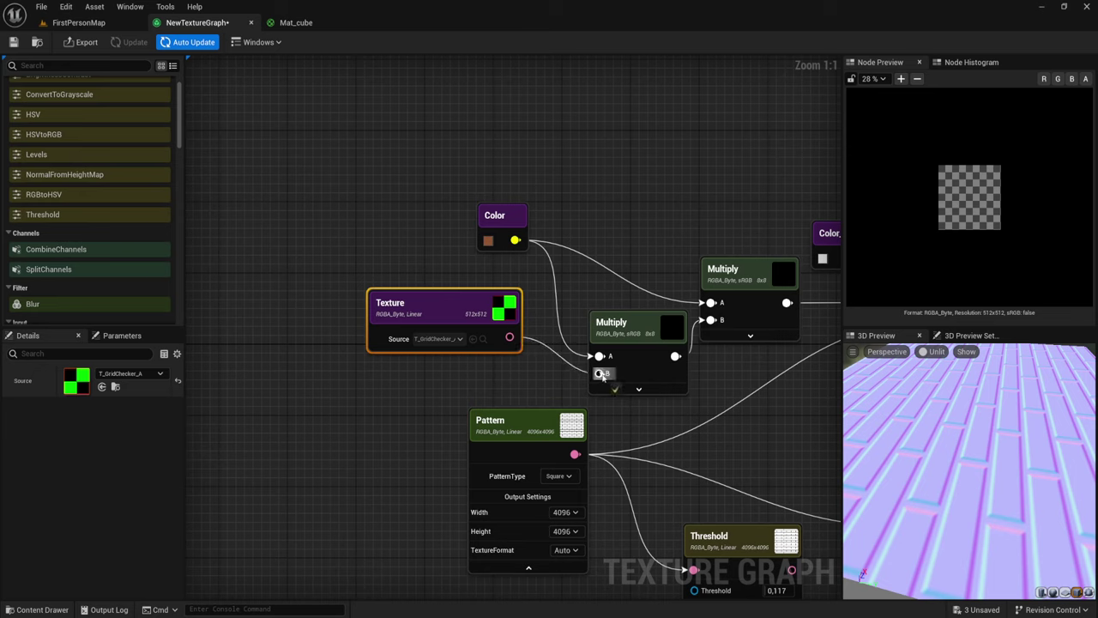
left_click_drag(604, 375, 600, 374)
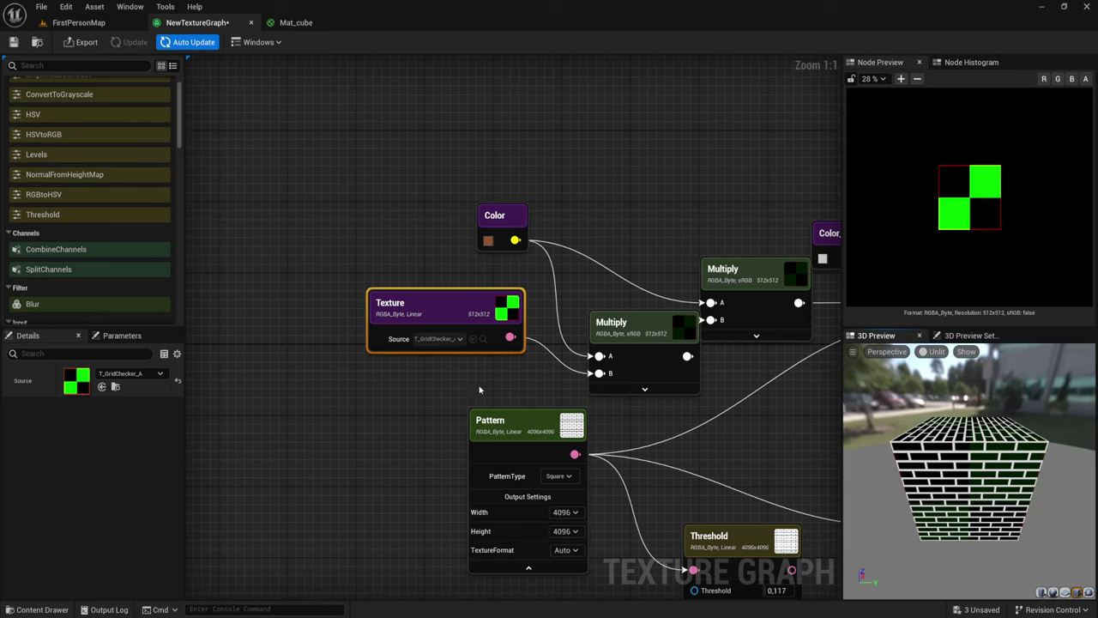
- Switch the Texture source to the blue rubber texture and view the preview from above
left_click(447, 339)
scroll(504, 463, "down", 3)
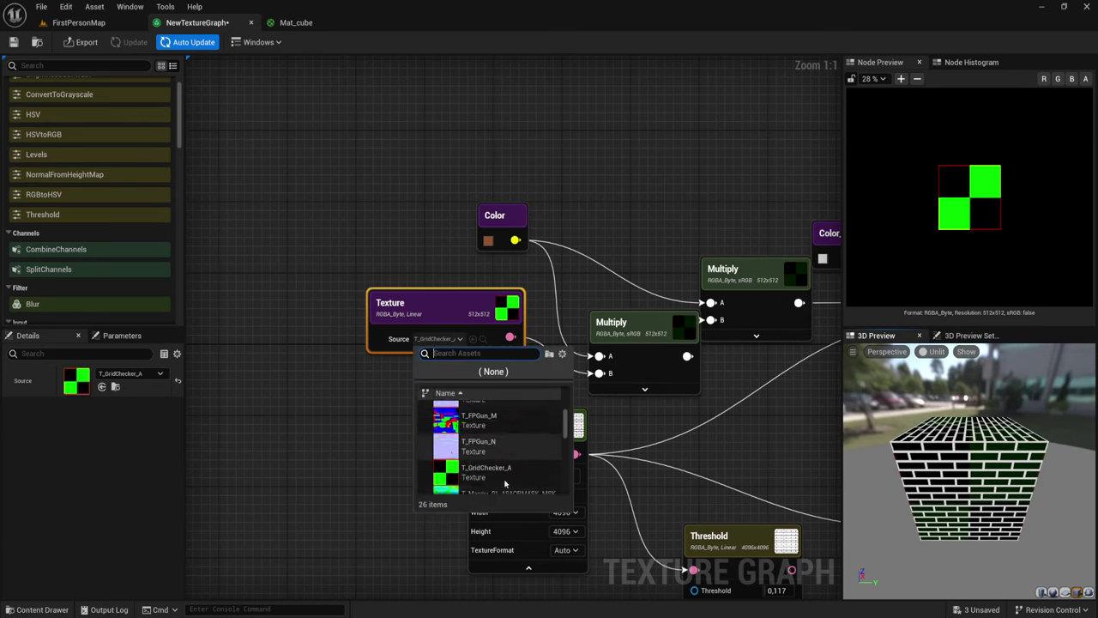
scroll(504, 480, "down", 3)
scroll(504, 483, "down", 2)
scroll(504, 483, "down", 2)
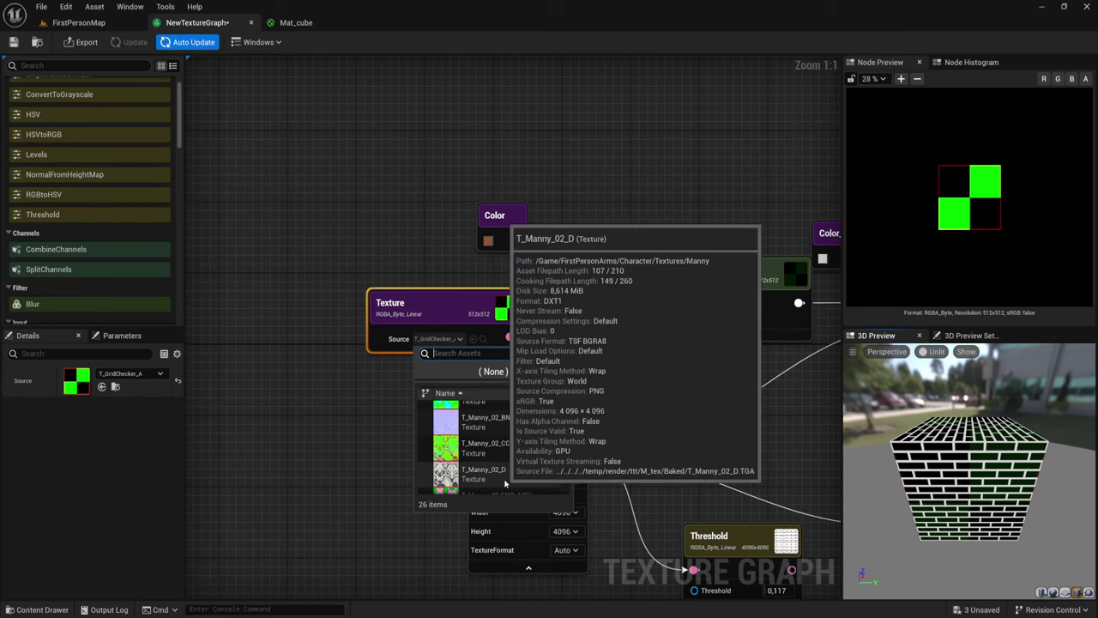
scroll(506, 484, "down", 2)
scroll(506, 484, "down", 1)
left_click(506, 484)
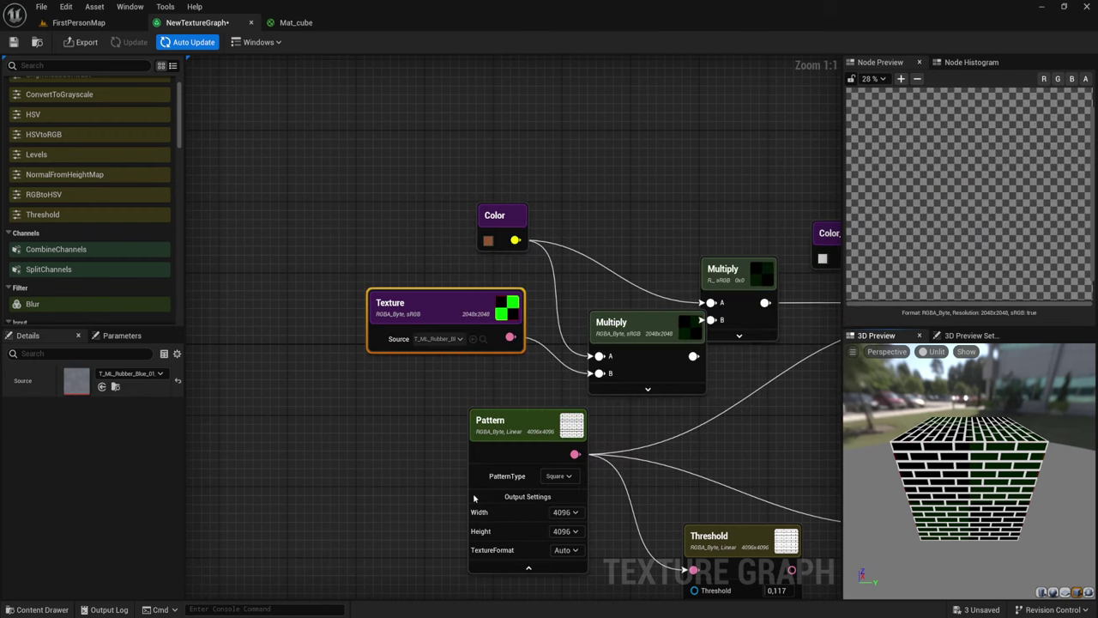
left_click_drag(961, 411, 961, 454)
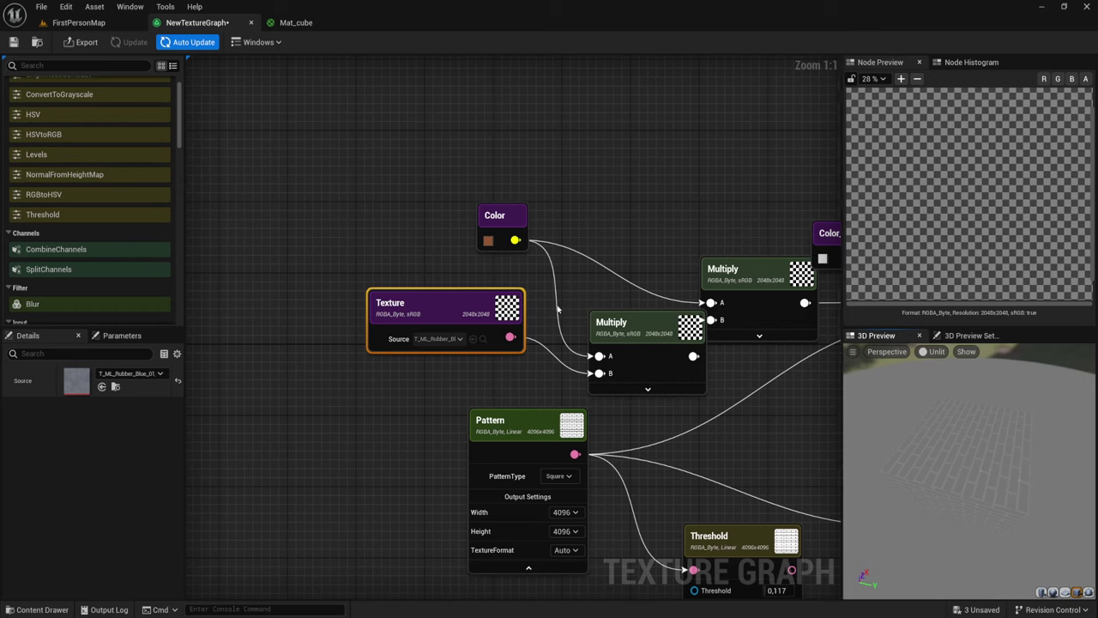
- Change the Texture source to T_UE_Logo_M and nudge the small Multiply node left
left_click(438, 338)
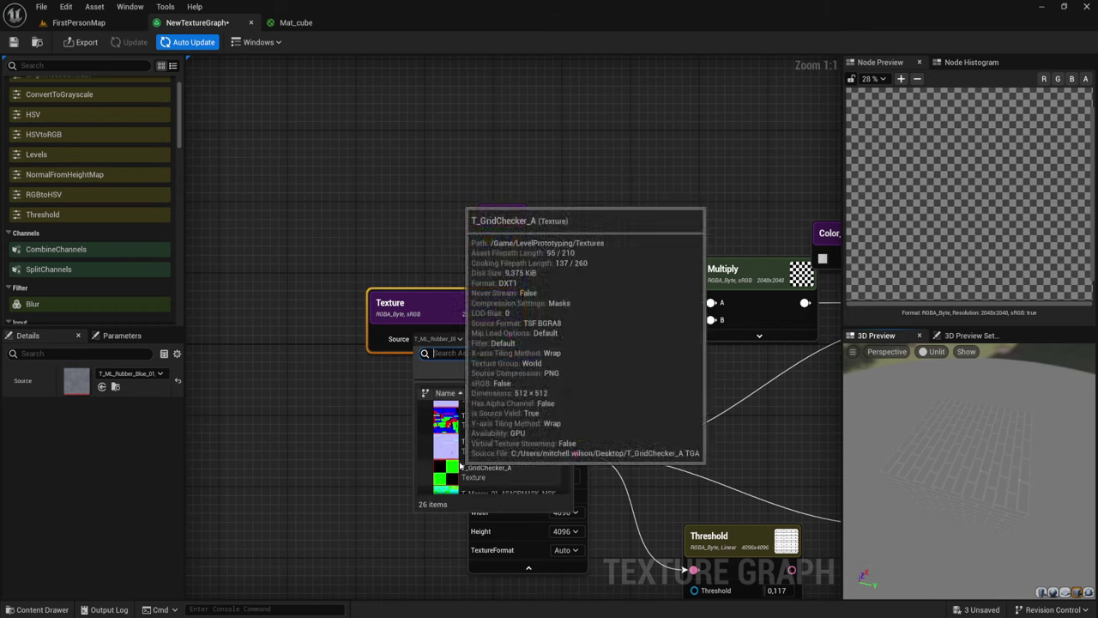
scroll(454, 470, "down", 2)
scroll(453, 472, "down", 2)
scroll(451, 474, "down", 1)
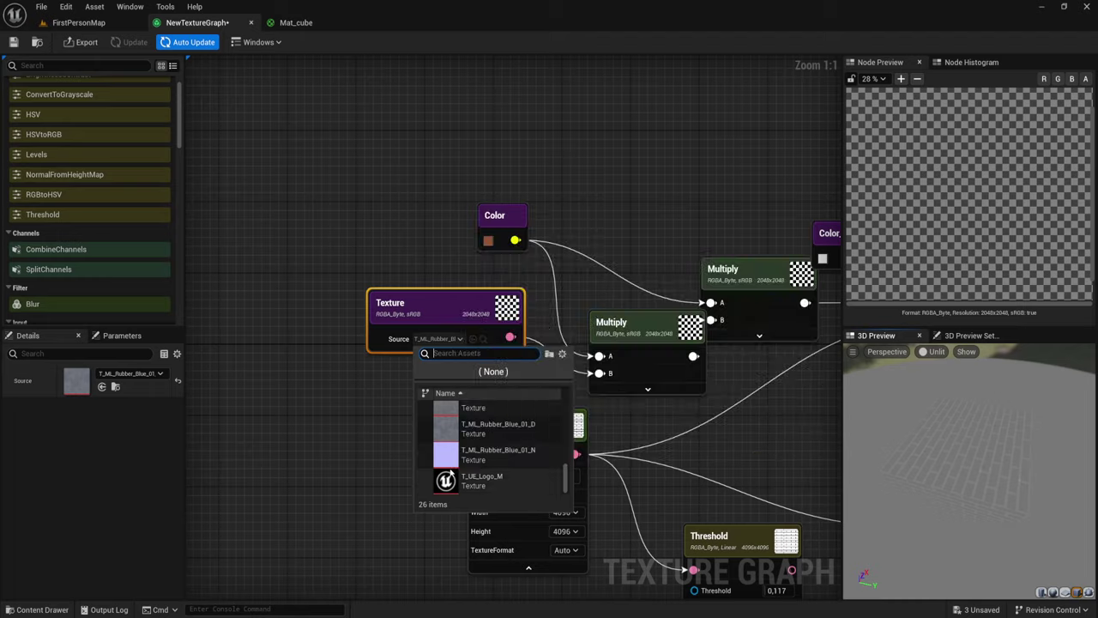
left_click(448, 479)
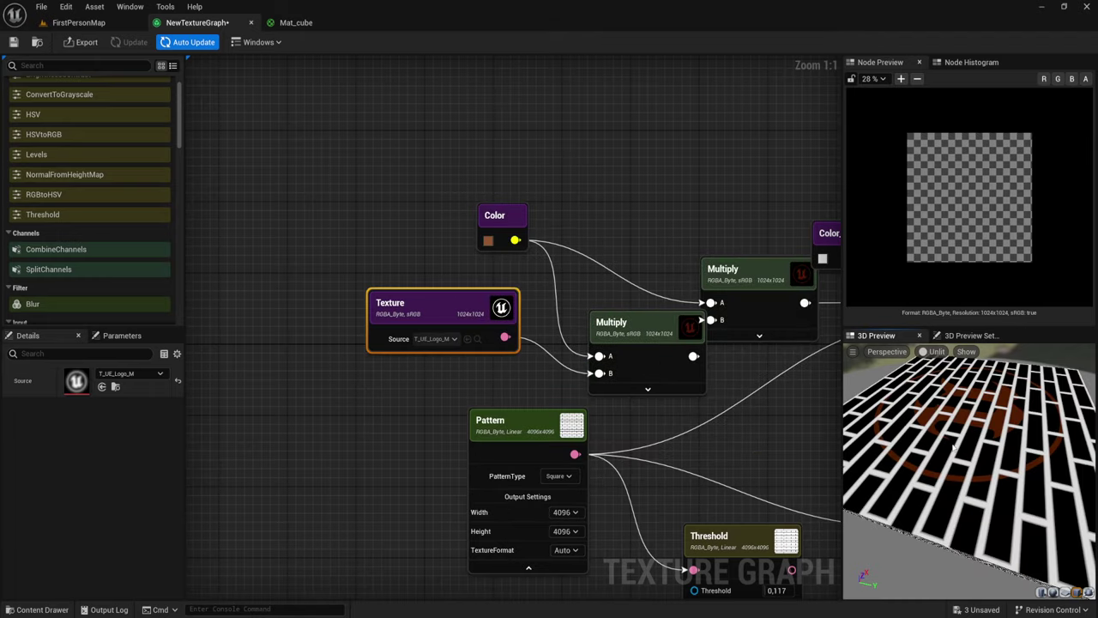
left_click_drag(940, 464, 940, 464)
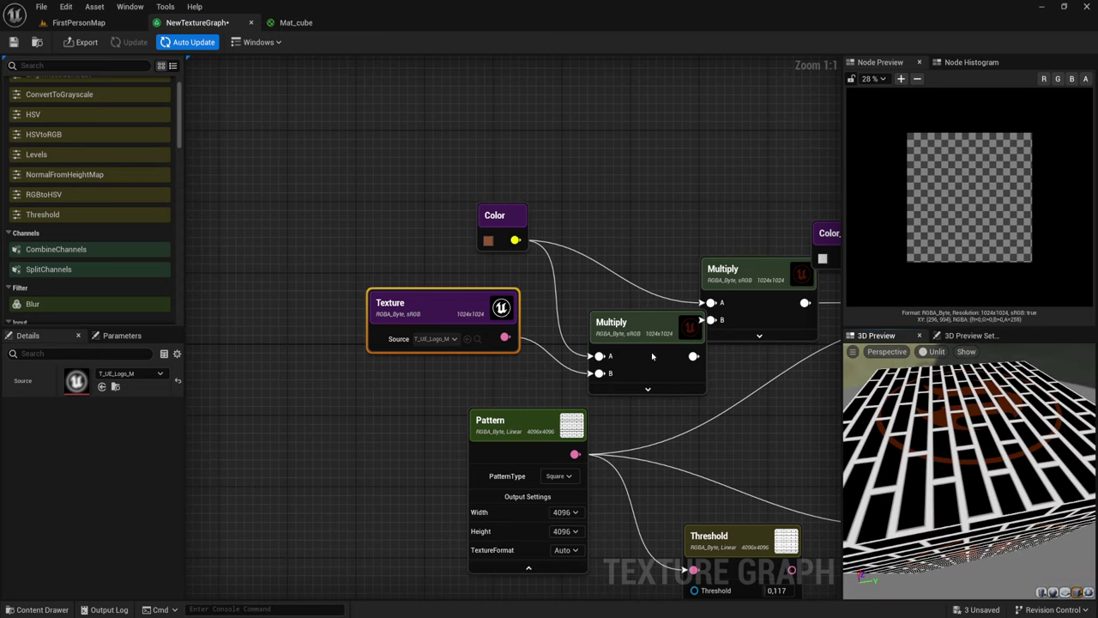
left_click_drag(652, 356, 627, 347)
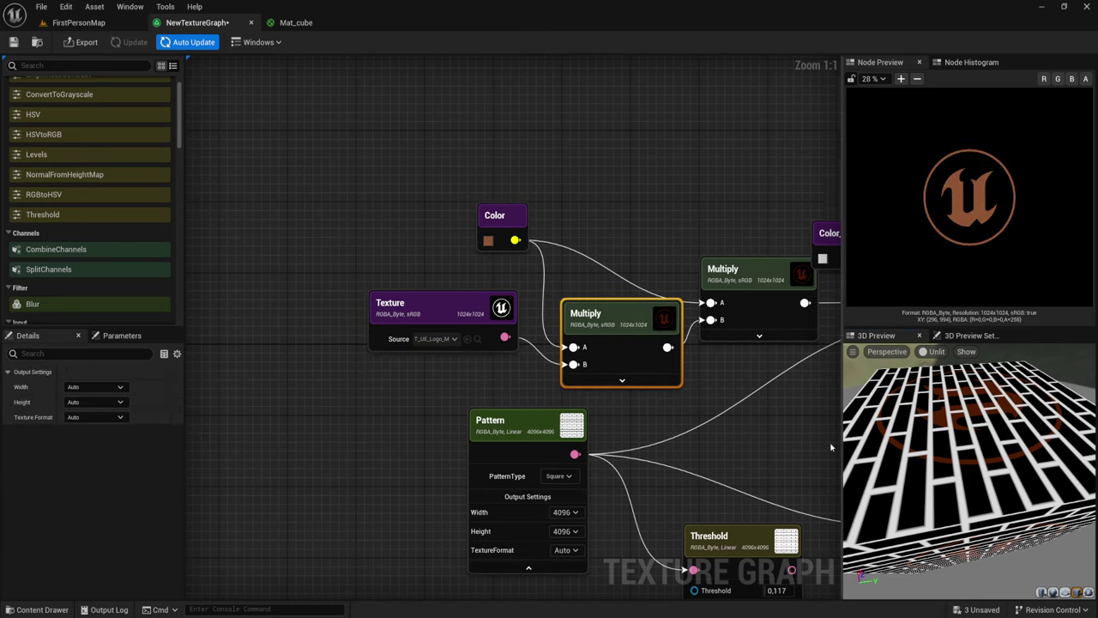
- Delete the Texture node, the brick Color node, and both Multiply nodes
left_click_drag(441, 350, 440, 349)
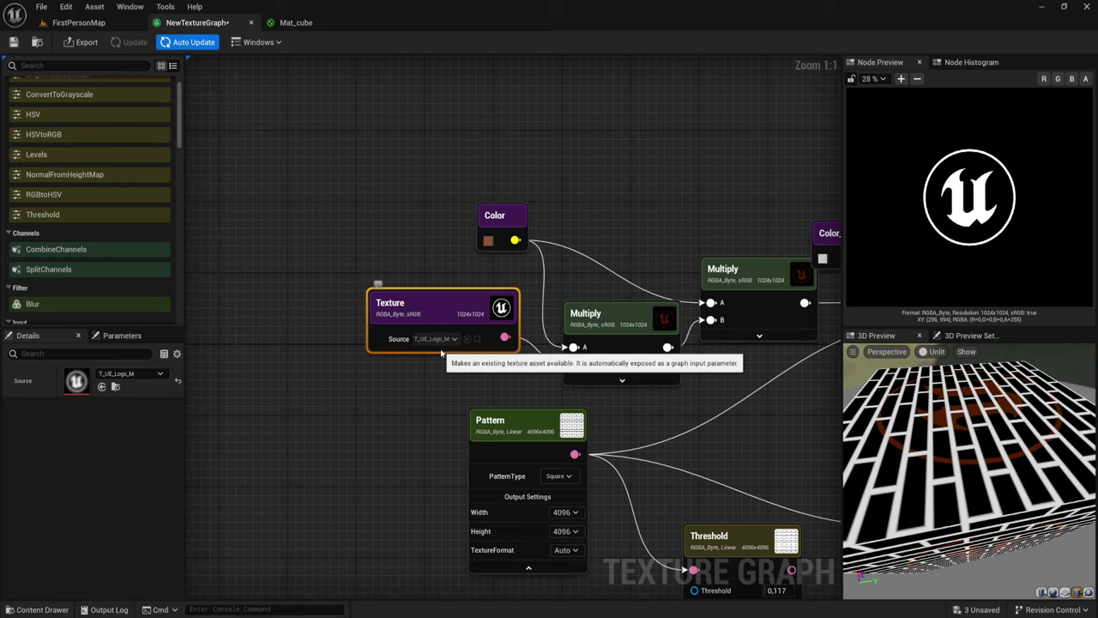
key("Delete")
left_click(635, 314)
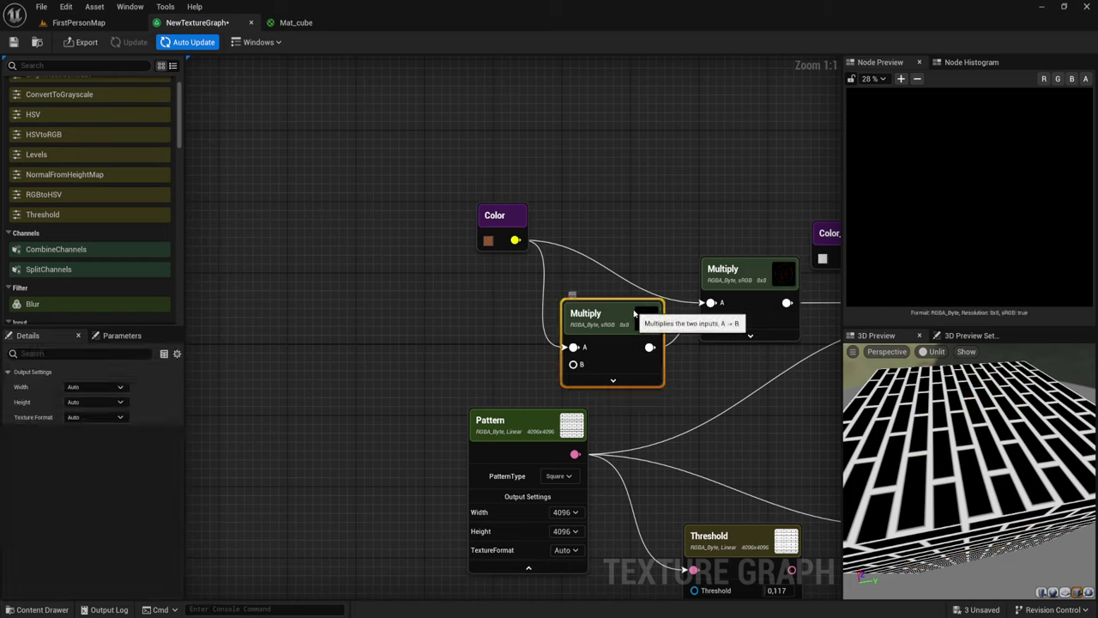
key("Delete")
left_click(508, 221)
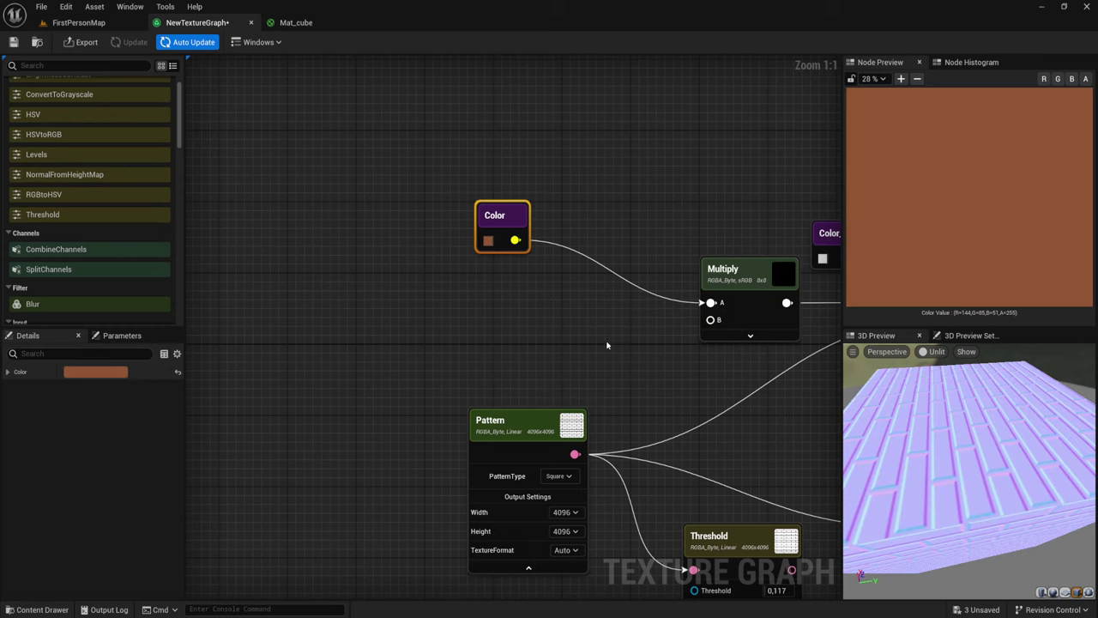
right_click_drag(606, 346, 563, 346)
key("Delete")
left_click(700, 329)
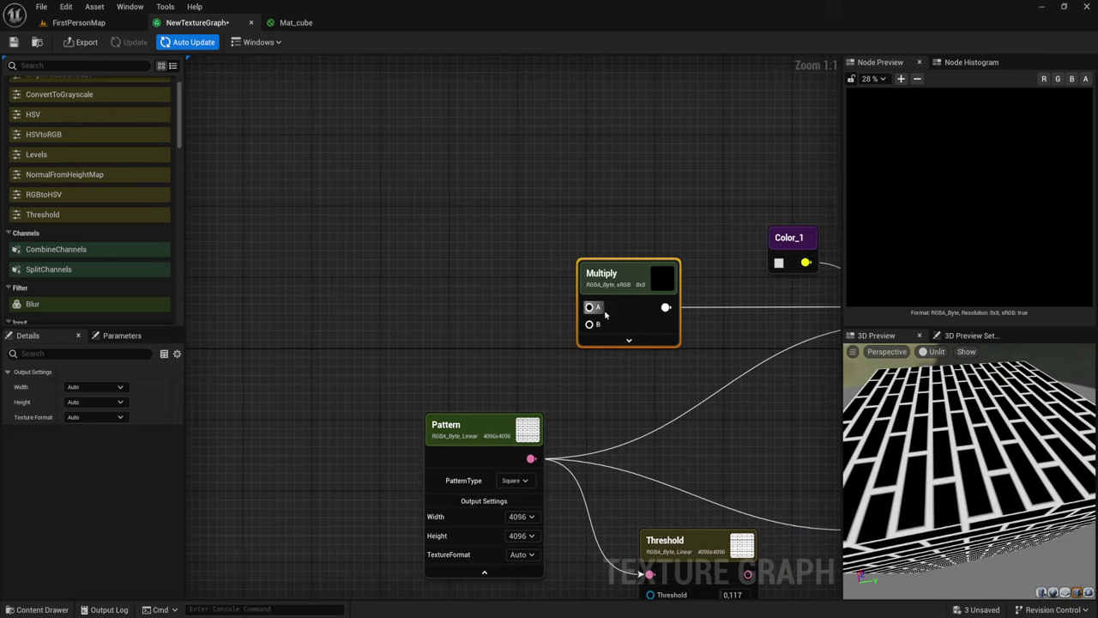
right_click_drag(700, 328, 556, 337)
key("Delete")
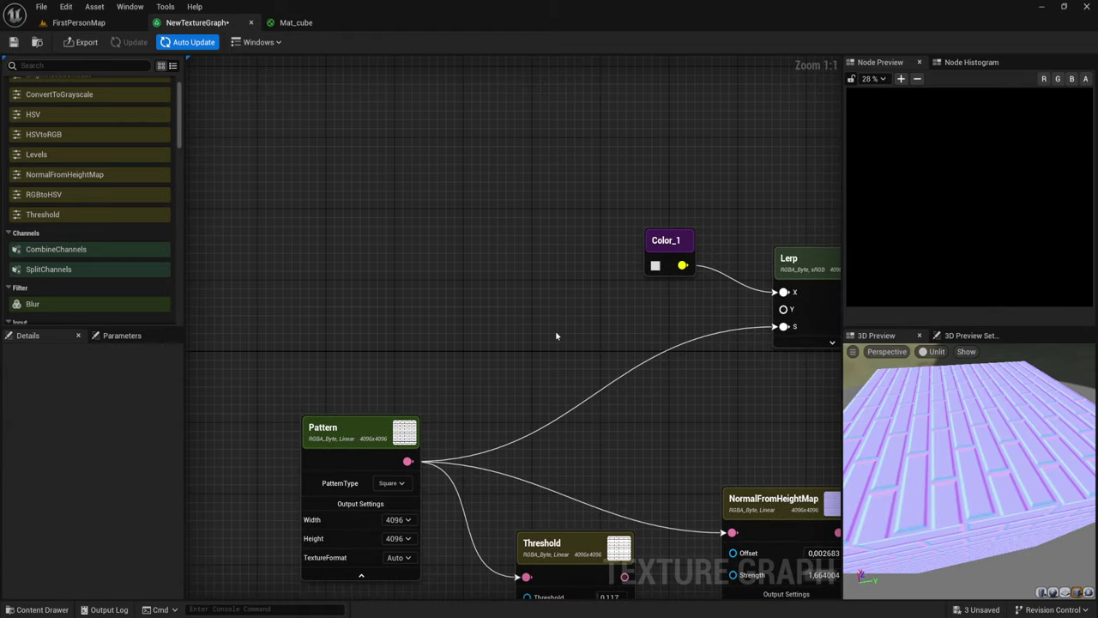
- Add a new Texture input node and bring up its source texture list
right_click(519, 304)
type("text")
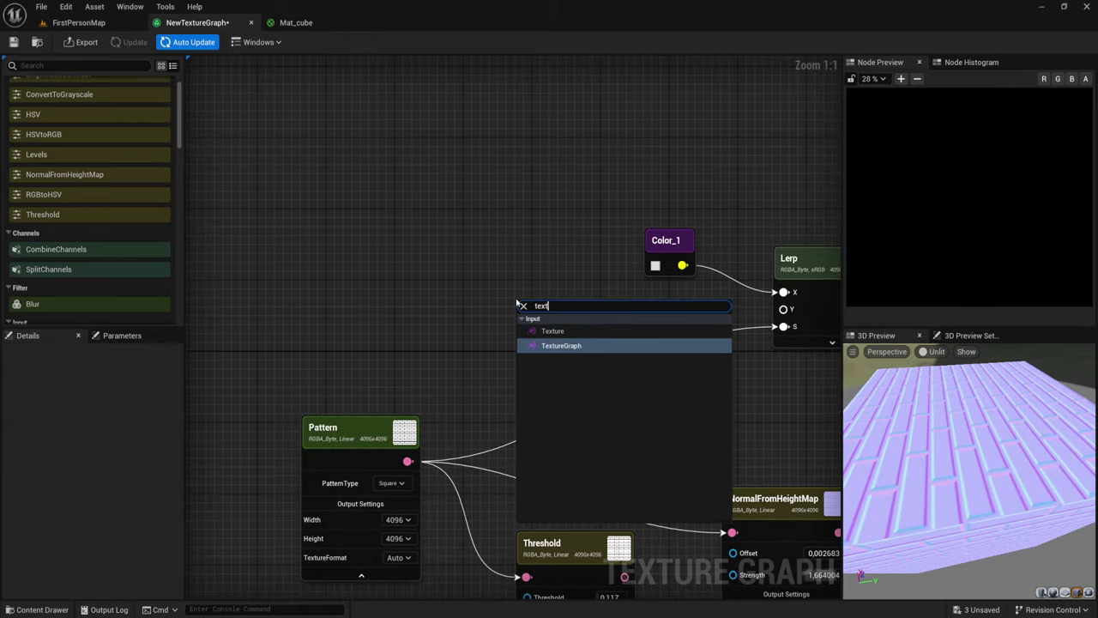
left_click(549, 331)
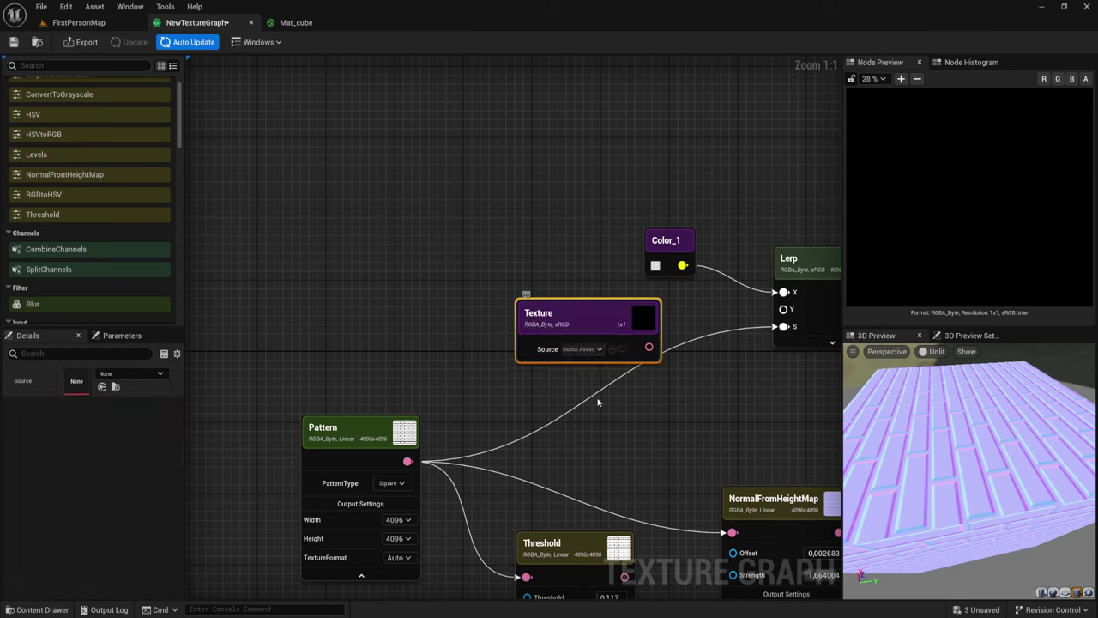
left_click(593, 345)
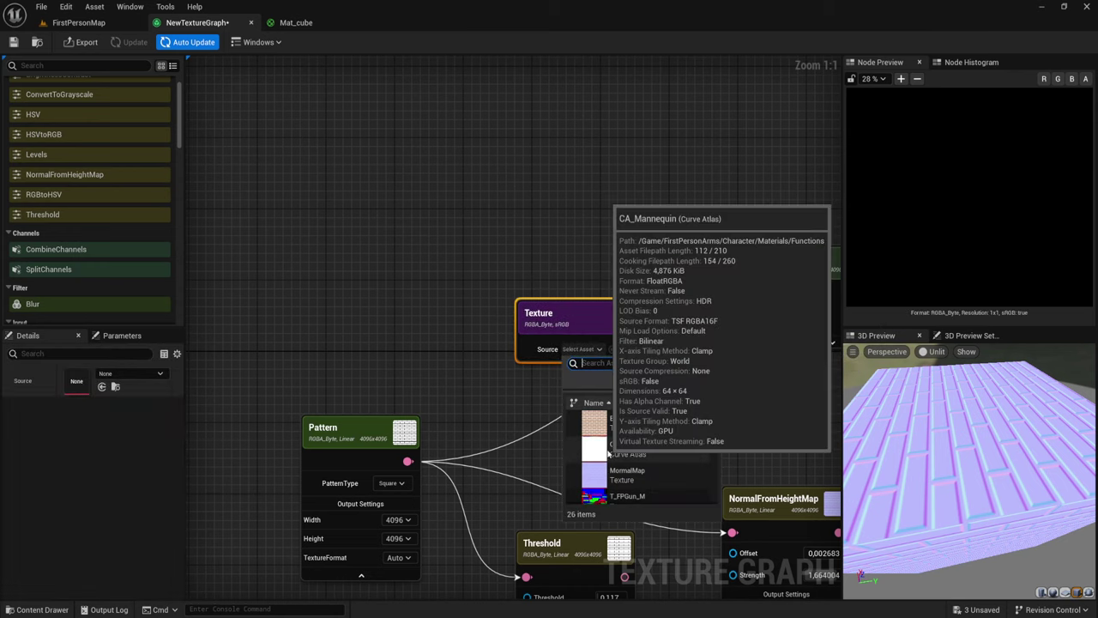
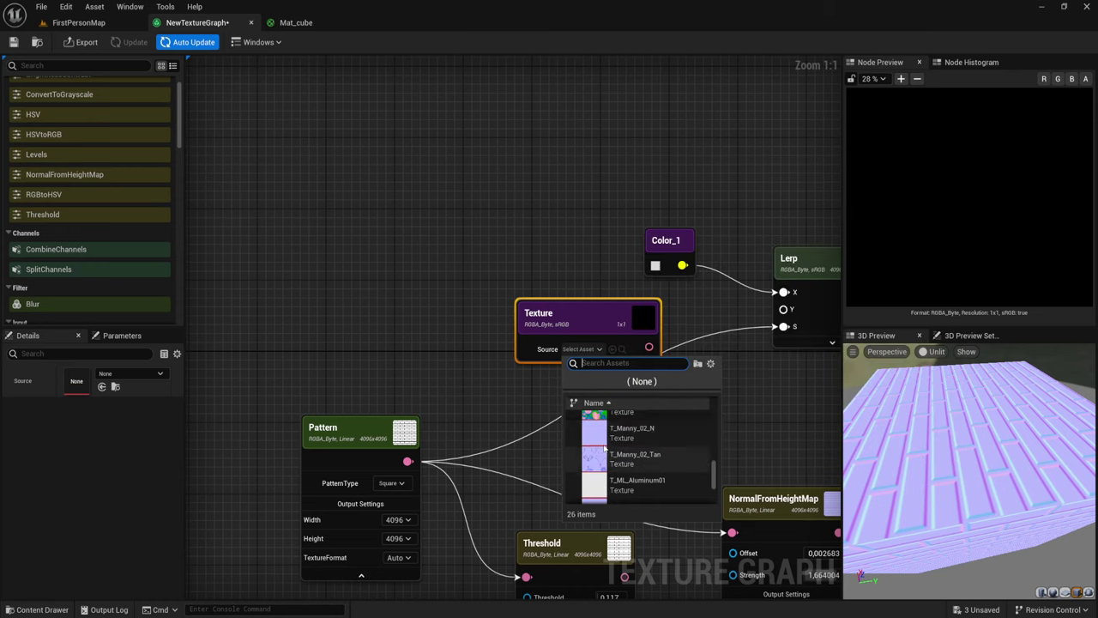
- Set the Texture node source to T_ML_Aluminum01, wire it into the Lerp's Y input, and reposition the node
left_click(591, 477)
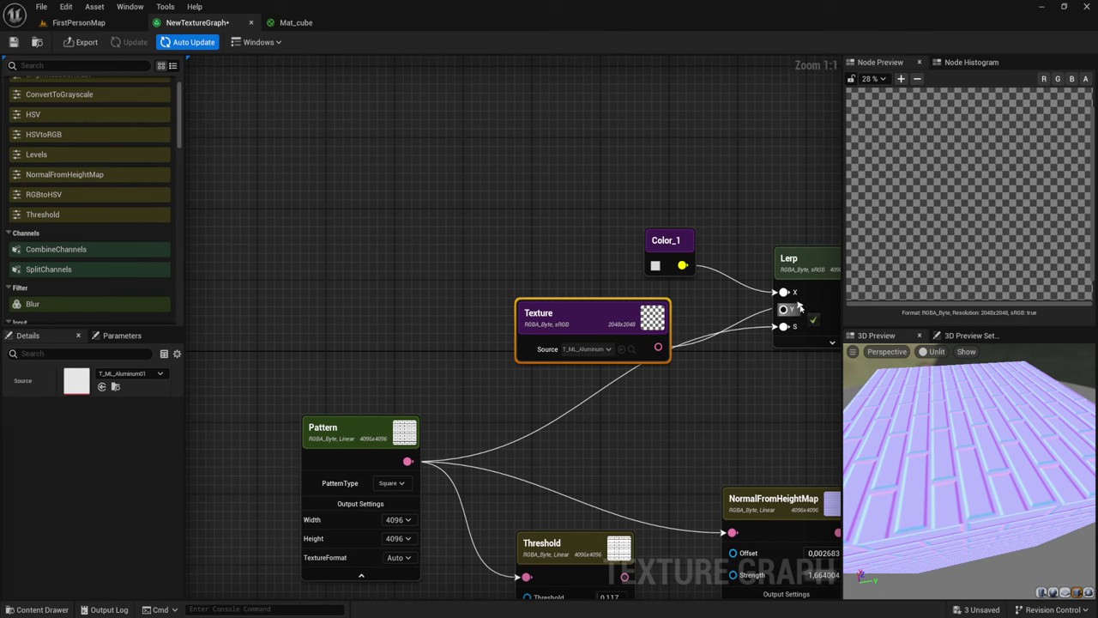
left_click_drag(799, 306, 783, 309)
left_click_drag(532, 320, 472, 291)
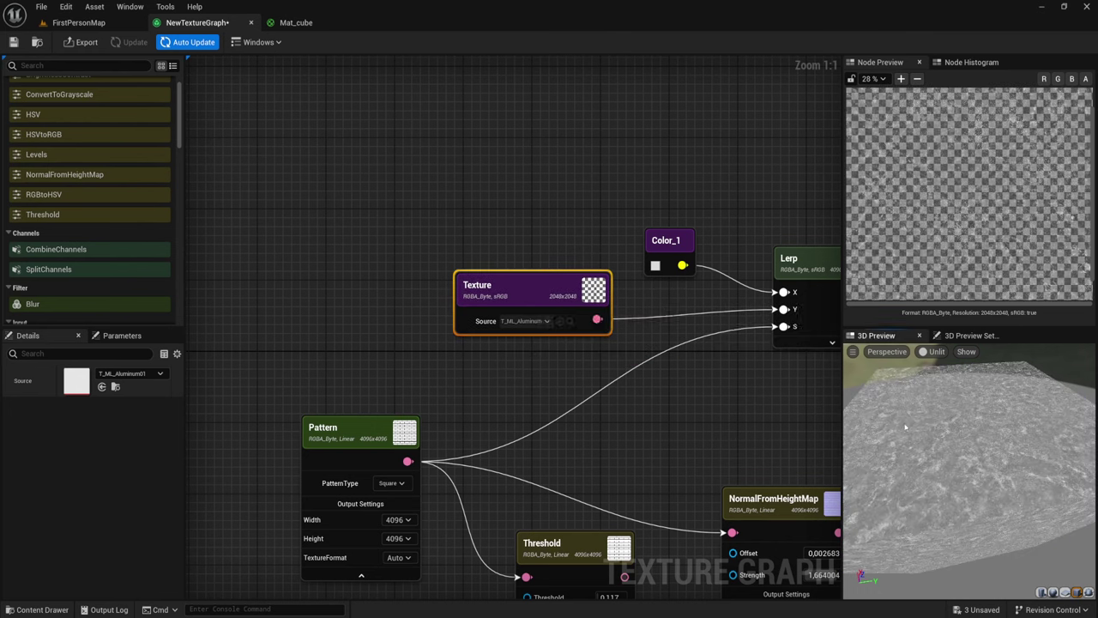
left_click_drag(905, 427, 909, 429)
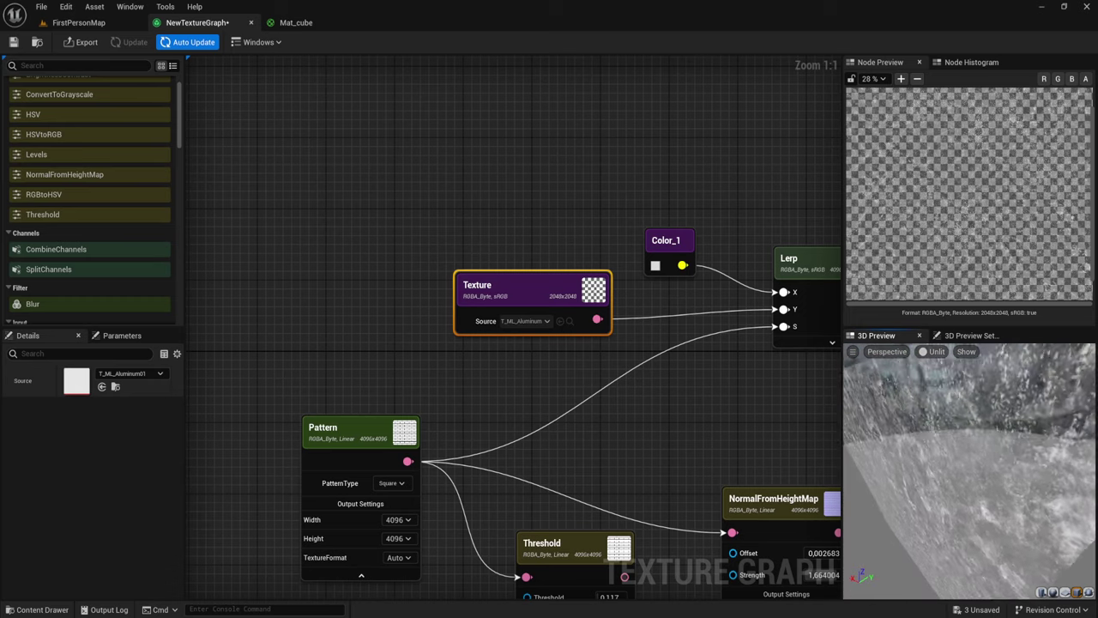
scroll(908, 466, "down", 5)
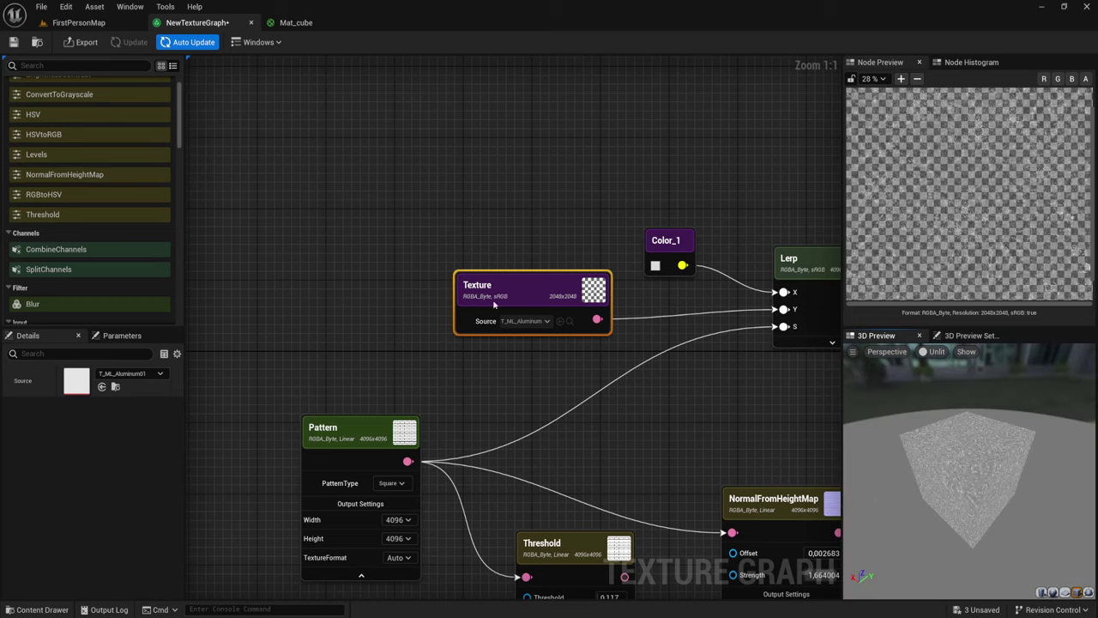
- Try CA_Mannequin as the Texture node's source, then deselect the node
left_click(547, 321)
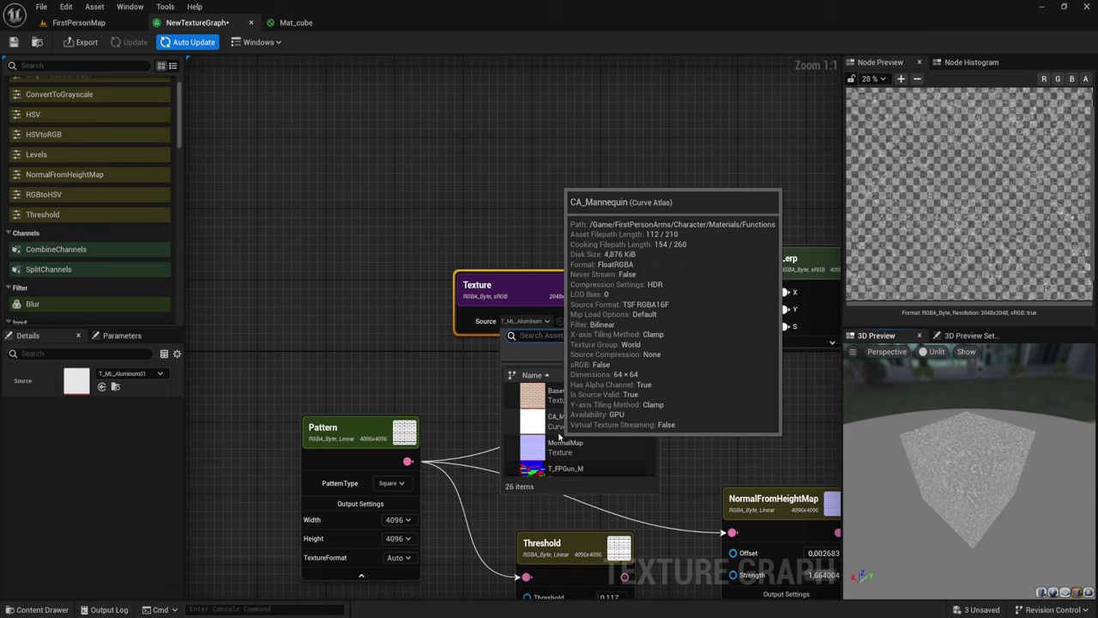
left_click(539, 426)
left_click(595, 360)
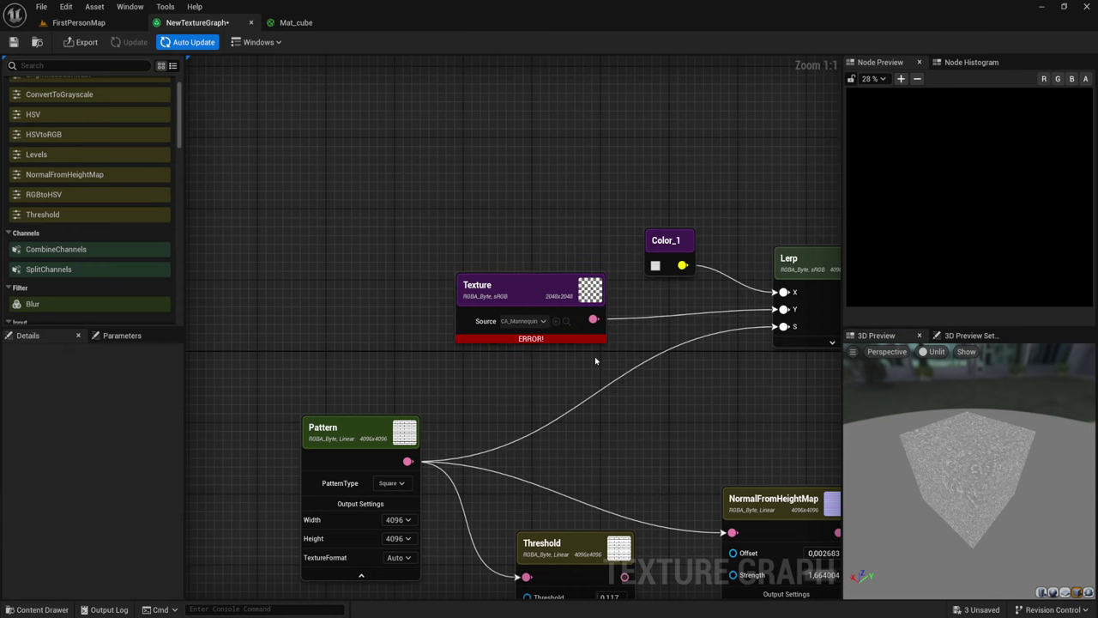
- Change the Texture node's source to T_ML_FineRubber and view the preview from a lower side angle
left_click(550, 320)
scroll(552, 429, "down", 3)
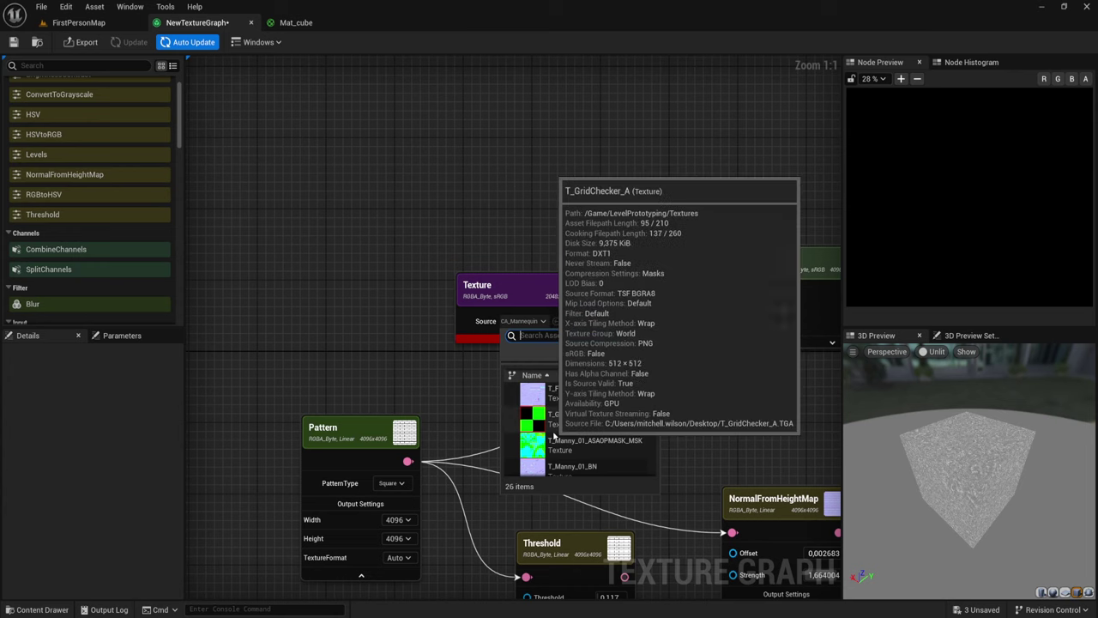
scroll(552, 441, "down", 5)
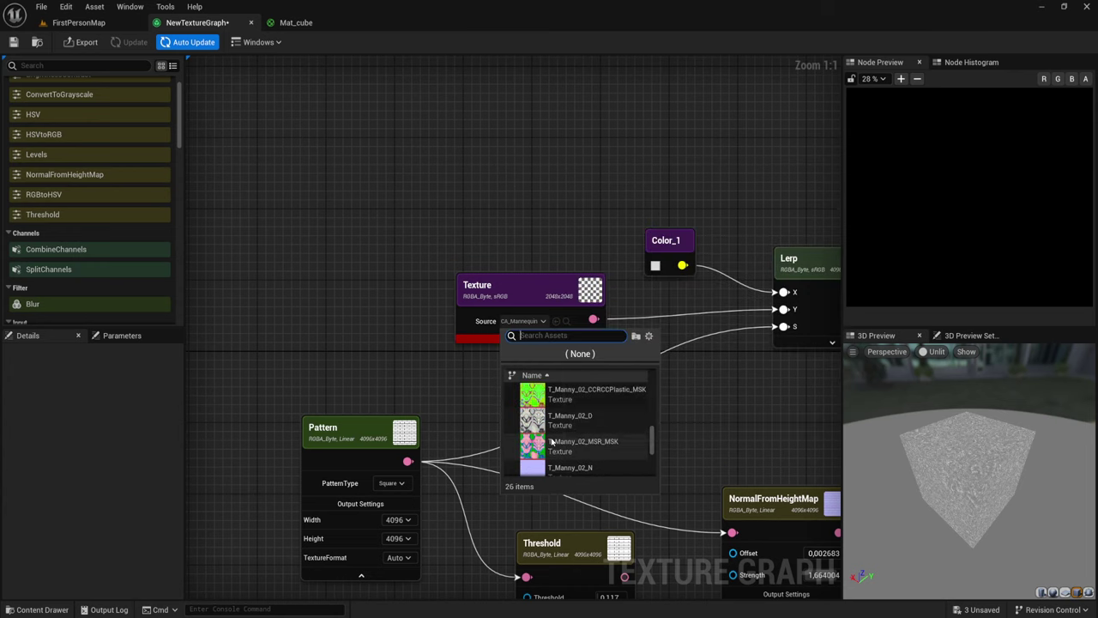
scroll(552, 441, "down", 1)
scroll(550, 440, "down", 2)
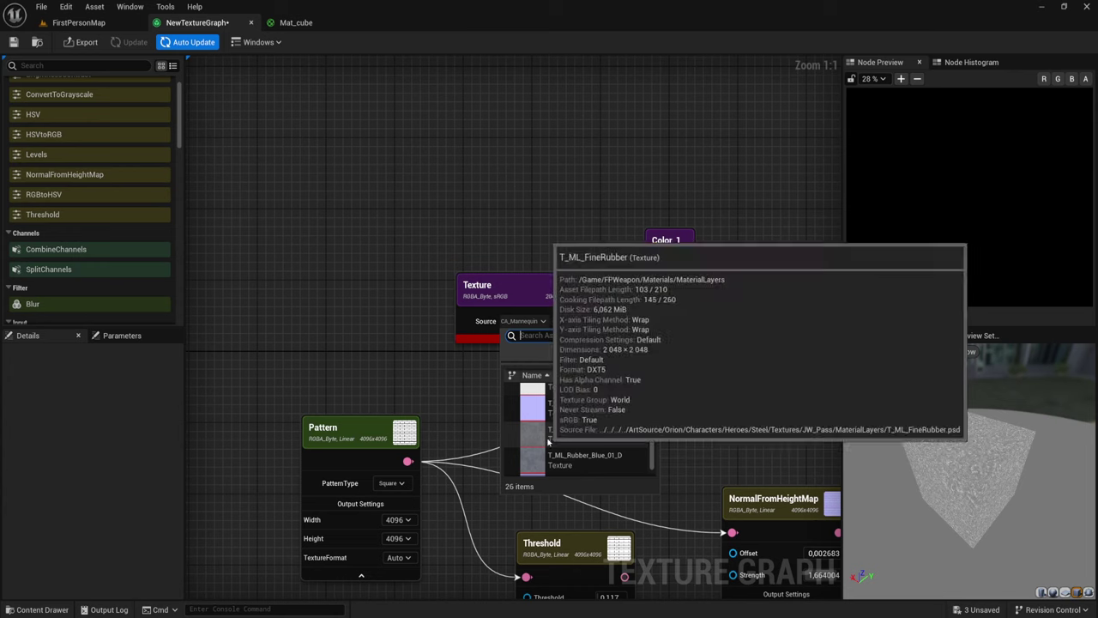
left_click(542, 438)
scroll(980, 452, "up", 3)
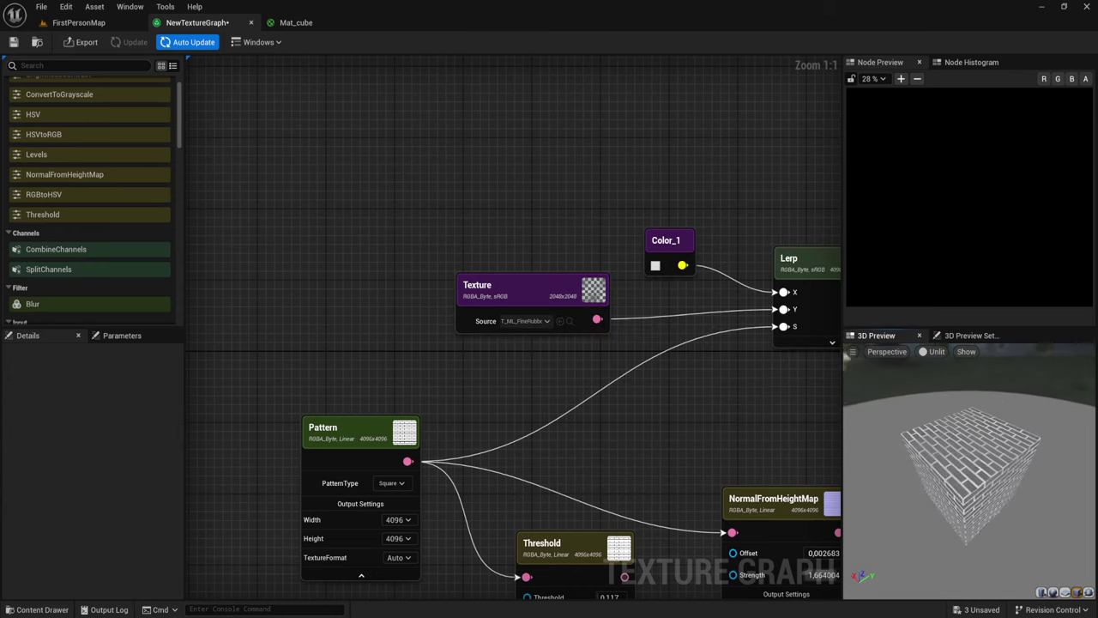
scroll(983, 454, "up", 3)
scroll(985, 455, "up", 2)
scroll(987, 457, "up", 2)
left_click_drag(987, 456, 935, 463)
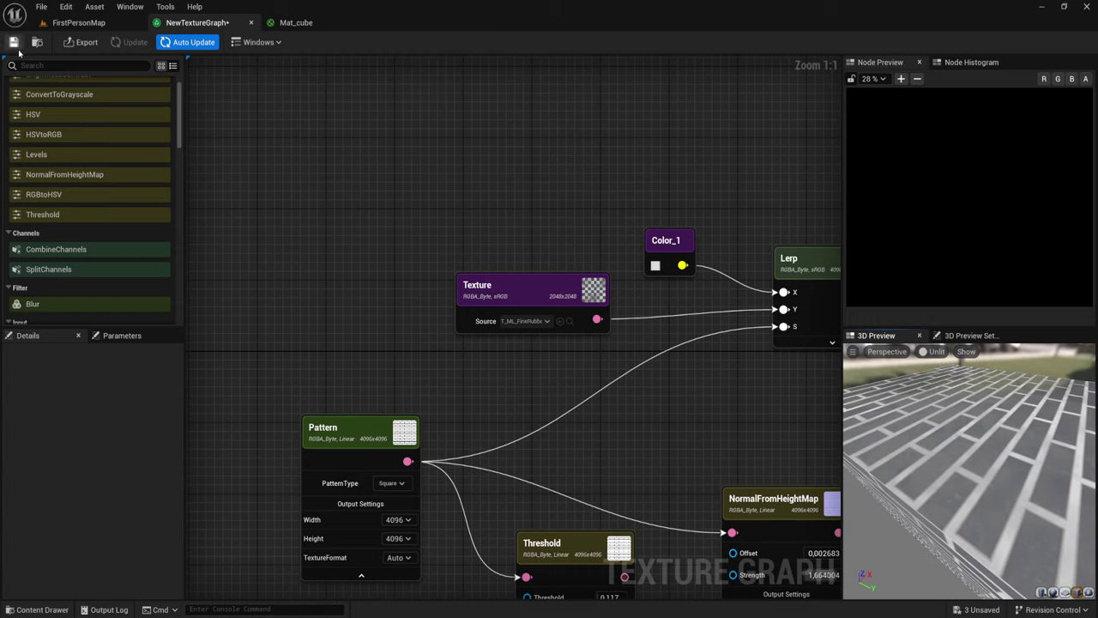
- Export the BaseColor and Normal outputs and go back to the FirstPersonMap level
left_click(86, 41)
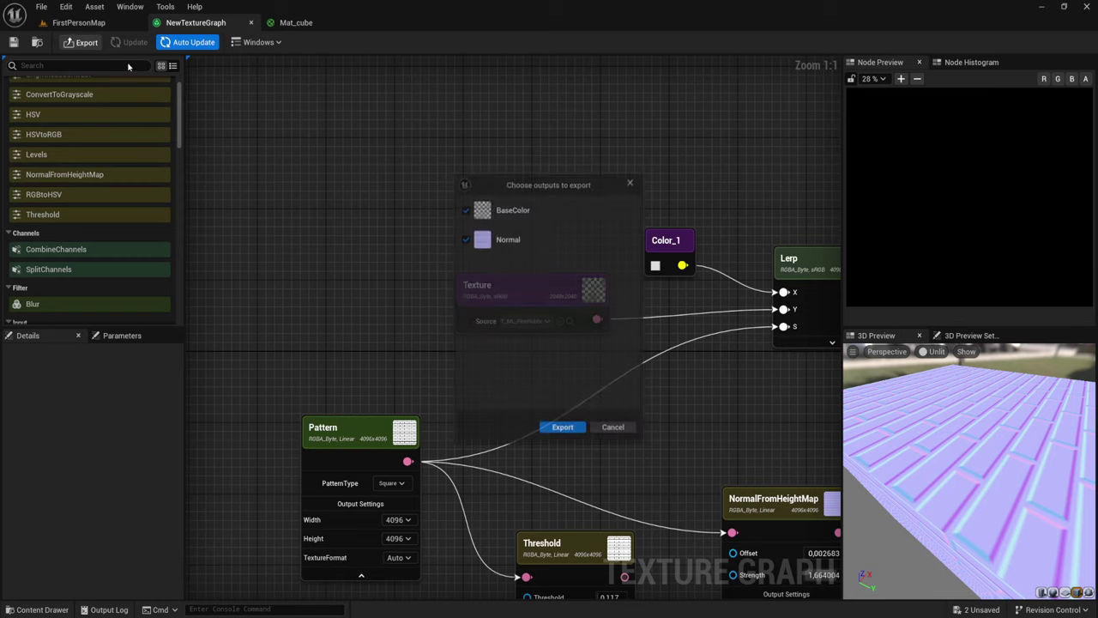
left_click(575, 433)
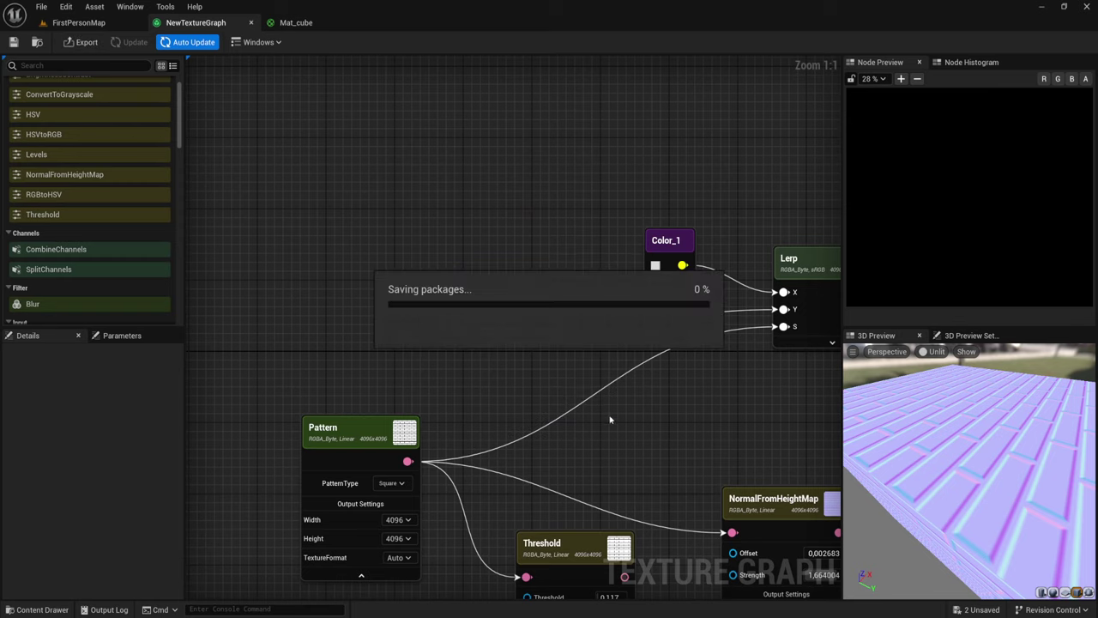
left_click(102, 24)
right_click_drag(519, 207, 512, 209)
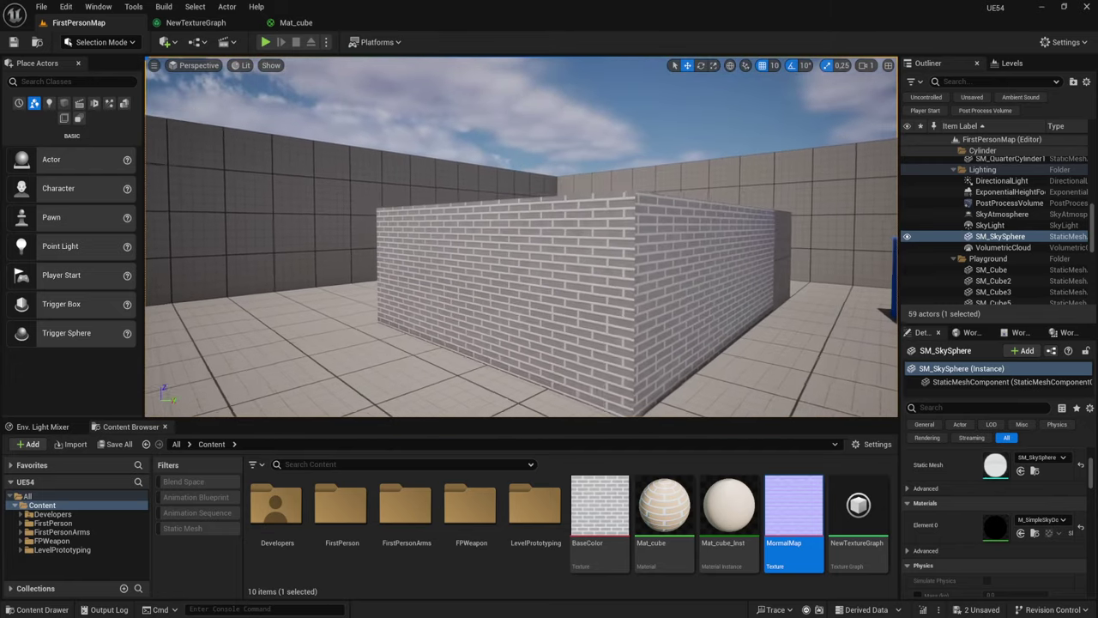